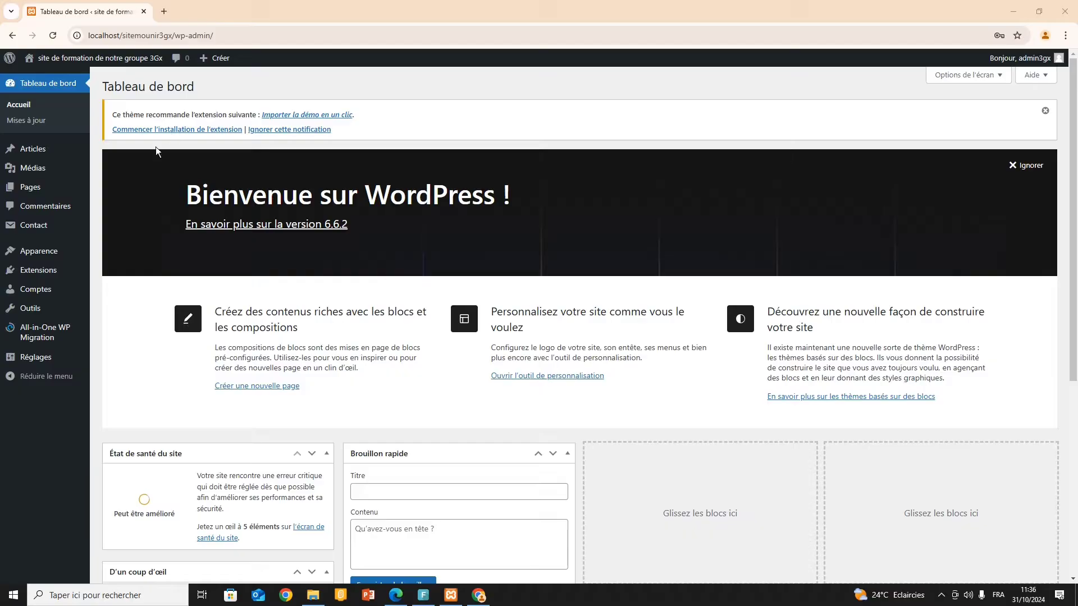
Step: Search the plugin directory for learnpress, then install and activate the LearnPress extension by ThimPress
{"action": "mouse_move", "coordinate": [46, 279]}
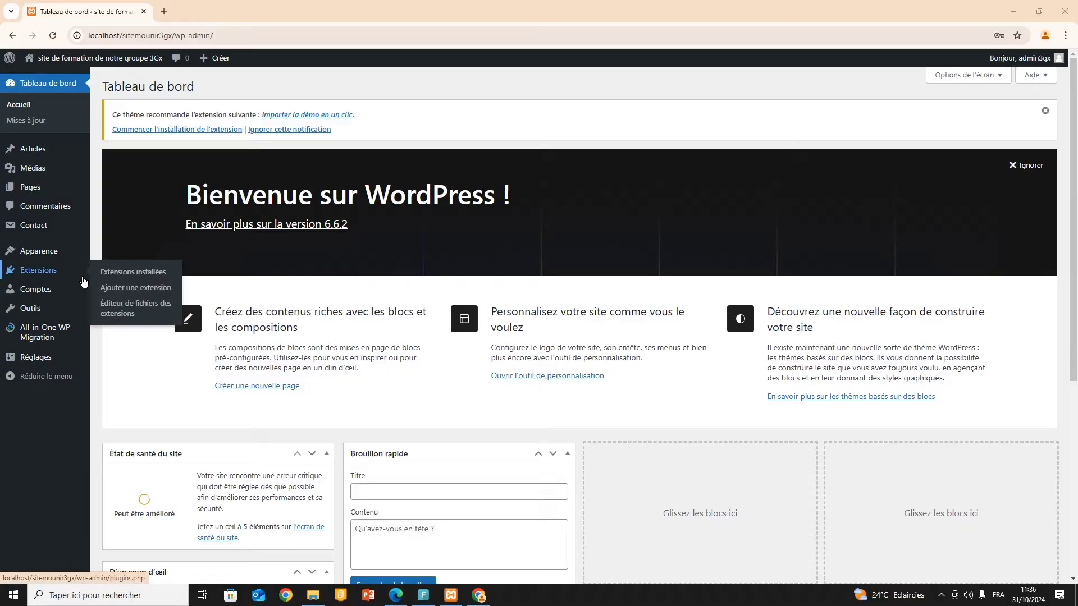
{"action": "left_click", "coordinate": [135, 289]}
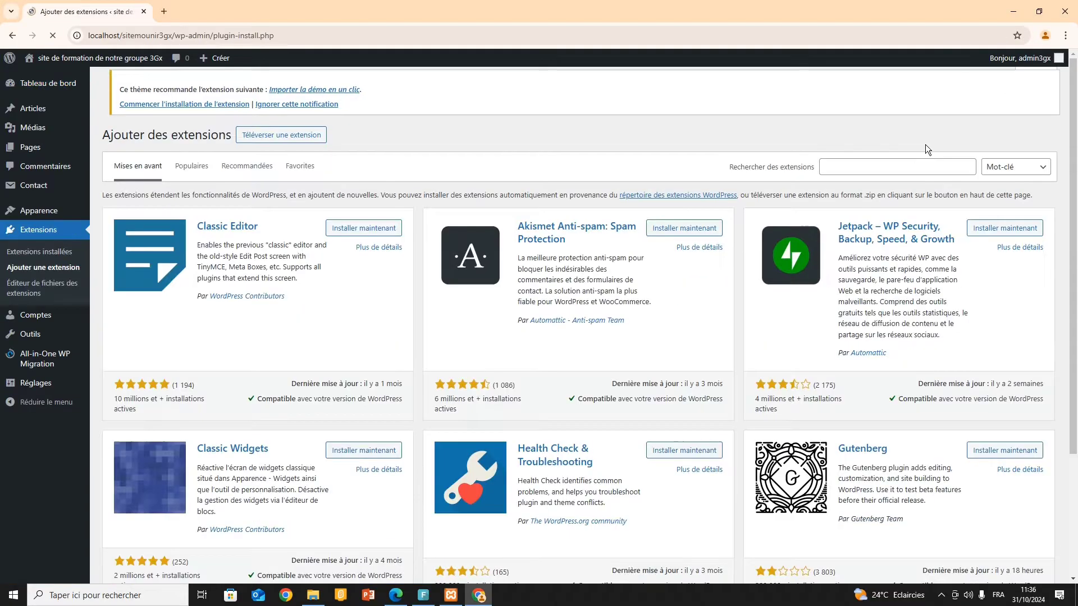
{"action": "left_click", "coordinate": [910, 164]}
{"action": "type", "text": "learnpress"}
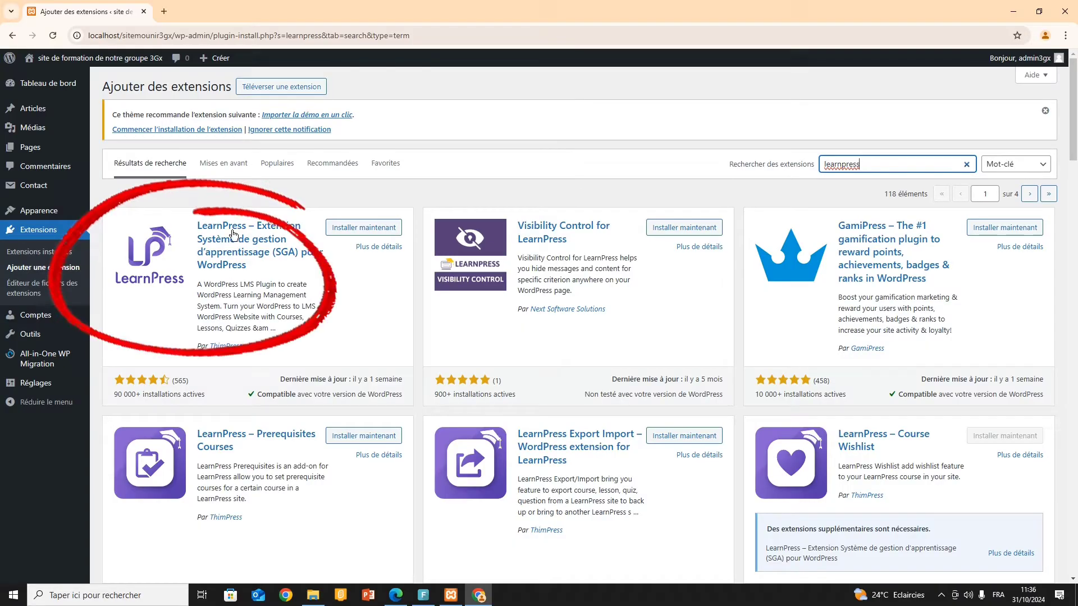
{"action": "left_click", "coordinate": [364, 227]}
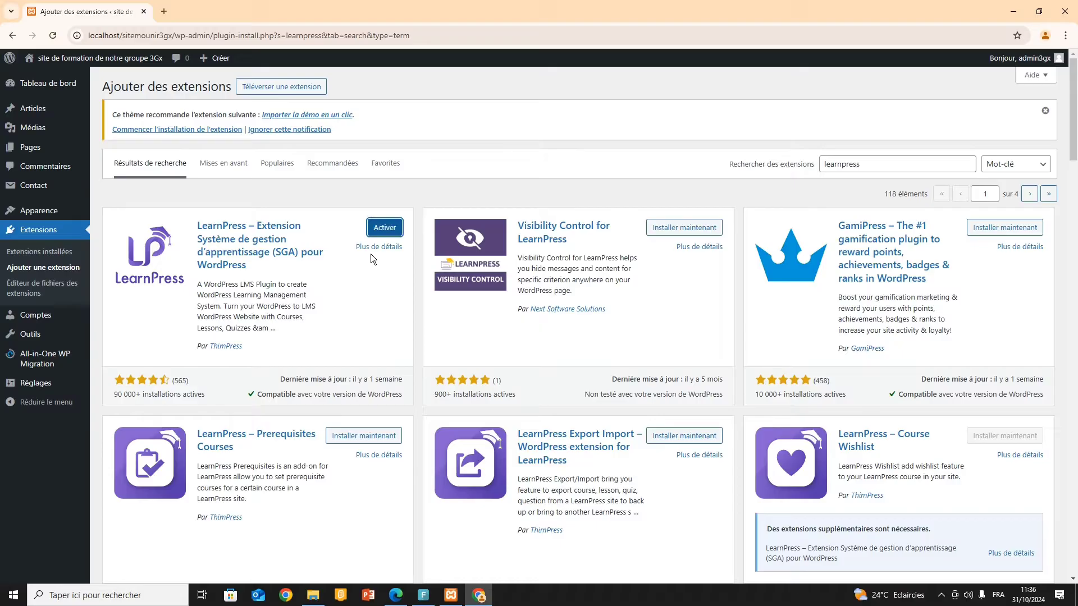
{"action": "left_click", "coordinate": [385, 227]}
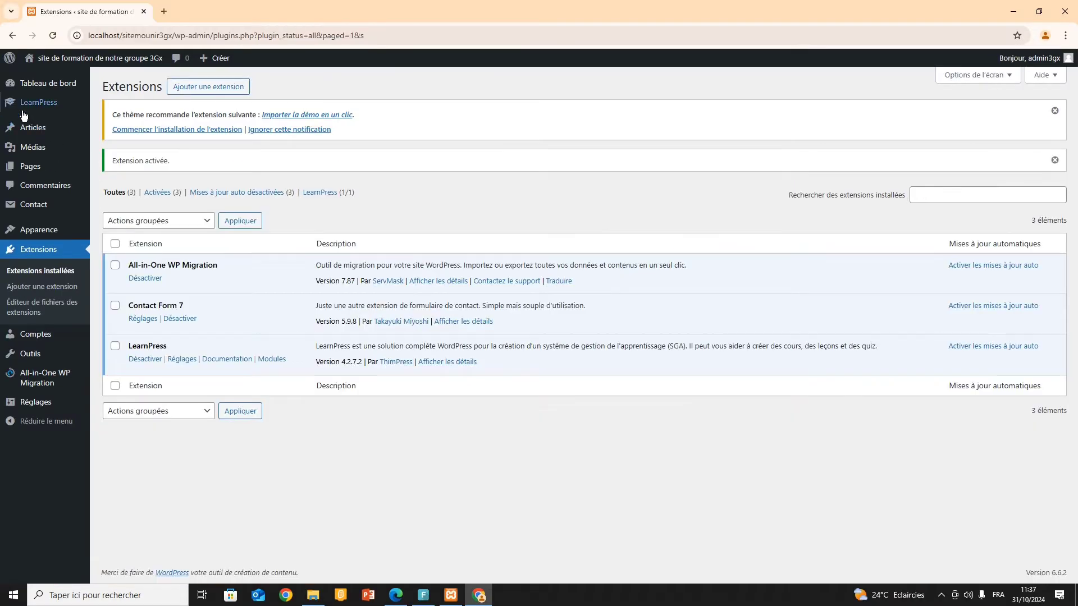
Step: Go to the LearnPress lessons list and start a new lesson
{"action": "left_click", "coordinate": [37, 103]}
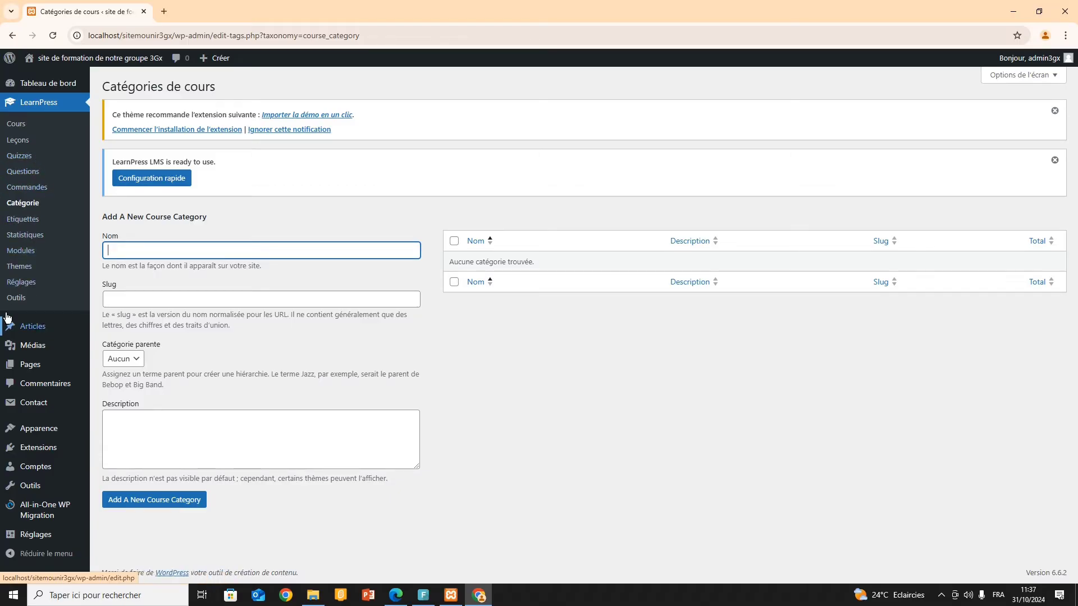
{"action": "left_click", "coordinate": [47, 103]}
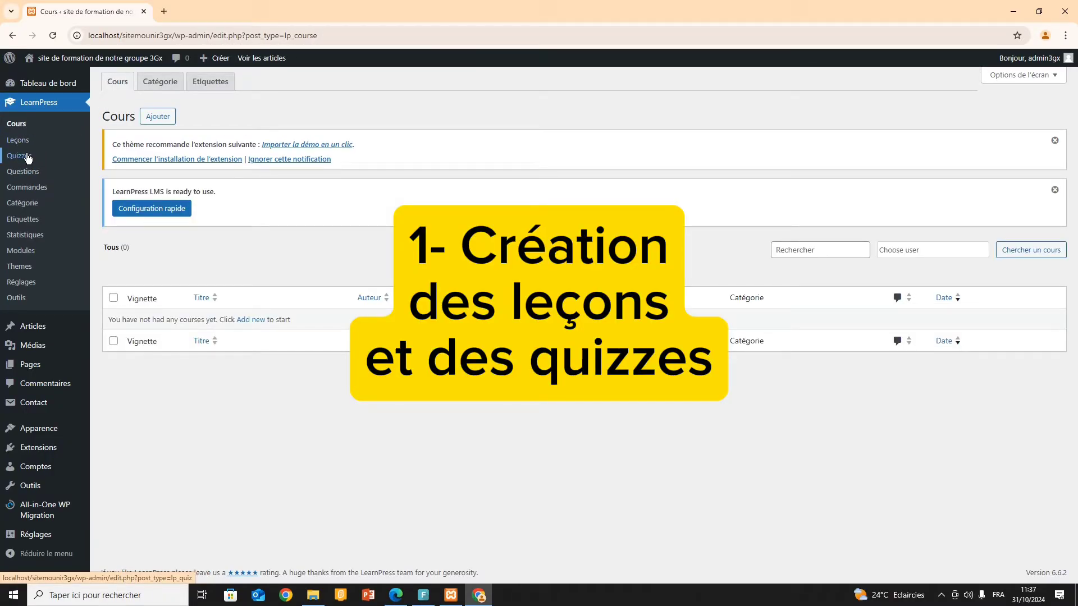
{"action": "left_click", "coordinate": [30, 141]}
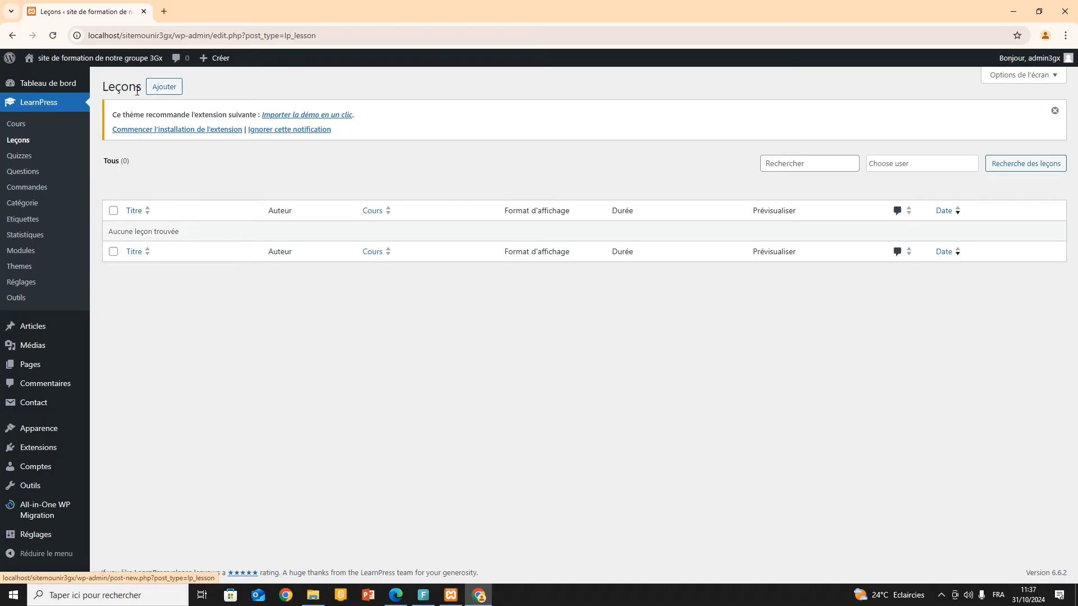
{"action": "left_click", "coordinate": [168, 88]}
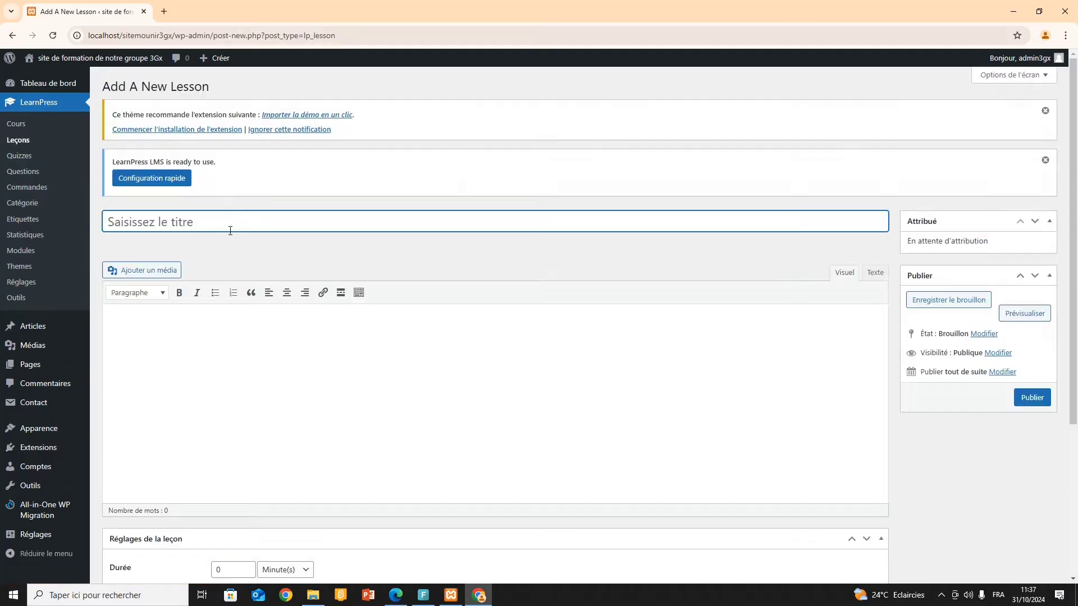
Step: Examine the leçons TP5 folder and read the Activité 5 PDF for the planned sections, lessons and quiz
{"action": "left_click", "coordinate": [313, 595]}
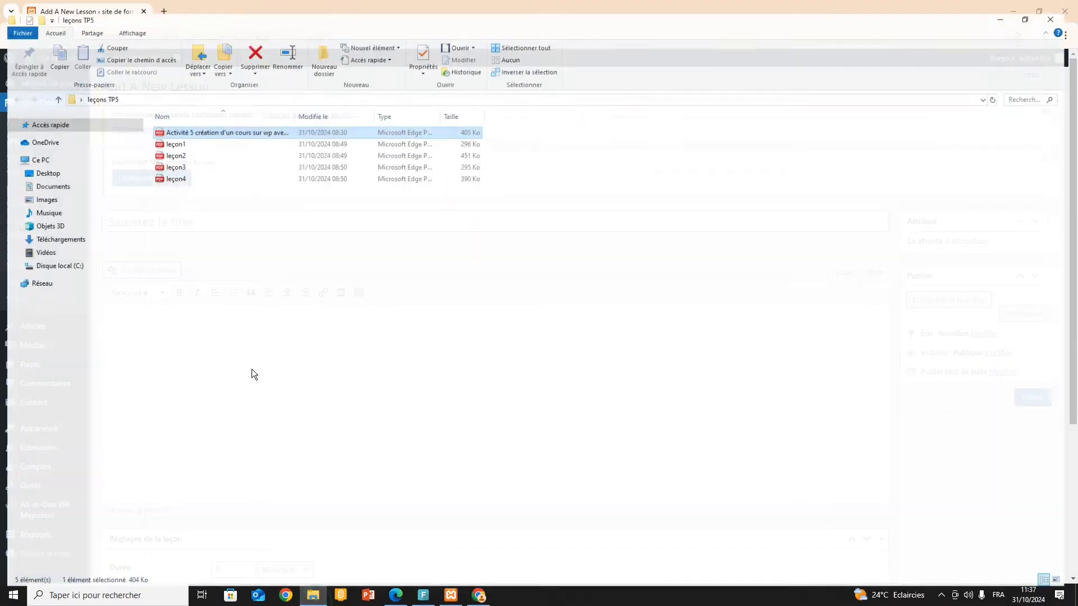
{"action": "left_click", "coordinate": [197, 260]}
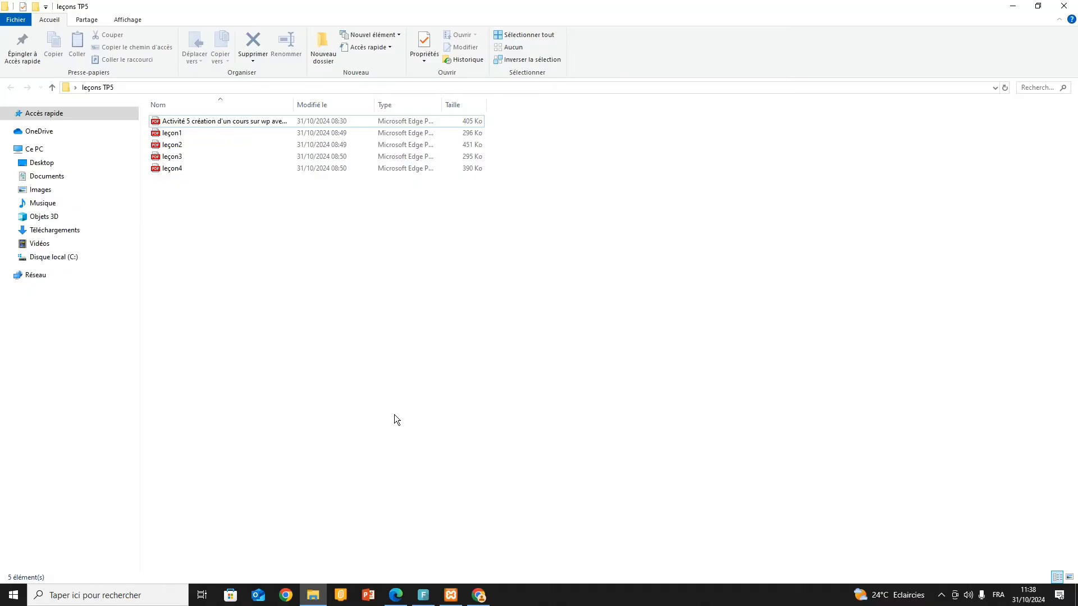
{"action": "key", "text": "alt+Tab"}
{"action": "key", "text": "Tab"}
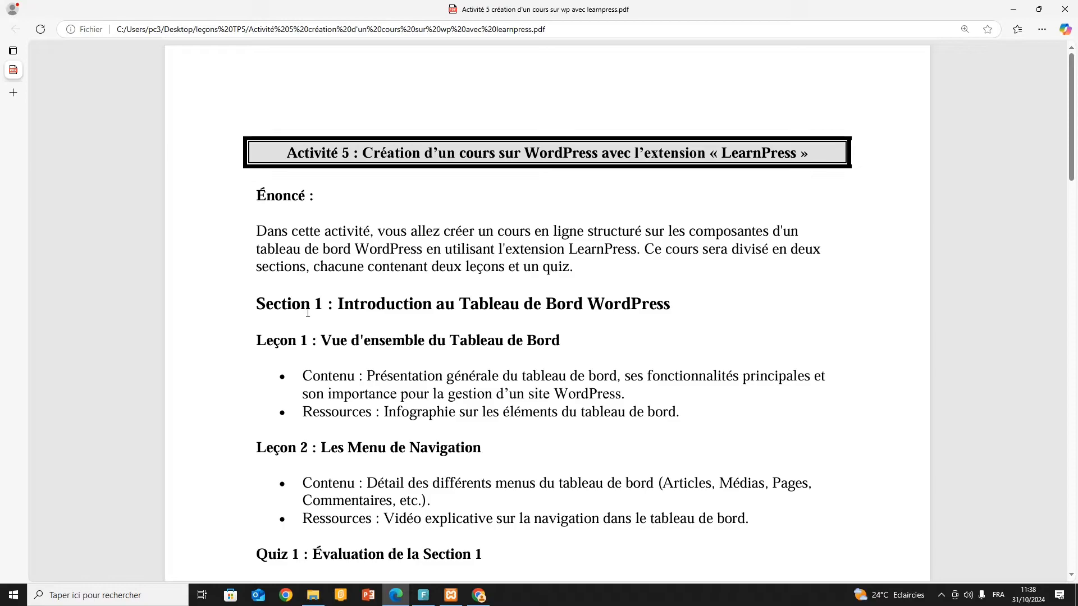
{"action": "scroll", "coordinate": [308, 313], "scroll_direction": "down", "scroll_amount": 2}
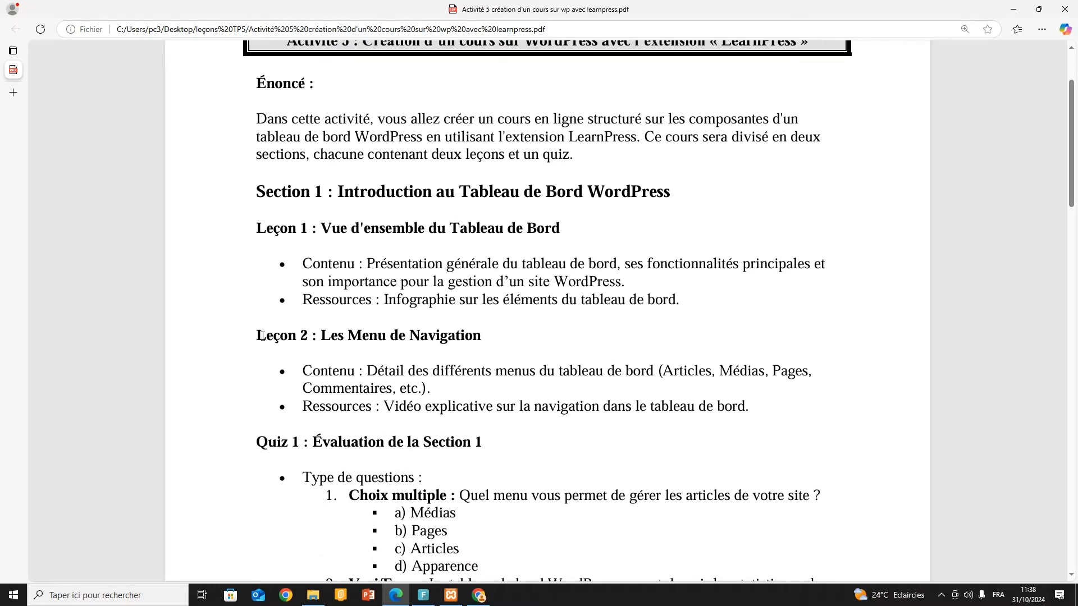
{"action": "scroll", "coordinate": [262, 336], "scroll_direction": "down", "scroll_amount": 7}
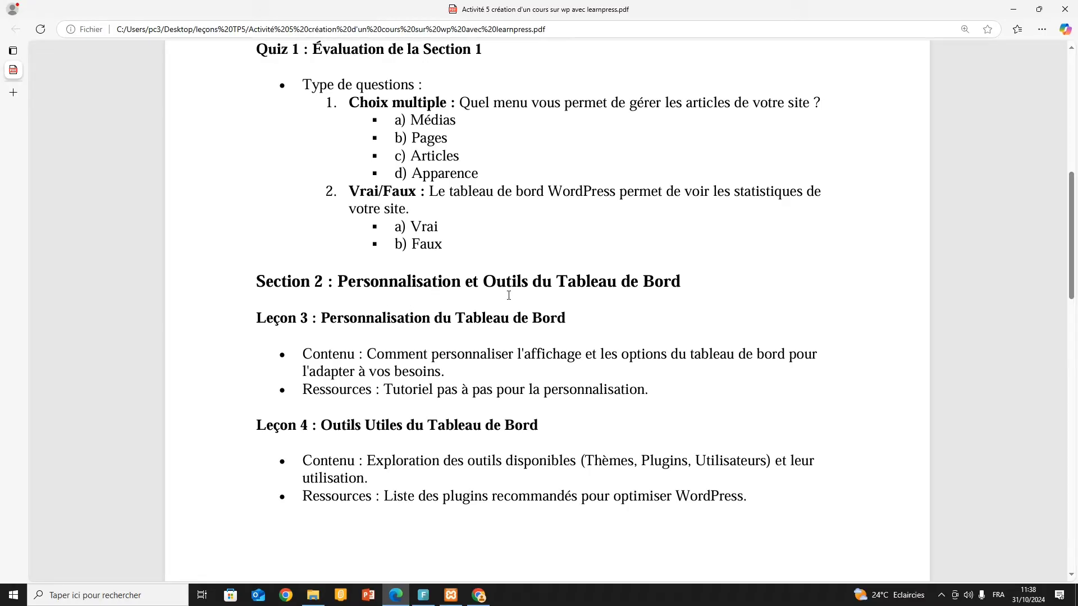
{"action": "scroll", "coordinate": [698, 293], "scroll_direction": "up", "scroll_amount": 9}
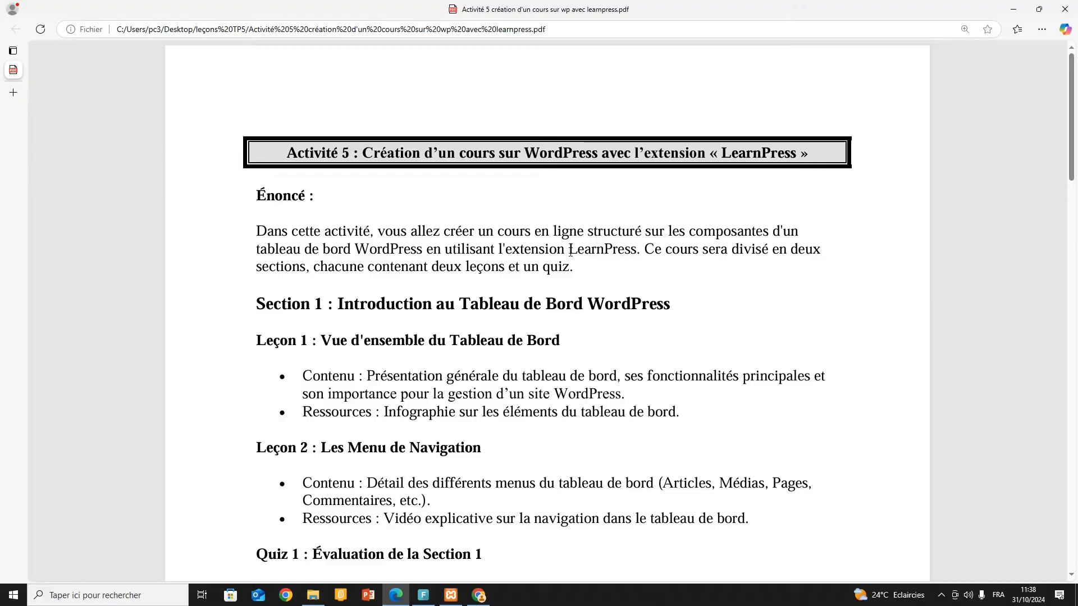
Step: Open leçon1.pdf and copy its heading "Leçon1 : Vue d'Ensemble du Tableau de Bord WordPress" into the new lesson's title
{"action": "key", "text": "alt+Tab"}
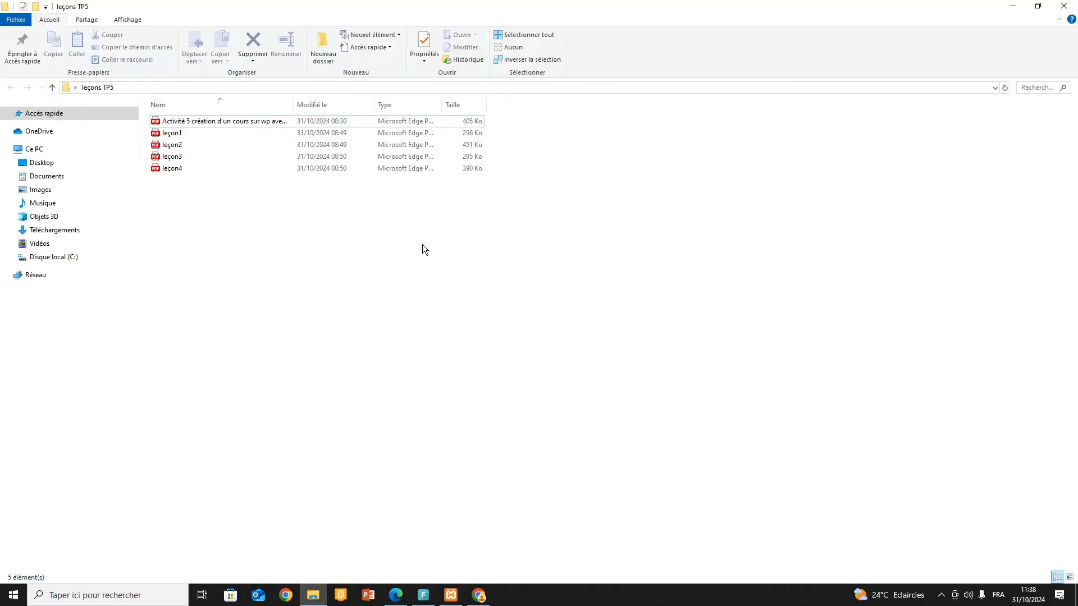
{"action": "left_click", "coordinate": [180, 133]}
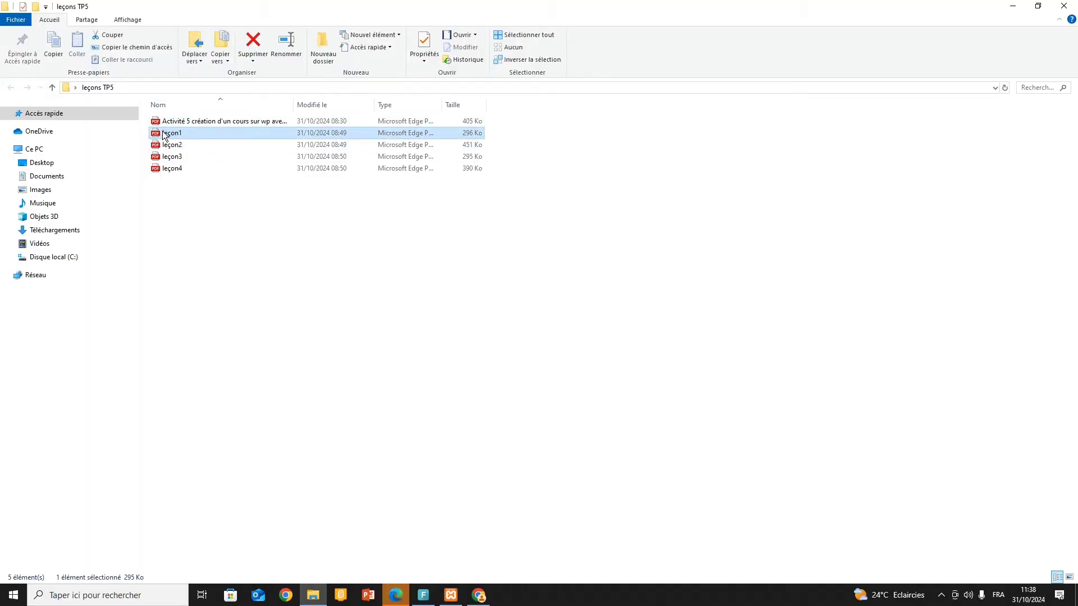
{"action": "double_click", "coordinate": [169, 137]}
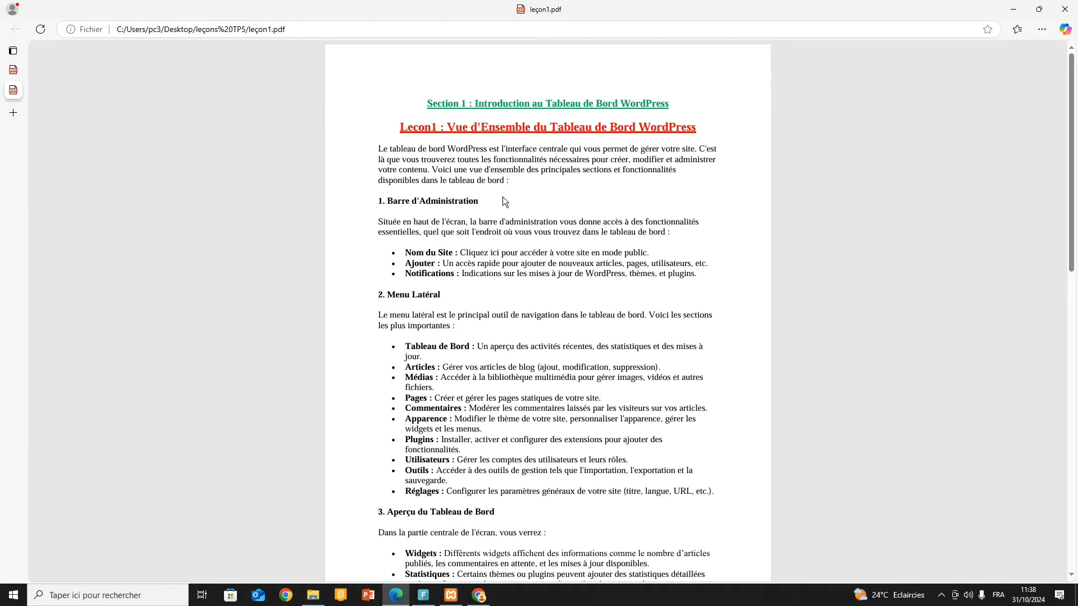
{"action": "scroll", "coordinate": [503, 196], "scroll_direction": "up", "scroll_amount": 3}
{"action": "scroll", "coordinate": [503, 197], "scroll_direction": "up", "scroll_amount": 3}
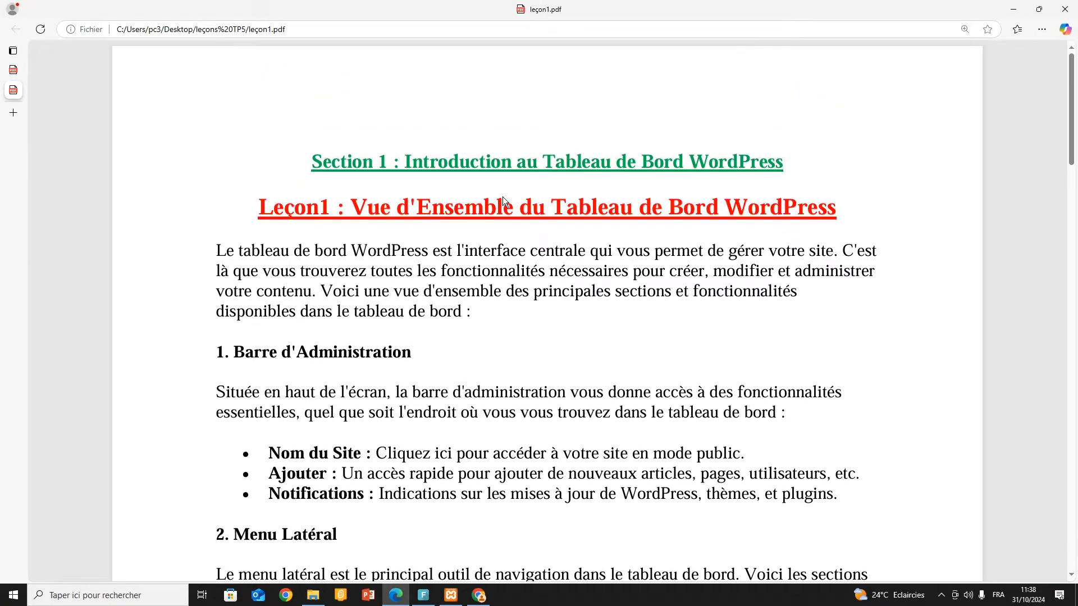
{"action": "triple_click", "coordinate": [454, 218]}
{"action": "key", "text": "ctrl+c"}
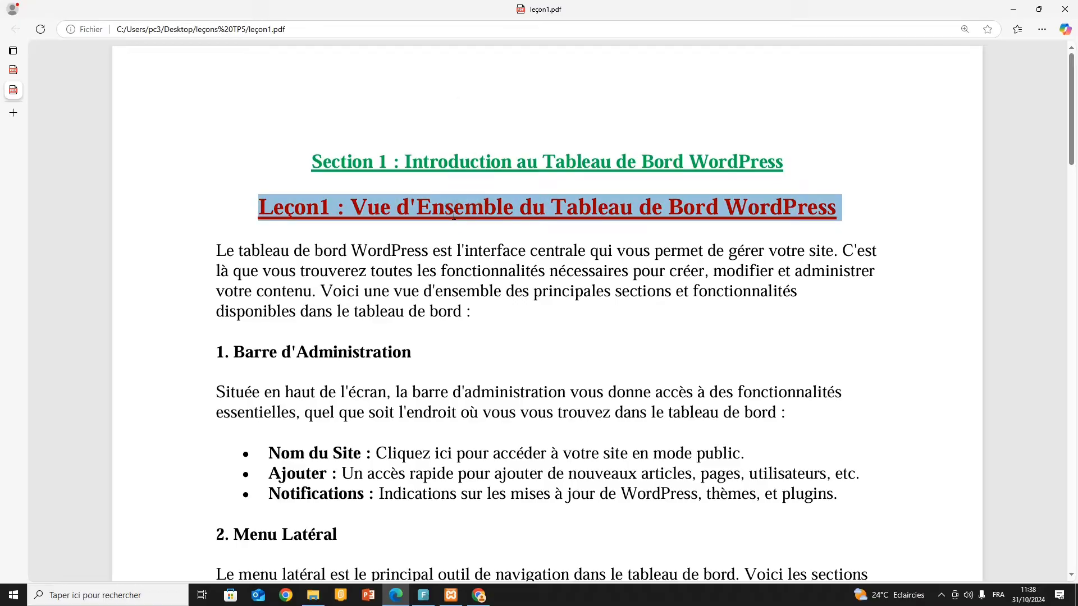
{"action": "key", "text": "alt+Tab"}
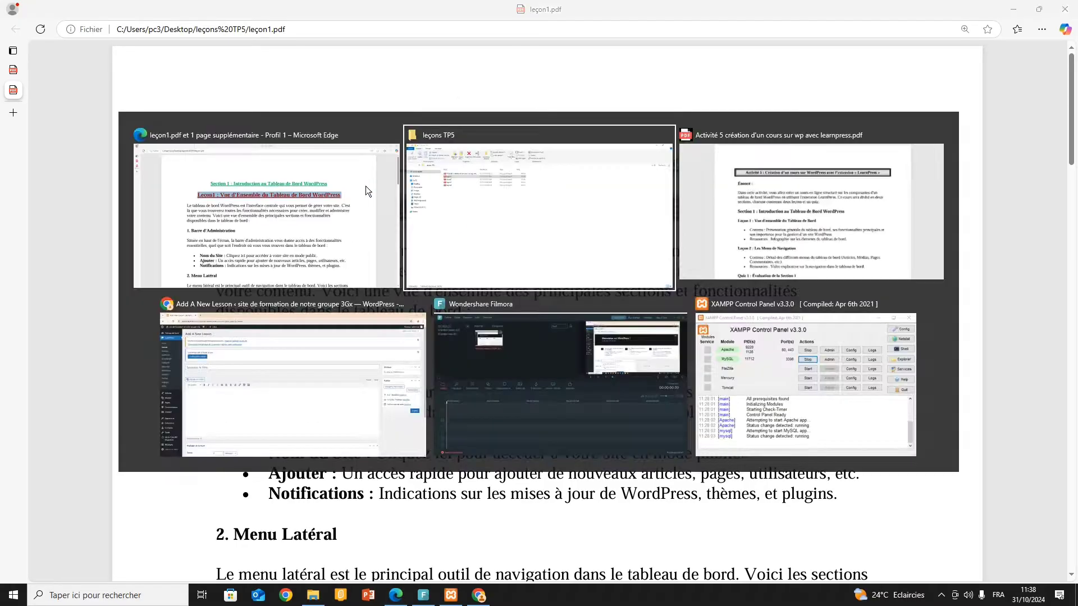
{"action": "key", "text": "alt+Tab"}
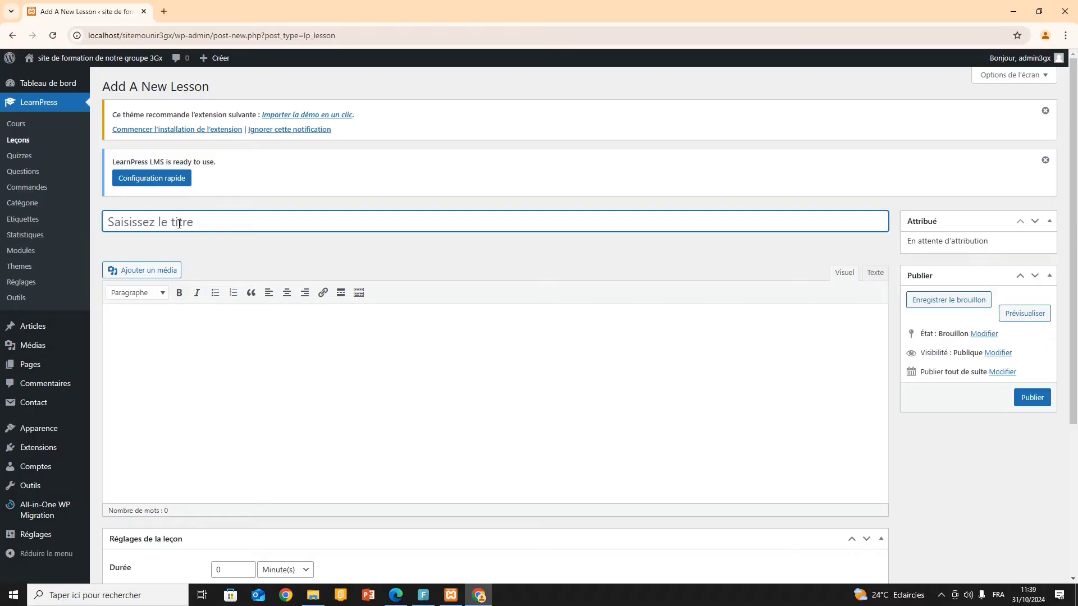
{"action": "key", "text": "ctrl+v"}
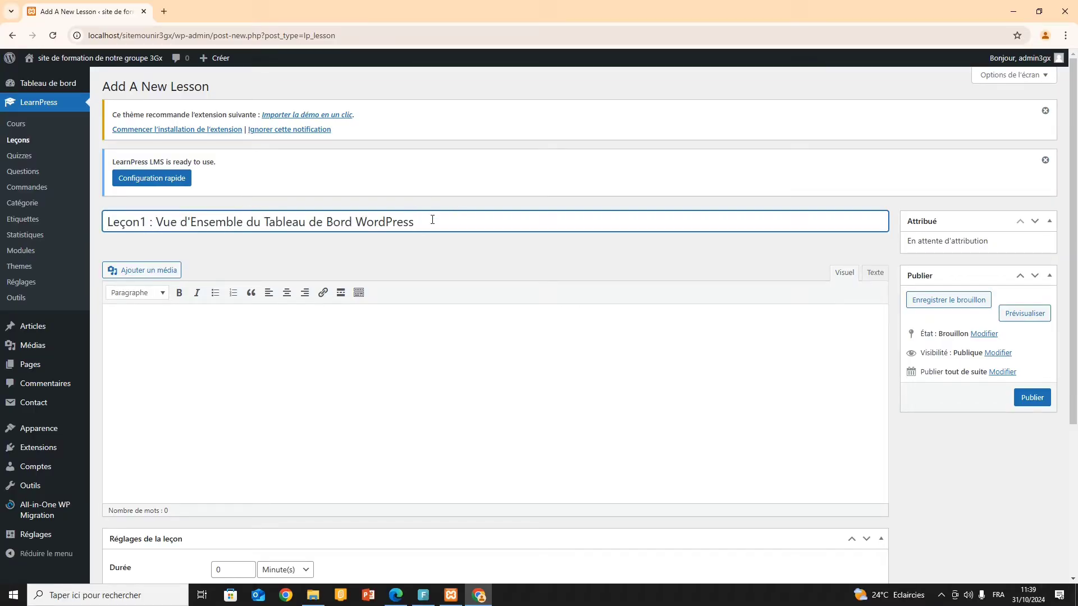
Step: Copy the section heading, lesson heading and introductory paragraph from leçon1.pdf into the lesson's content
{"action": "key", "text": "alt+Tab"}
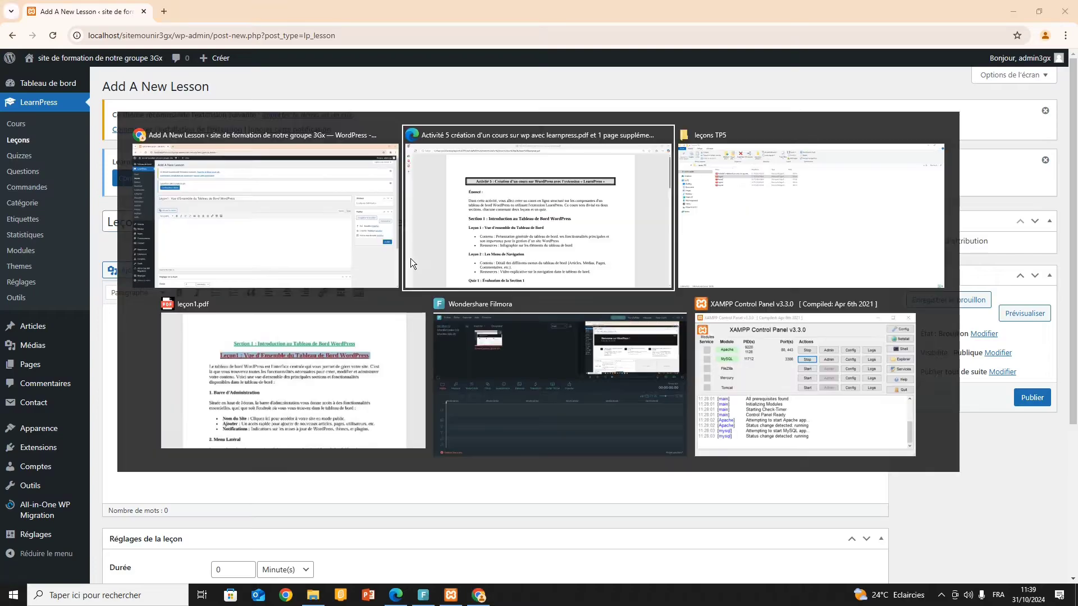
{"action": "left_click", "coordinate": [310, 176]}
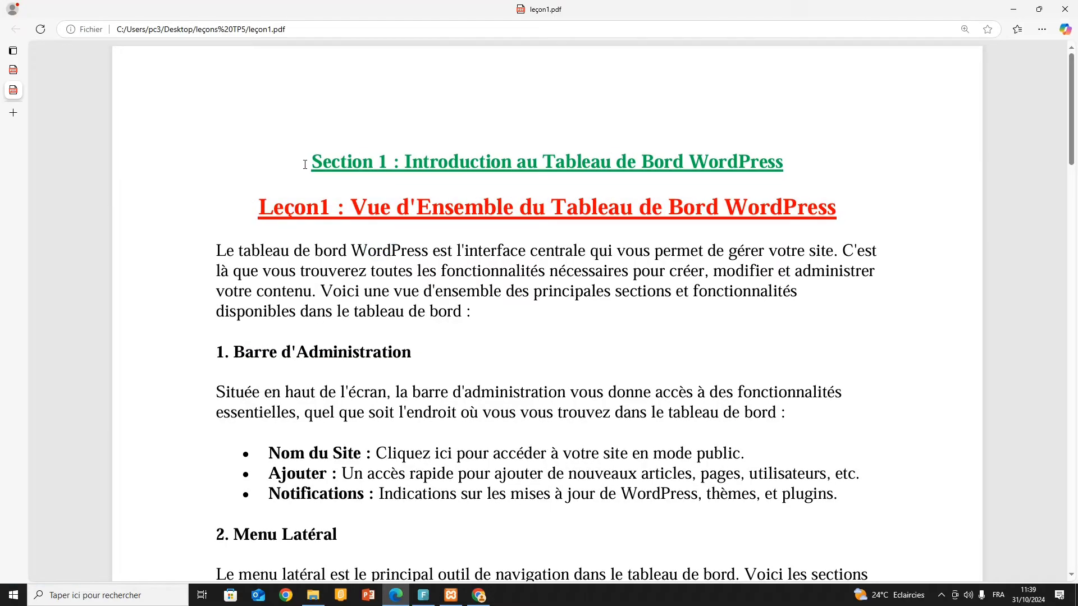
{"action": "left_click_drag", "start_coordinate": [312, 162], "coordinate": [477, 316]}
{"action": "key", "text": "ctrl+c"}
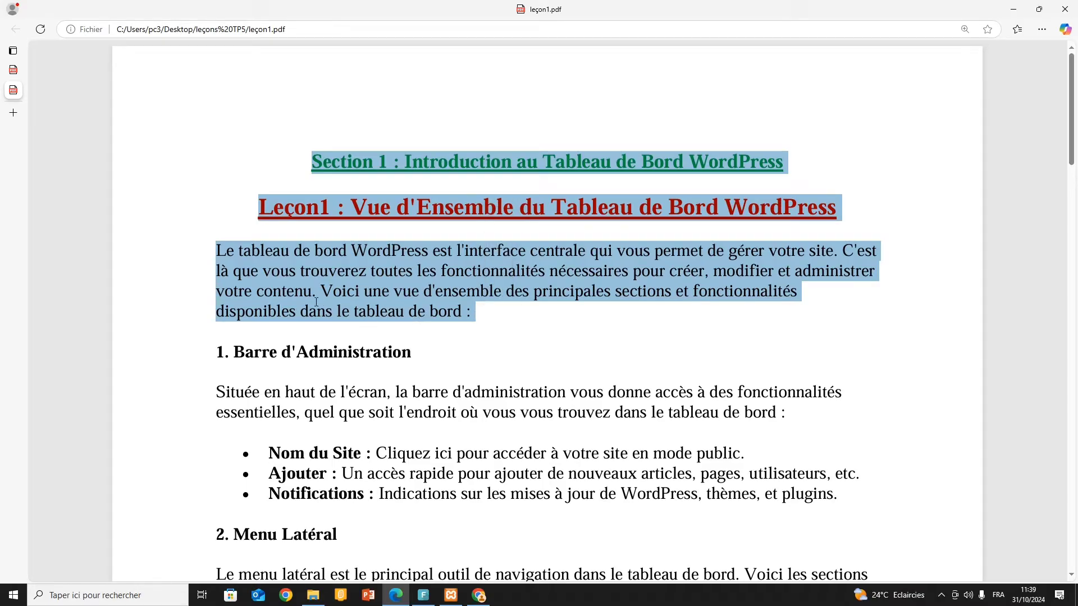
{"action": "key", "text": "alt+Tab"}
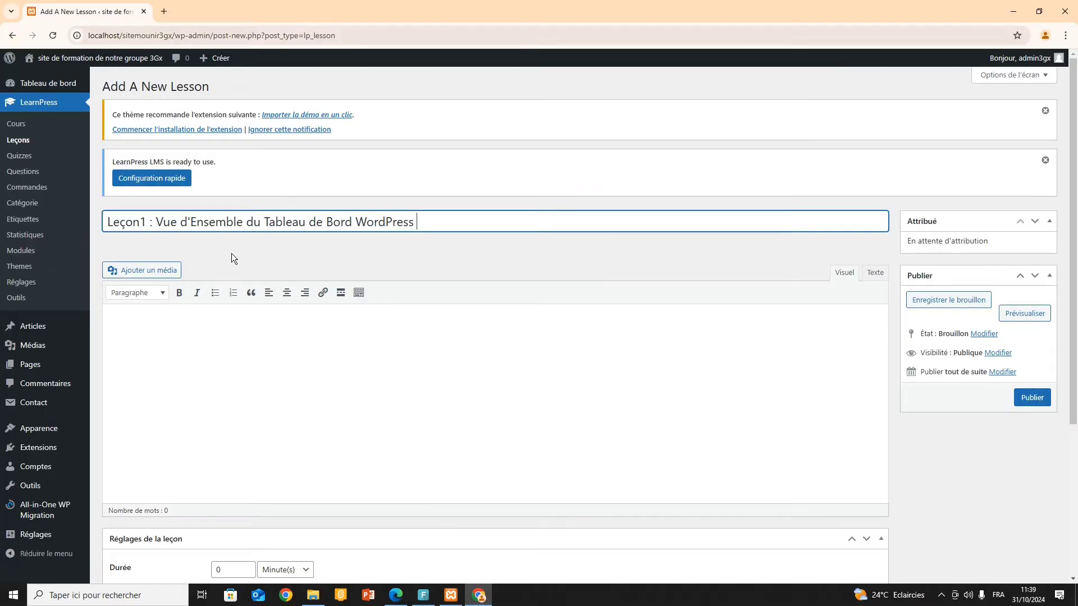
{"action": "left_click", "coordinate": [172, 333]}
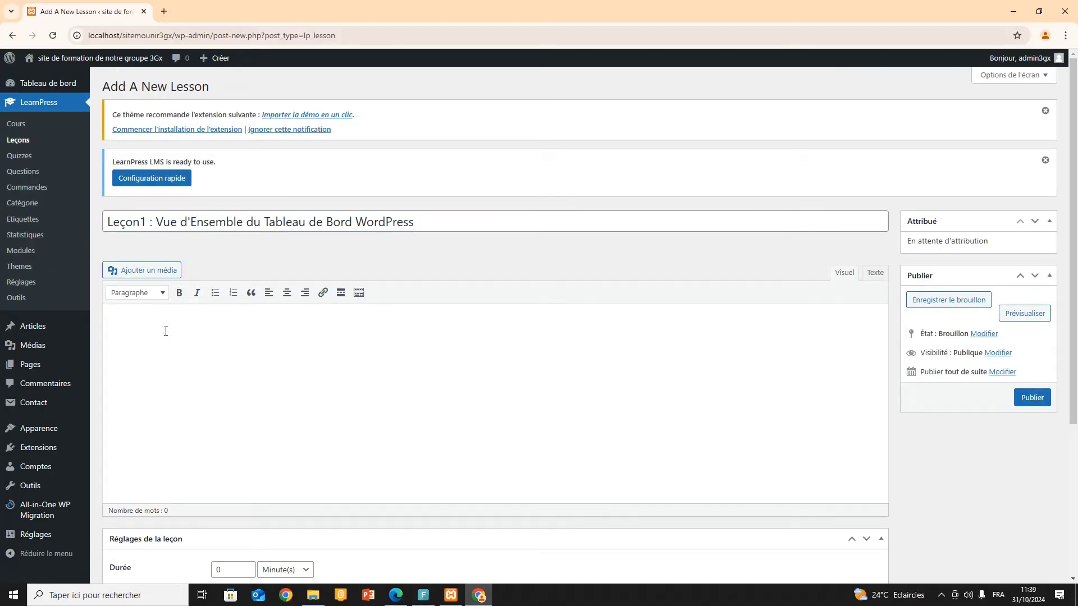
{"action": "key", "text": "ctrl+v"}
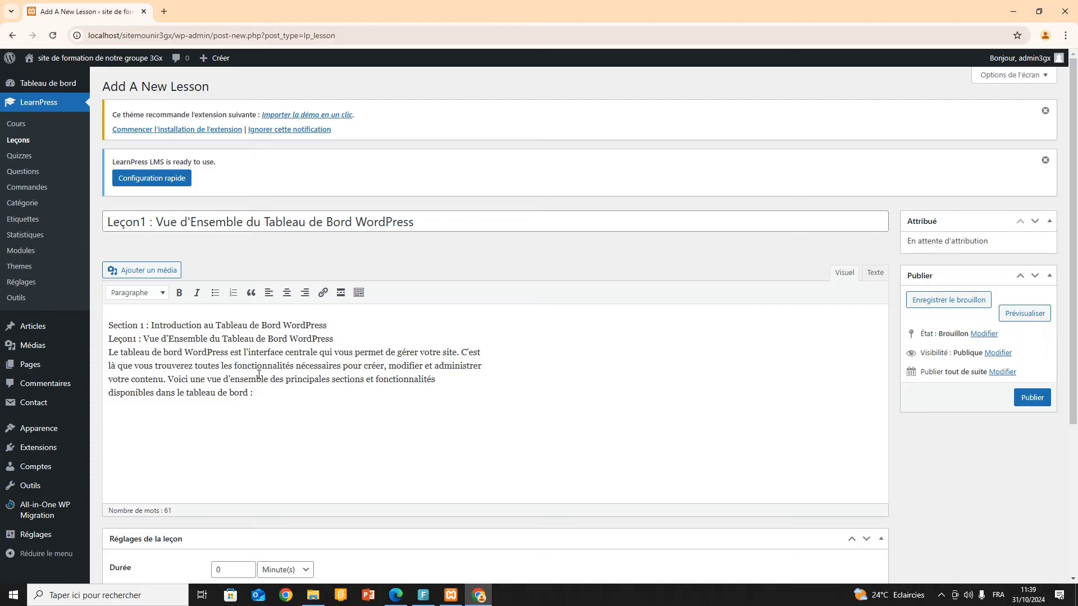
Step: Copy Leçon 1's Contenu and Ressources bullets from the Activité 5 PDF and paste them below the lesson's introductory paragraph
{"action": "key", "text": "alt+Tab"}
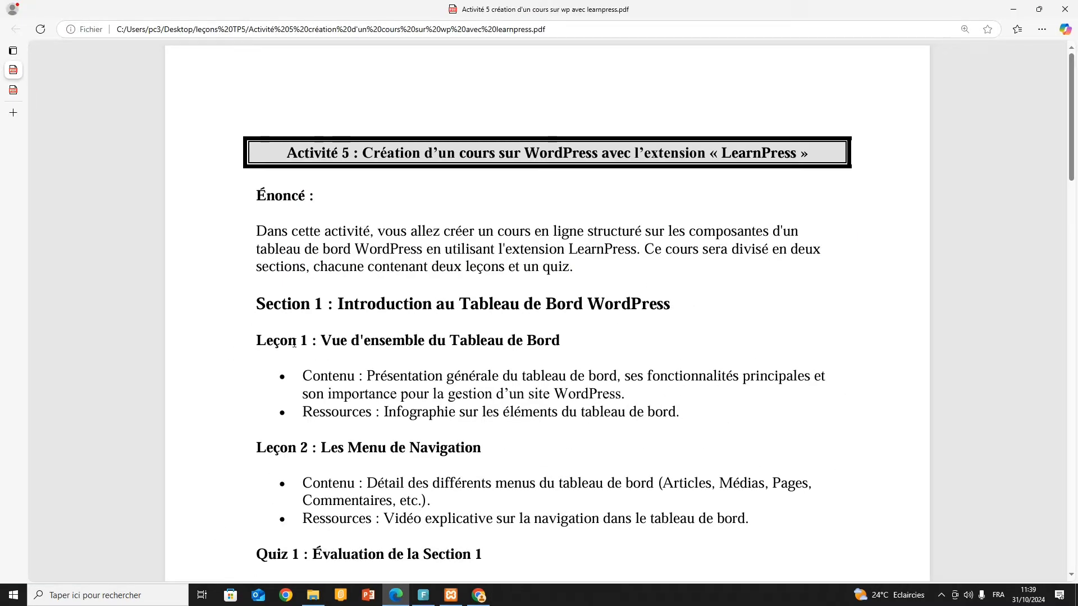
{"action": "scroll", "coordinate": [373, 338], "scroll_direction": "down", "scroll_amount": 2}
{"action": "left_click_drag", "start_coordinate": [689, 303], "coordinate": [260, 265]}
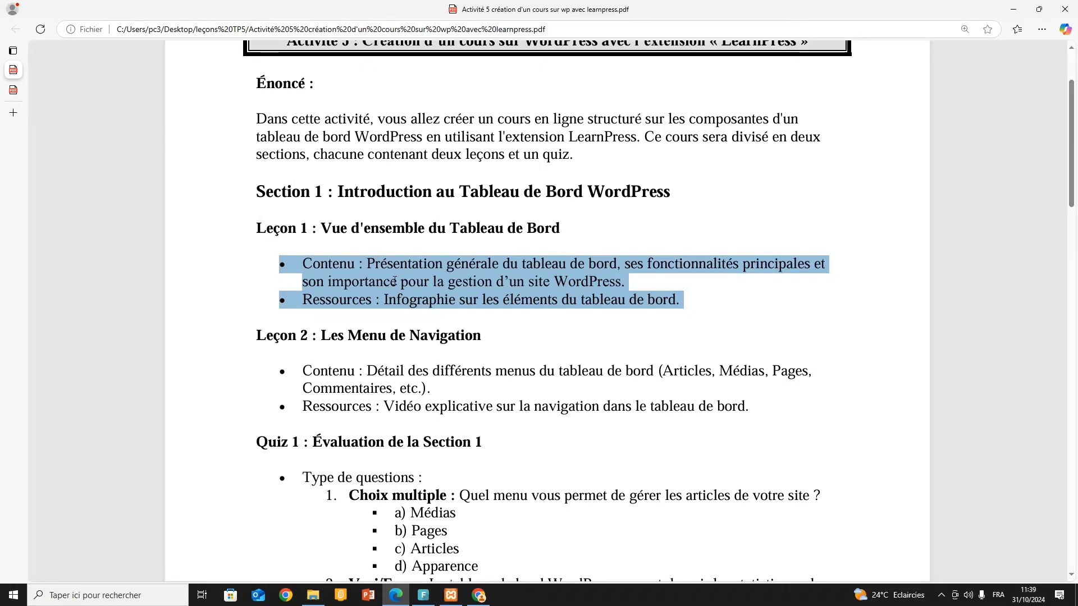
{"action": "key", "text": "alt+Tab"}
{"action": "left_click", "coordinate": [253, 405]}
{"action": "type", "text": "☐ Contenu : Présentation générale du tableau de bord, ses fonctionnalités principales et son importance pour la gestion d’un site WordPress. ☐ Ressources : Infographie sur les éléments du tableau de bord."}
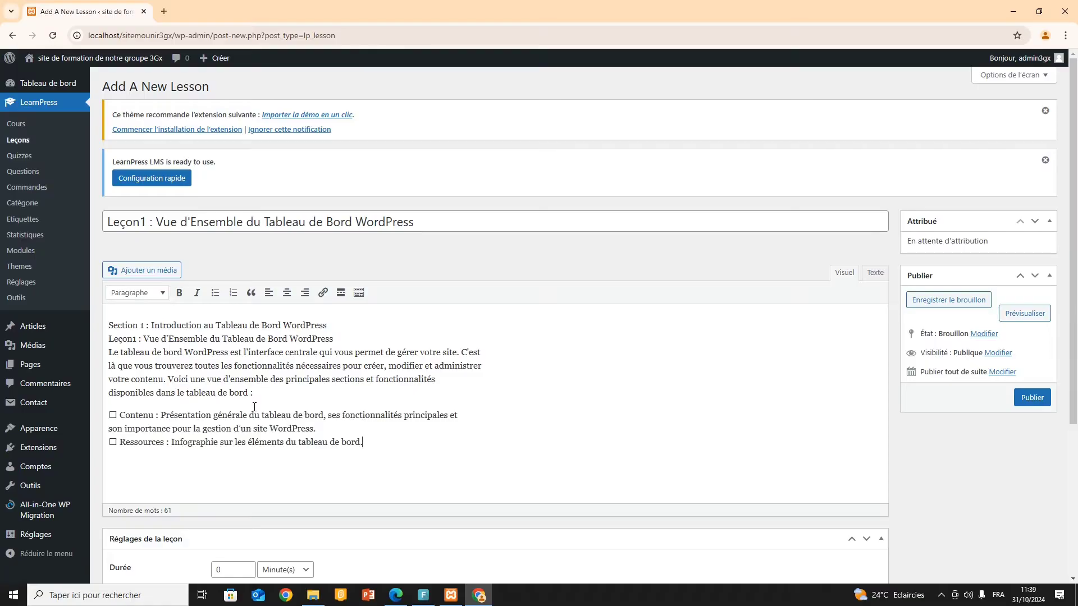
Step: Set the lesson's duration to 60 minutes and add a blank course material entry
{"action": "scroll", "coordinate": [286, 440], "scroll_direction": "down", "scroll_amount": 2}
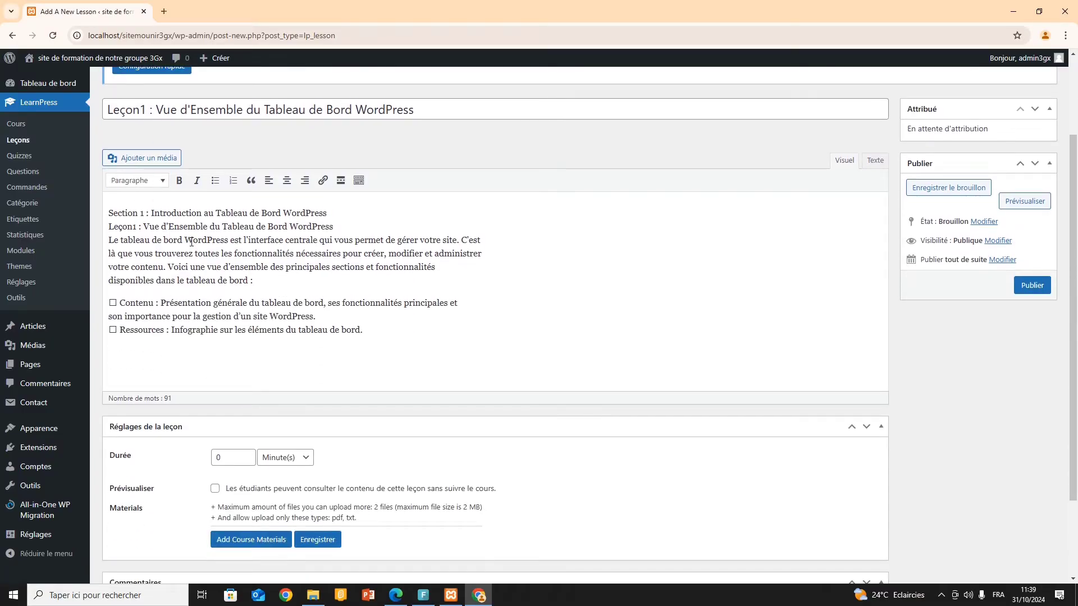
{"action": "scroll", "coordinate": [168, 397], "scroll_direction": "down", "scroll_amount": 2}
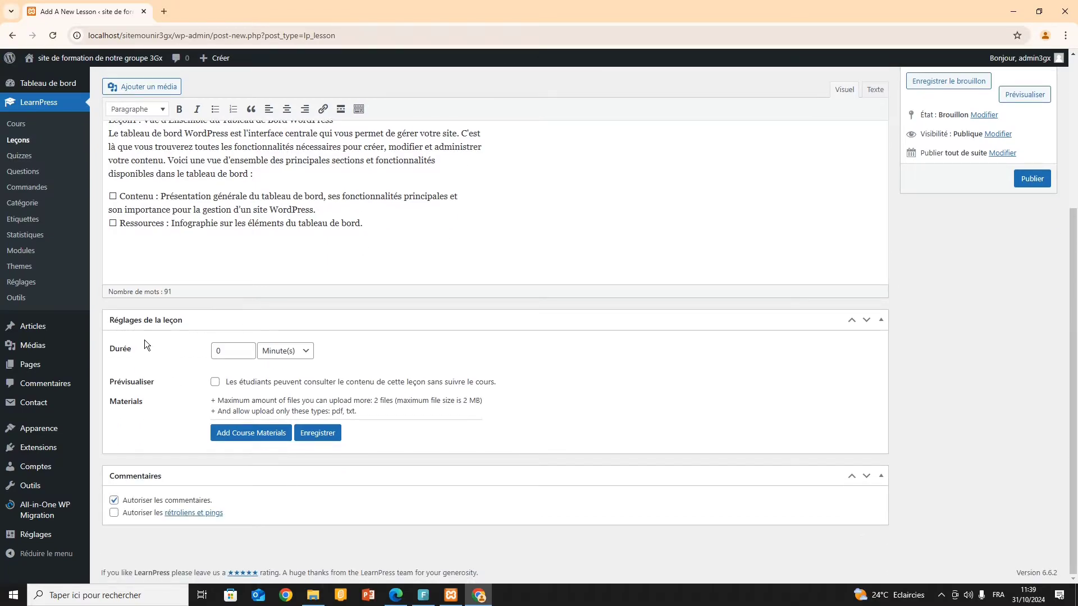
{"action": "left_click", "coordinate": [226, 352]}
{"action": "type", "text": "60"}
{"action": "left_click", "coordinate": [265, 438]}
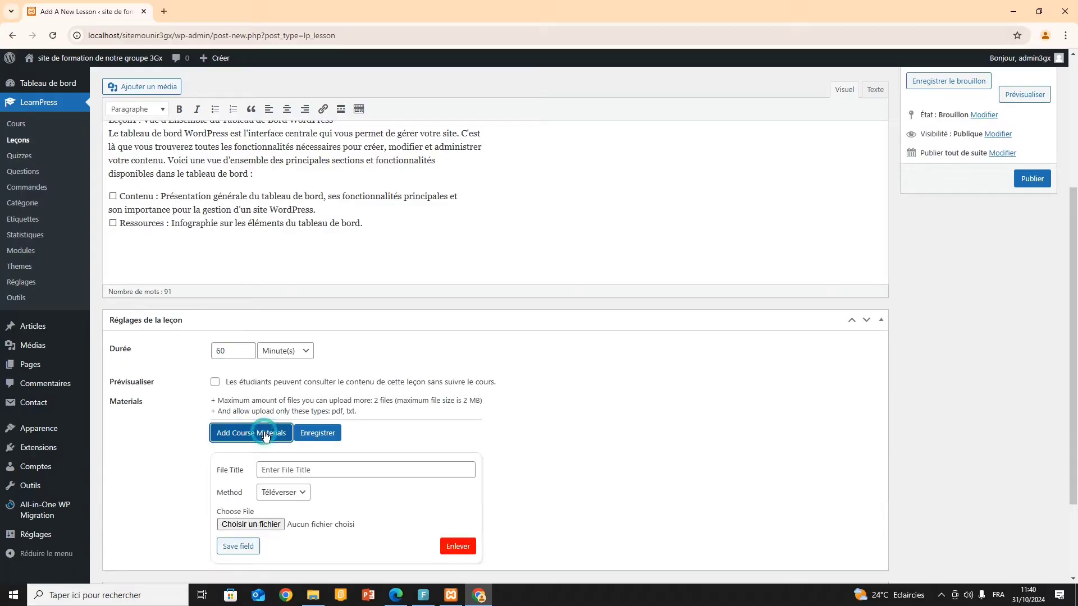
Step: Choose leçon1.pdf from the leçons TP5 folder on the Desktop as the upload file for the course material
{"action": "scroll", "coordinate": [258, 443], "scroll_direction": "down", "scroll_amount": 2}
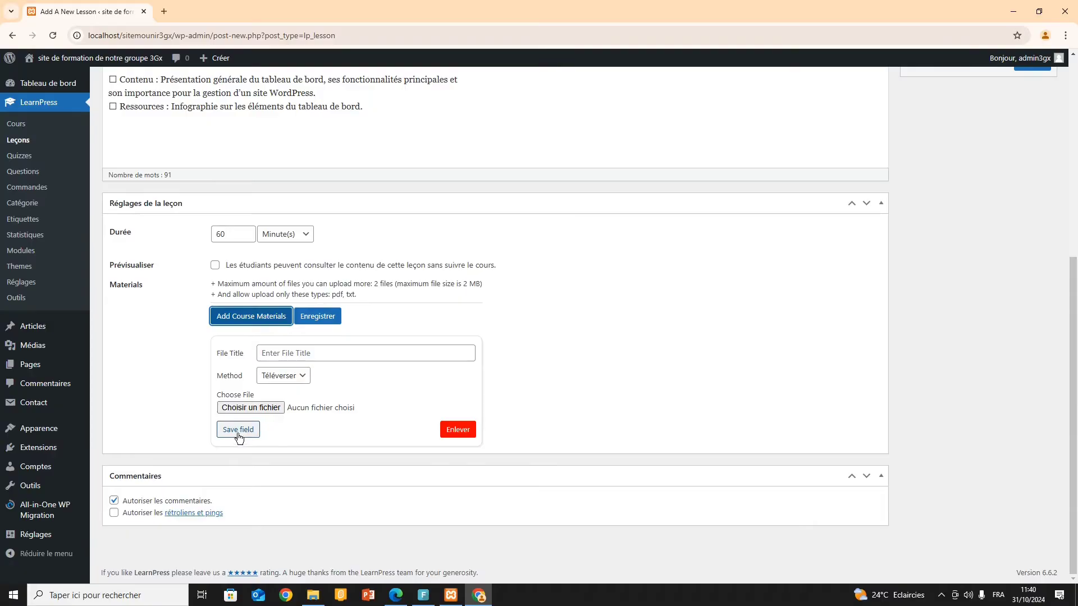
{"action": "left_click", "coordinate": [258, 410]}
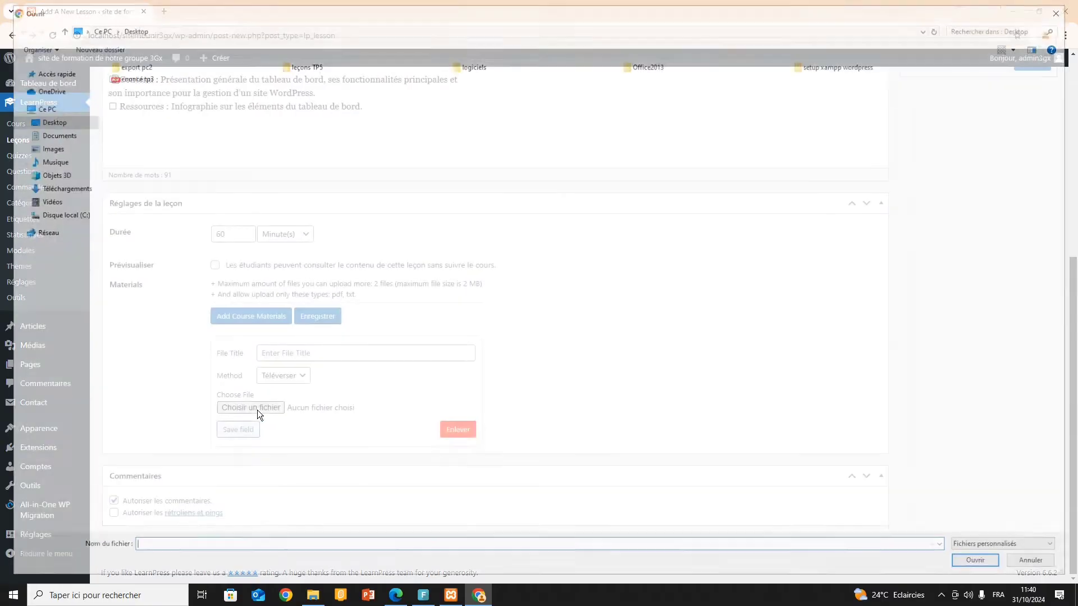
{"action": "left_click", "coordinate": [313, 595]}
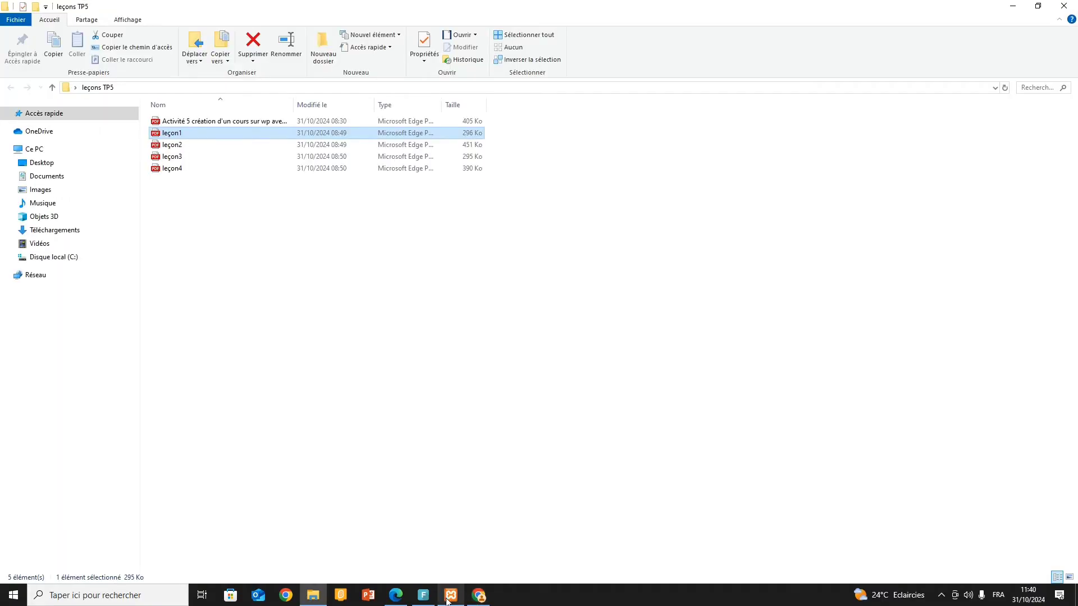
{"action": "left_click", "coordinate": [313, 595]}
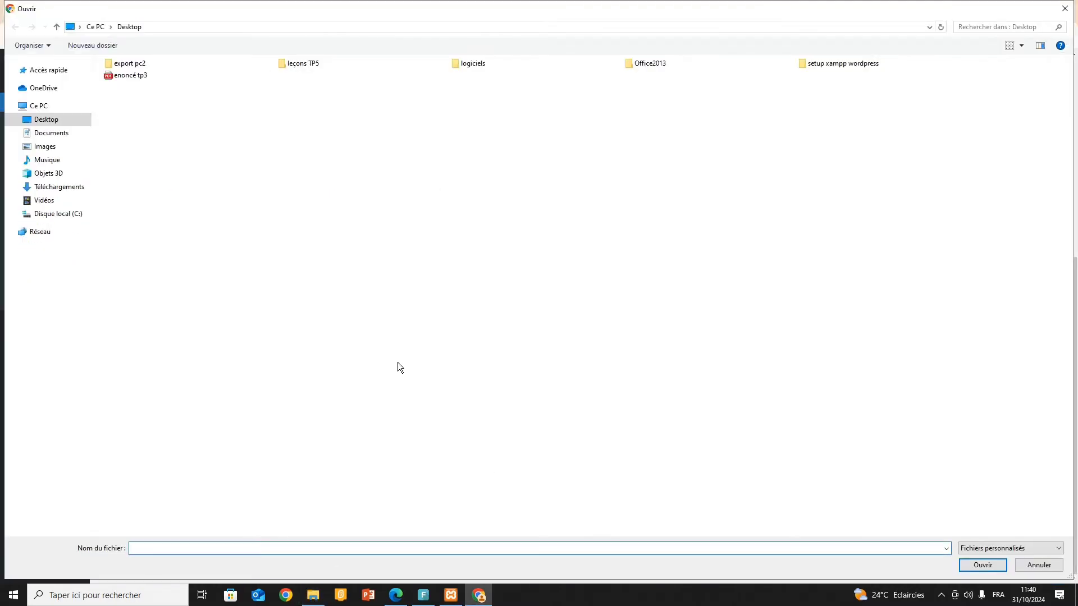
{"action": "left_click", "coordinate": [144, 101]}
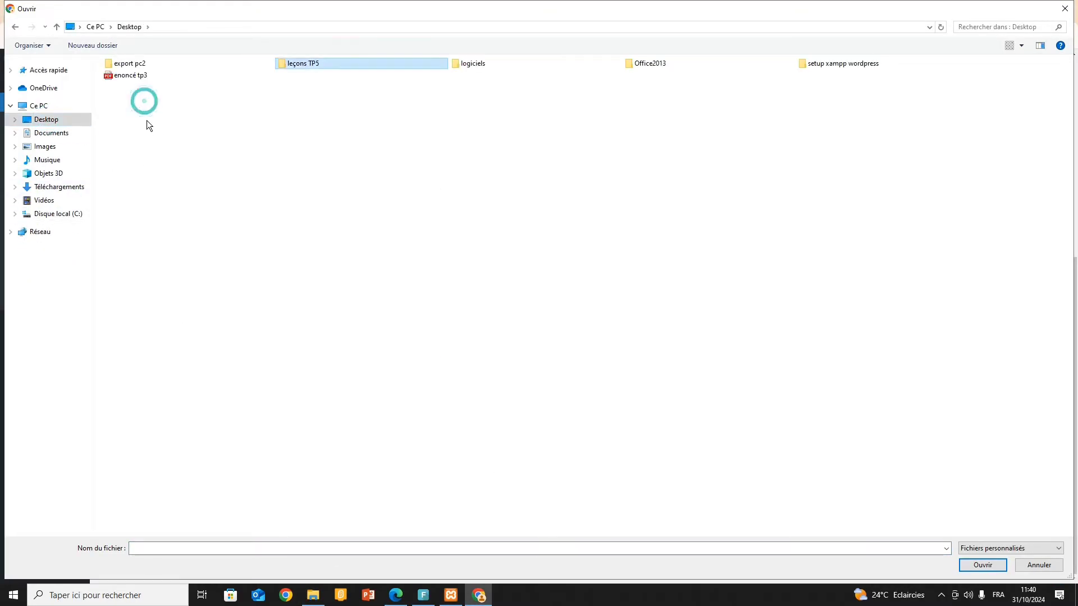
{"action": "double_click", "coordinate": [319, 68]}
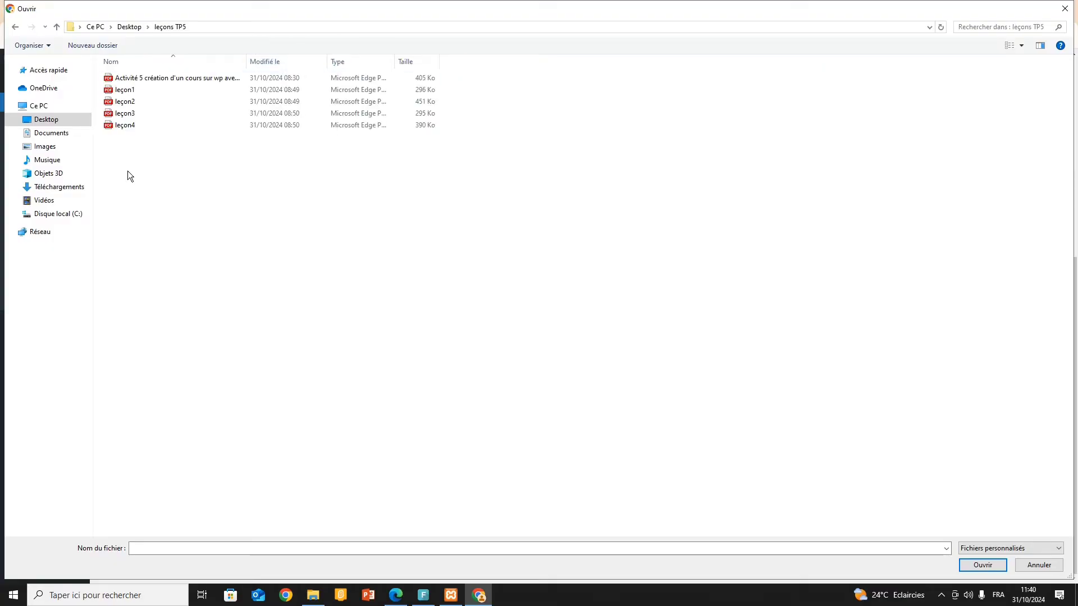
{"action": "left_click", "coordinate": [125, 90]}
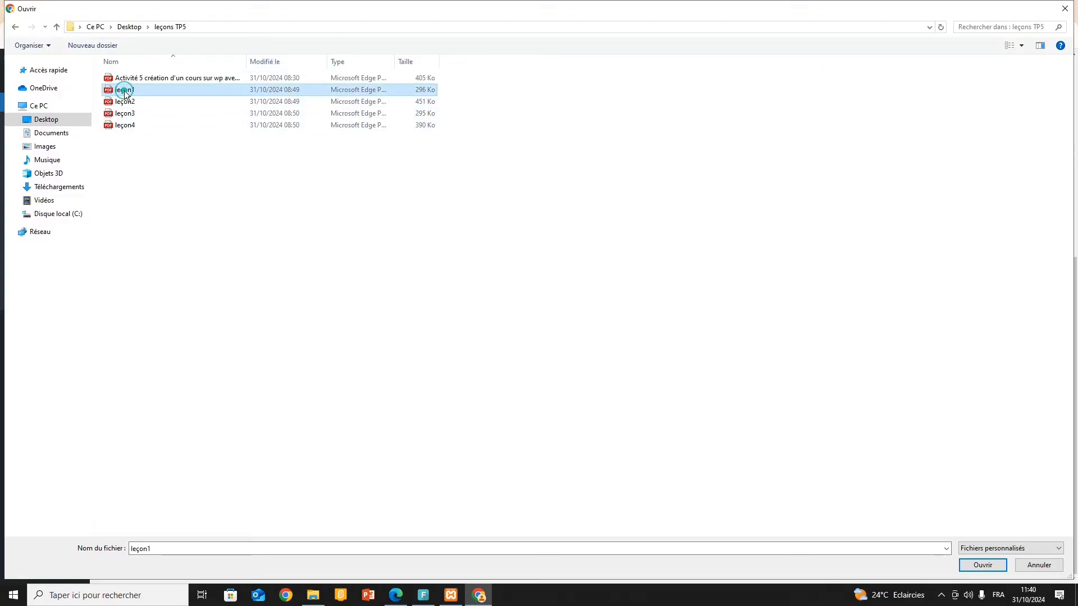
{"action": "left_click", "coordinate": [982, 565]}
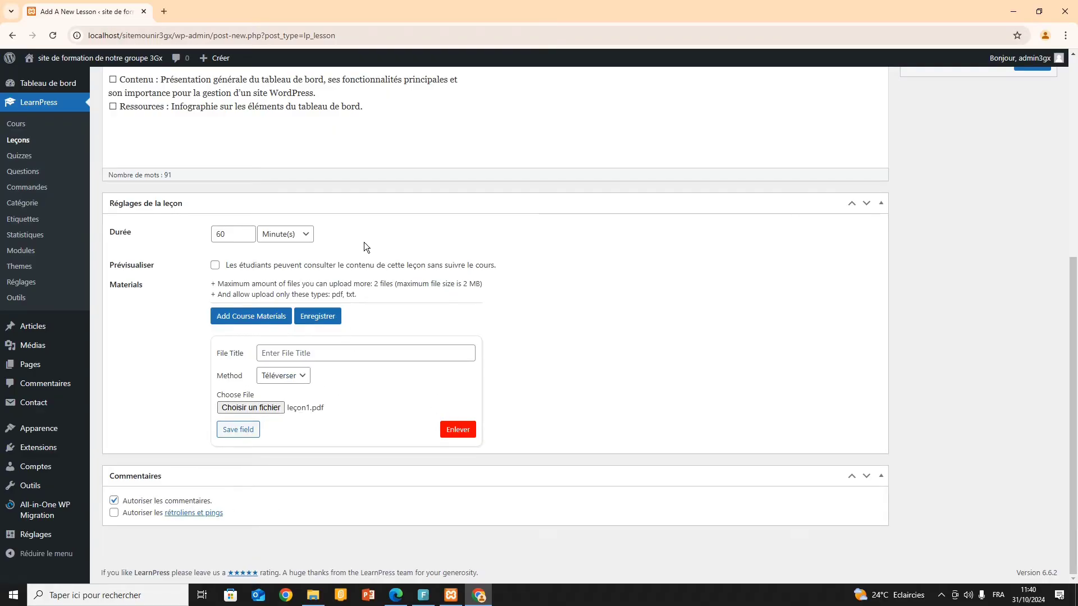
Step: Title the material "Leçon1 : Vue d'Ensemble du Tableau de Bord WordPress", copied from the lesson's content, and save the material entry
{"action": "left_click", "coordinate": [243, 433]}
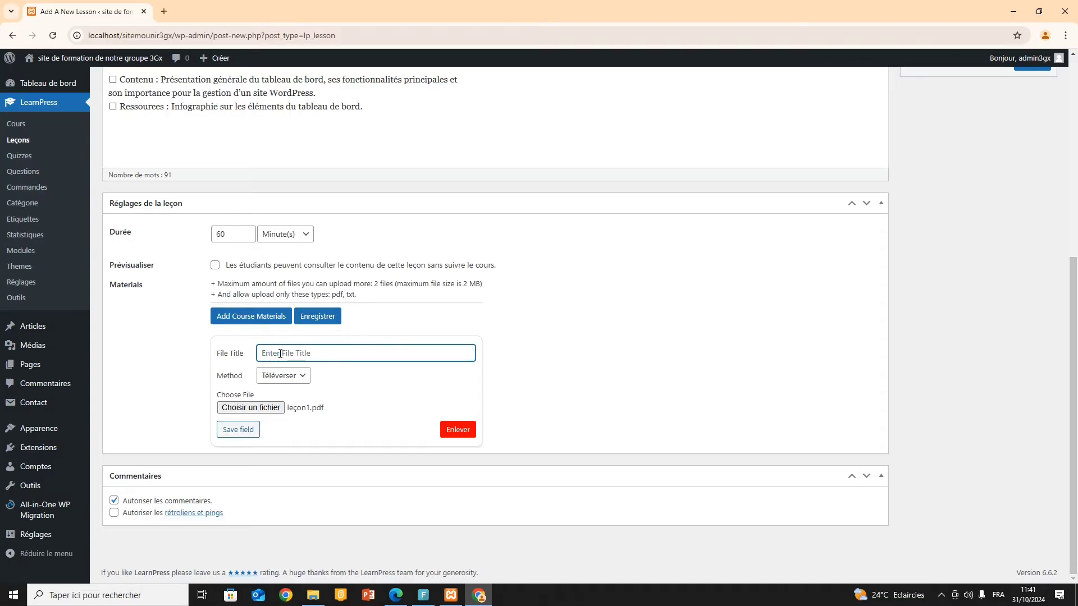
{"action": "scroll", "coordinate": [277, 281], "scroll_direction": "up", "scroll_amount": 6}
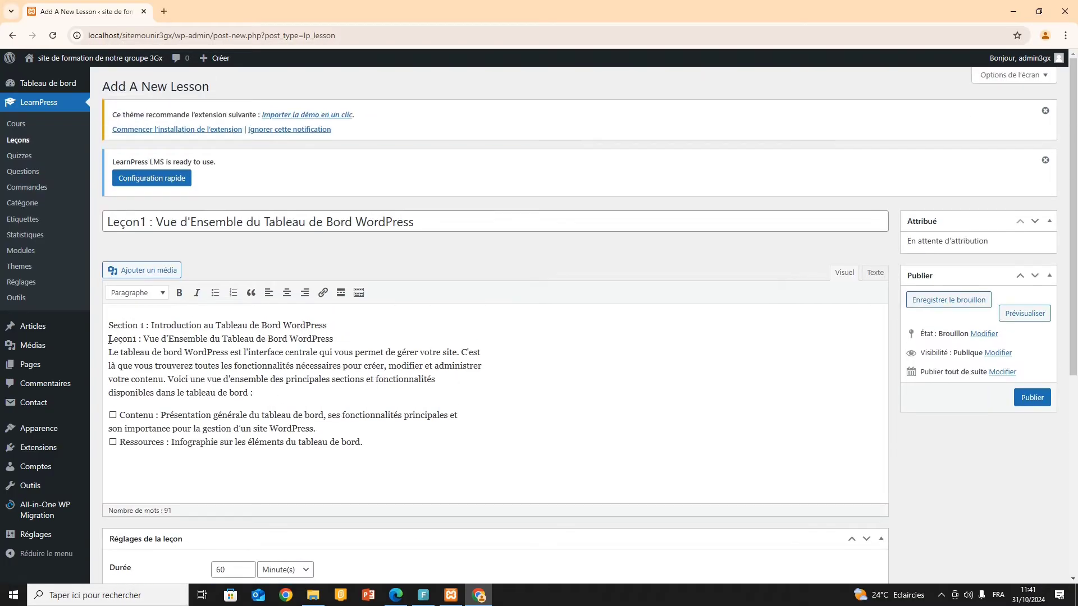
{"action": "left_click_drag", "start_coordinate": [109, 340], "coordinate": [334, 339]}
{"action": "scroll", "coordinate": [267, 357], "scroll_direction": "down", "scroll_amount": 6}
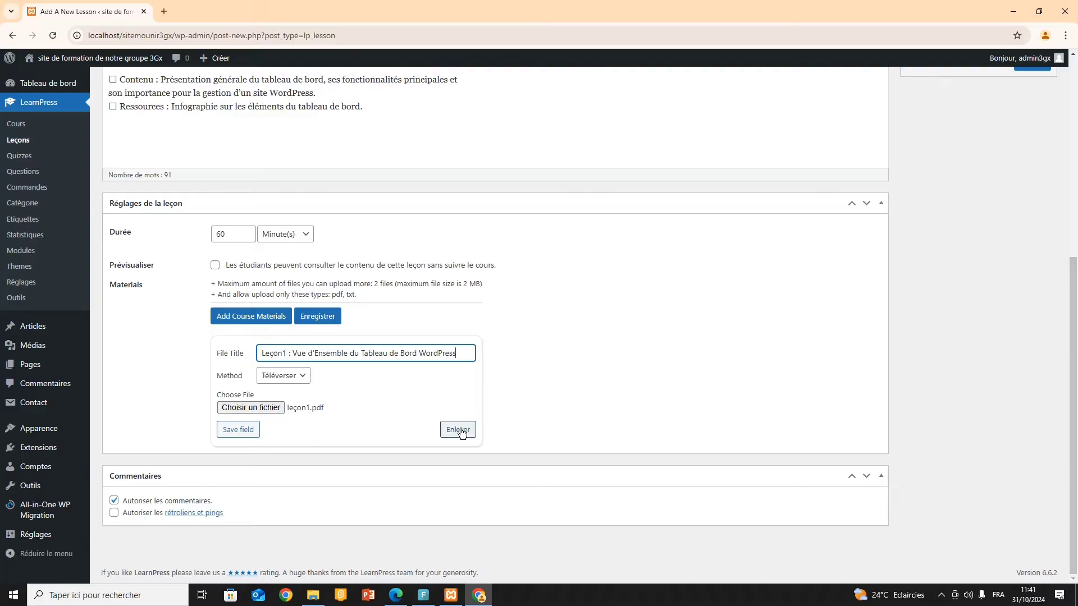
{"action": "left_click", "coordinate": [239, 431]}
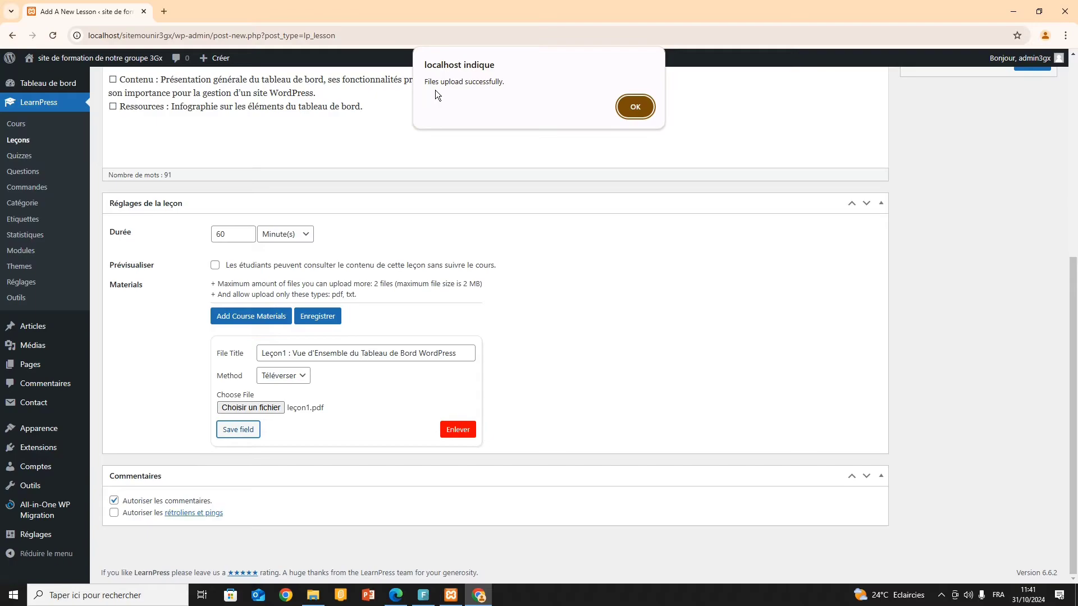
{"action": "left_click", "coordinate": [632, 106]}
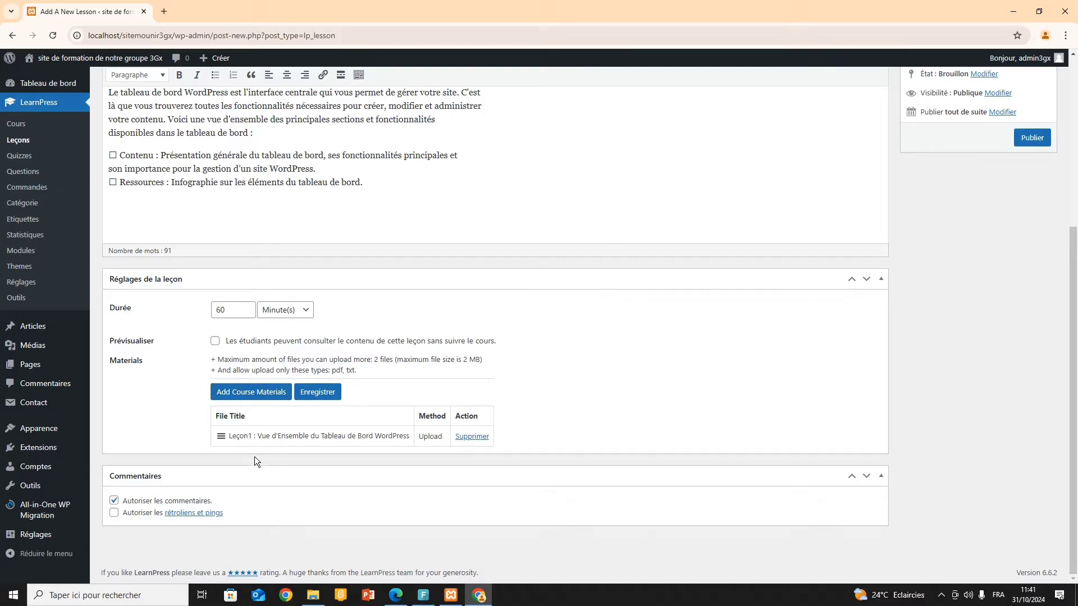
Step: Review the first lesson's title, content and settings, and publish the lesson
{"action": "scroll", "coordinate": [245, 277], "scroll_direction": "up", "scroll_amount": 4}
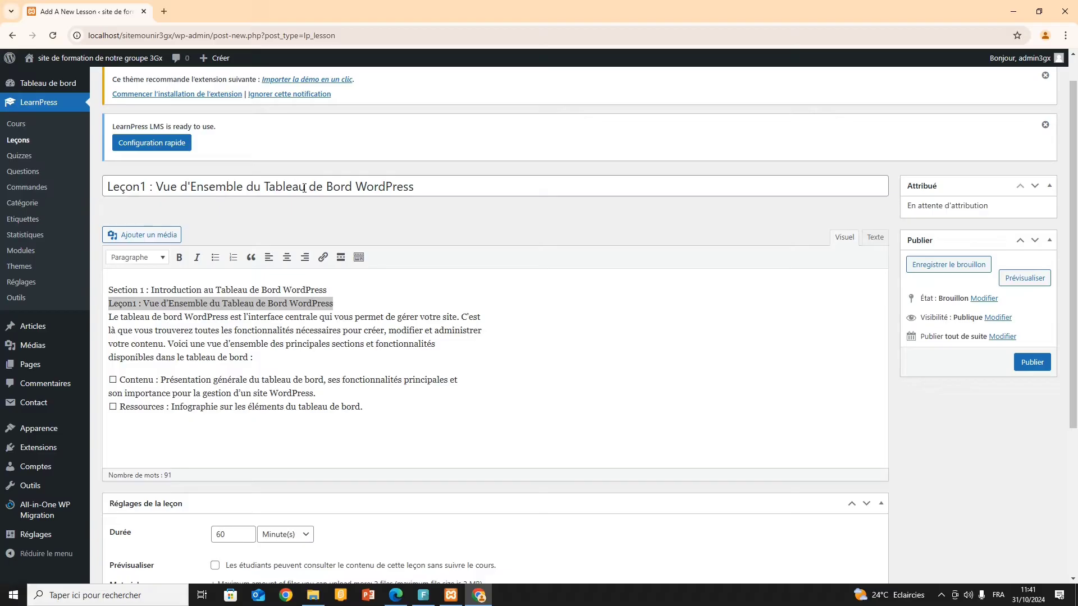
{"action": "scroll", "coordinate": [144, 259], "scroll_direction": "down", "scroll_amount": 1}
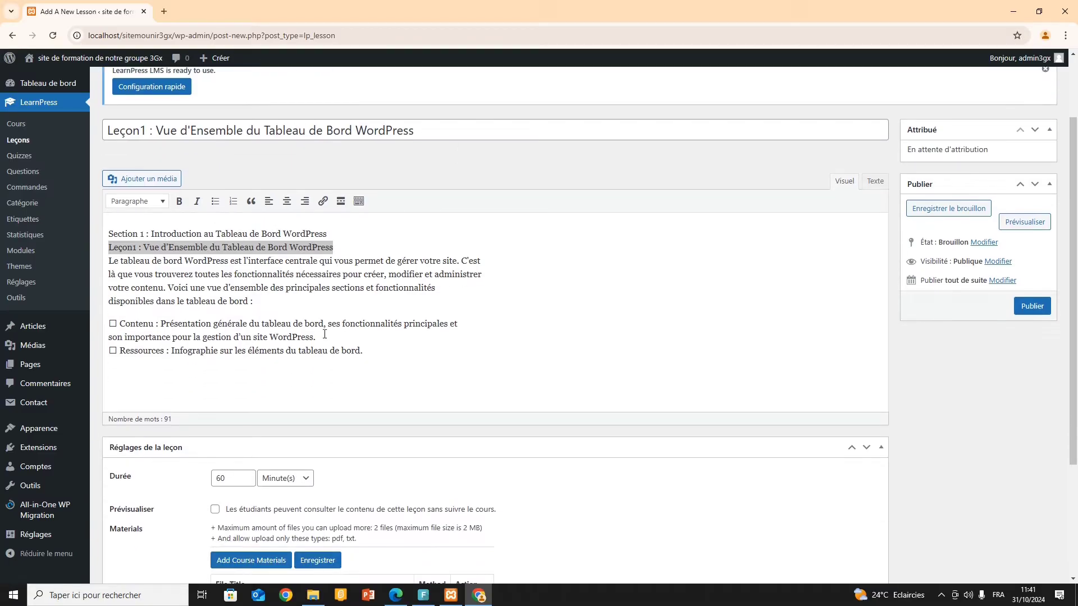
{"action": "left_click_drag", "start_coordinate": [373, 354], "coordinate": [108, 233]}
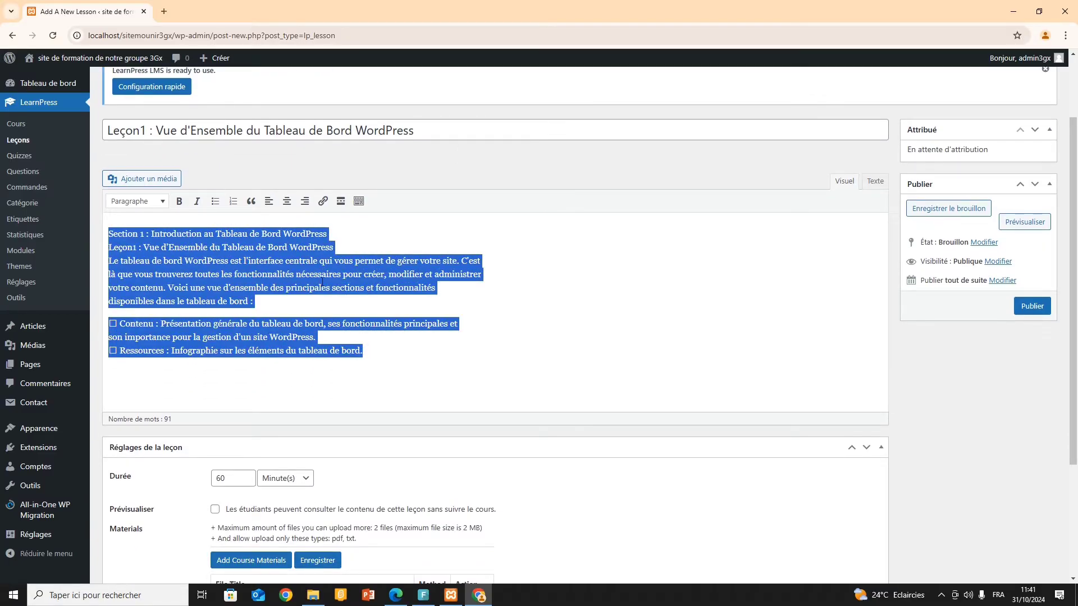
{"action": "left_click", "coordinate": [335, 275]}
{"action": "scroll", "coordinate": [241, 309], "scroll_direction": "down", "scroll_amount": 3}
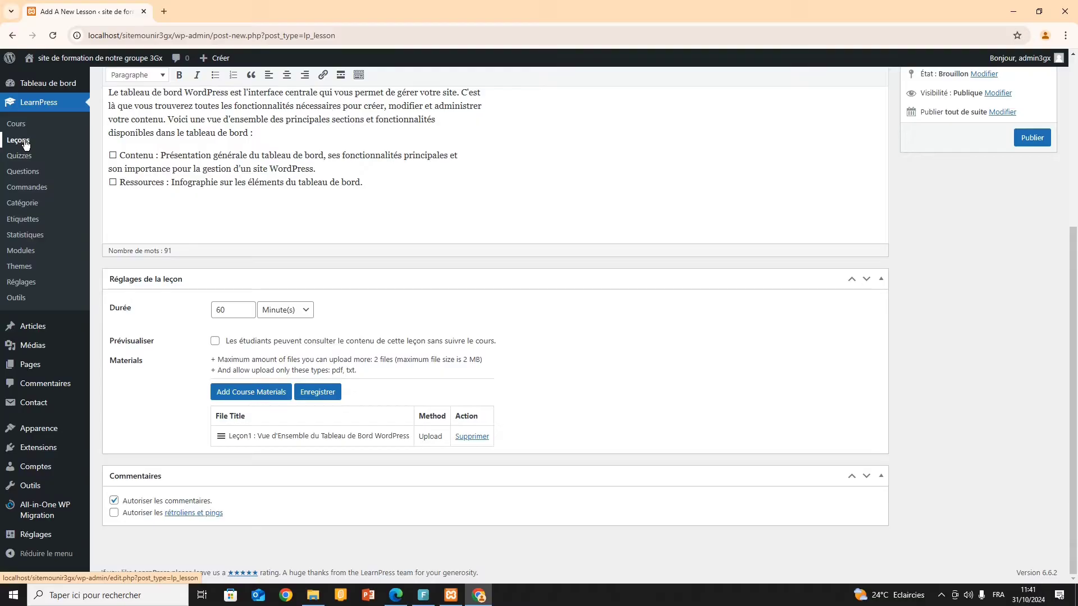
{"action": "scroll", "coordinate": [25, 145], "scroll_direction": "up", "scroll_amount": 5}
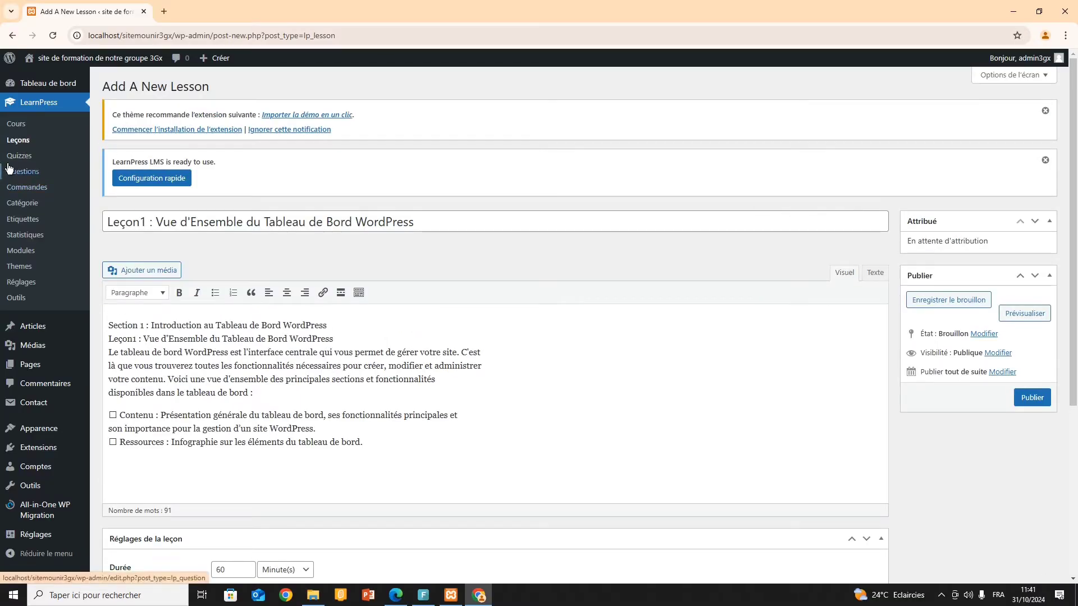
{"action": "scroll", "coordinate": [1006, 373], "scroll_direction": "down", "scroll_amount": 3}
{"action": "left_click", "coordinate": [1034, 229]}
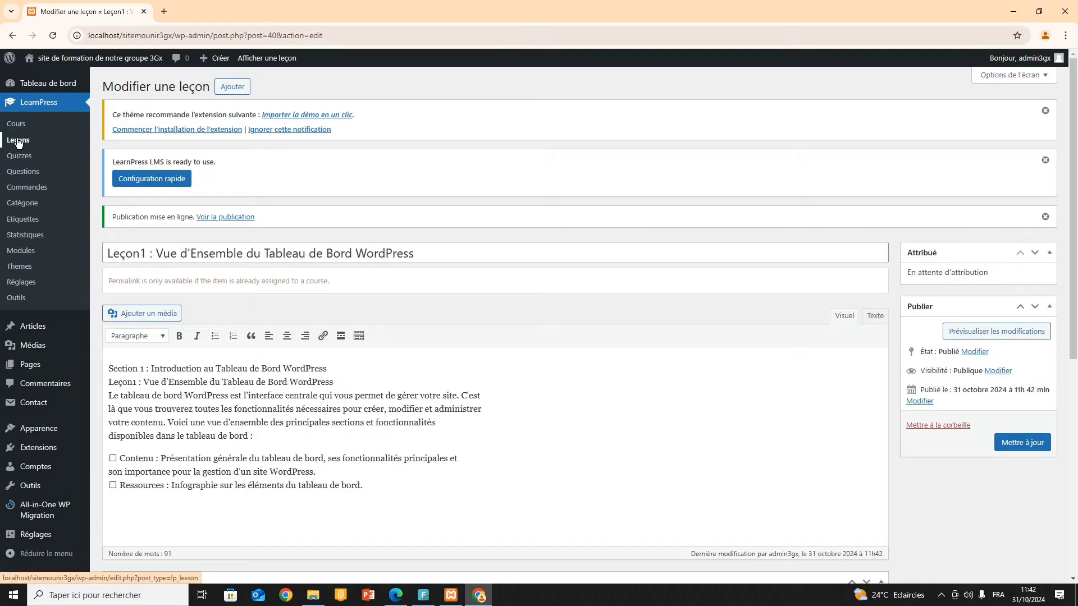
Step: Start another new lesson from the lessons list and open leçon2.pdf from the leçons TP5 folder
{"action": "left_click", "coordinate": [18, 141]}
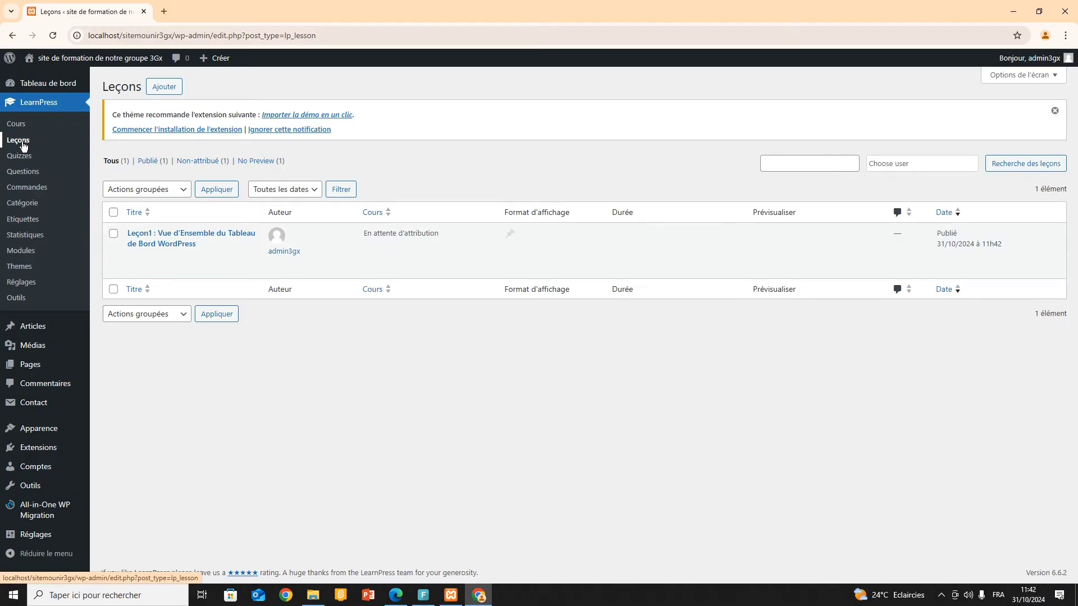
{"action": "left_click", "coordinate": [164, 87]}
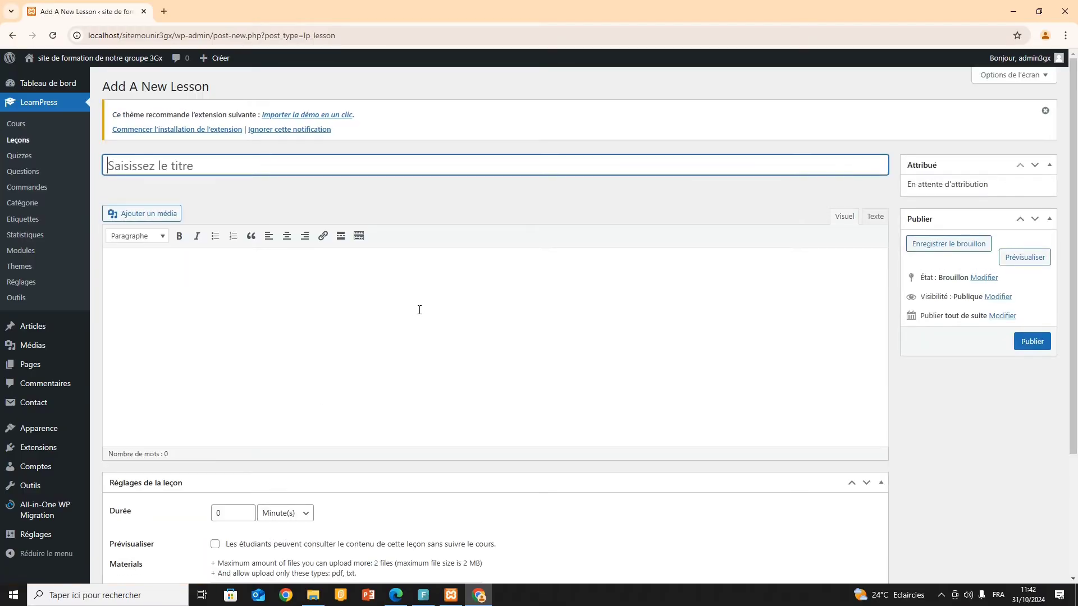
{"action": "key", "text": "alt+Tab"}
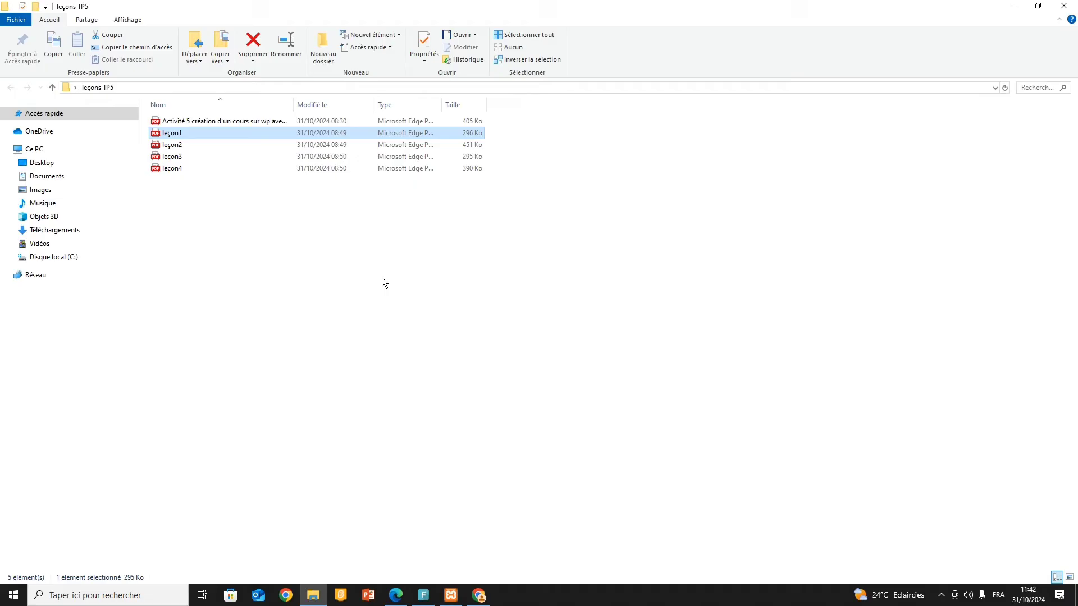
{"action": "left_click", "coordinate": [170, 146]}
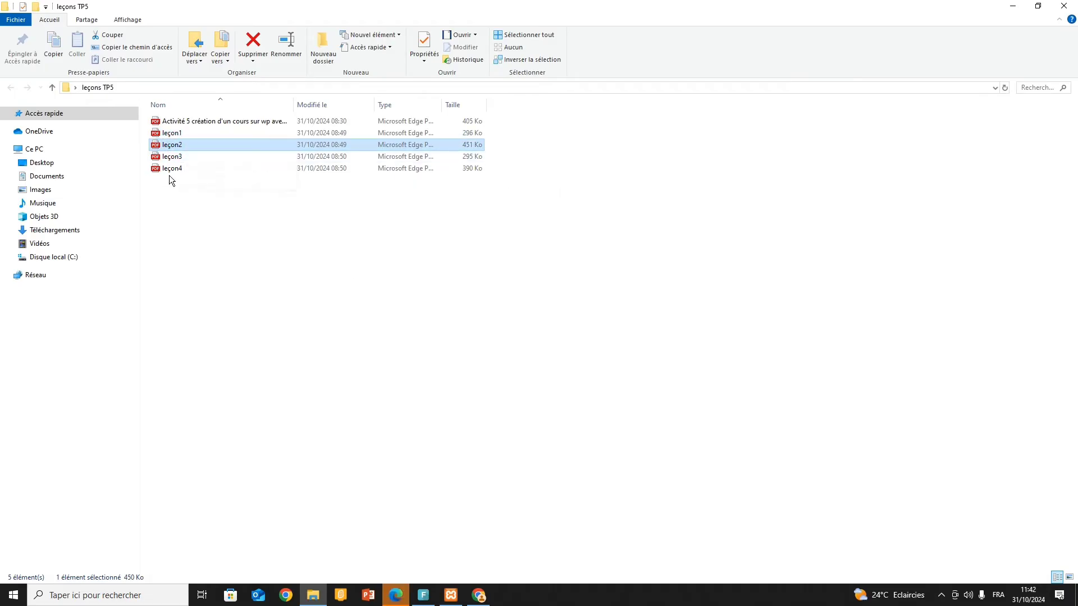
{"action": "double_click", "coordinate": [168, 145]}
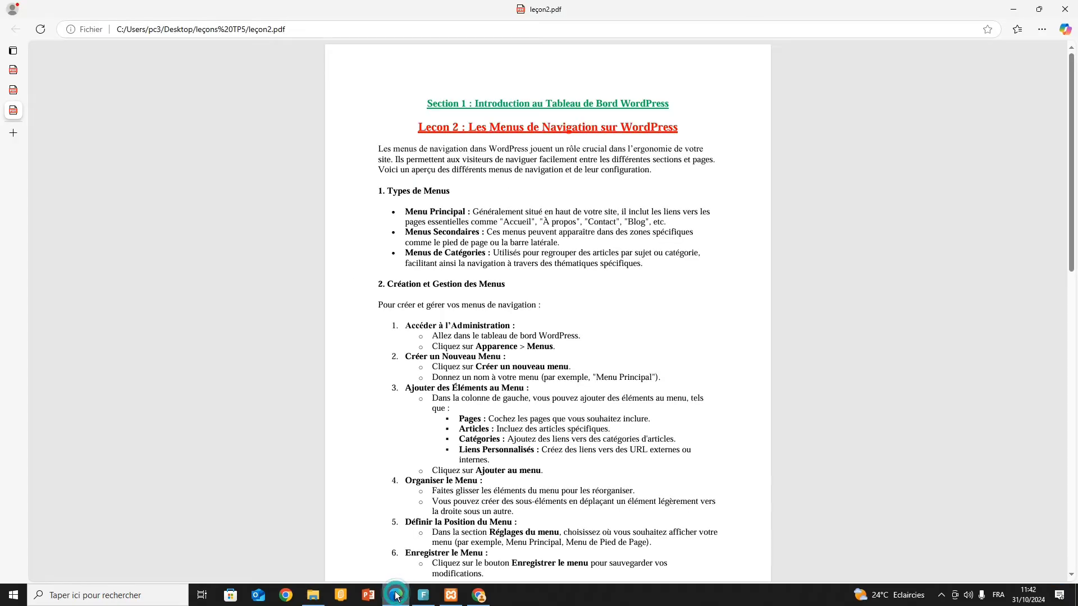
Step: Copy the heading "Leçon 2 : Les Menus de Navigation sur WordPress" from leçon2.pdf into the new lesson's title
{"action": "scroll", "coordinate": [481, 216], "scroll_direction": "up", "scroll_amount": 2}
{"action": "scroll", "coordinate": [480, 215], "scroll_direction": "up", "scroll_amount": 2}
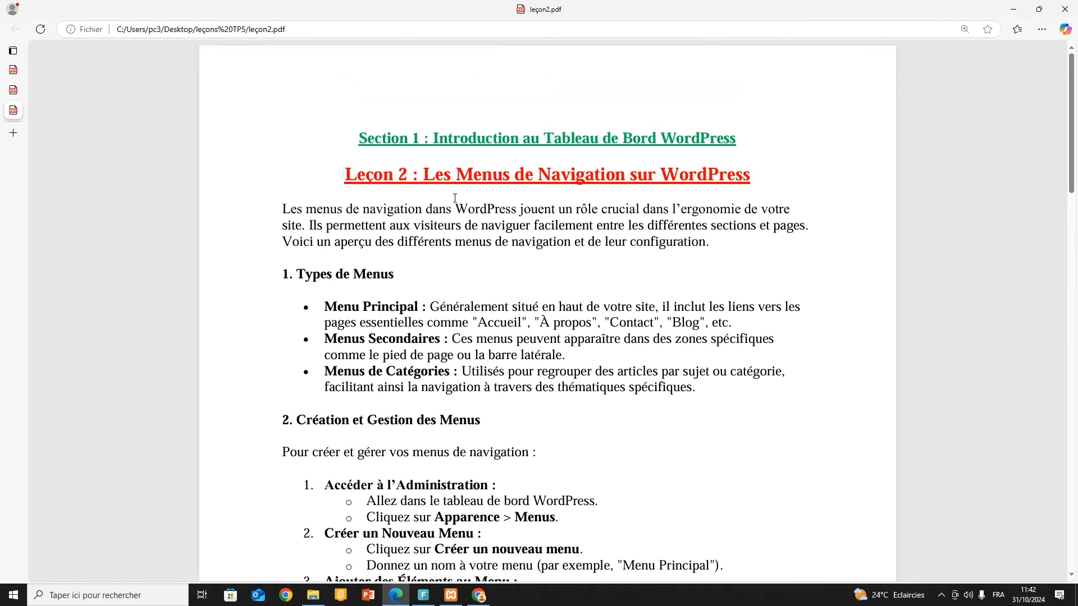
{"action": "left_click_drag", "start_coordinate": [329, 182], "coordinate": [752, 181]}
{"action": "left_click", "coordinate": [751, 182]}
{"action": "key", "text": "ctrl+c"}
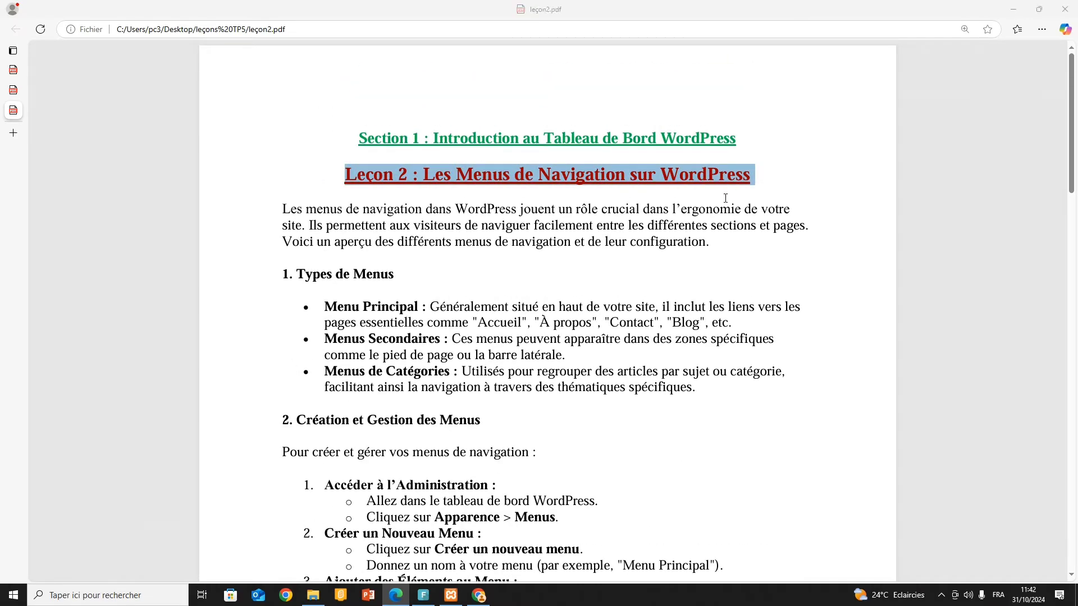
{"action": "key", "text": "alt+Tab"}
{"action": "left_click", "coordinate": [181, 222]}
{"action": "key", "text": "ctrl+v"}
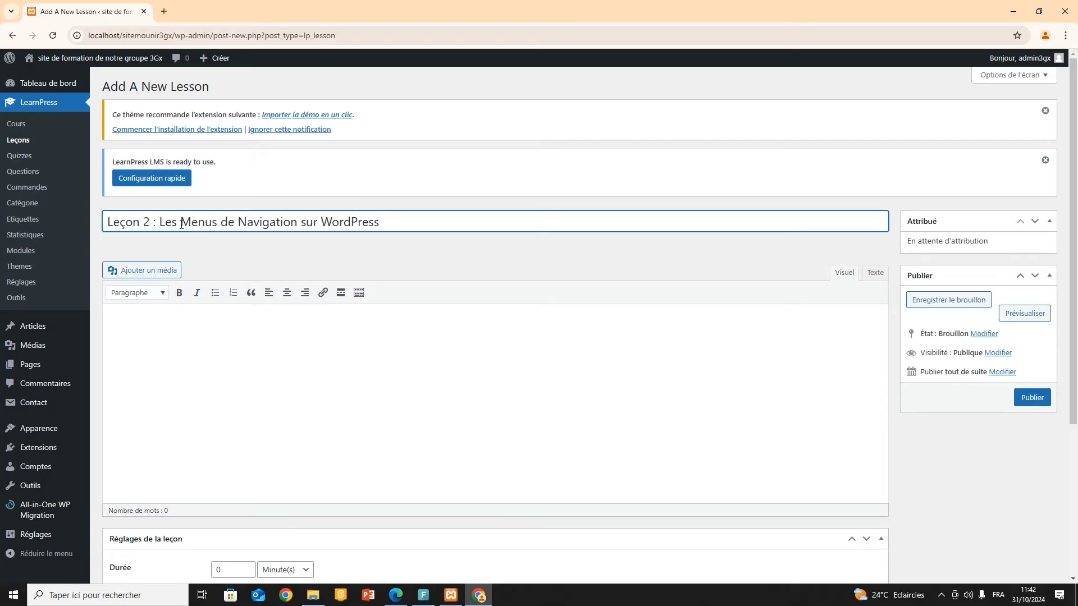
Step: Copy the section heading, lesson heading and introductory paragraph from leçon2.pdf into the second lesson's content
{"action": "left_click", "coordinate": [184, 335]}
{"action": "key", "text": "alt+Tab"}
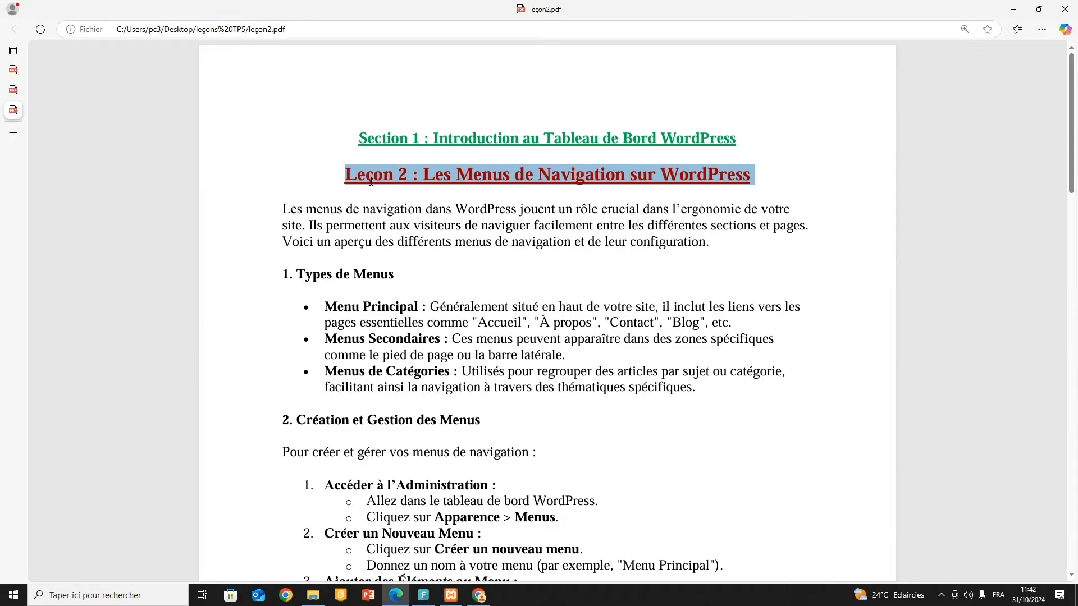
{"action": "left_click_drag", "start_coordinate": [358, 138], "coordinate": [718, 248]}
{"action": "key", "text": "ctrl+c"}
{"action": "key", "text": "alt+Tab"}
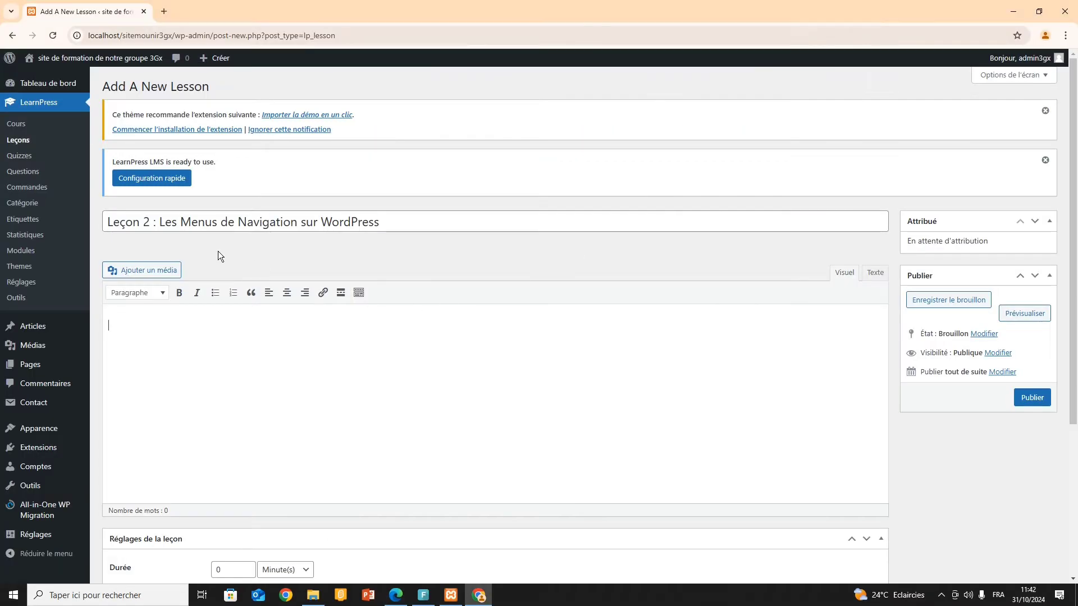
{"action": "left_click", "coordinate": [161, 338]}
{"action": "key", "text": "ctrl+v"}
Step: Copy Leçon 2's Contenu and Ressources bullets from the Activité 5 PDF and paste them below the second lesson's introductory paragraph
{"action": "key", "text": "alt+Tab"}
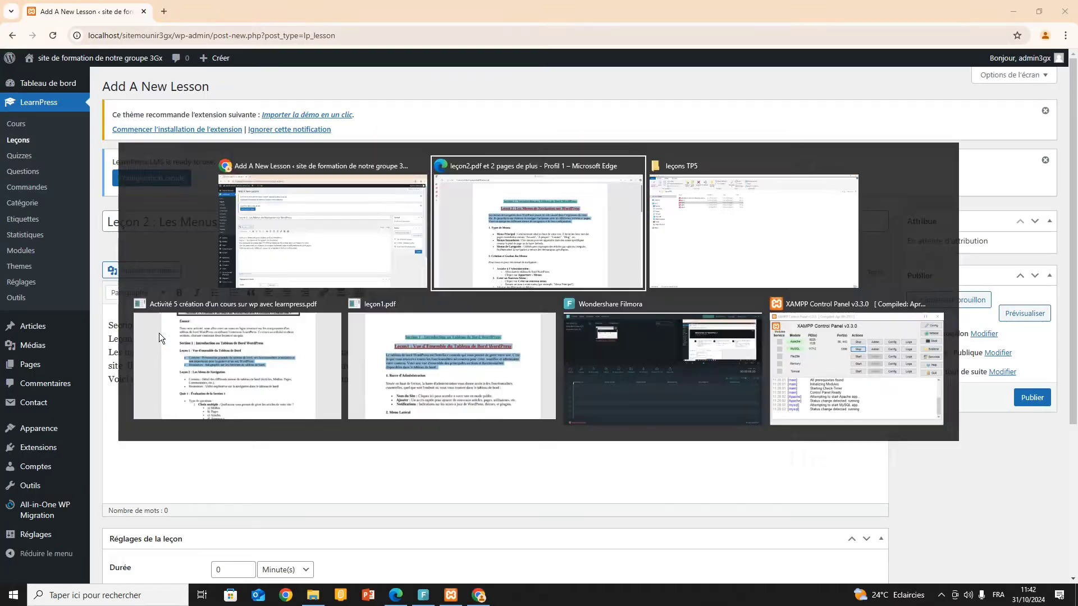
{"action": "key", "text": "ctrl+Tab"}
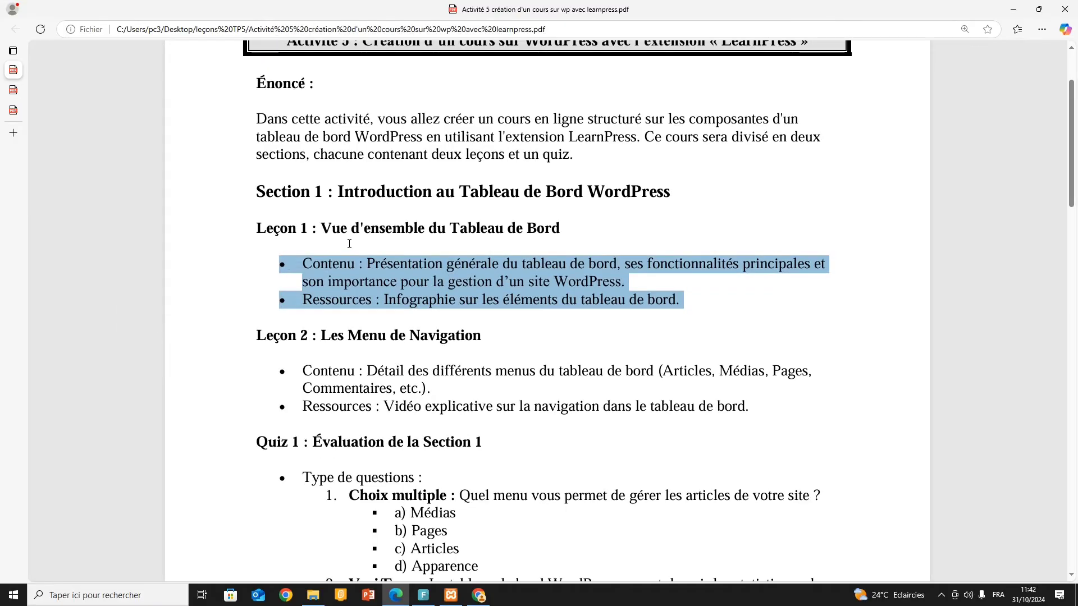
{"action": "scroll", "coordinate": [349, 244], "scroll_direction": "down", "scroll_amount": 3}
{"action": "left_click", "coordinate": [566, 247]}
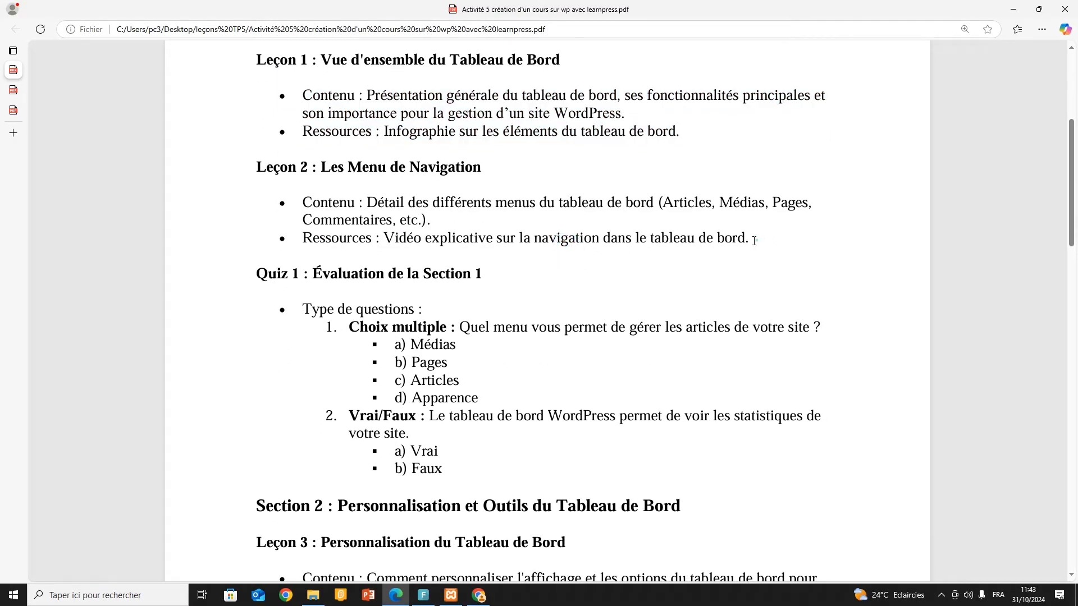
{"action": "left_click_drag", "start_coordinate": [754, 241], "coordinate": [278, 207]}
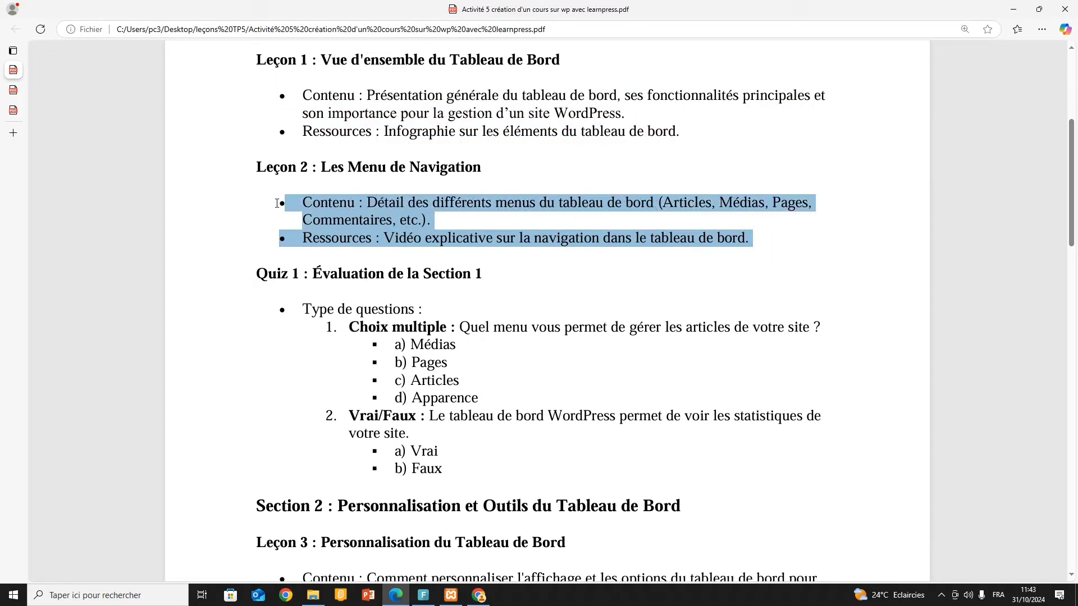
{"action": "key", "text": "alt+Tab"}
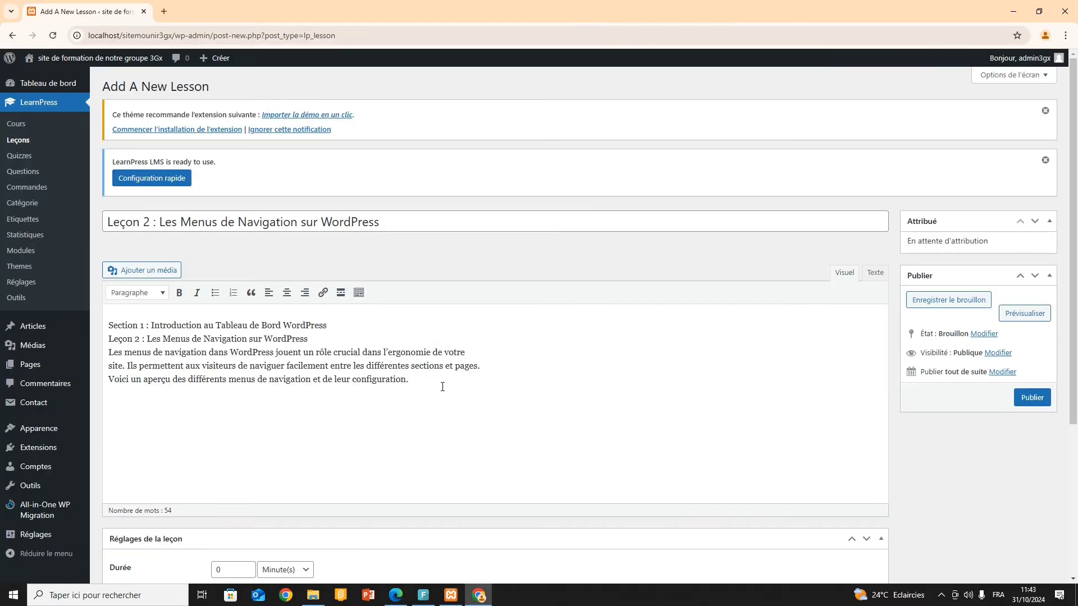
{"action": "left_click", "coordinate": [442, 386]}
{"action": "key", "text": "ctrl+v"}
{"action": "scroll", "coordinate": [302, 302], "scroll_direction": "down", "scroll_amount": 2}
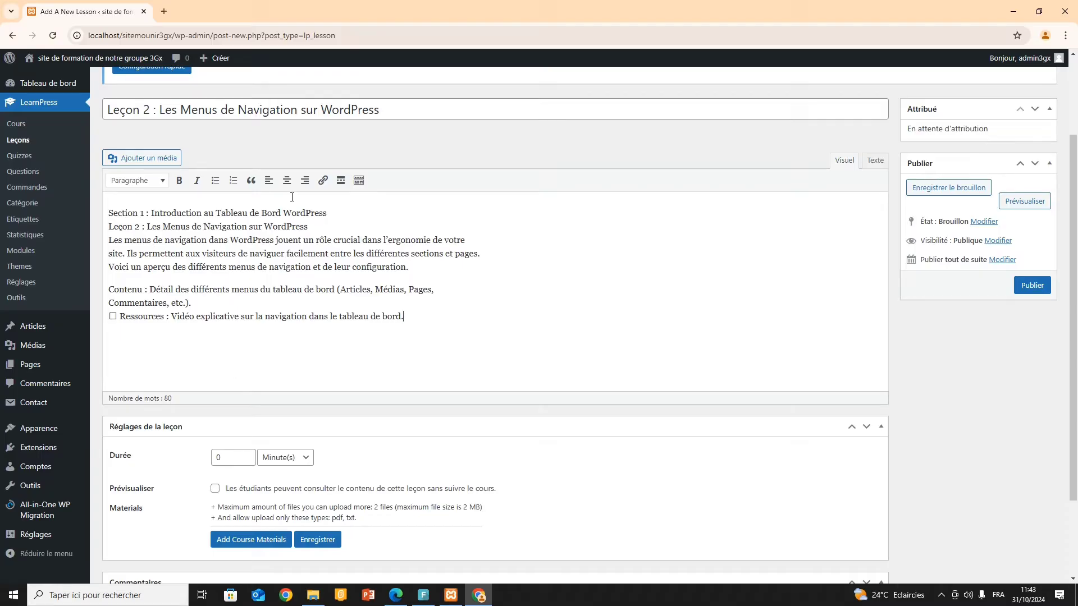
Step: Set the second lesson's duration to 45 minutes and add leçon2.pdf as a course material to upload
{"action": "scroll", "coordinate": [252, 314], "scroll_direction": "down", "scroll_amount": 2}
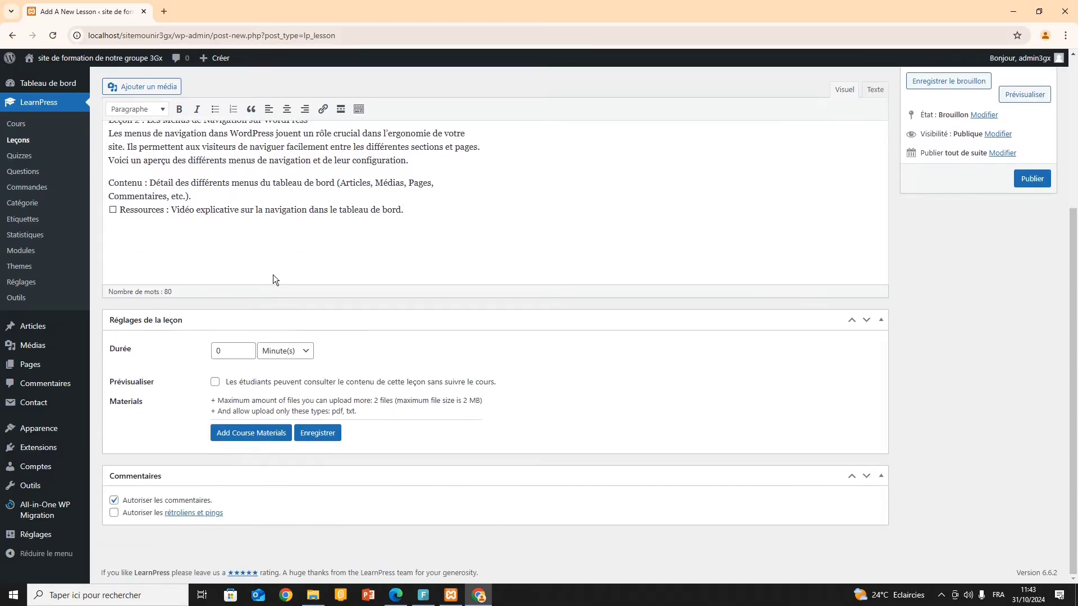
{"action": "left_click", "coordinate": [225, 353]}
{"action": "type", "text": "45"}
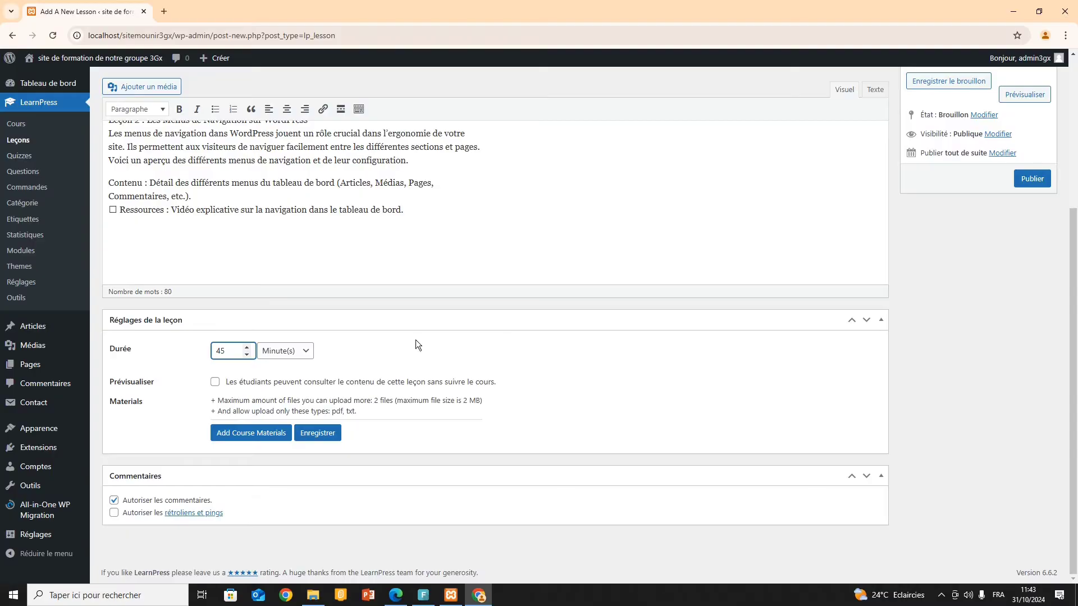
{"action": "left_click", "coordinate": [262, 436]}
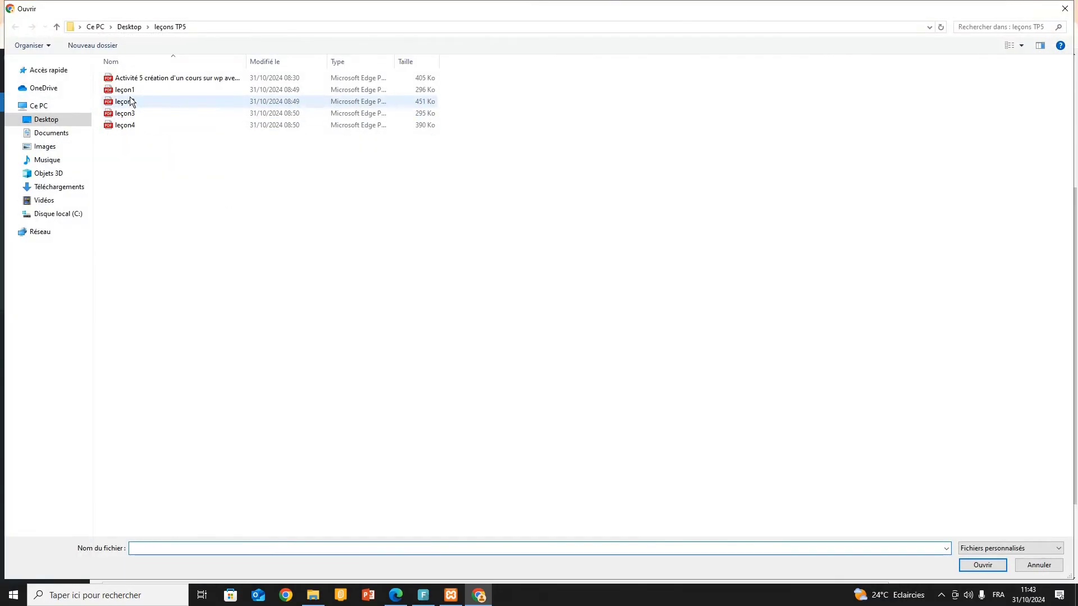
{"action": "left_click", "coordinate": [126, 102]}
{"action": "left_click", "coordinate": [977, 565]}
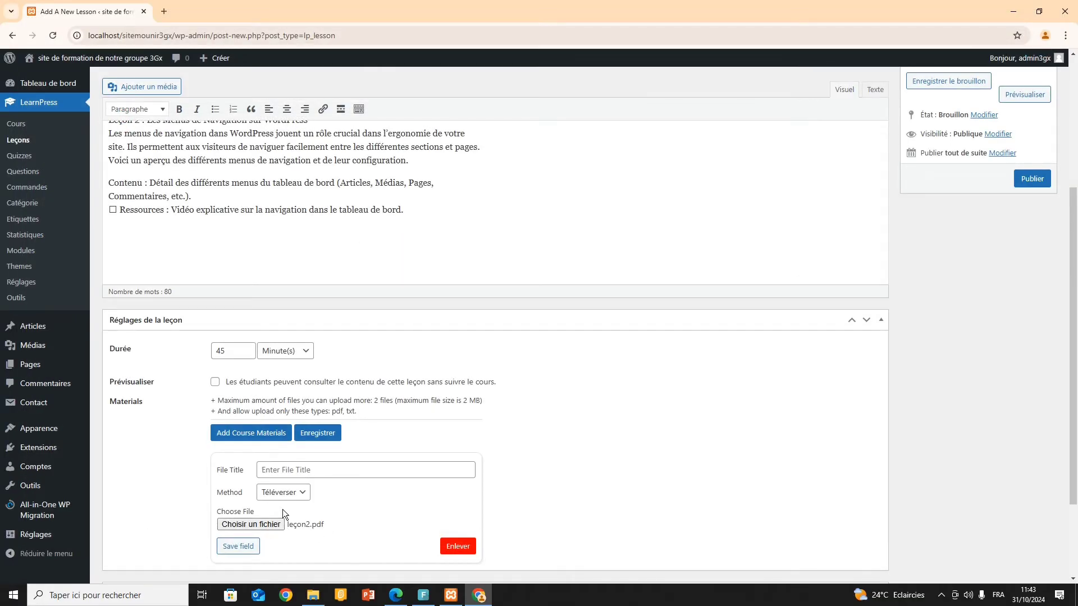
Step: Copy the lesson heading "Leçon 2 : Les Menus de Navigation sur WordPress" into the material's file title and save the material
{"action": "scroll", "coordinate": [234, 325], "scroll_direction": "up", "scroll_amount": 3}
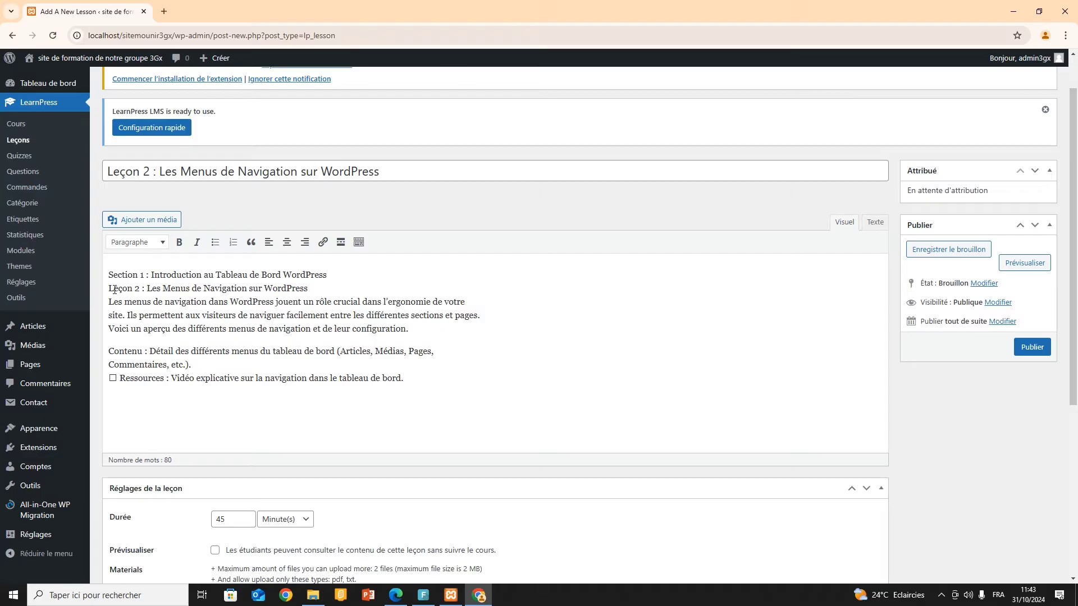
{"action": "left_click_drag", "start_coordinate": [107, 286], "coordinate": [321, 286]}
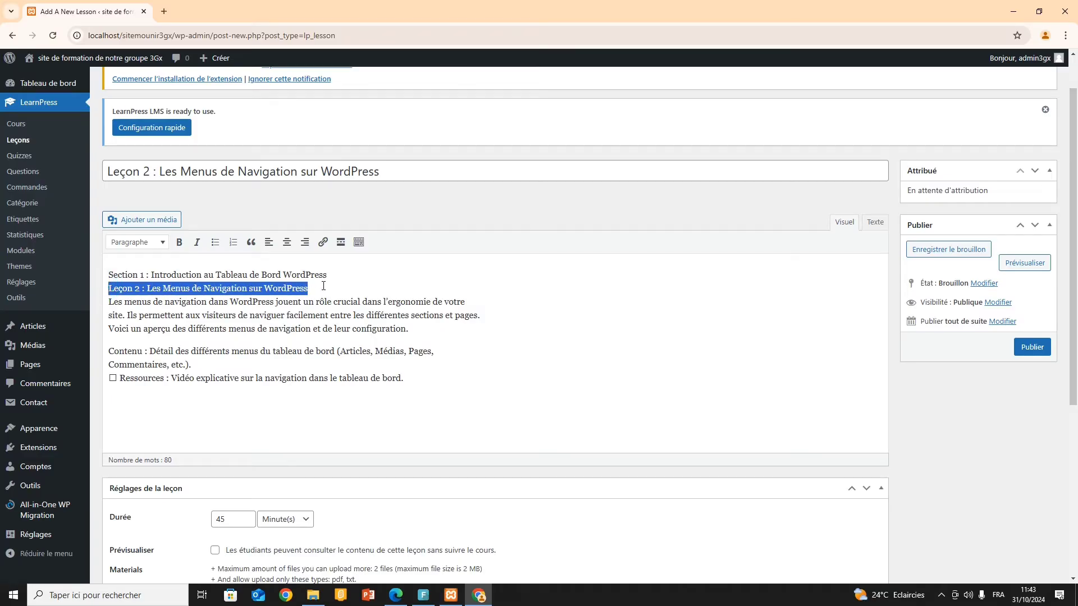
{"action": "scroll", "coordinate": [494, 326], "scroll_direction": "down", "scroll_amount": 5}
{"action": "left_click", "coordinate": [278, 361]}
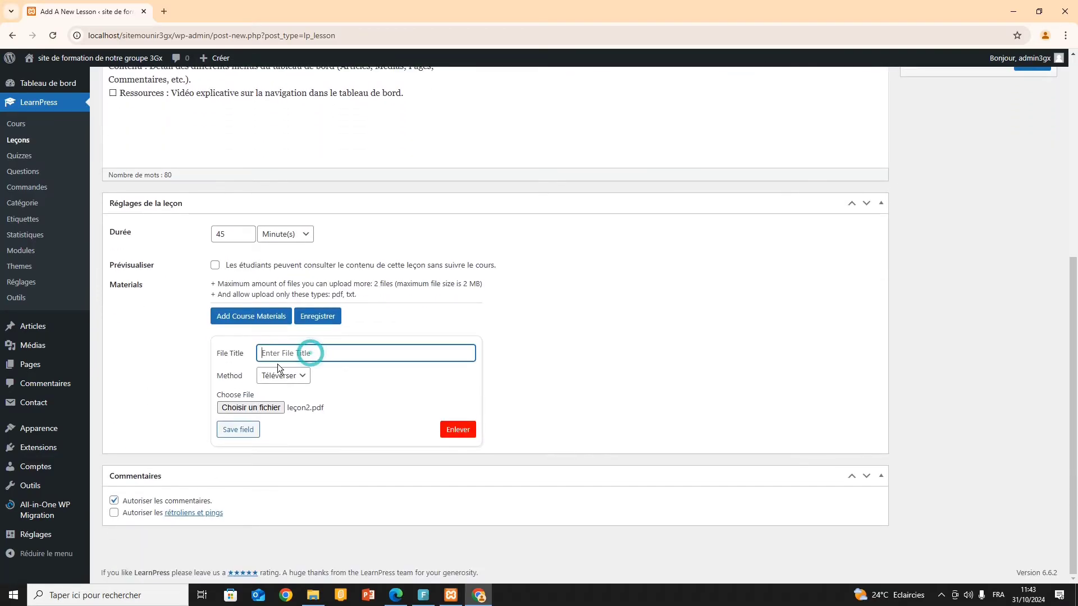
{"action": "key", "text": "ctrl+v"}
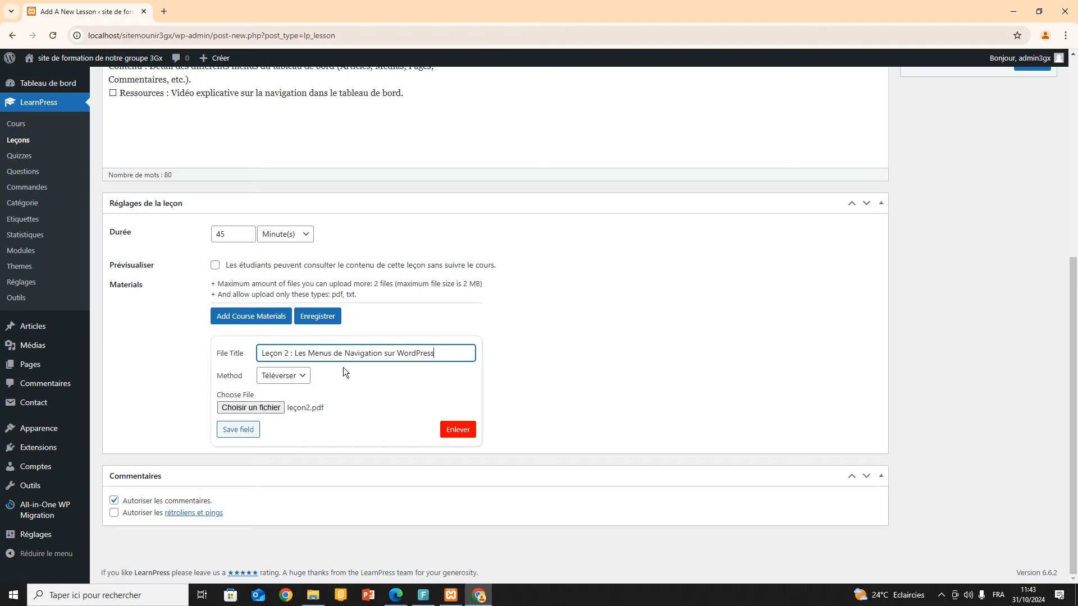
{"action": "left_click", "coordinate": [237, 434]}
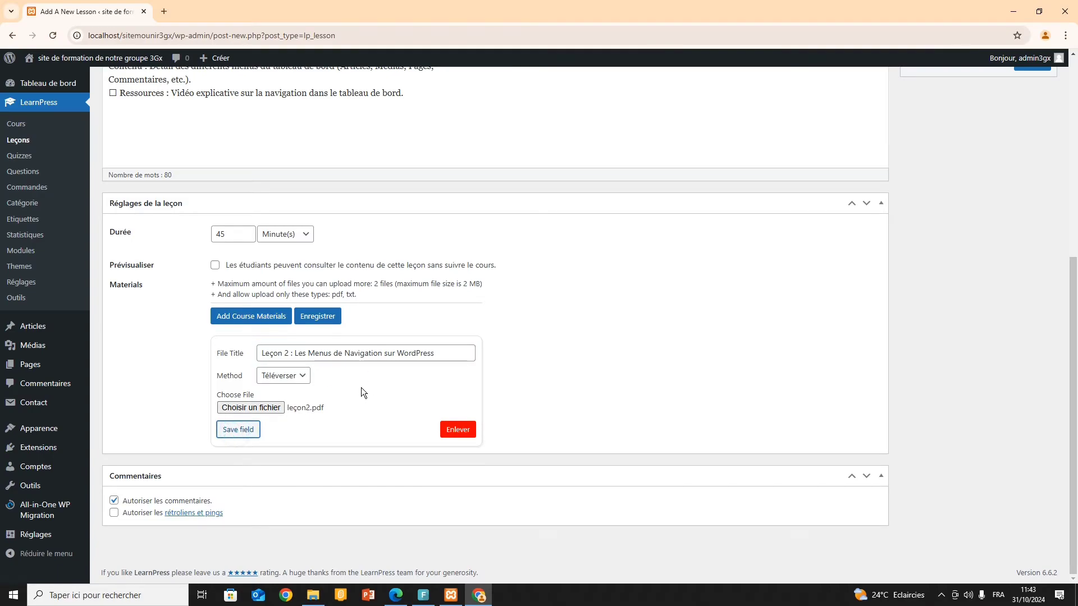
{"action": "left_click", "coordinate": [630, 106]}
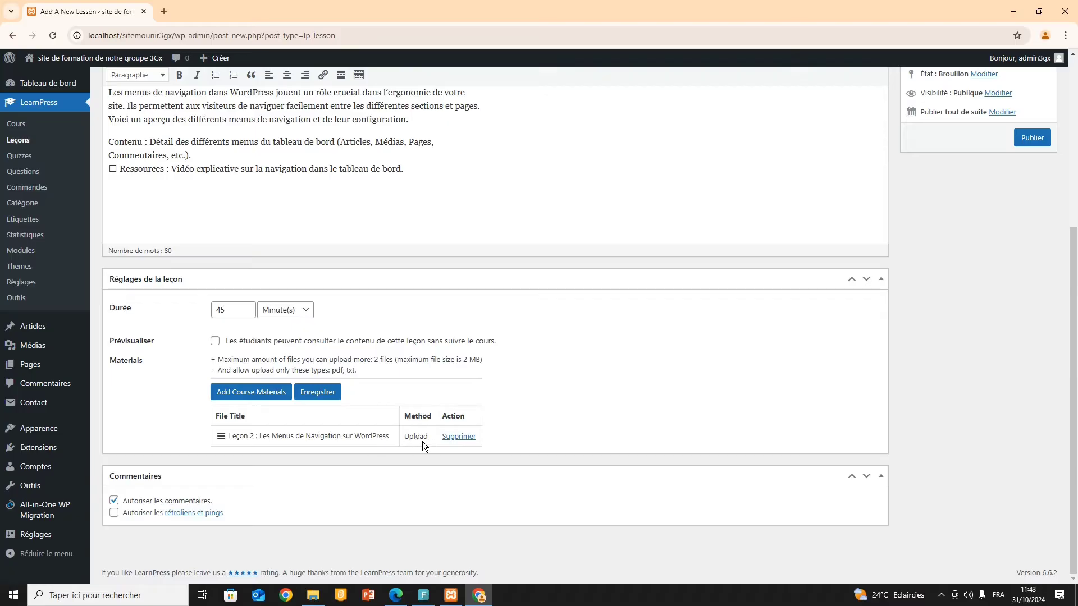
Step: Publish the lesson "Leçon 2 : Les Menus de Navigation sur WordPress" and look over the published lesson
{"action": "scroll", "coordinate": [691, 320], "scroll_direction": "up", "scroll_amount": 1}
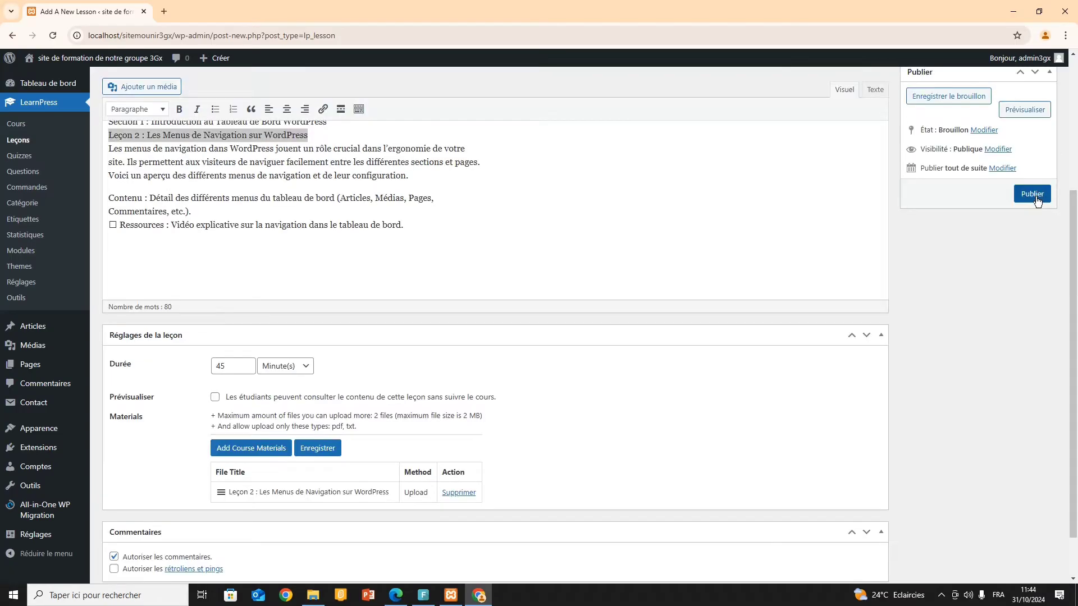
{"action": "left_click", "coordinate": [1036, 198]}
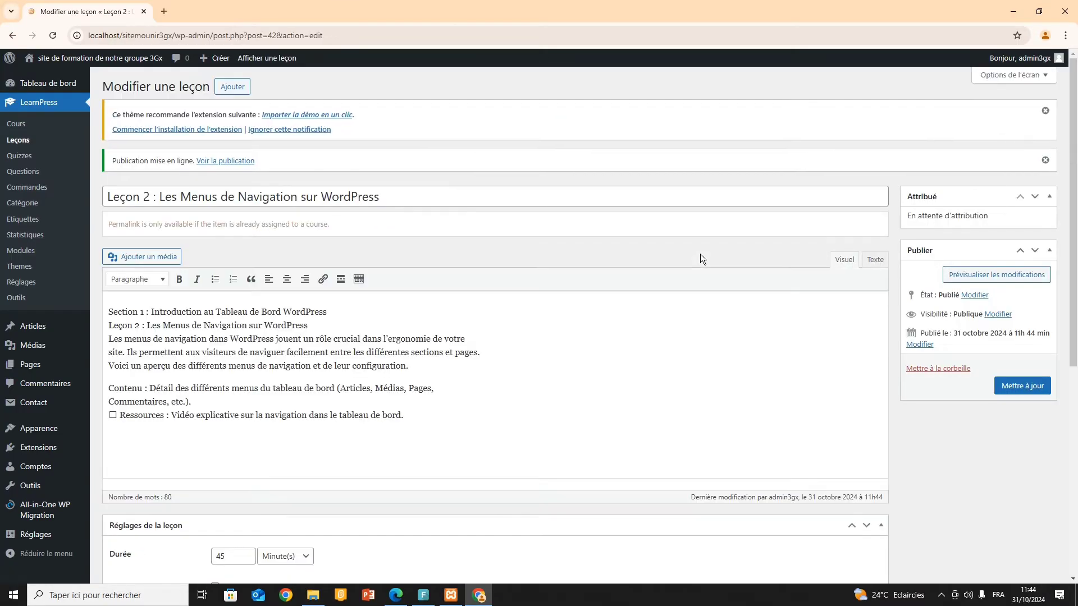
{"action": "scroll", "coordinate": [349, 306], "scroll_direction": "down", "scroll_amount": 5}
{"action": "scroll", "coordinate": [474, 276], "scroll_direction": "up", "scroll_amount": 7}
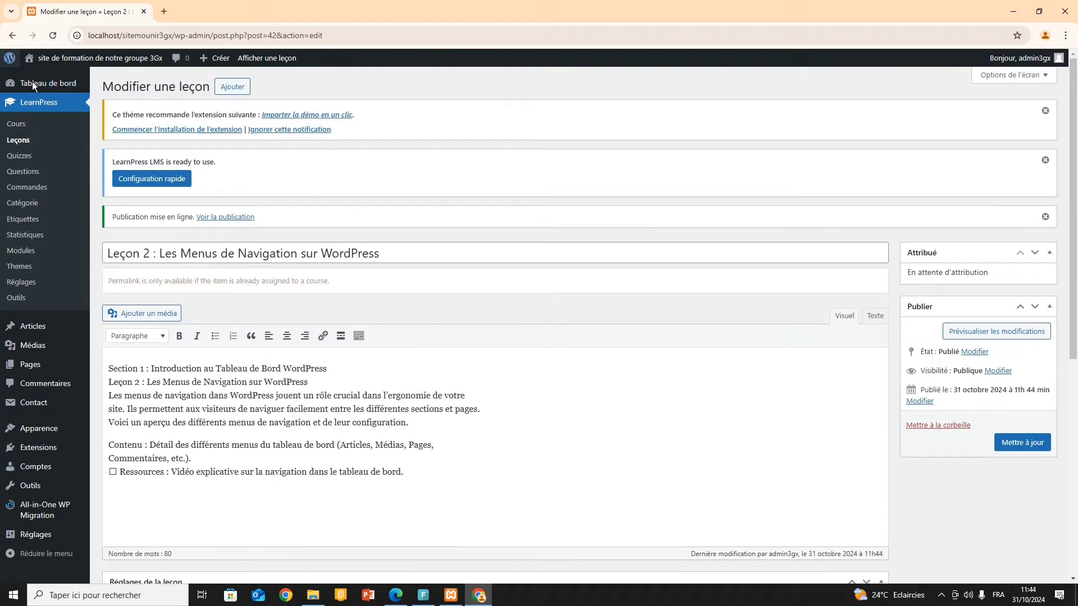
Step: Return to the lessons list, start a third lesson, and open leçon3.pdf from the leçons TP5 folder
{"action": "left_click", "coordinate": [16, 140]}
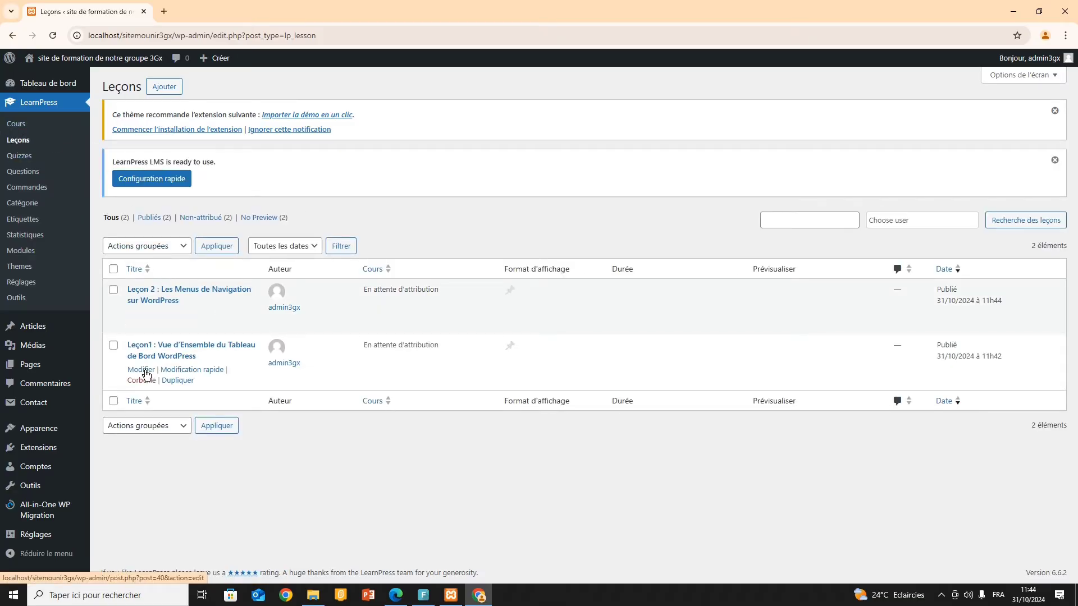
{"action": "left_click", "coordinate": [167, 86]}
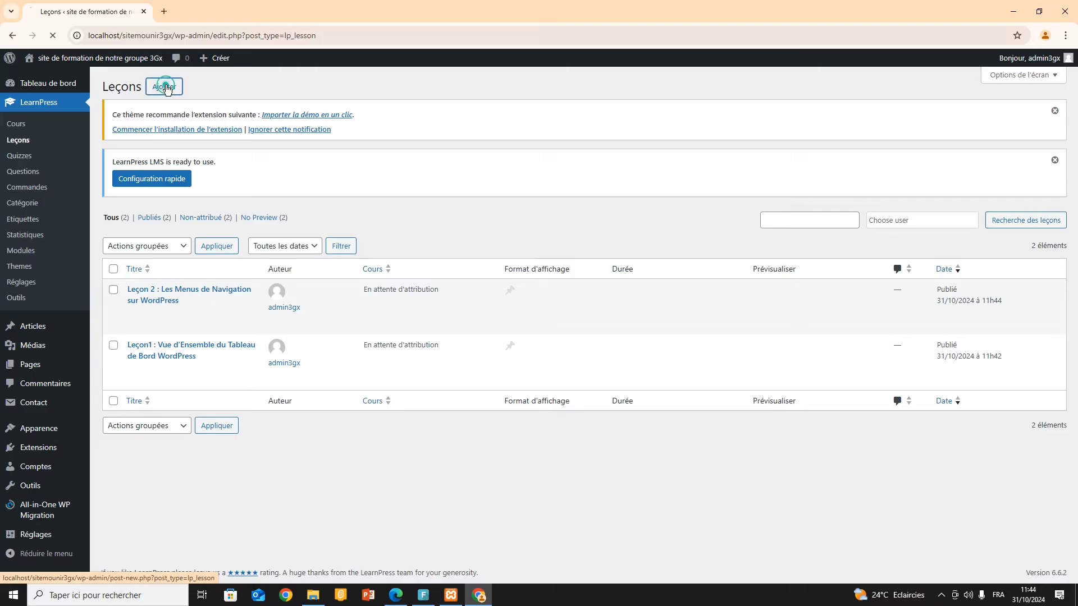
{"action": "key", "text": "alt+Tab"}
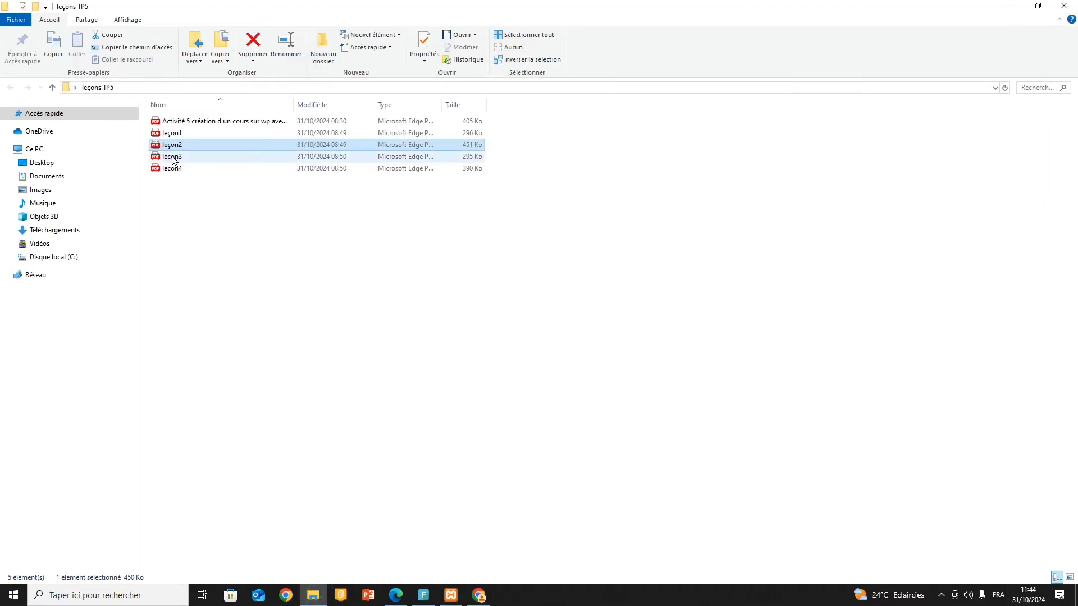
{"action": "left_click", "coordinate": [172, 157]}
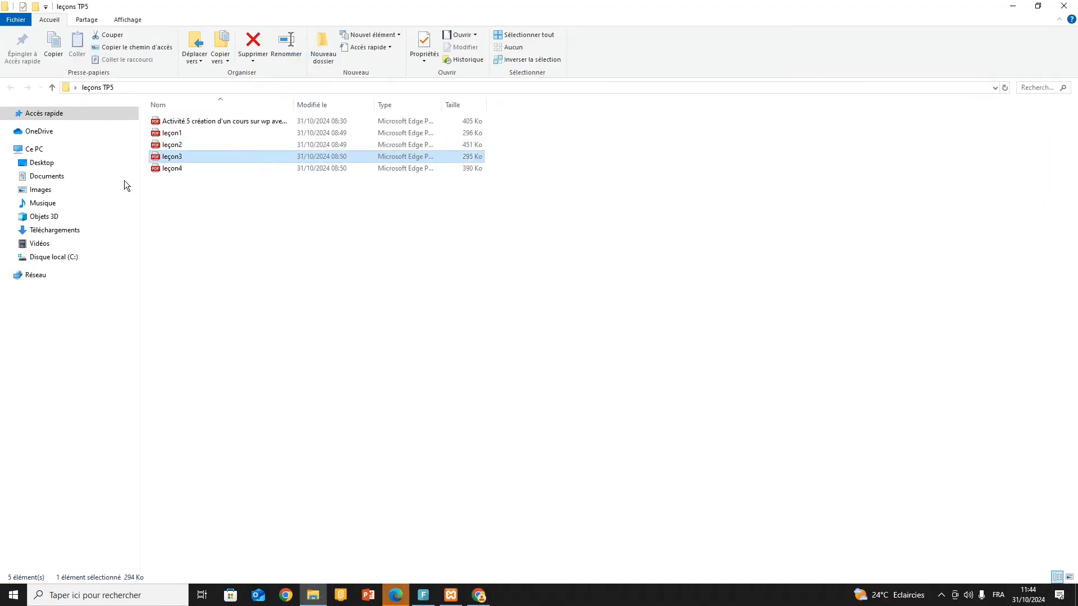
{"action": "left_click", "coordinate": [159, 157]}
{"action": "scroll", "coordinate": [461, 143], "scroll_direction": "up", "scroll_amount": 5}
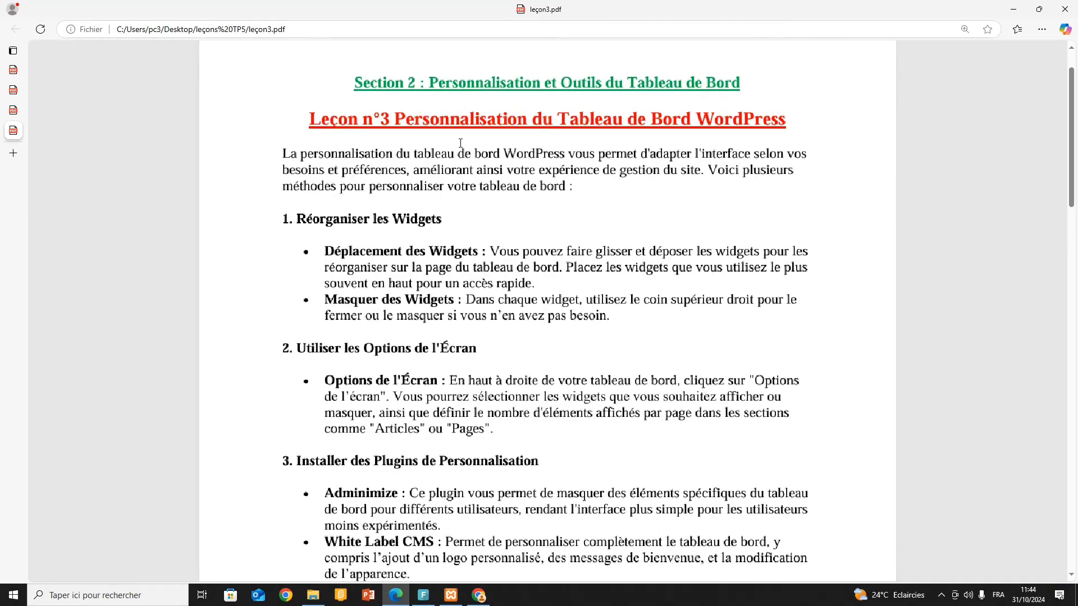
Step: Copy the heading "Leçon n°3 Personnalisation du Tableau de Bord WordPress" from leçon3.pdf into the new lesson's title
{"action": "triple_click", "coordinate": [295, 117]}
{"action": "key", "text": "ctrl+c"}
{"action": "key", "text": "alt+Tab"}
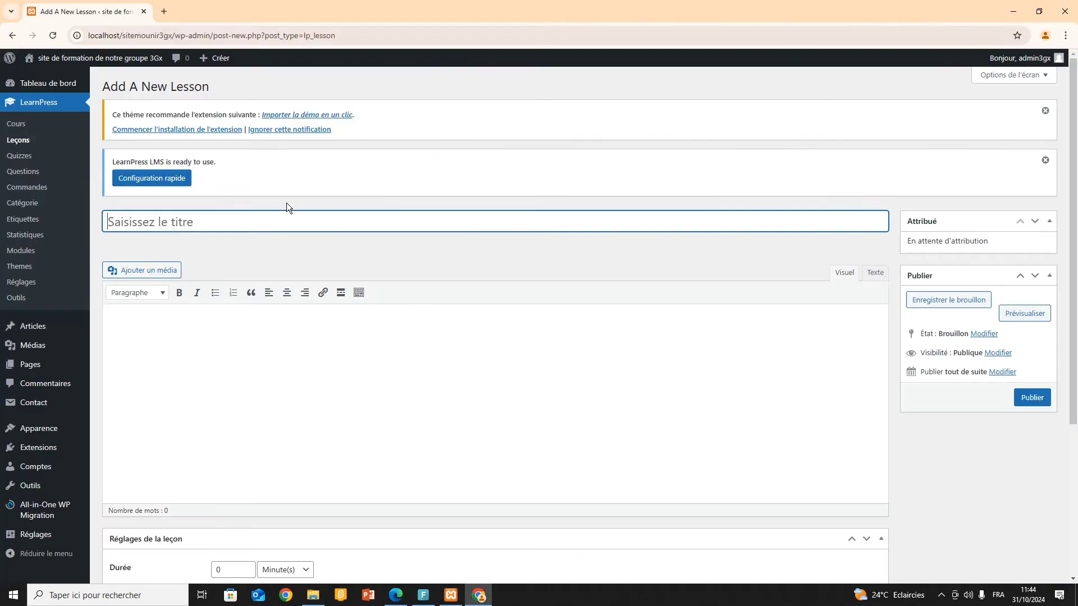
{"action": "left_click", "coordinate": [220, 225]}
{"action": "key", "text": "ctrl+v"}
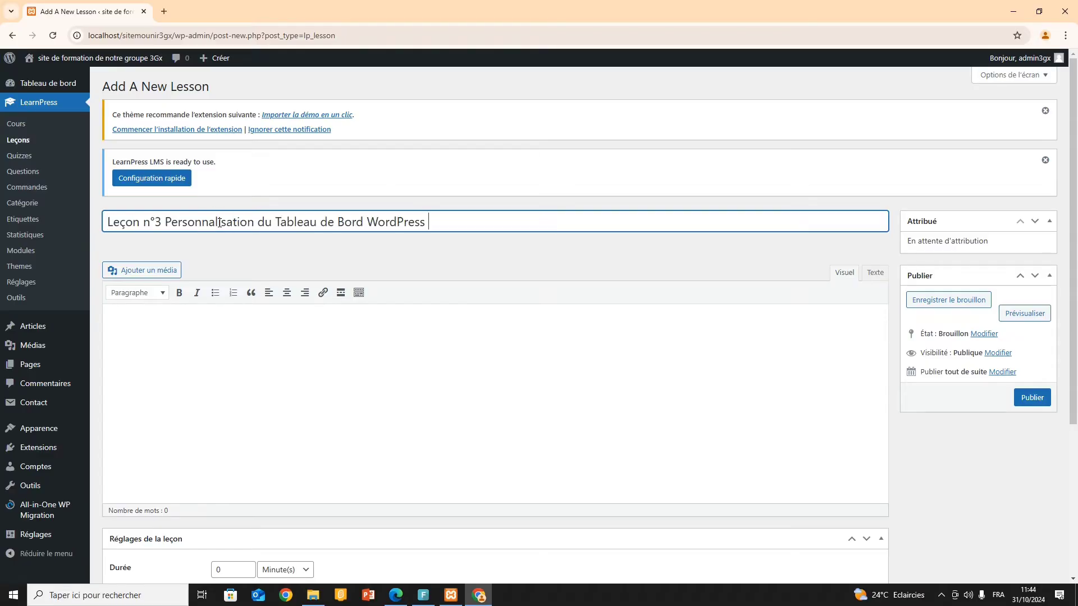
Step: Copy the Section 2 heading, lesson heading and introductory paragraph from leçon3.pdf into the third lesson's content
{"action": "key", "text": "alt+Tab"}
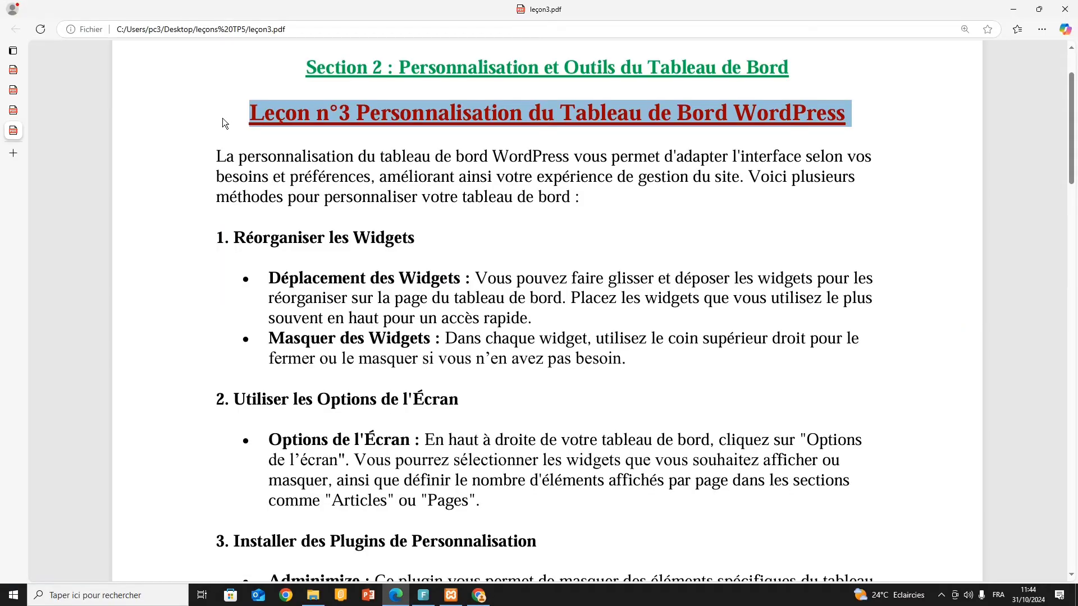
{"action": "scroll", "coordinate": [290, 162], "scroll_direction": "up", "scroll_amount": 2}
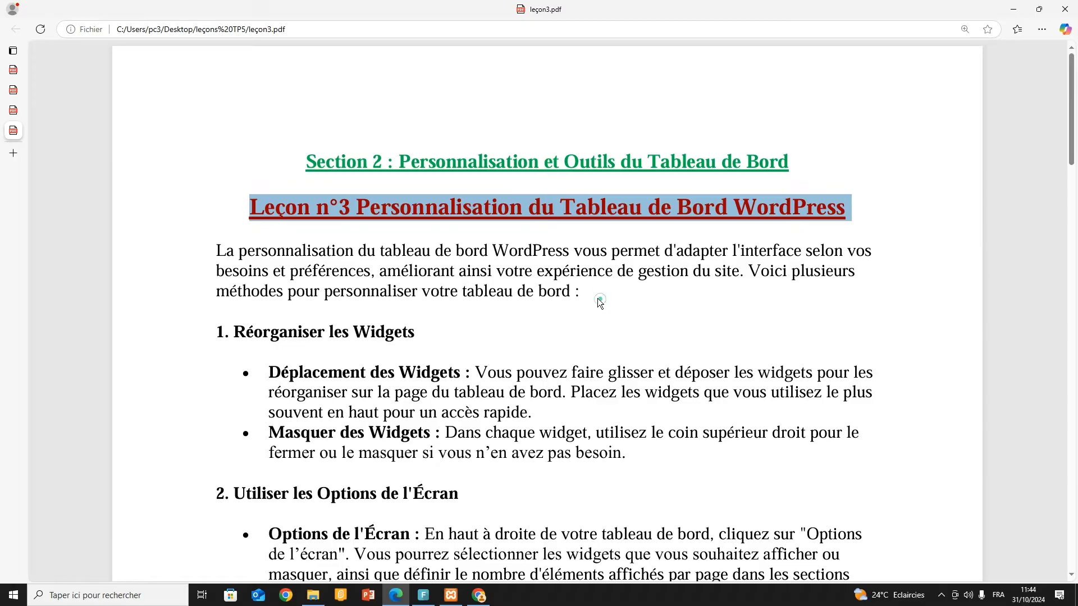
{"action": "left_click_drag", "start_coordinate": [575, 293], "coordinate": [288, 163]}
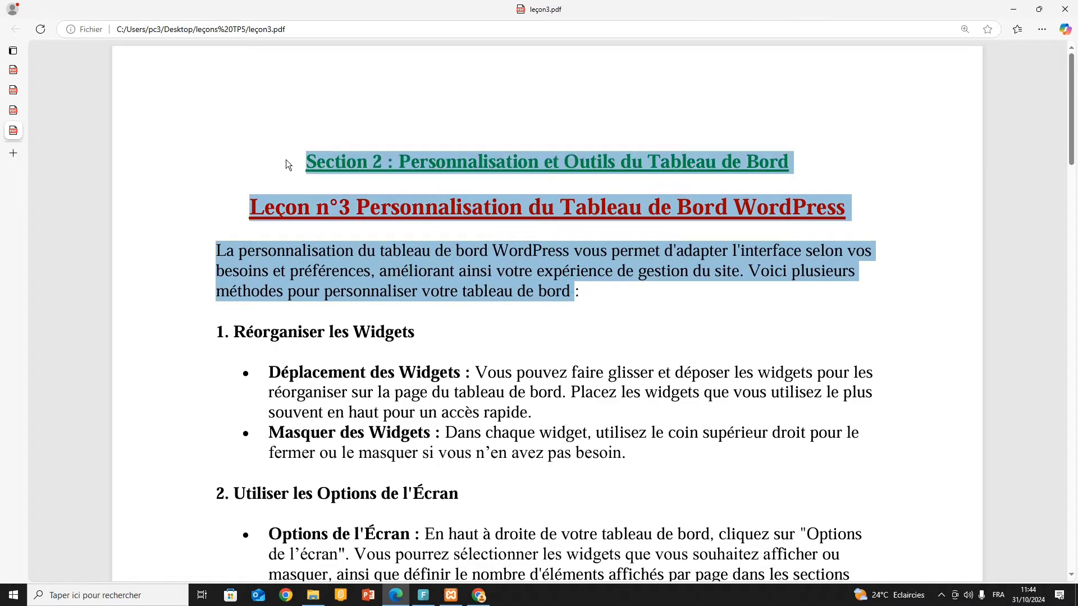
{"action": "key", "text": "alt+Tab"}
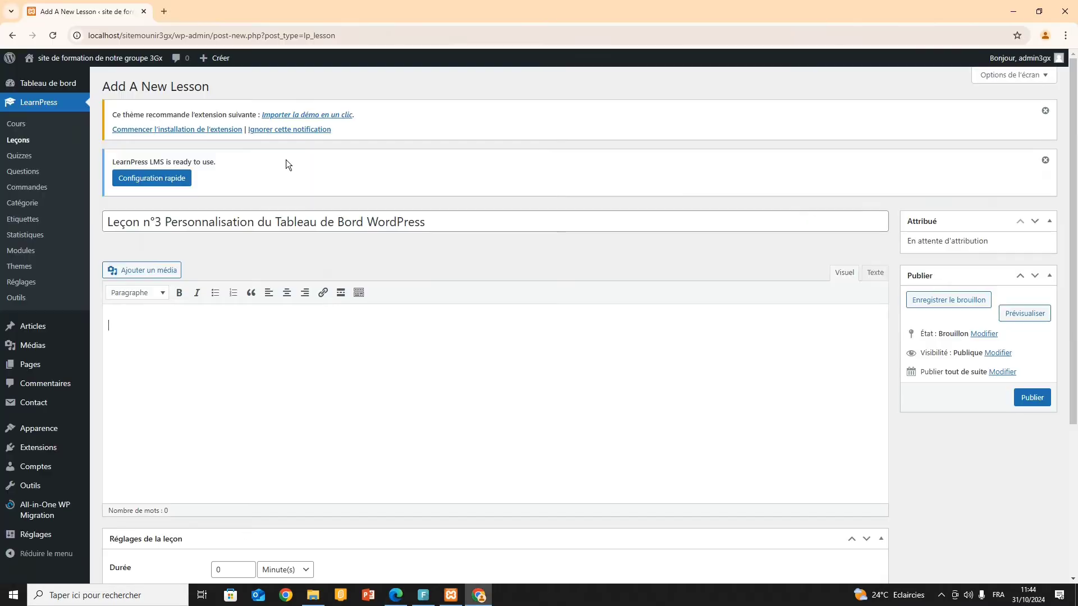
{"action": "type", "text": "Section 2 : Personnalisation et Outils du Tableau de Bord Leçon n°3 Personnalisation du Tableau de Bord WordPress La personnalisation du tableau de bord WordPress vous permet d'adapter l'interface selon vos besoins et préférences, améliorant ainsi votre expérience de gestion du site. Voici plusieurs méthodes pour personnaliser votre tableau de bord"}
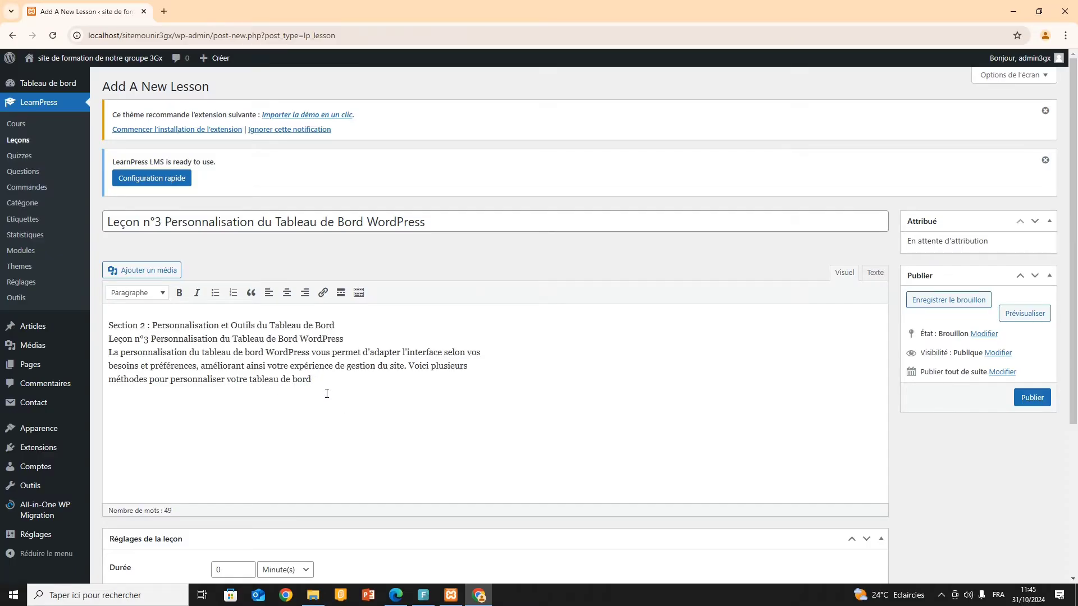
Step: Copy Leçon 3's Contenu and Ressources bullets from the Activité 5 PDF and paste them below the third lesson's introductory paragraph
{"action": "key", "text": "alt+Tab"}
{"action": "key", "text": "alt+Tab"}
{"action": "key", "text": "alt+Tab"}
{"action": "key", "text": "alt+Tab"}
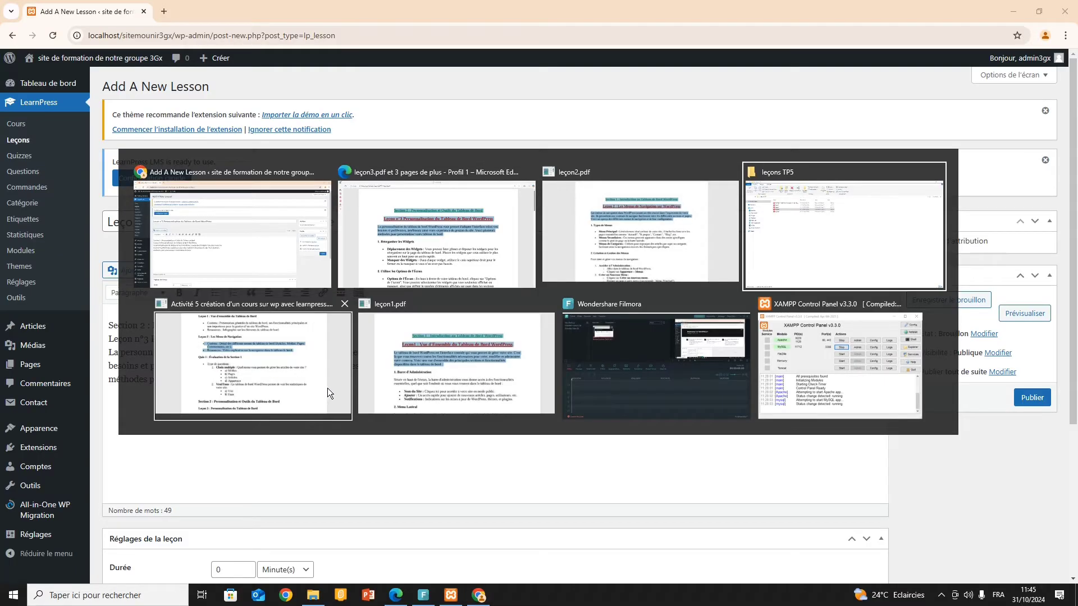
{"action": "scroll", "coordinate": [431, 278], "scroll_direction": "down", "scroll_amount": 3}
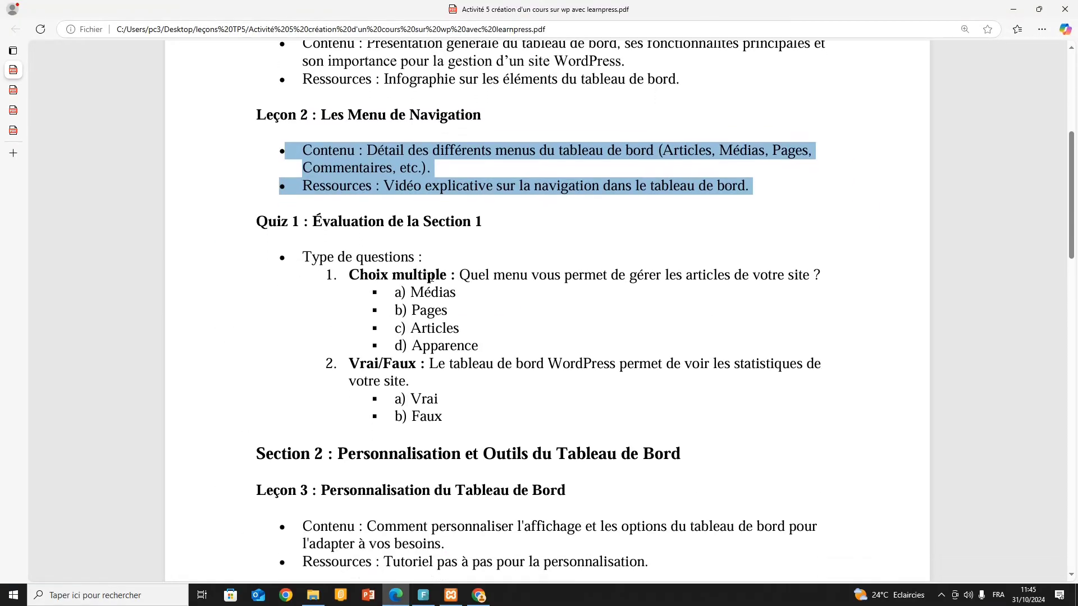
{"action": "scroll", "coordinate": [431, 278], "scroll_direction": "down", "scroll_amount": 3}
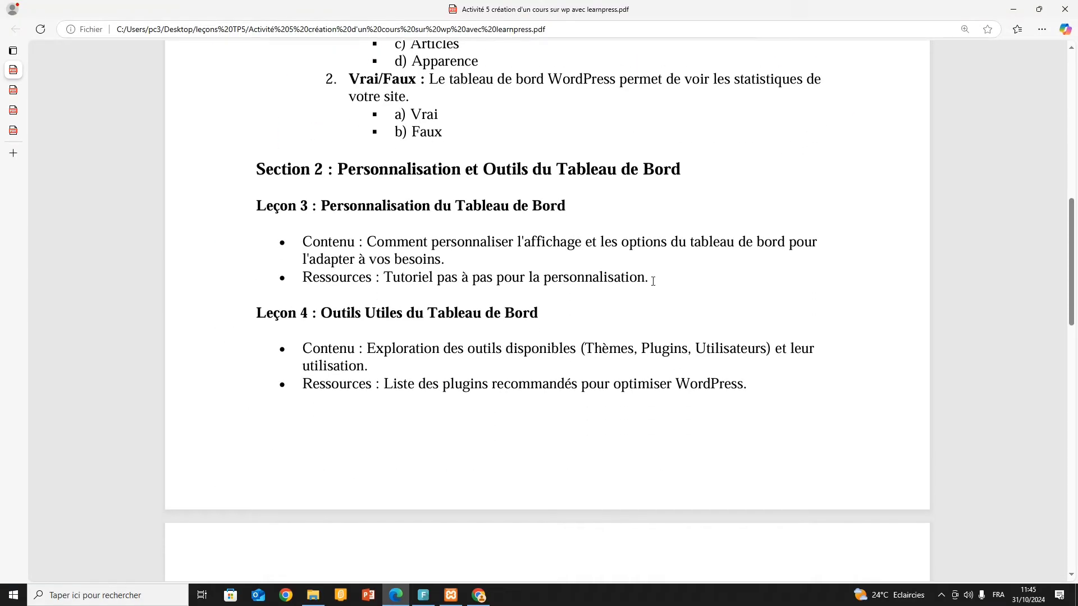
{"action": "left_click_drag", "start_coordinate": [653, 281], "coordinate": [299, 241]}
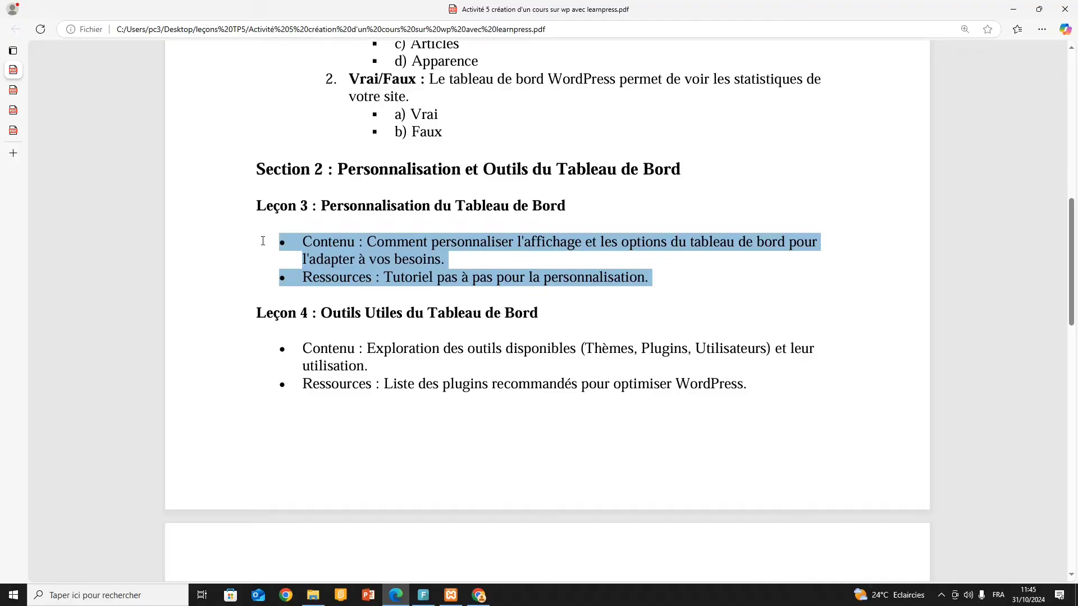
{"action": "key", "text": "alt+Tab"}
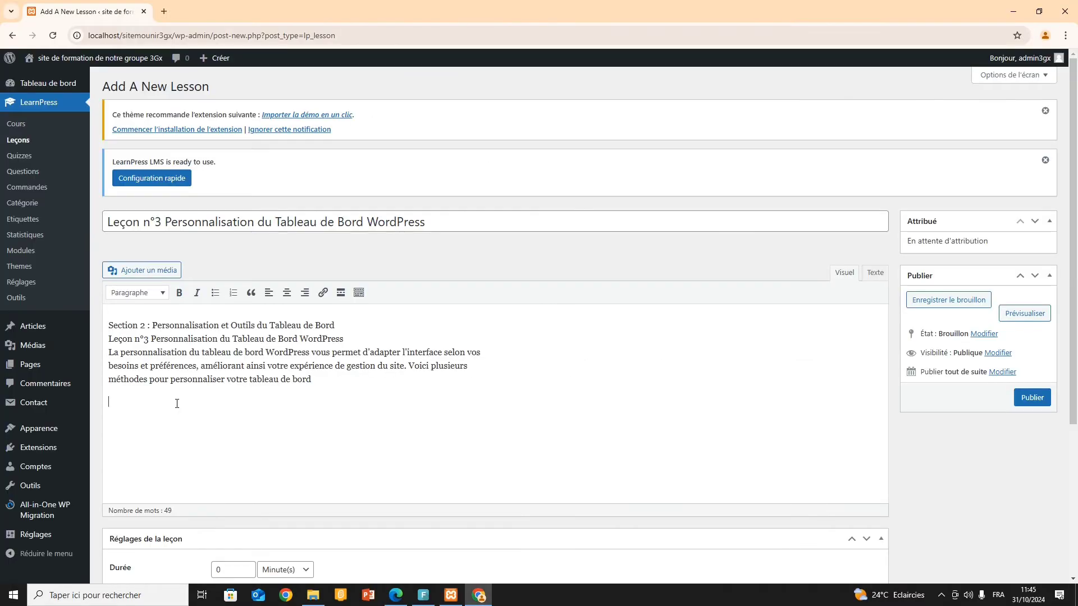
{"action": "type", "text": "☐ Contenu : Comment personnaliser l'affichage et les options du tableau de bord pour l'adapter à vos besoins. ☐ Ressources : Tutoriel pas à pas pour la personnalisation."}
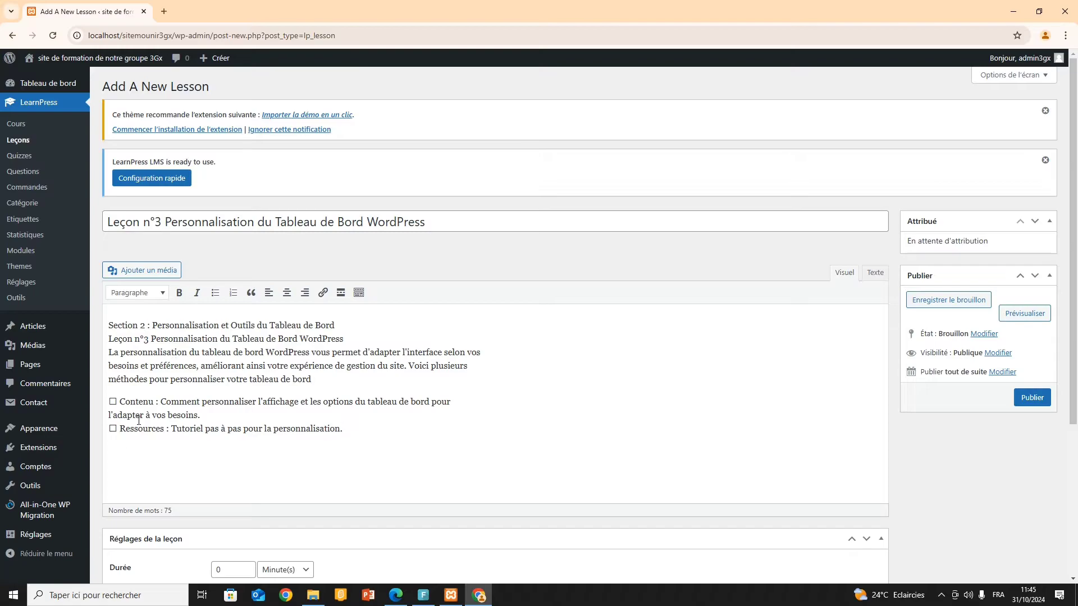
Step: Set the third lesson's duration to 60 minutes and add leçon3.pdf as a course material to upload
{"action": "scroll", "coordinate": [182, 348], "scroll_direction": "down", "scroll_amount": 2}
{"action": "scroll", "coordinate": [196, 233], "scroll_direction": "down", "scroll_amount": 2}
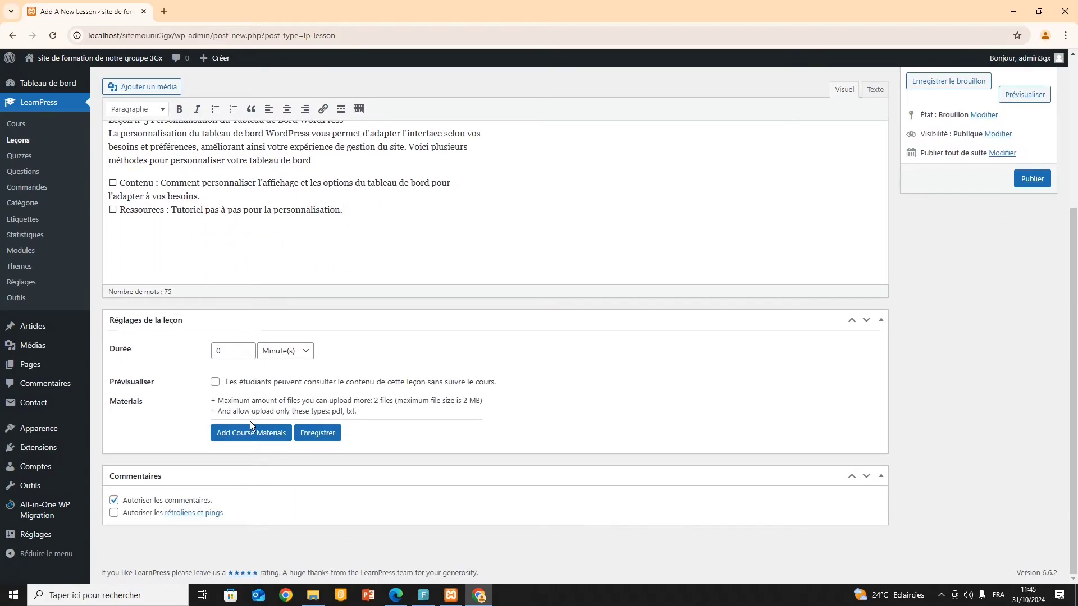
{"action": "left_click", "coordinate": [227, 350]}
{"action": "type", "text": "60"}
{"action": "left_click", "coordinate": [260, 436]}
{"action": "left_click", "coordinate": [258, 525]}
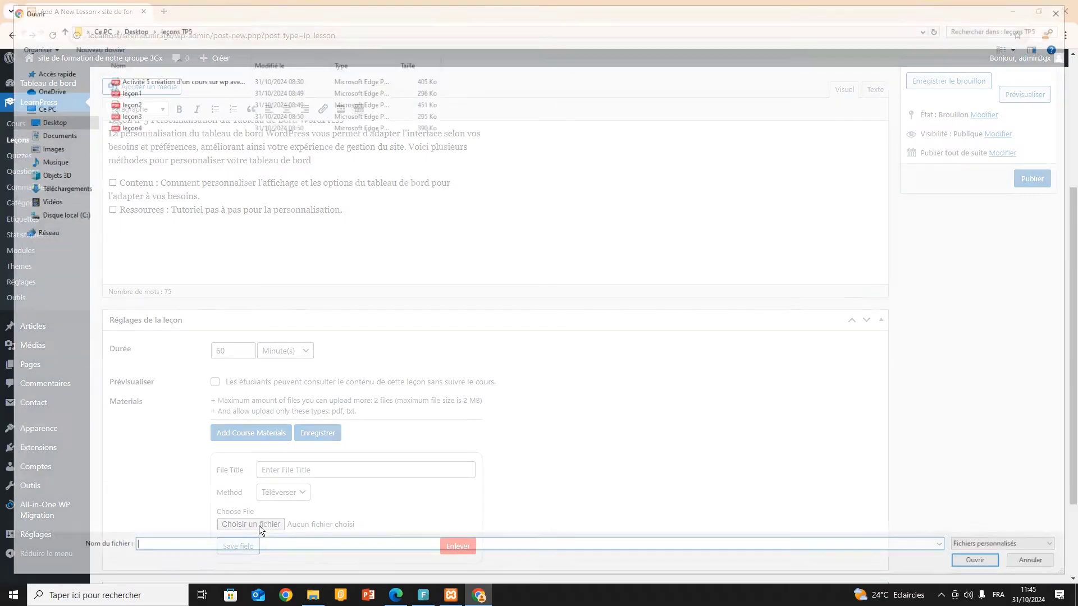
{"action": "left_click", "coordinate": [127, 113]}
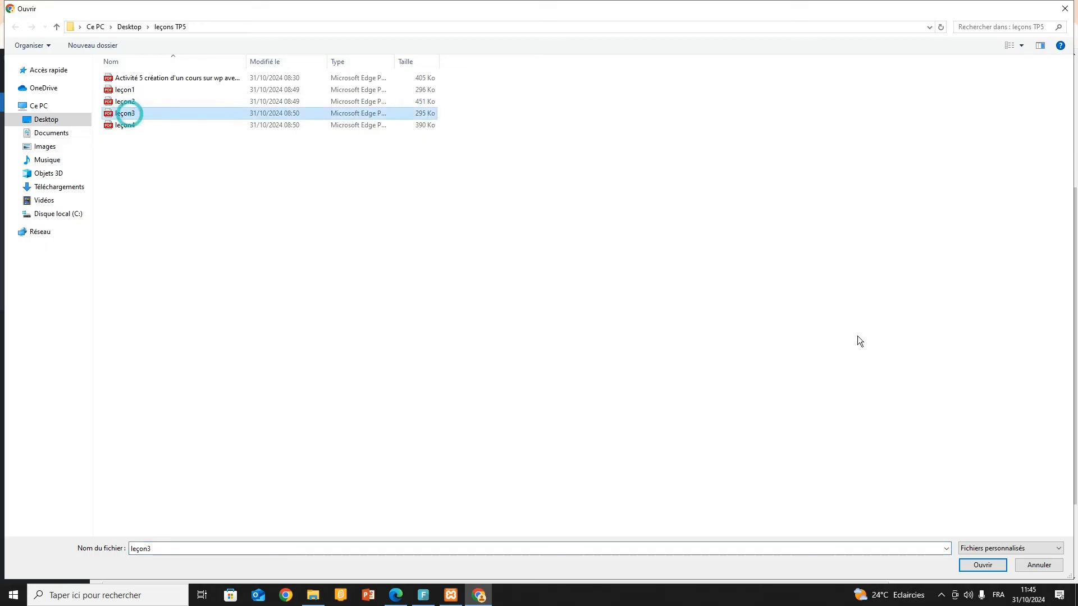
{"action": "left_click", "coordinate": [988, 564]}
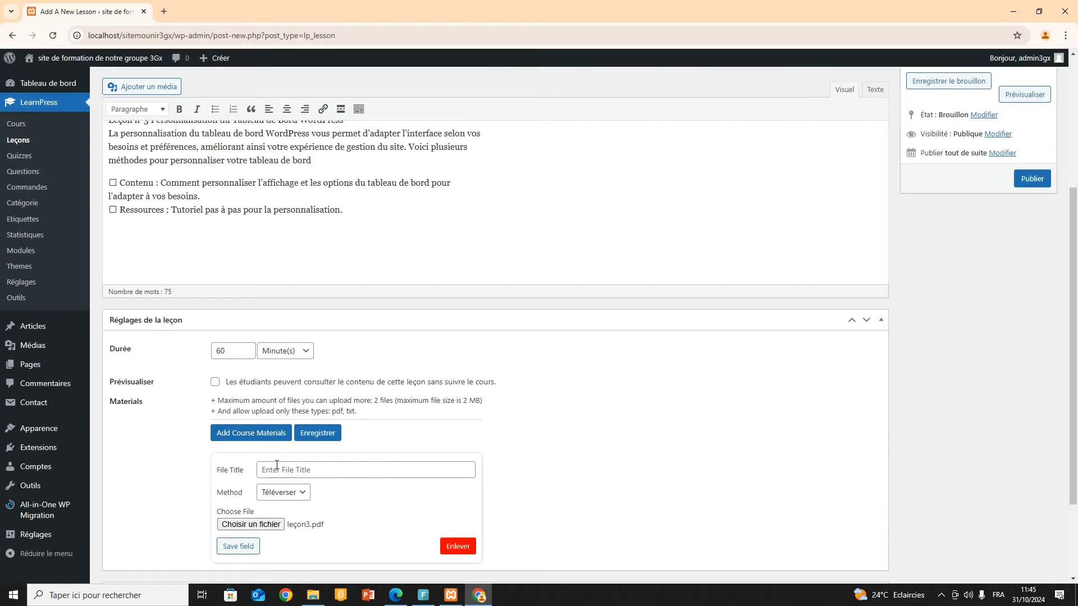
Step: Title the leçon3.pdf material "Leçon n°3 Personnalisation du Tableau de Bord WordPress", save it, and publish the third lesson
{"action": "scroll", "coordinate": [150, 330], "scroll_direction": "up", "scroll_amount": 3}
{"action": "triple_click", "coordinate": [130, 291]}
{"action": "key", "text": "ctrl+c"}
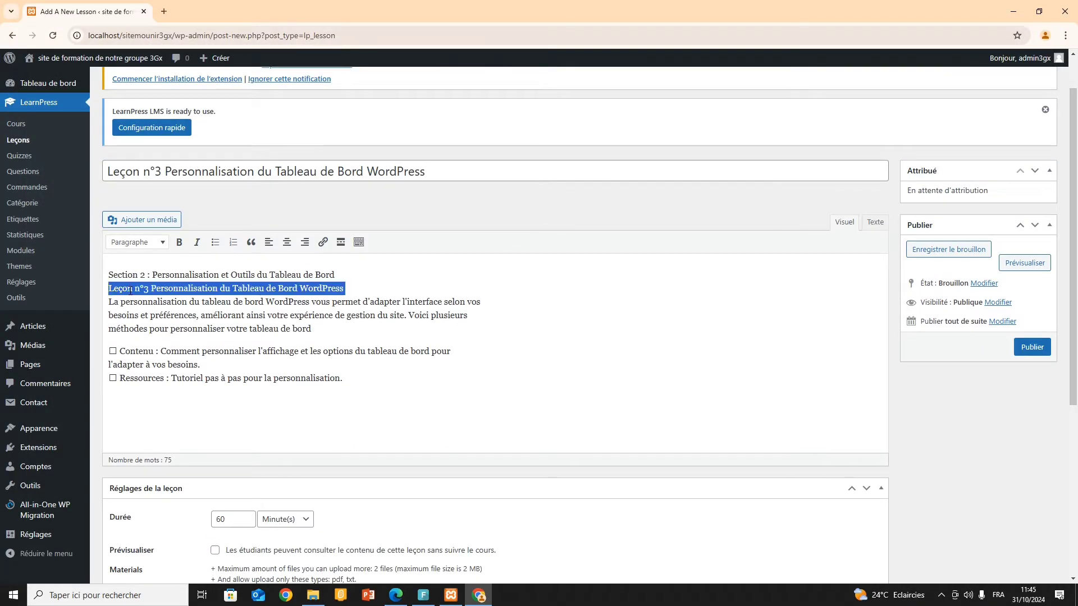
{"action": "scroll", "coordinate": [357, 393], "scroll_direction": "down", "scroll_amount": 5}
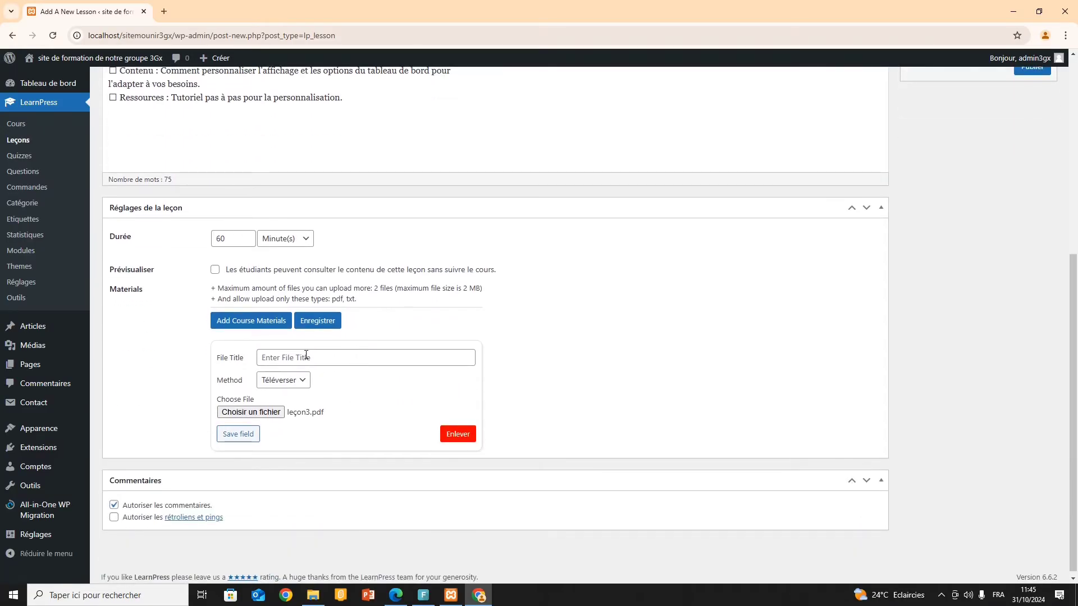
{"action": "left_click", "coordinate": [305, 360]}
{"action": "key", "text": "ctrl+v"}
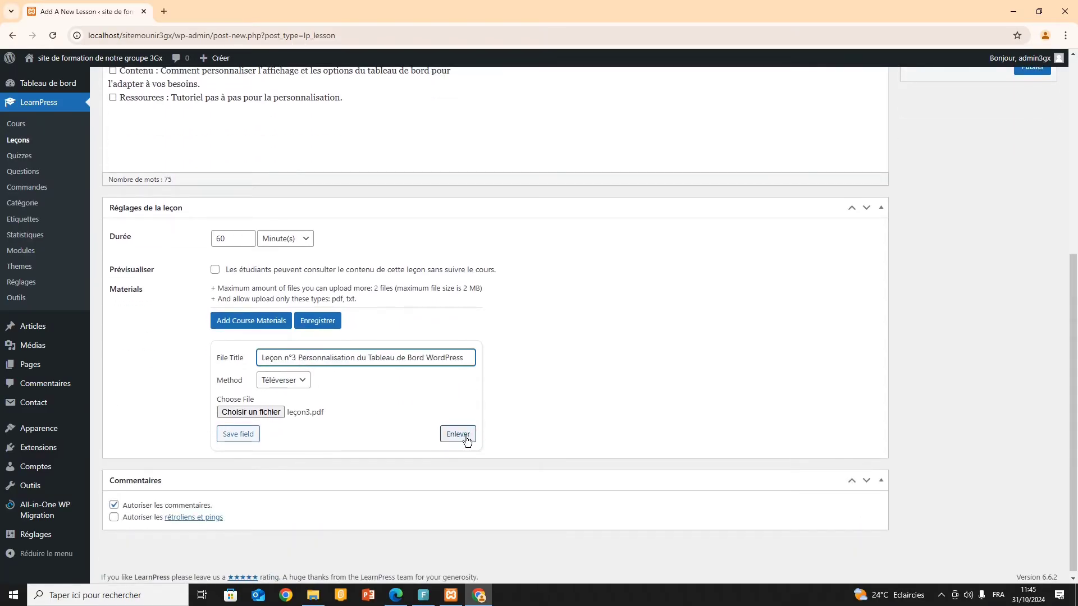
{"action": "left_click", "coordinate": [239, 434]}
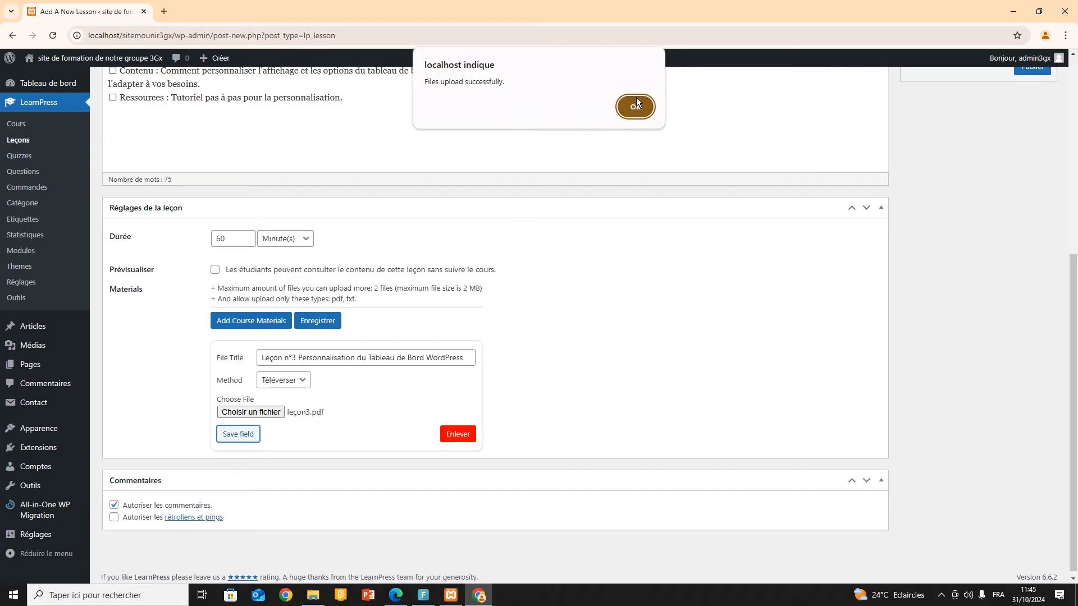
{"action": "left_click", "coordinate": [636, 101]}
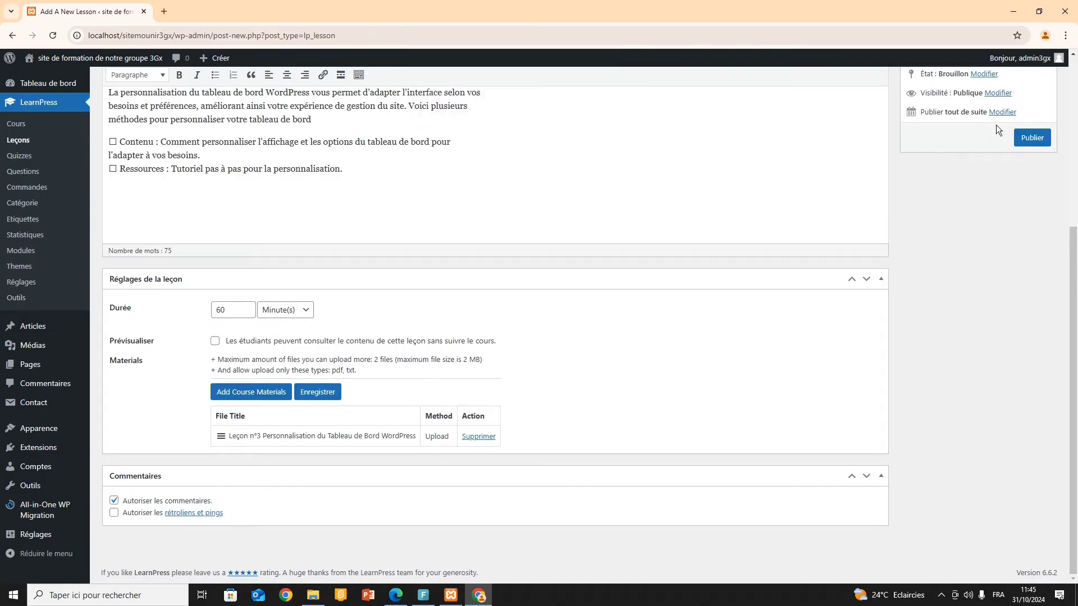
{"action": "left_click", "coordinate": [1041, 138]}
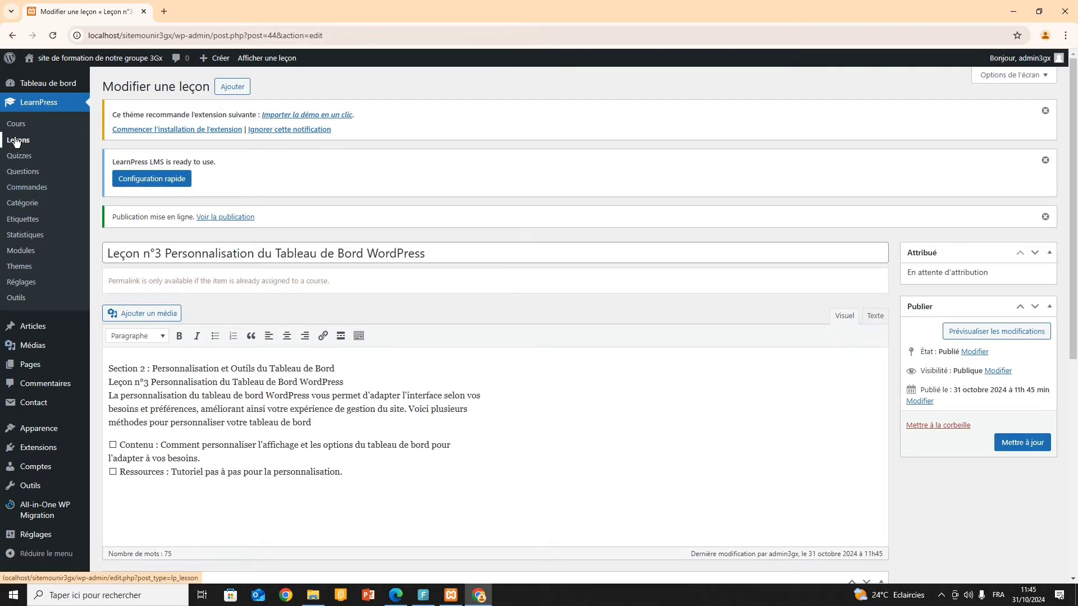
Step: Start a new lesson and copy the heading "Leçon 4 : Outils Utiles du Tableau de Bord WordPress" from leçon4.pdf into its title
{"action": "left_click", "coordinate": [16, 142]}
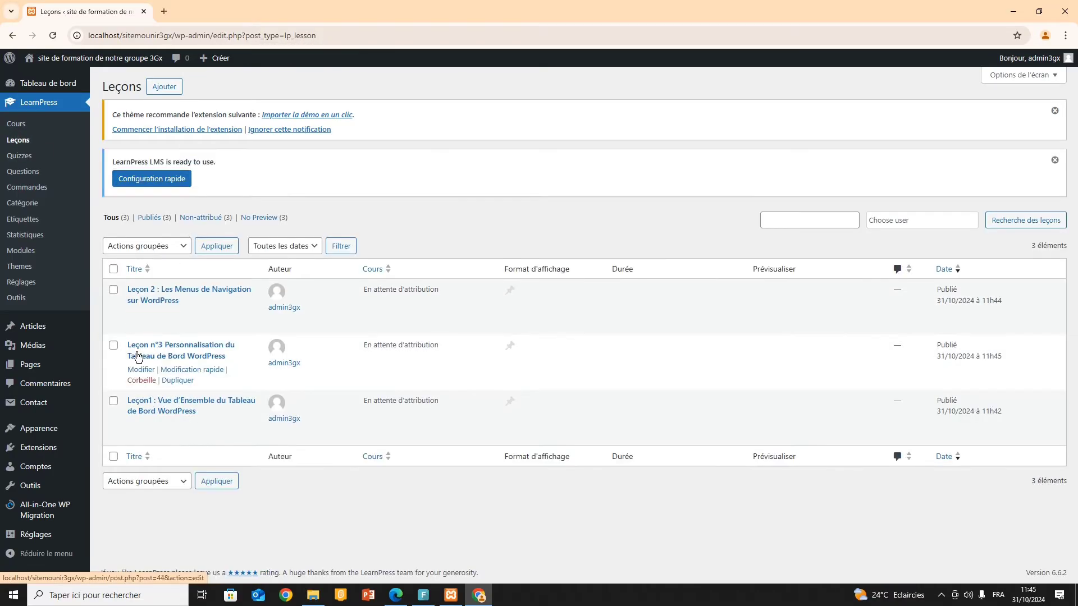
{"action": "key", "text": "alt+Tab"}
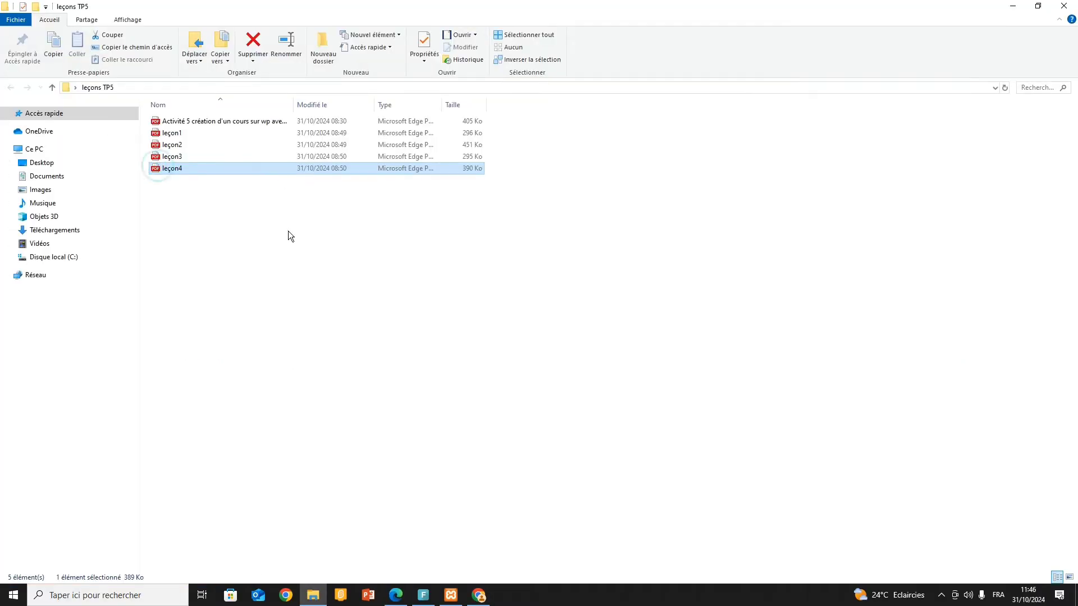
{"action": "key", "text": "alt+Tab"}
{"action": "left_click", "coordinate": [186, 224]}
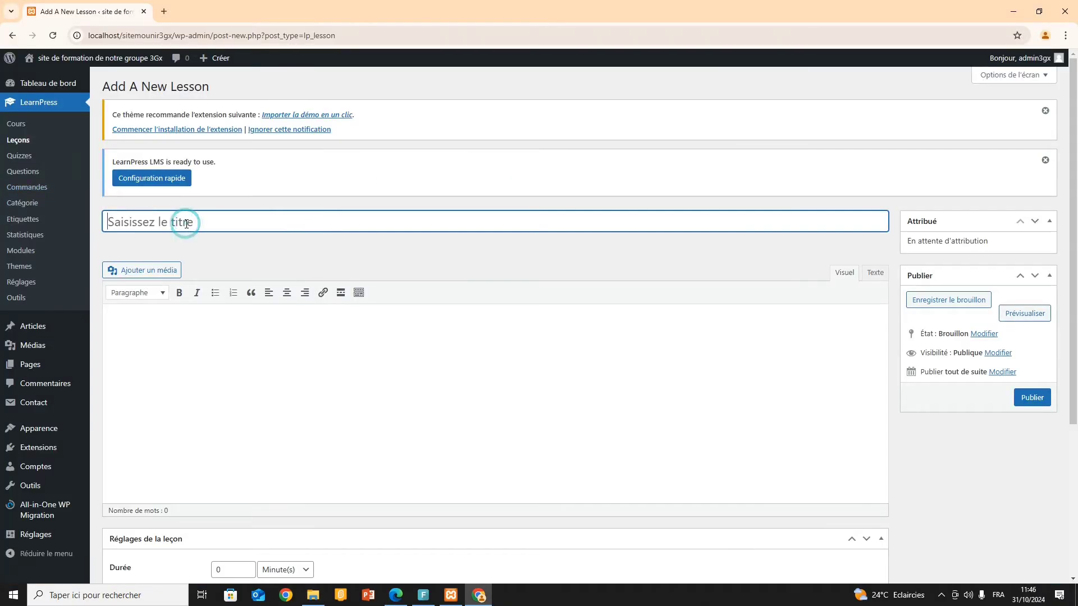
{"action": "type", "text": "Leçon 4 : Outils Utiles du Tableau de Bord WordPress"}
Step: Copy the Section 2 heading, lesson heading and introductory paragraph from leçon4.pdf into the fourth lesson's content
{"action": "left_click", "coordinate": [173, 329]}
{"action": "key", "text": "alt+Tab"}
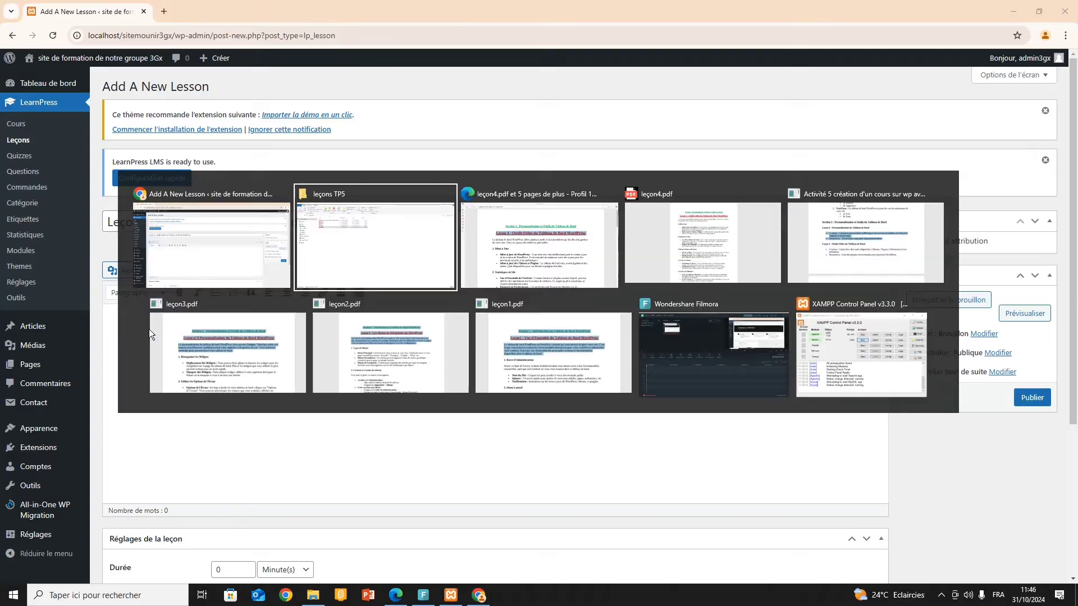
{"action": "key", "text": "alt+Tab"}
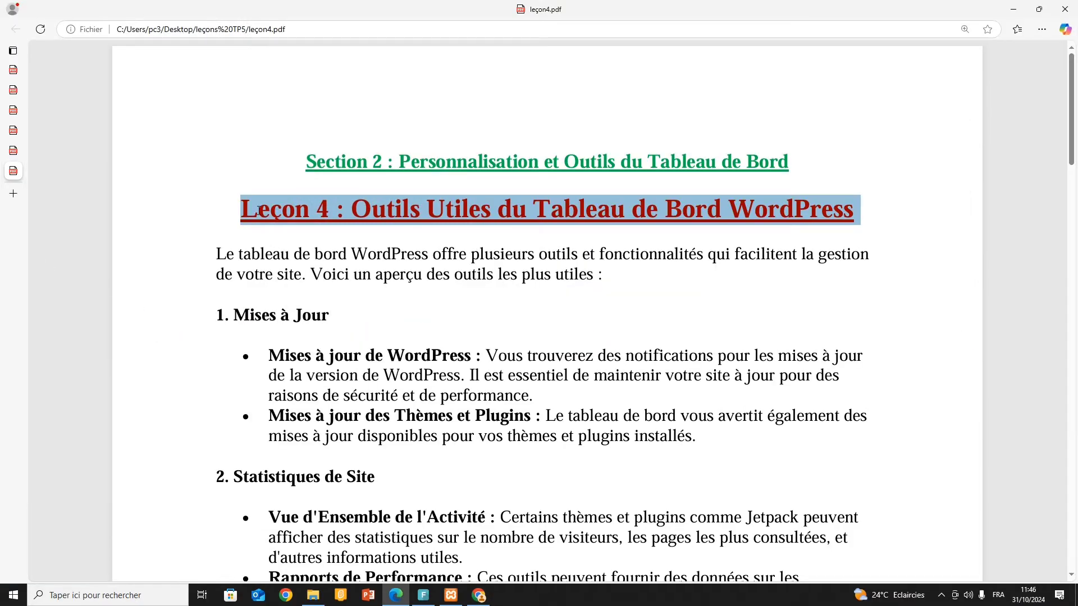
{"action": "left_click", "coordinate": [600, 276]}
{"action": "left_click_drag", "start_coordinate": [593, 275], "coordinate": [284, 144]}
{"action": "key", "text": "ctrl+c"}
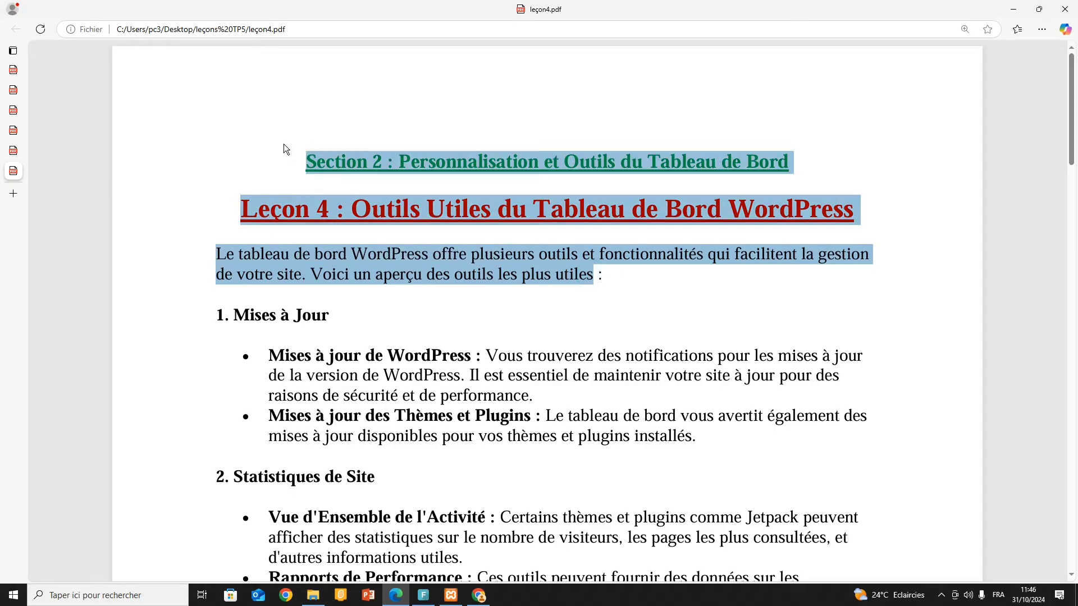
{"action": "key", "text": "alt+Tab"}
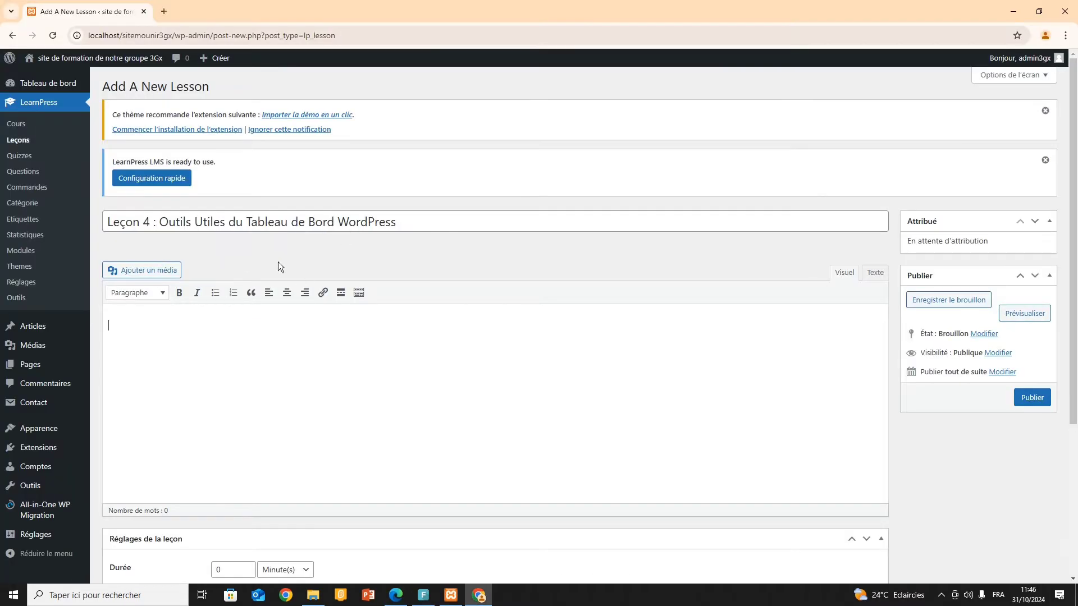
{"action": "left_click", "coordinate": [174, 329]}
{"action": "key", "text": "ctrl+v"}
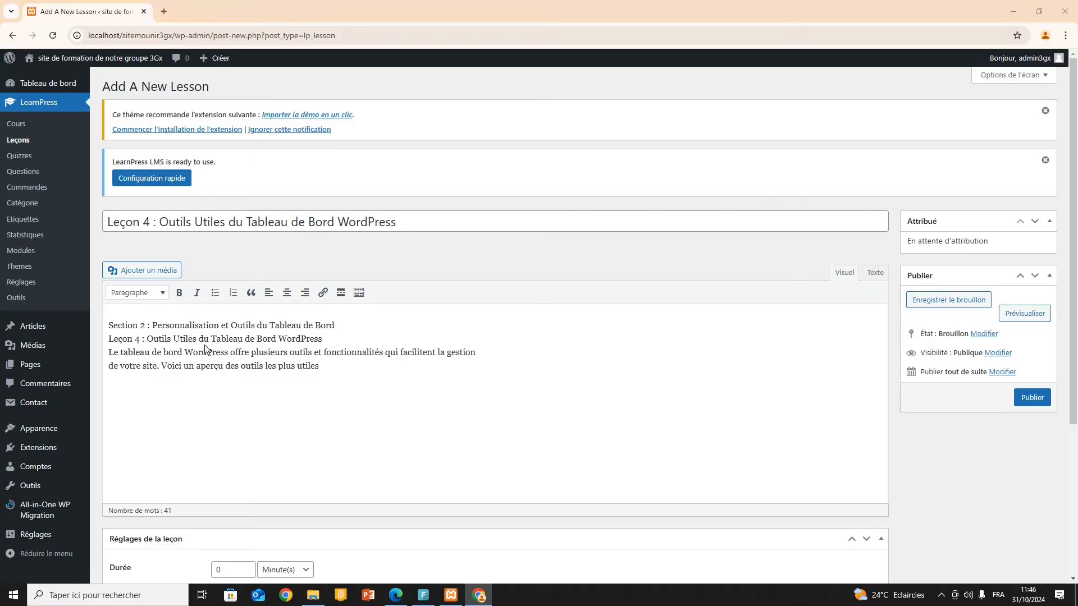
Step: Copy Leçon 4's Contenu and Ressources bullets from the Activité 5 PDF and paste them below the fourth lesson's introductory paragraph
{"action": "key", "text": "alt+Tab"}
{"action": "scroll", "coordinate": [380, 282], "scroll_direction": "down", "scroll_amount": 1}
{"action": "scroll", "coordinate": [379, 282], "scroll_direction": "down", "scroll_amount": 3}
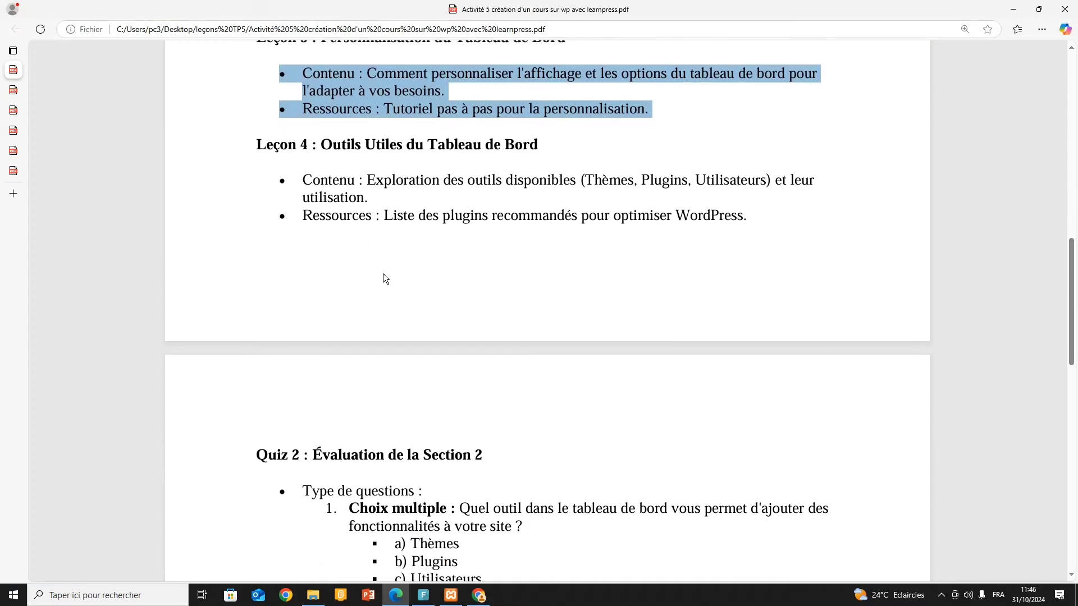
{"action": "left_click_drag", "start_coordinate": [752, 219], "coordinate": [258, 178]}
{"action": "key", "text": "alt+Tab"}
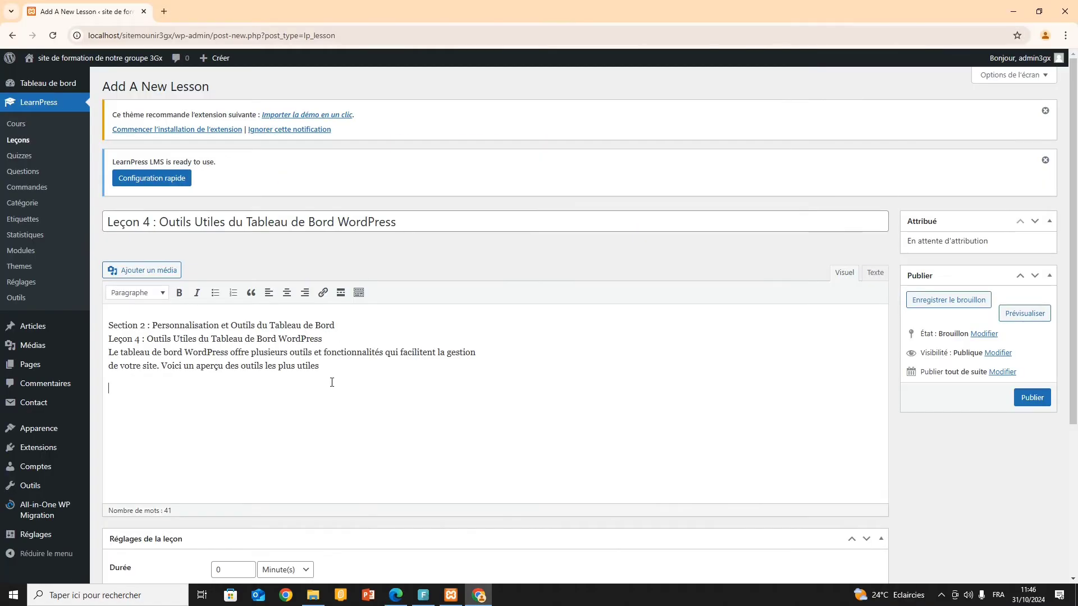
{"action": "left_click", "coordinate": [160, 405]}
{"action": "type", "text": "☐ Contenu : Exploration des outils disponibles (Thèmes, Plugins, Utilisateurs) et leur utilisation. ☐ Ressources : Liste des plugins recommandés pour optimiser WordPress."}
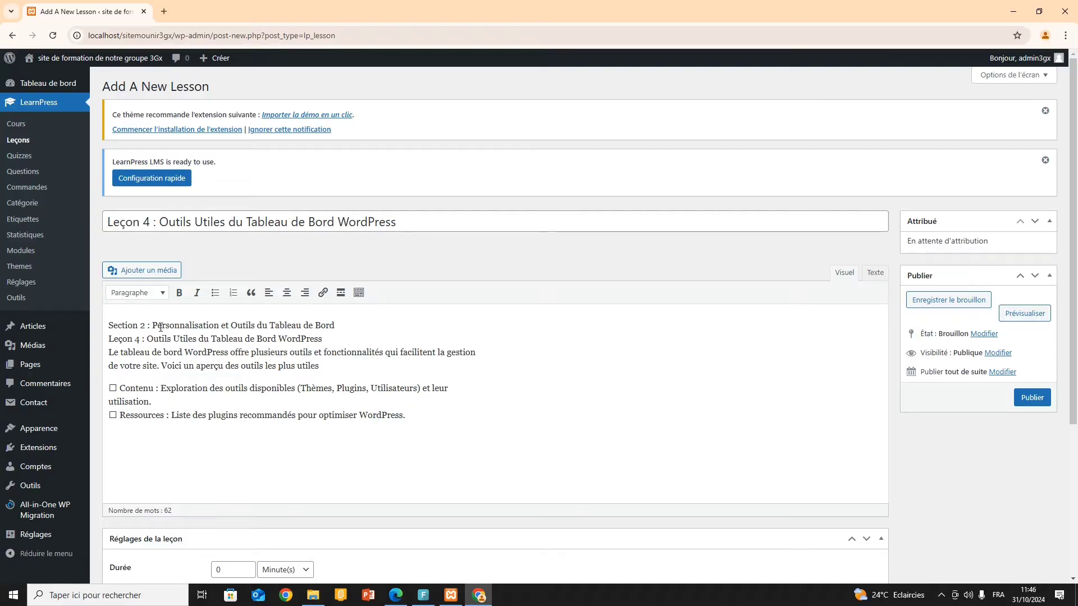
Step: Set the fourth lesson's duration to 45 minutes and add leçon4.pdf as a course material to upload
{"action": "scroll", "coordinate": [176, 362], "scroll_direction": "down", "scroll_amount": 4}
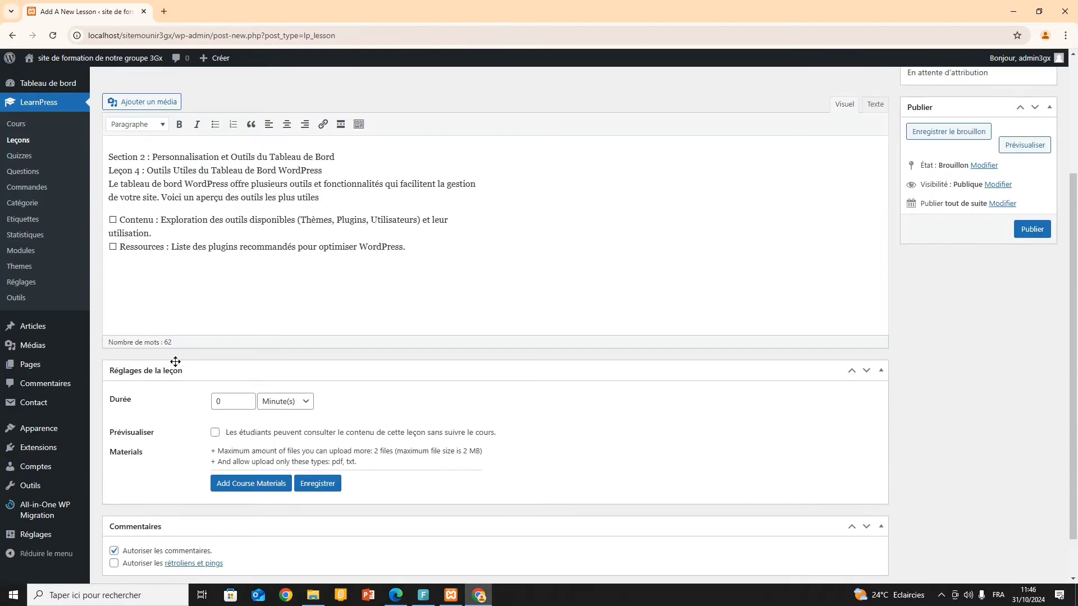
{"action": "left_click", "coordinate": [226, 353]}
{"action": "key", "text": "BackSpace"}
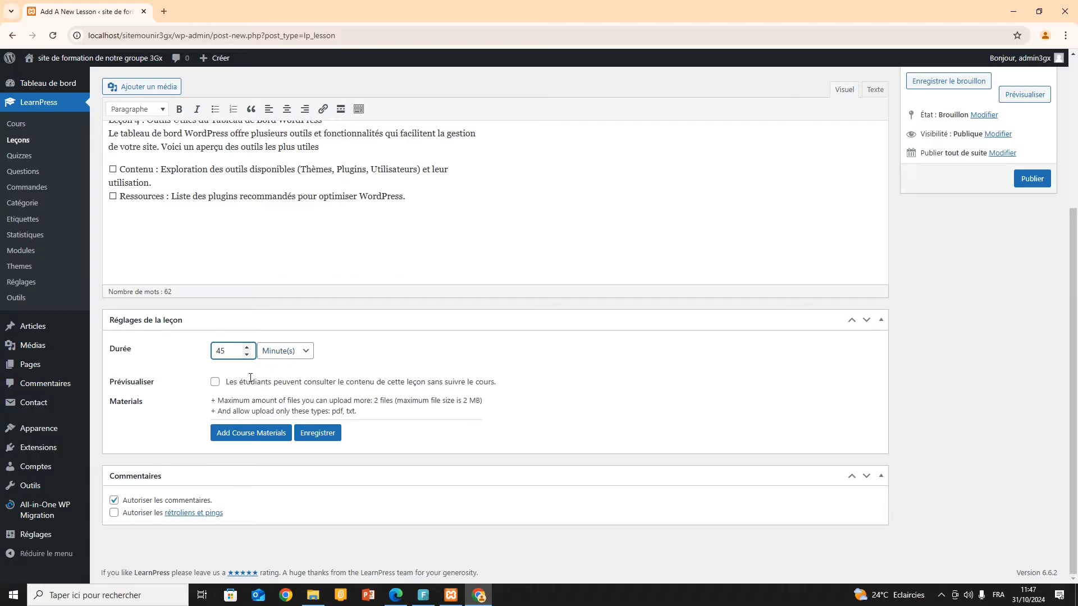
{"action": "left_click", "coordinate": [245, 436]}
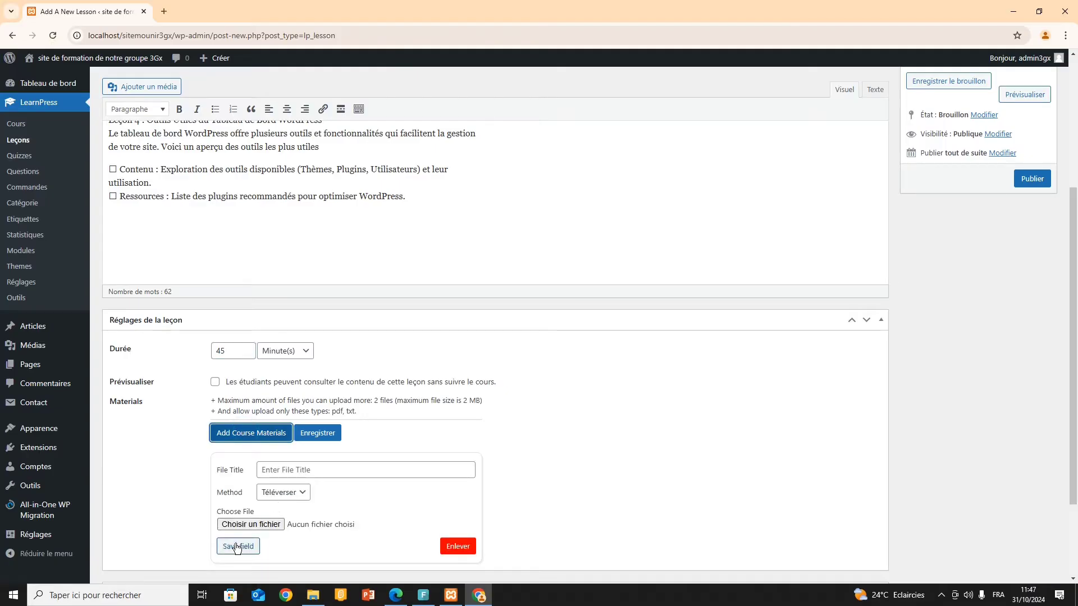
{"action": "left_click", "coordinate": [242, 524]}
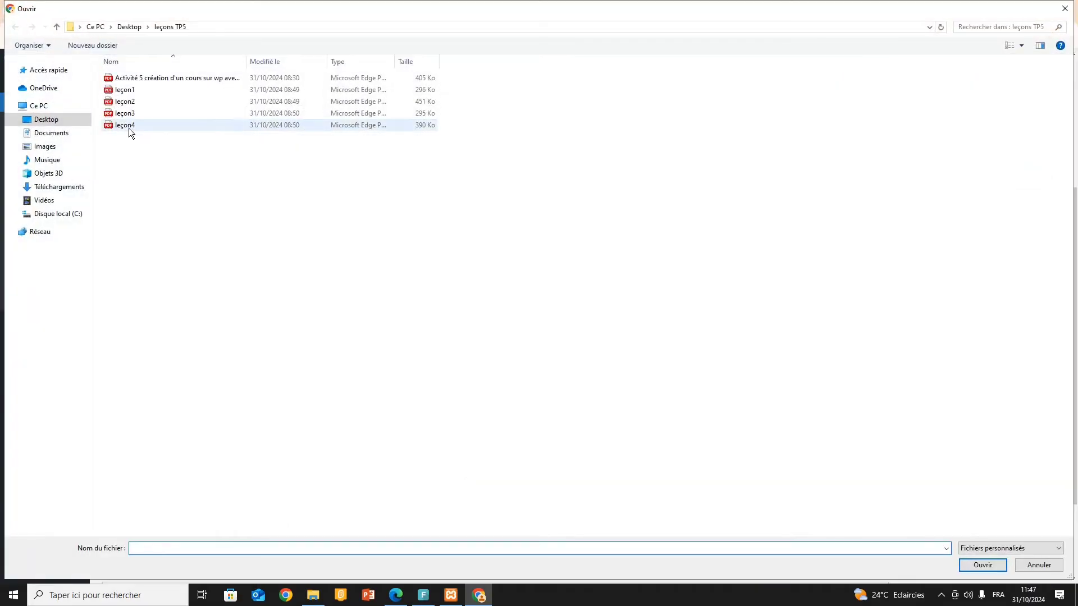
{"action": "left_click", "coordinate": [129, 126]}
{"action": "left_click", "coordinate": [986, 566]}
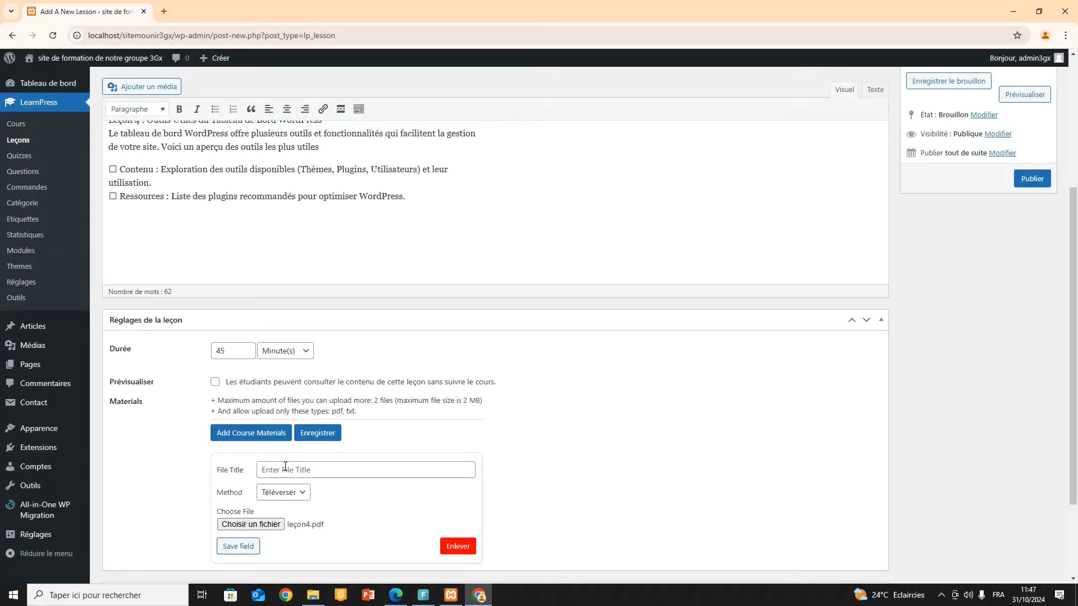
Step: Copy the lesson heading "Leçon 4 : Outils Utiles du Tableau de Bord WordPress" from the content into the leçon4.pdf material's file title
{"action": "scroll", "coordinate": [257, 318], "scroll_direction": "up", "scroll_amount": 4}
{"action": "triple_click", "coordinate": [151, 340]}
{"action": "key", "text": "ctrl+c"}
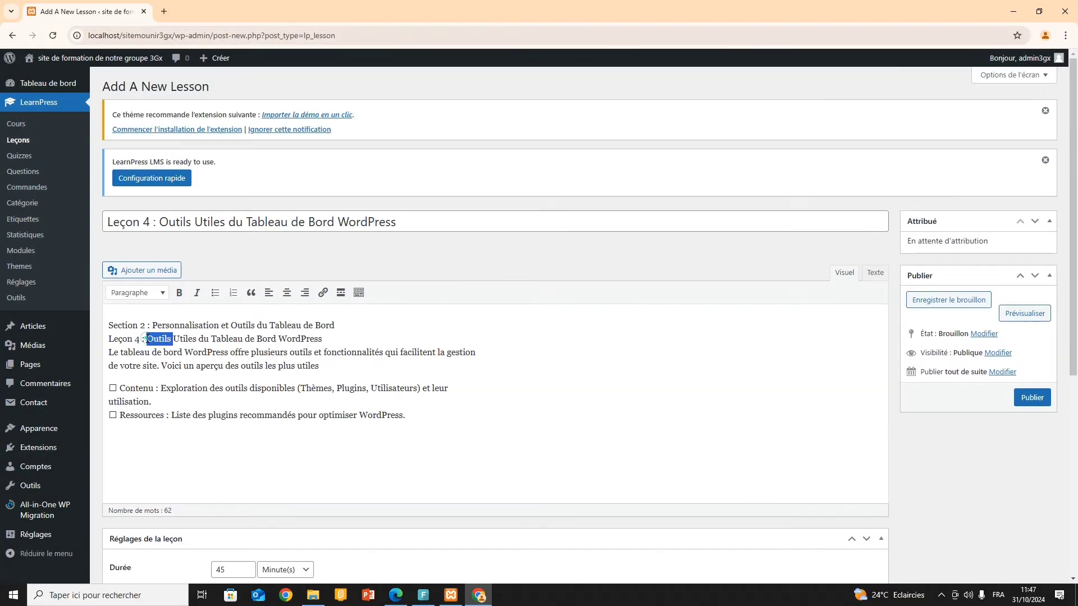
{"action": "scroll", "coordinate": [237, 391], "scroll_direction": "down", "scroll_amount": 5}
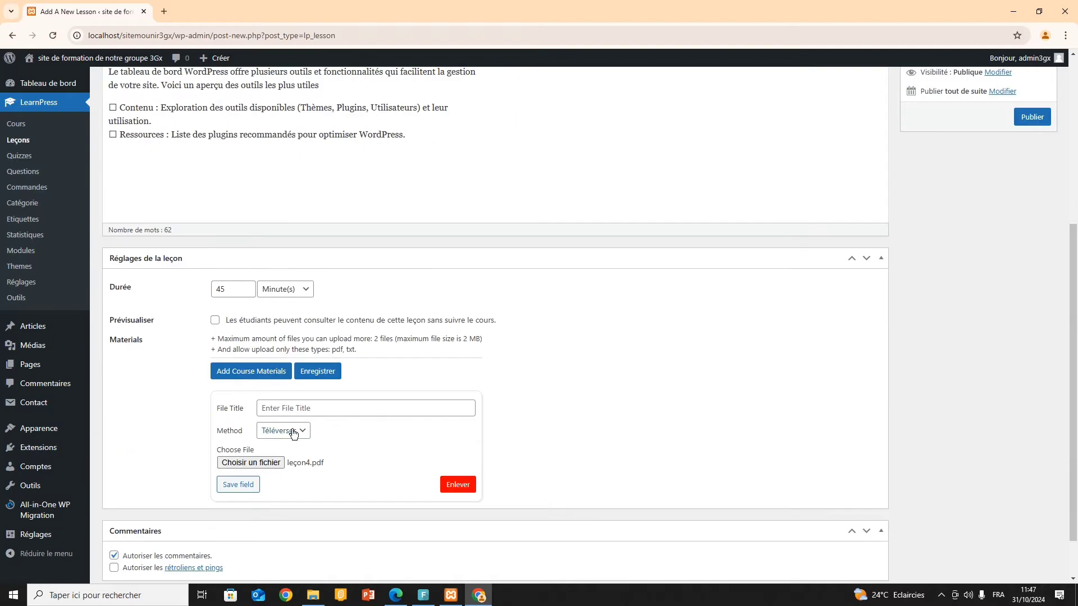
{"action": "left_click", "coordinate": [342, 407]}
{"action": "key", "text": "ctrl+v"}
{"action": "scroll", "coordinate": [342, 404], "scroll_direction": "up", "scroll_amount": 4}
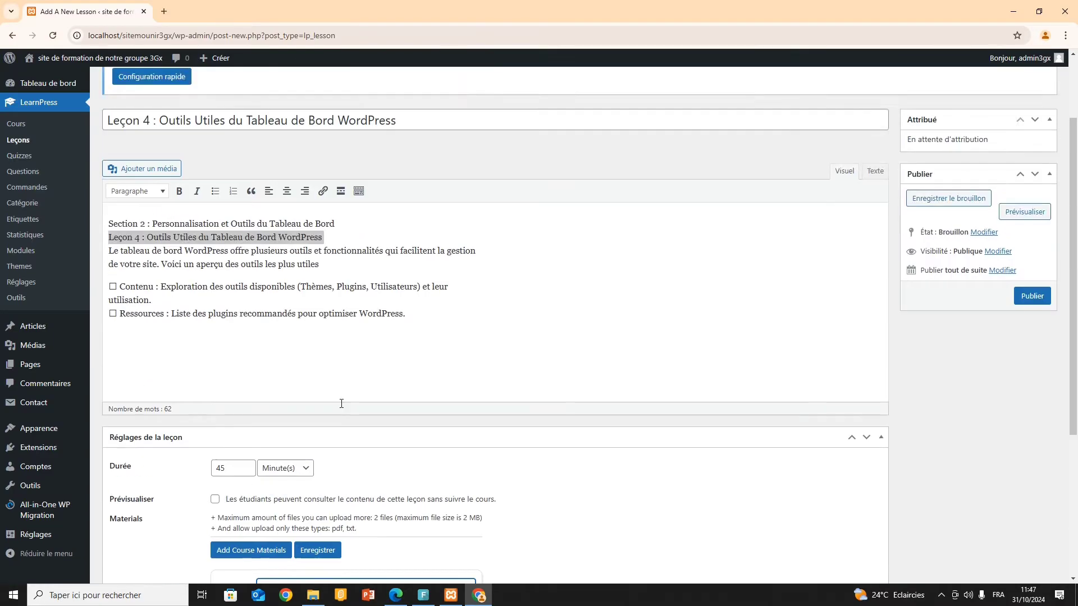
{"action": "left_click", "coordinate": [271, 332]}
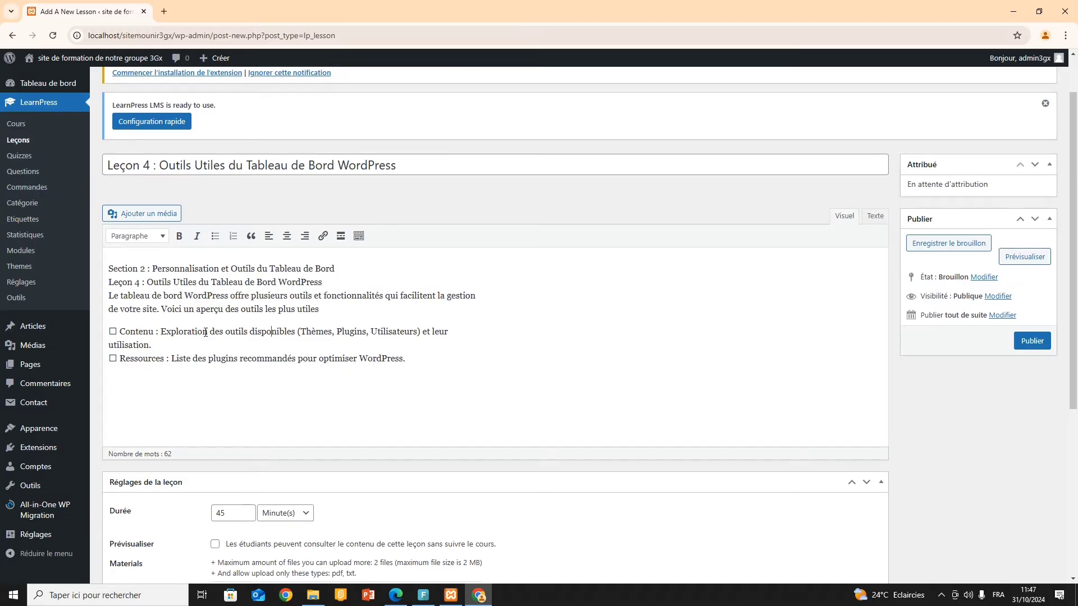
Step: Review the fourth lesson's content and settings, publish it, and return to the list of lessons
{"action": "scroll", "coordinate": [205, 330], "scroll_direction": "down", "scroll_amount": 3}
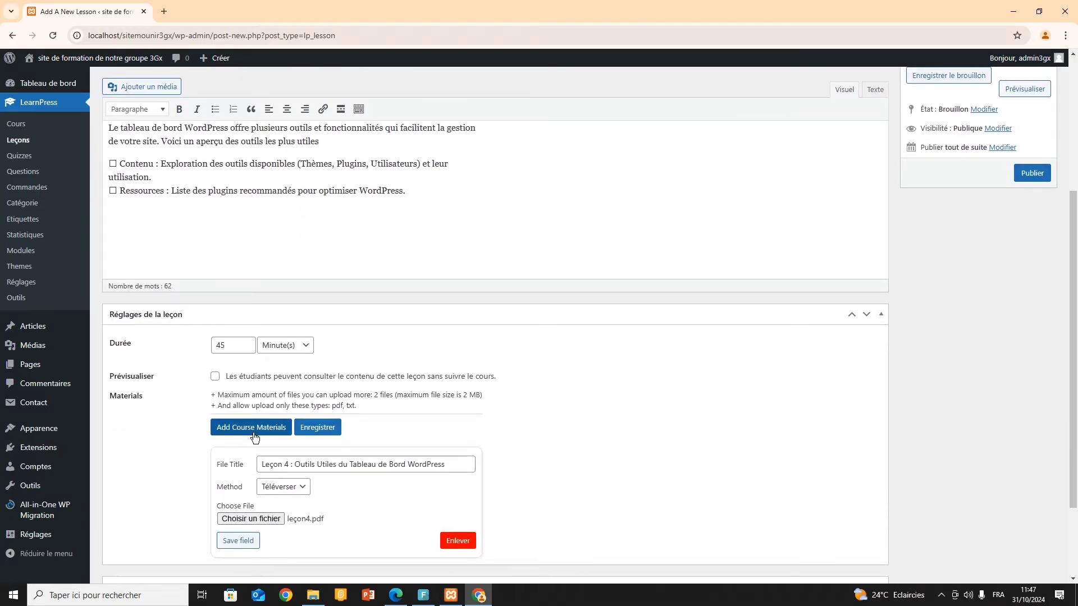
{"action": "scroll", "coordinate": [225, 404], "scroll_direction": "down", "scroll_amount": 1}
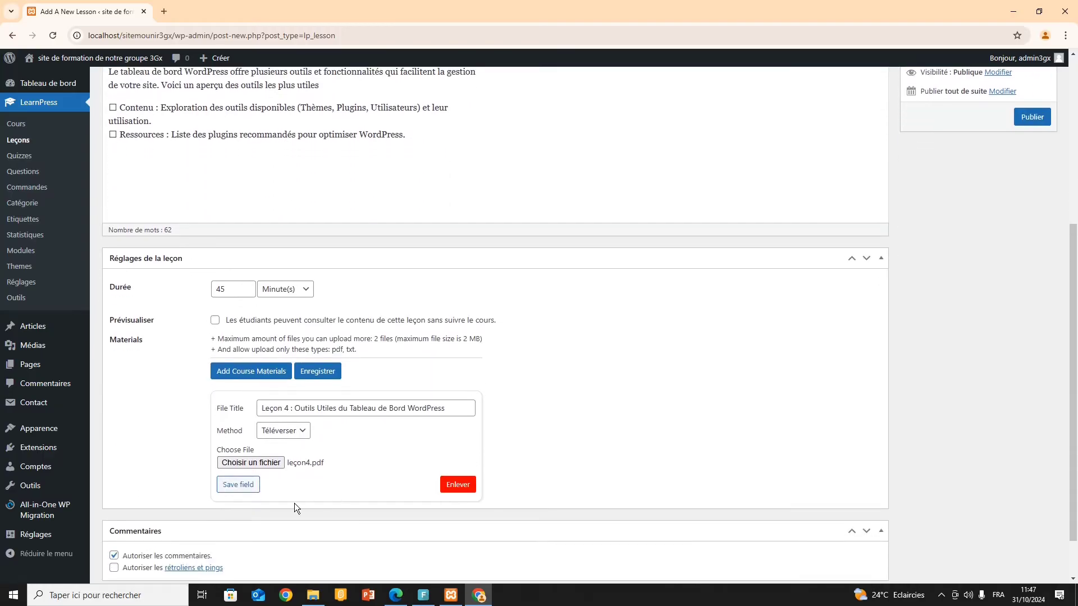
{"action": "scroll", "coordinate": [192, 341], "scroll_direction": "up", "scroll_amount": 5}
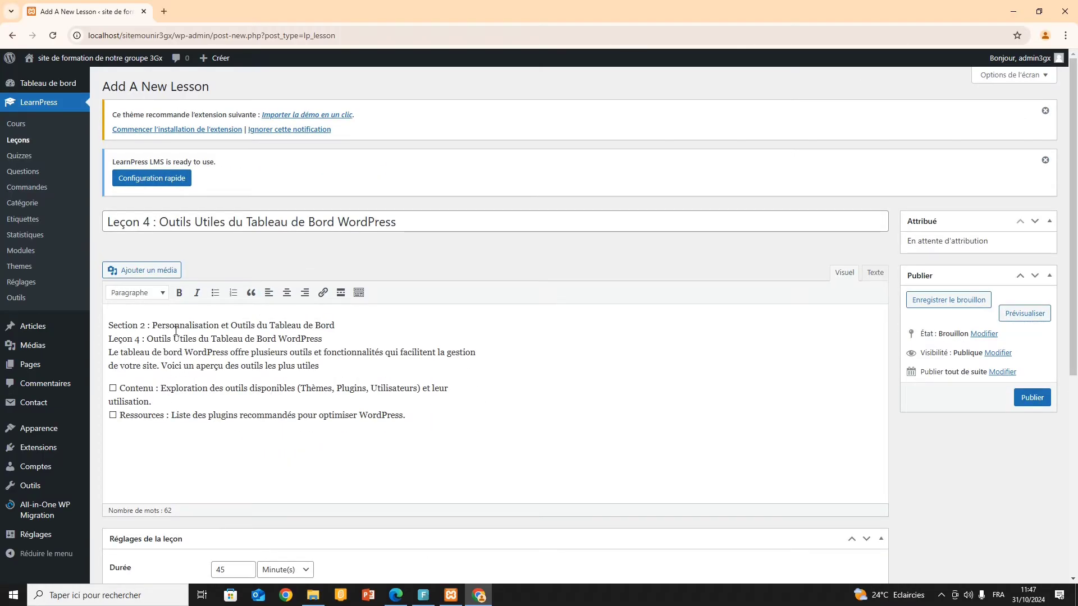
{"action": "scroll", "coordinate": [150, 403], "scroll_direction": "down", "scroll_amount": 6}
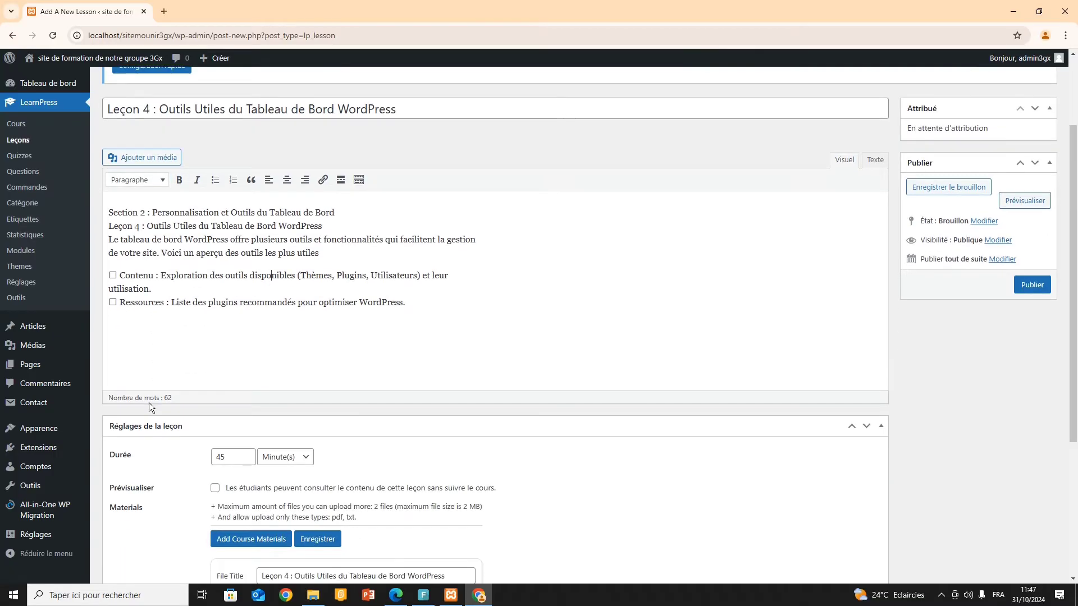
{"action": "scroll", "coordinate": [437, 347], "scroll_direction": "up", "scroll_amount": 2}
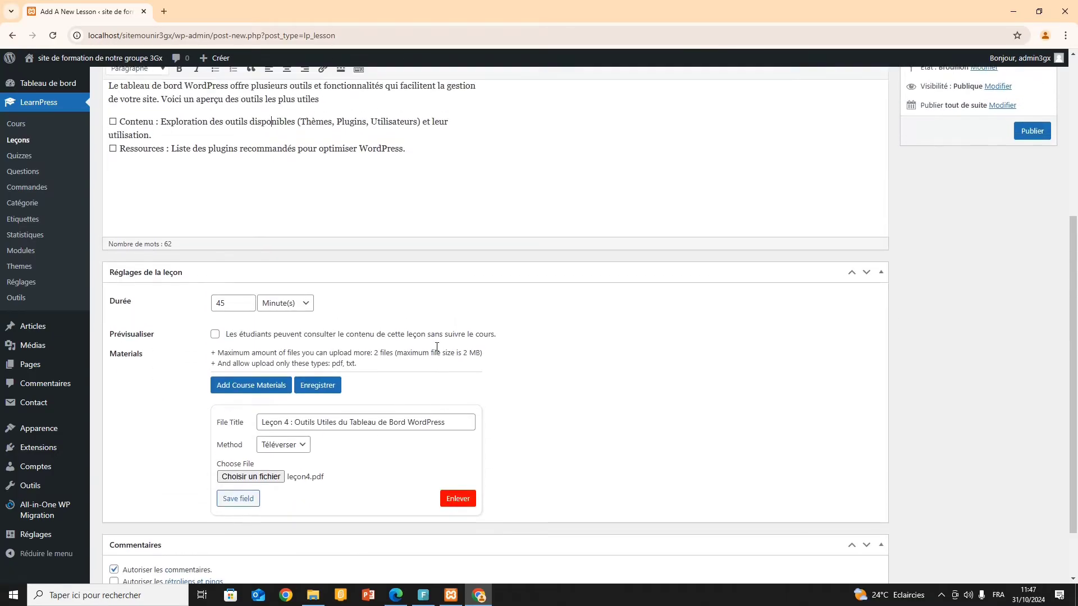
{"action": "left_click", "coordinate": [1025, 177]}
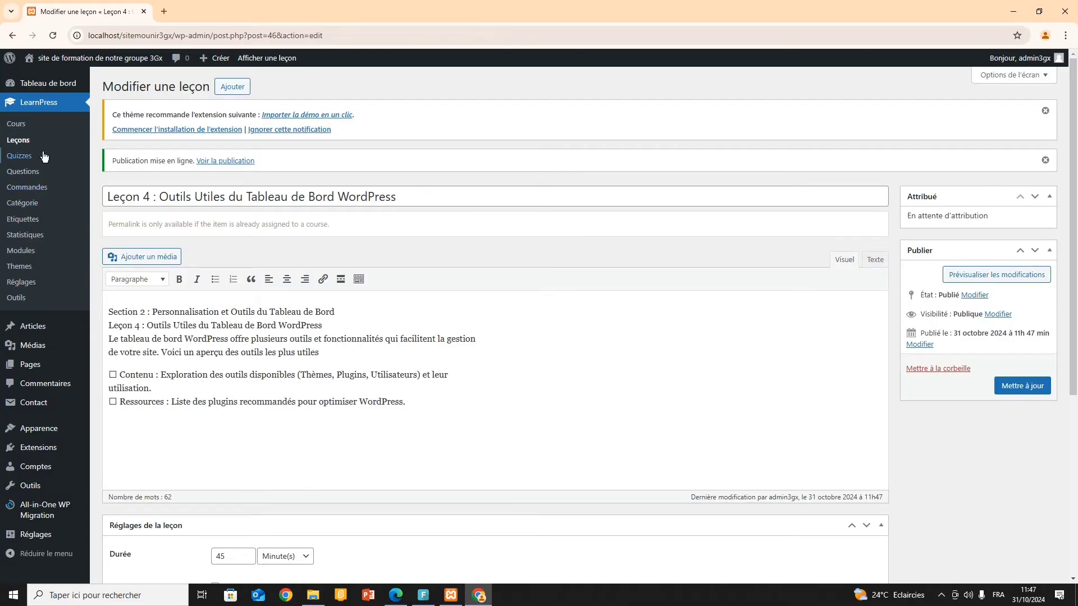
{"action": "left_click", "coordinate": [18, 140]}
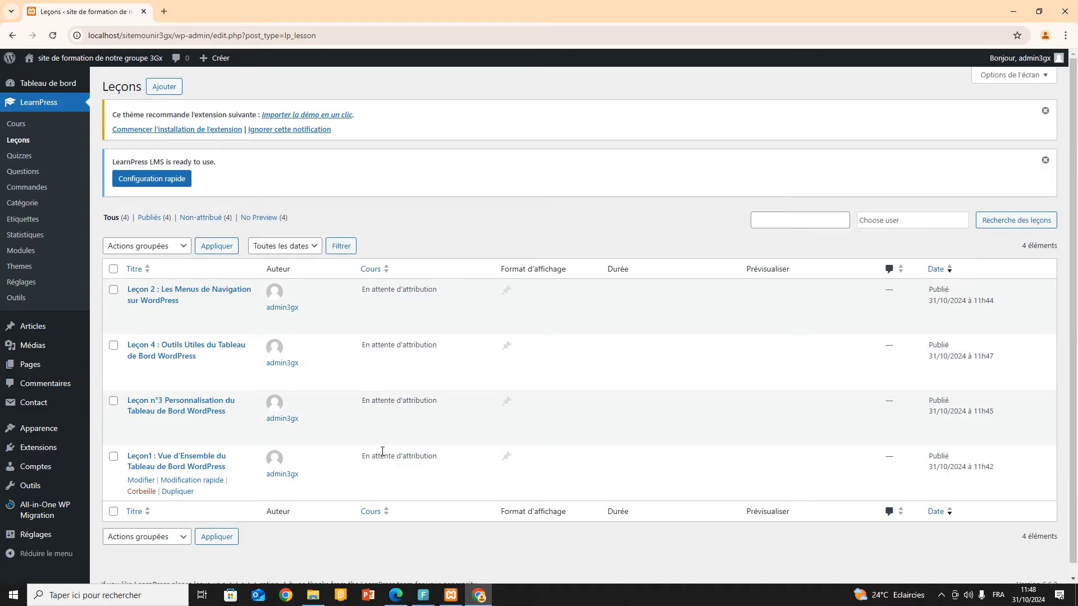
Step: Create a new LearnPress quiz titled "Quizz de la section1", leaving its description empty
{"action": "left_click", "coordinate": [24, 161]}
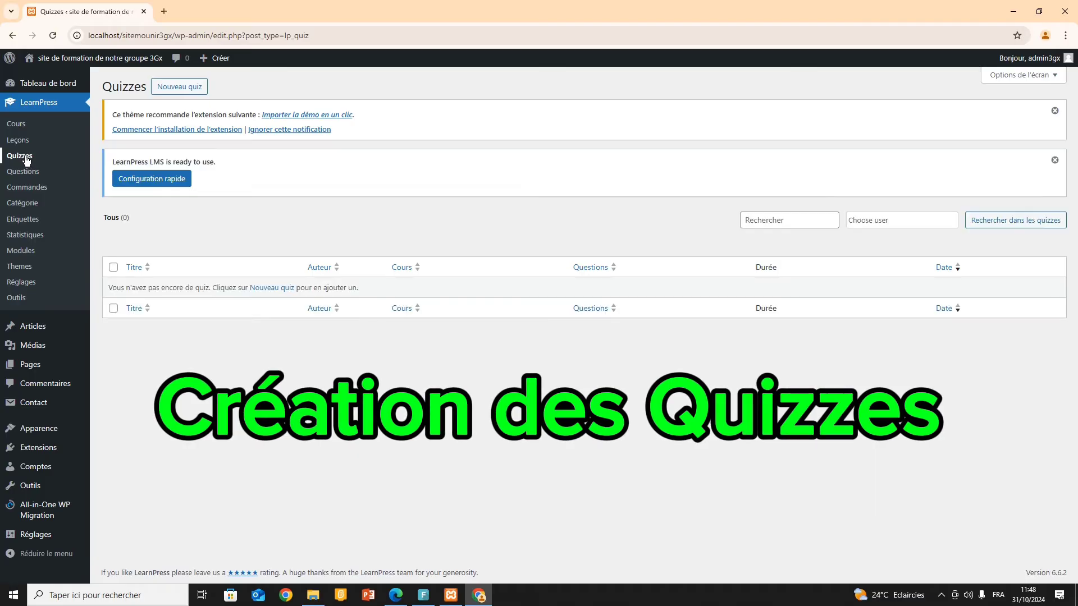
{"action": "left_click", "coordinate": [190, 88]}
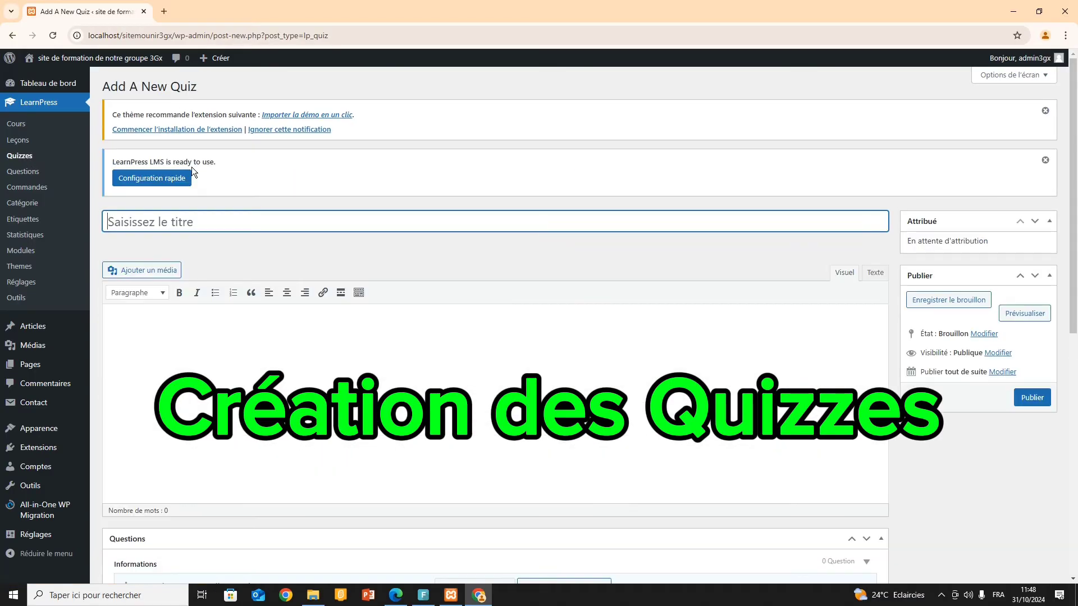
{"action": "type", "text": "Qu"}
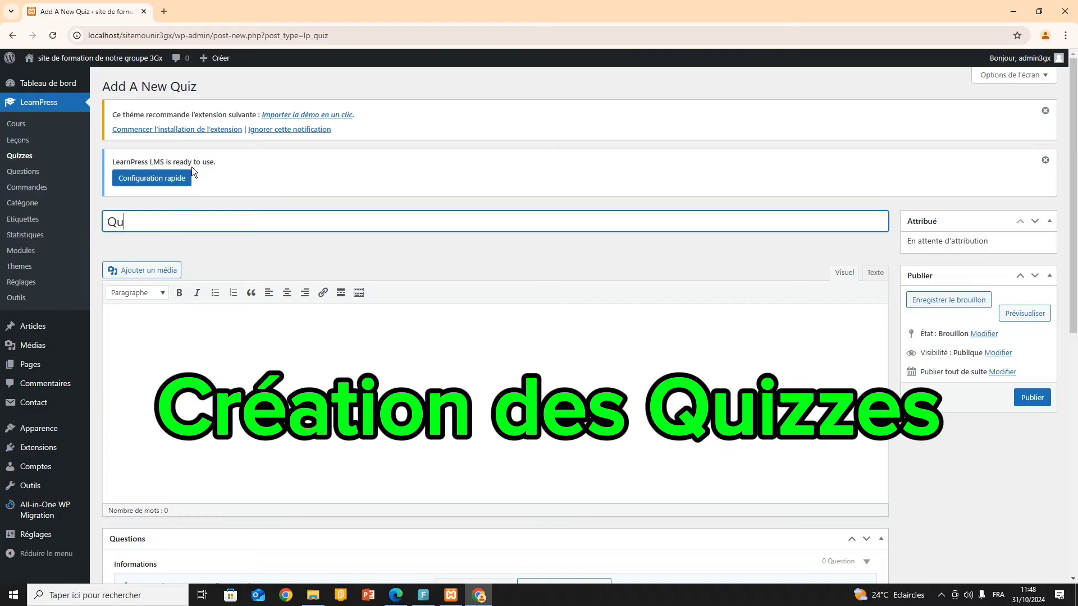
{"action": "type", "text": "izz d"}
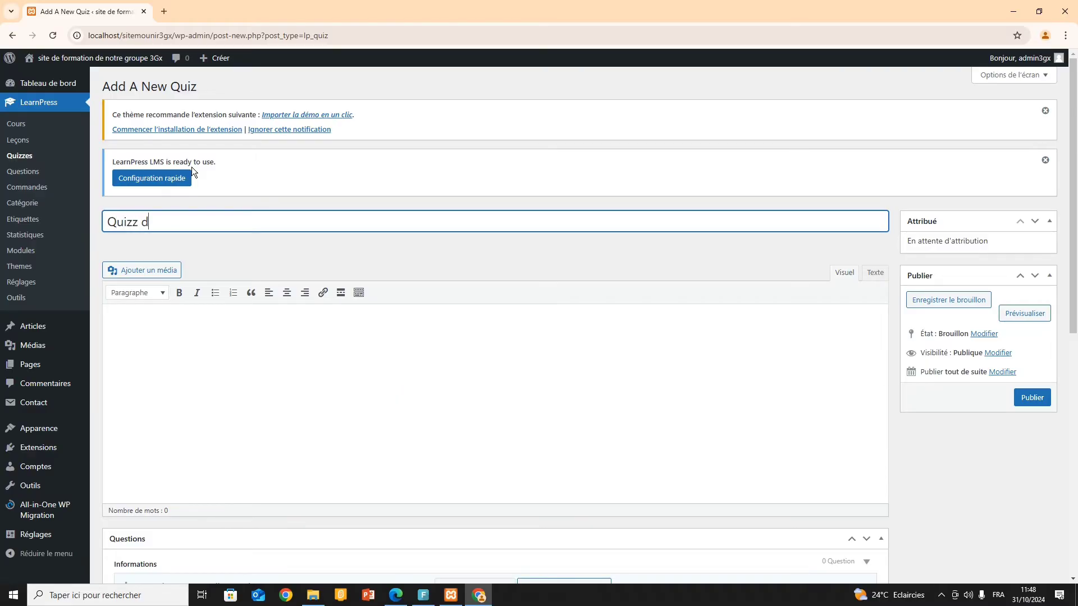
{"action": "type", "text": "e la section1"}
{"action": "left_click", "coordinate": [142, 340]}
Step: Copy Quiz 1's multiple-choice question "Quel menu vous permet de gérer les articles de votre site ?" from the Activité 5 PDF
{"action": "scroll", "coordinate": [142, 341], "scroll_direction": "down", "scroll_amount": 3}
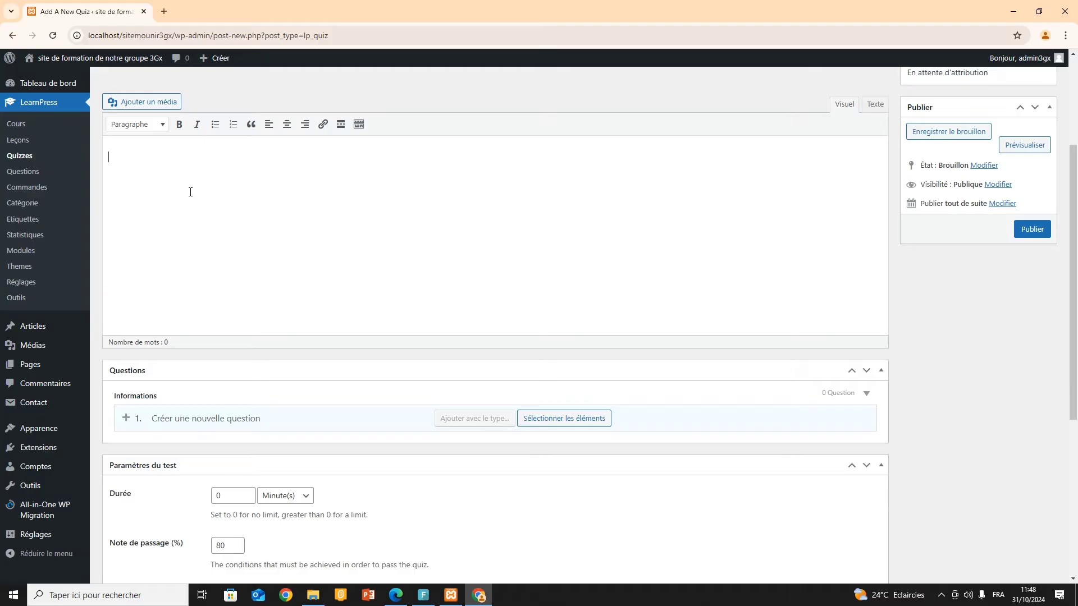
{"action": "scroll", "coordinate": [190, 192], "scroll_direction": "up", "scroll_amount": 2}
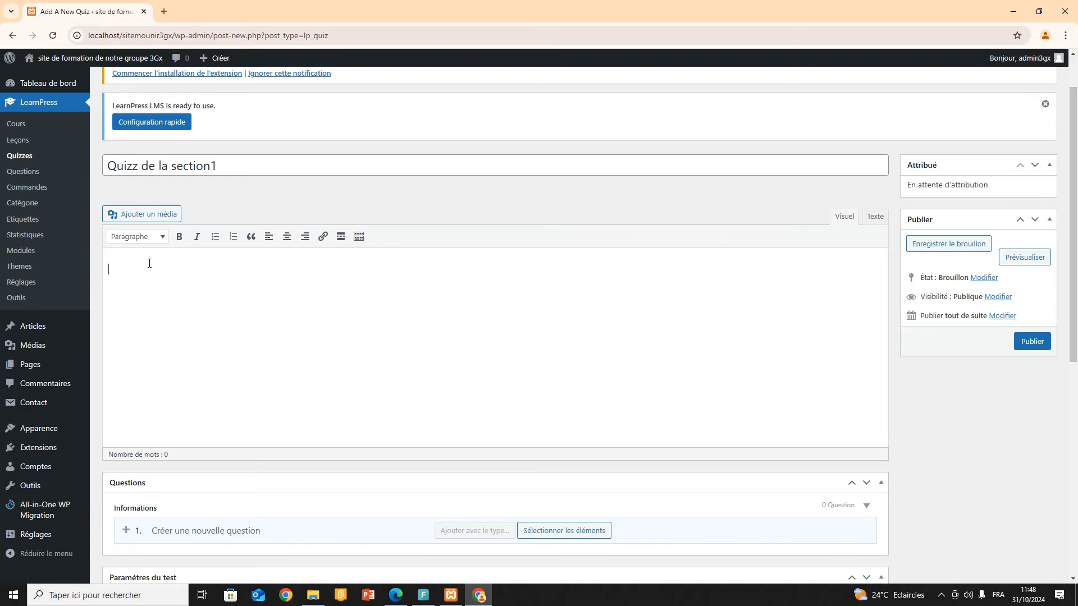
{"action": "scroll", "coordinate": [186, 332], "scroll_direction": "down", "scroll_amount": 4}
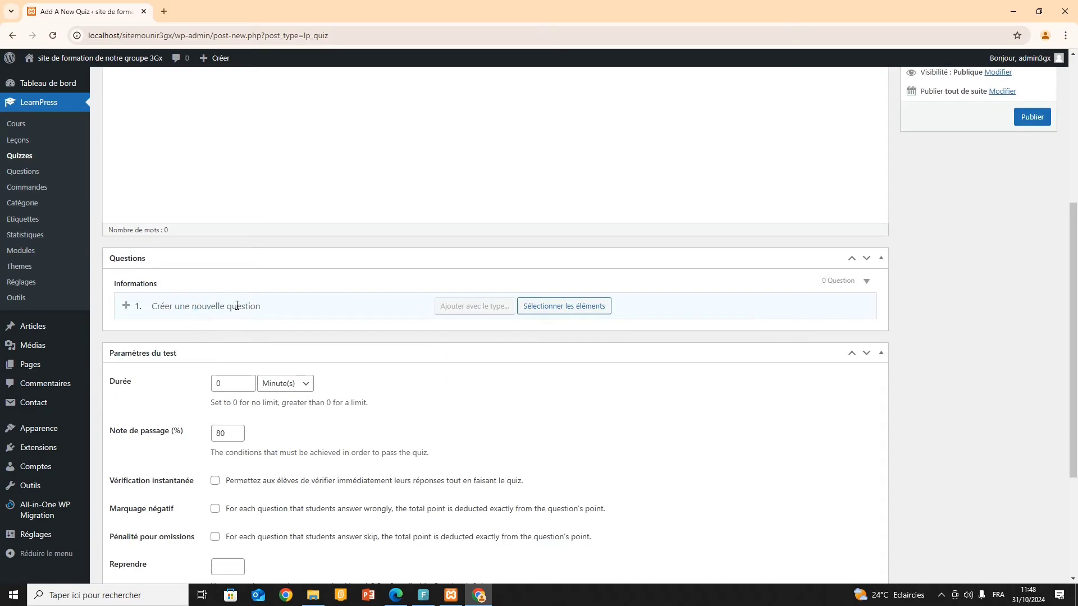
{"action": "key", "text": "alt+Tab"}
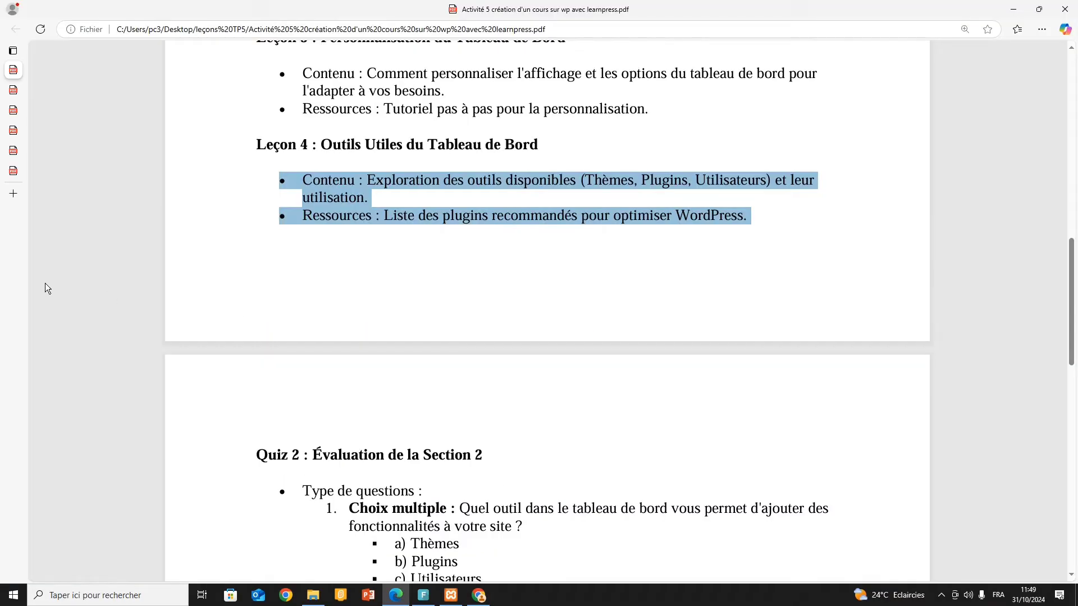
{"action": "scroll", "coordinate": [324, 285], "scroll_direction": "up", "scroll_amount": 5}
{"action": "scroll", "coordinate": [325, 285], "scroll_direction": "up", "scroll_amount": 3}
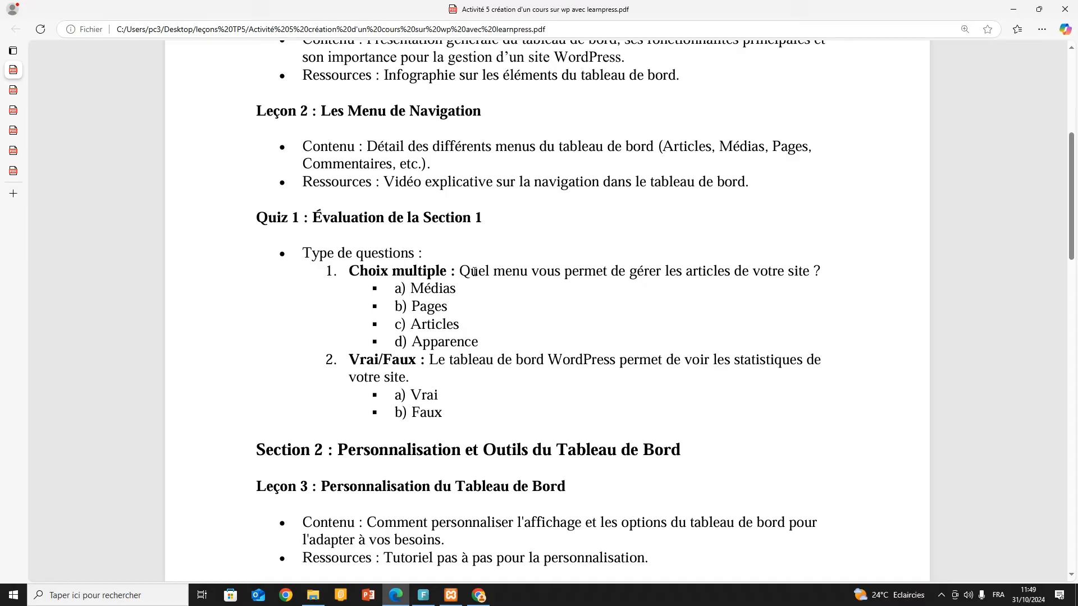
{"action": "double_click", "coordinate": [427, 273]}
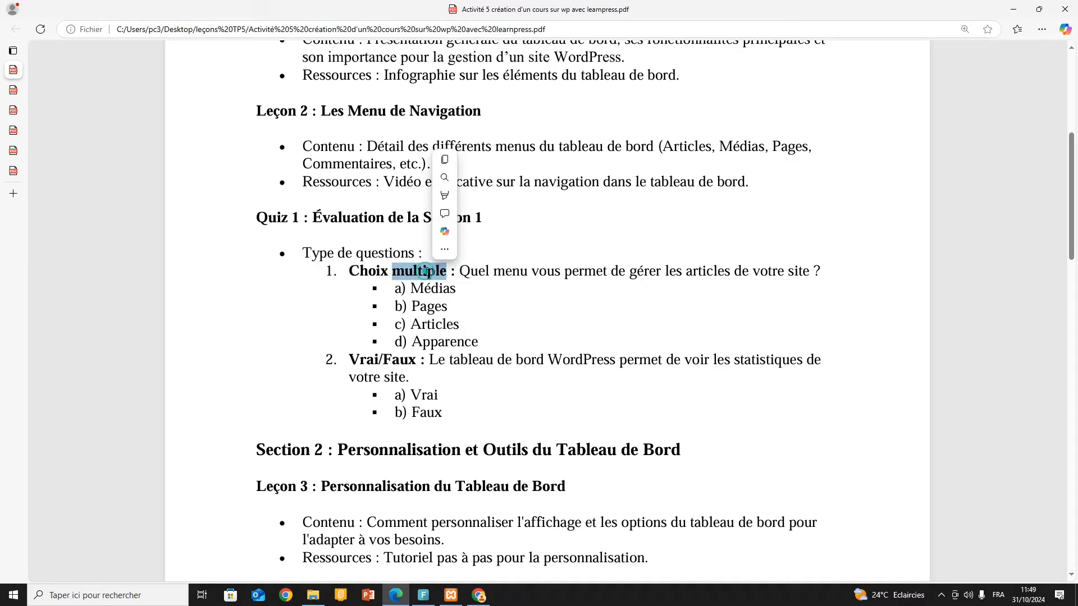
{"action": "left_click", "coordinate": [413, 333]}
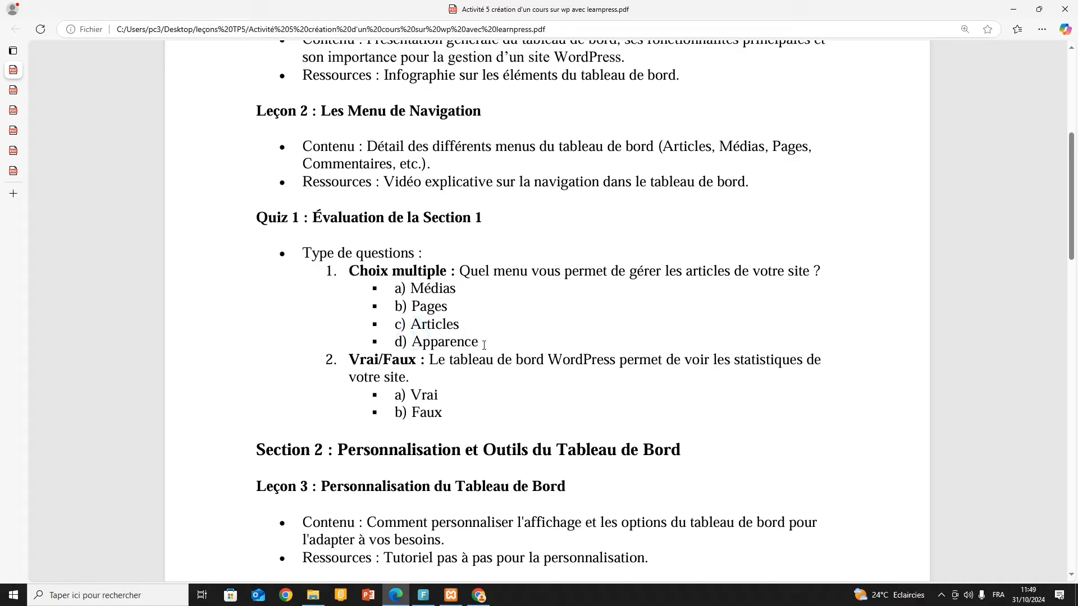
{"action": "left_click_drag", "start_coordinate": [484, 345], "coordinate": [416, 290]}
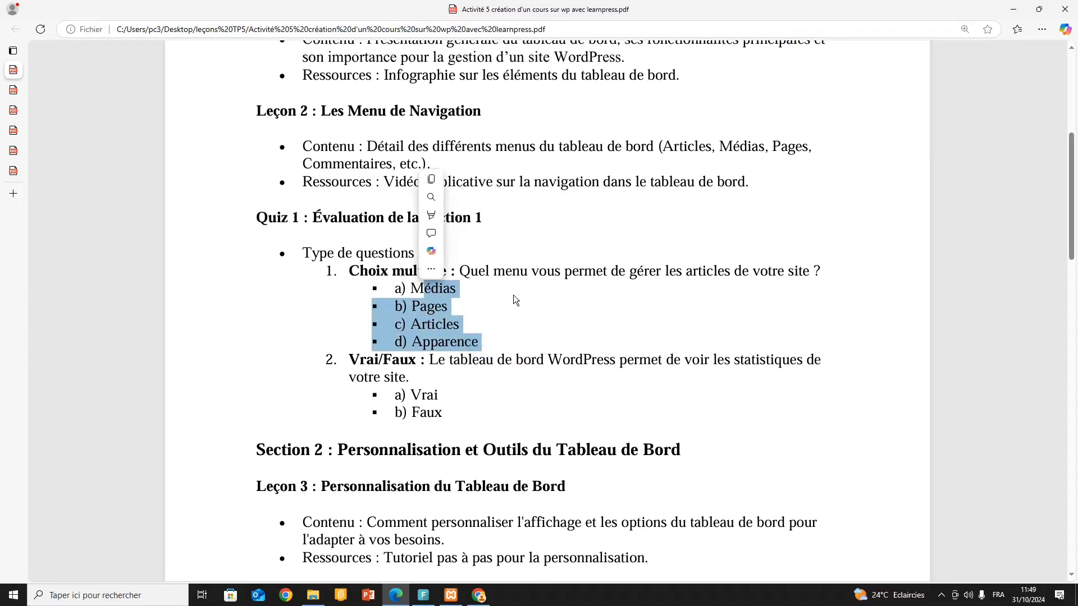
{"action": "left_click", "coordinate": [500, 274]}
{"action": "double_click", "coordinate": [461, 271]}
{"action": "left_click_drag", "start_coordinate": [525, 274], "coordinate": [823, 280]}
{"action": "key", "text": "ctrl+c"}
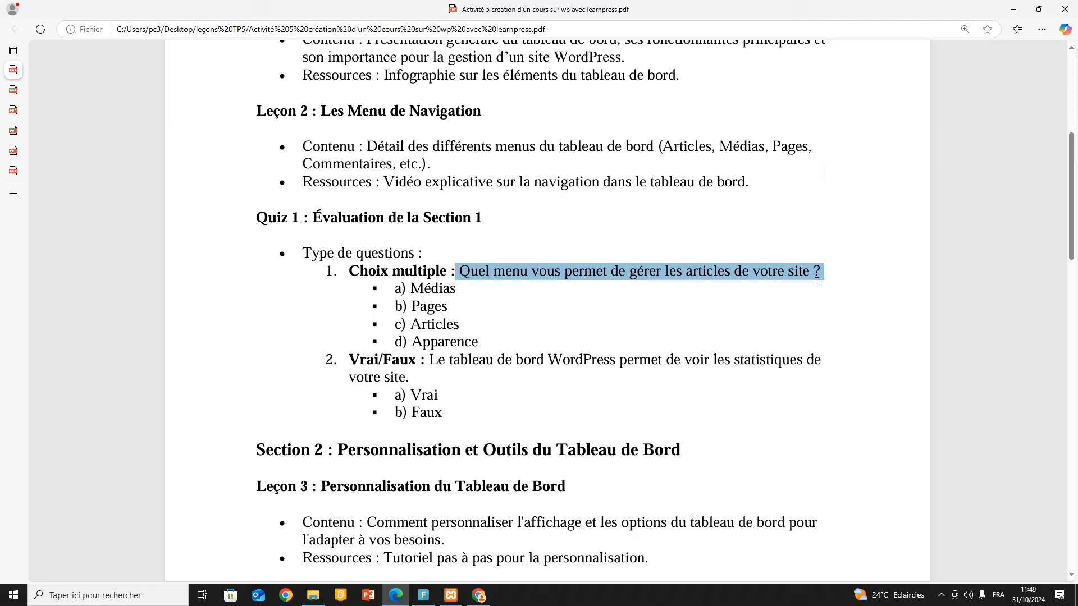
Step: Paste the copied question as the quiz's first question and add it with the type Choix unique
{"action": "key", "text": "alt+Tab"}
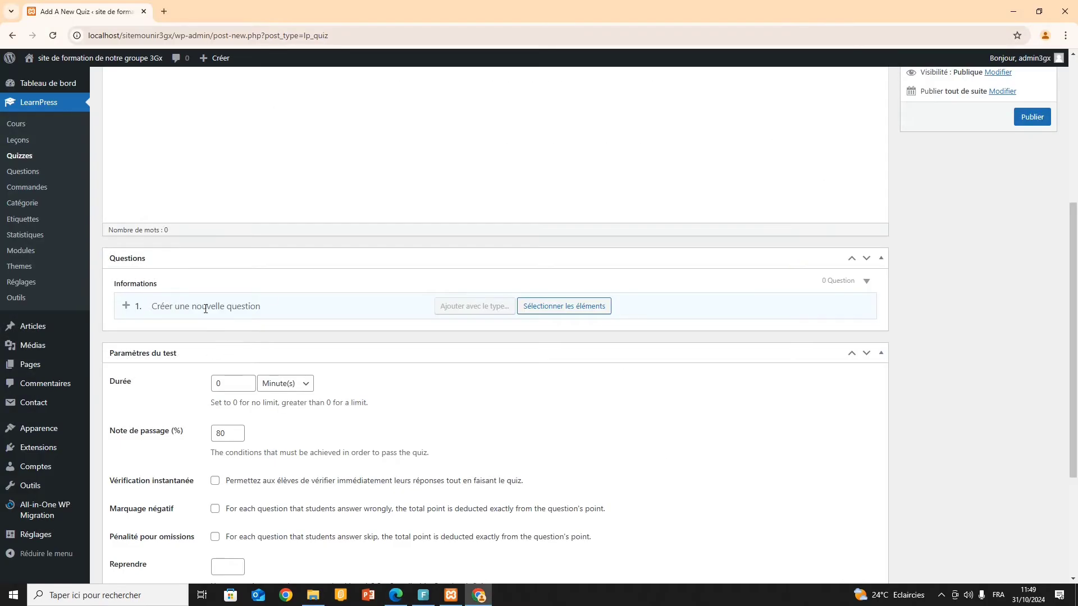
{"action": "left_click", "coordinate": [205, 309]}
{"action": "key", "text": "ctrl+v"}
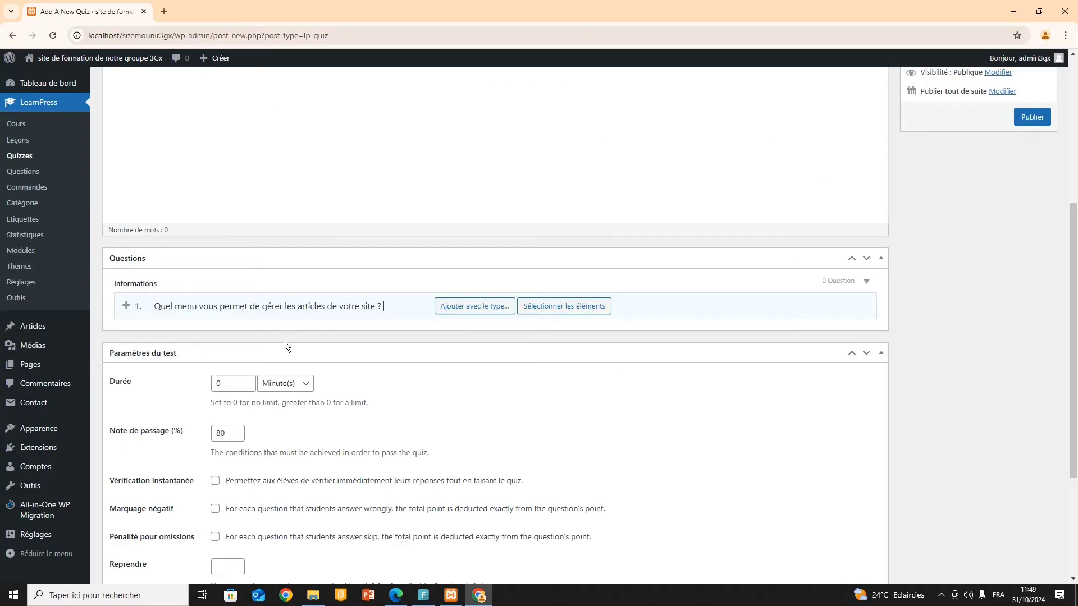
{"action": "mouse_move", "coordinate": [491, 310]}
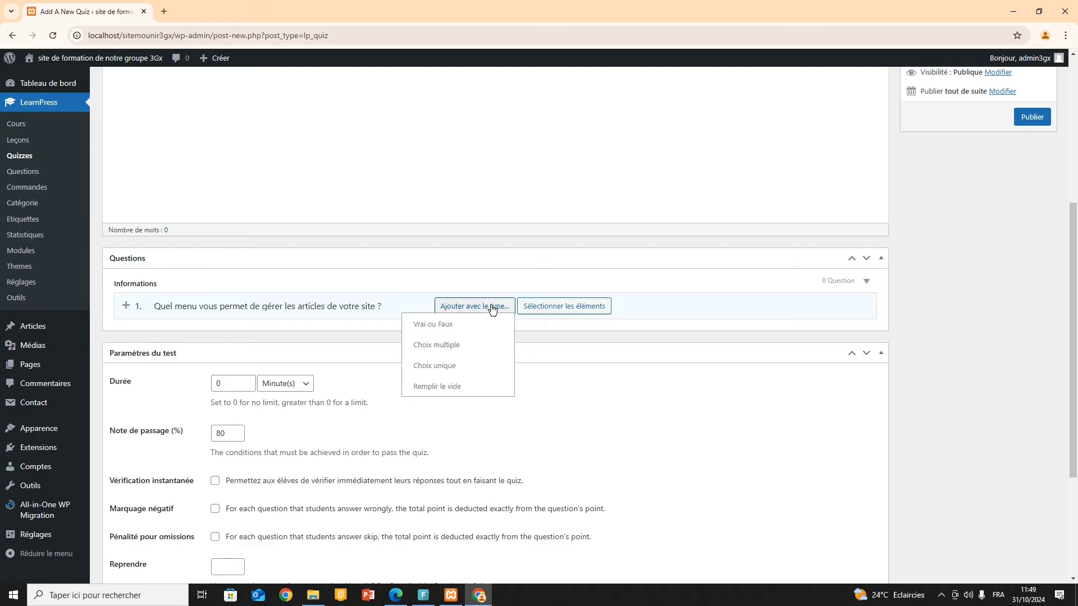
{"action": "left_click", "coordinate": [464, 368]}
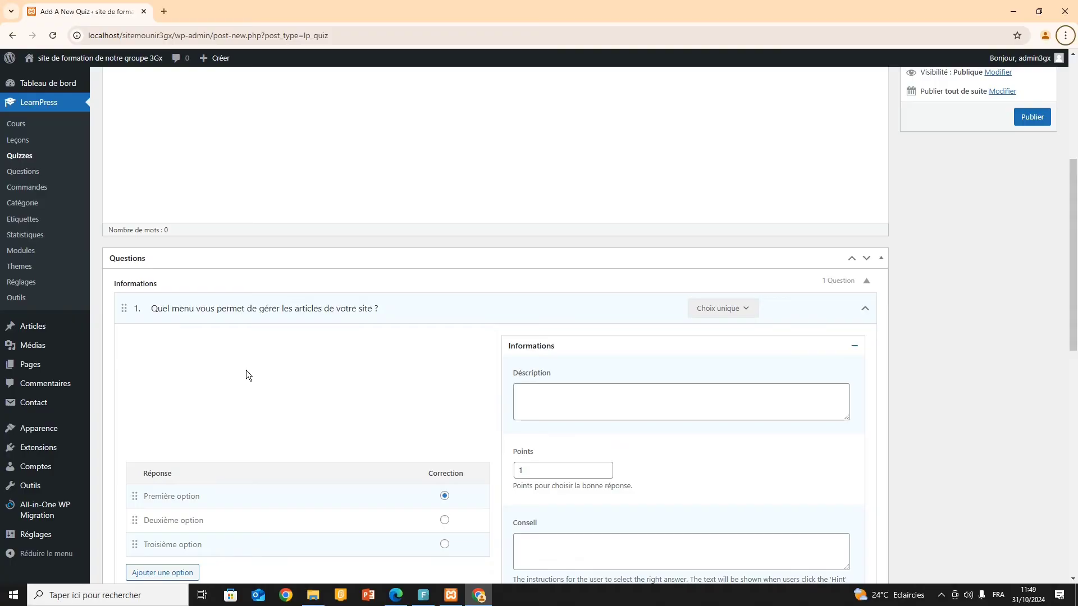
Step: Set the first question's answer options to Média, Article and Apparence, and add a fourth option, Page
{"action": "key", "text": "alt+Tab"}
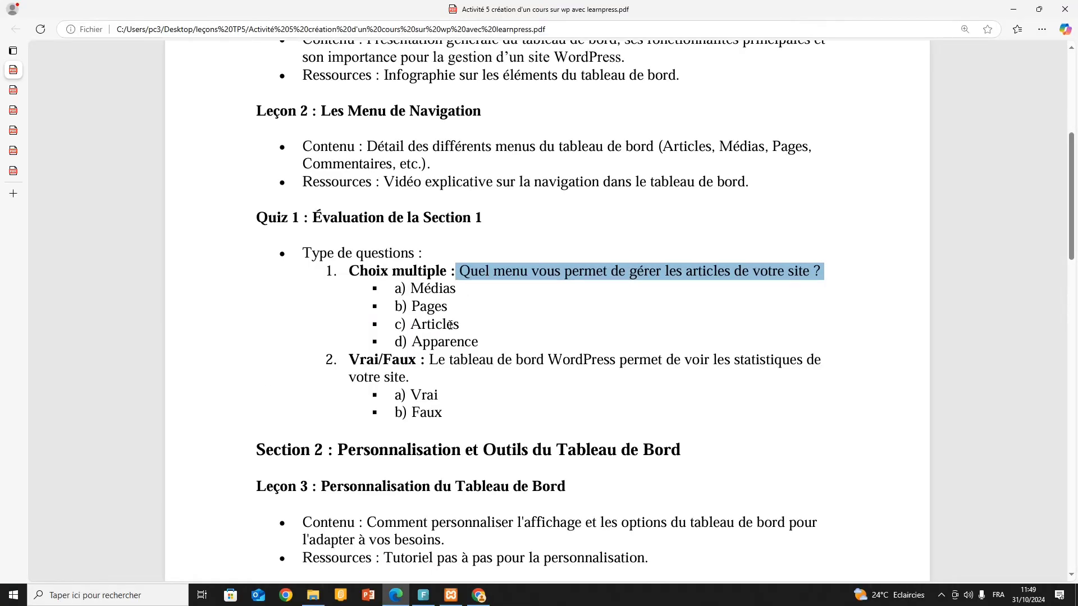
{"action": "key", "text": "alt+Tab"}
{"action": "scroll", "coordinate": [225, 483], "scroll_direction": "down", "scroll_amount": 3}
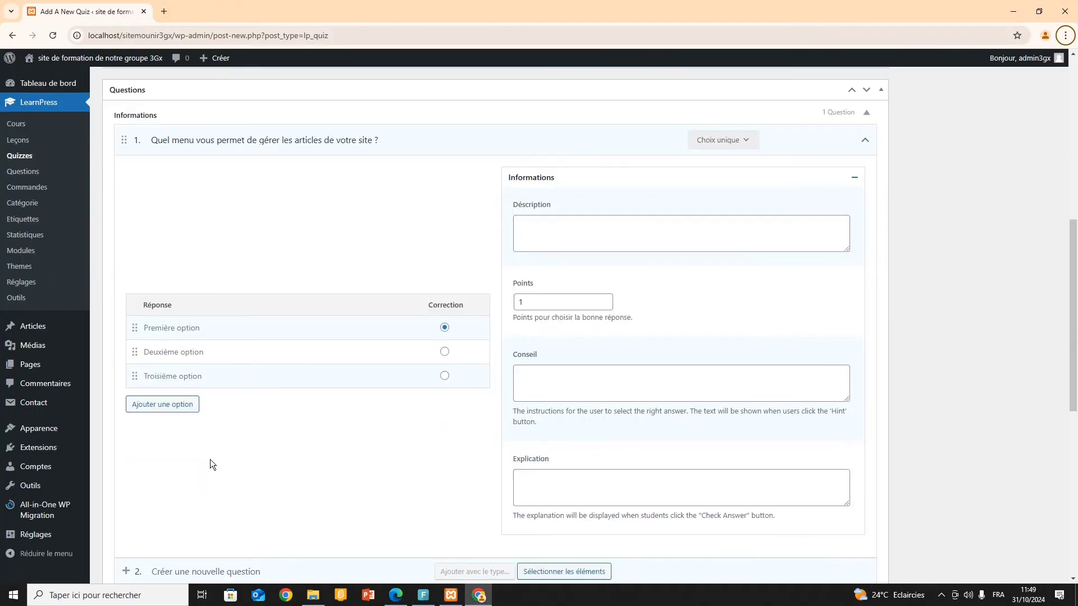
{"action": "triple_click", "coordinate": [190, 329]}
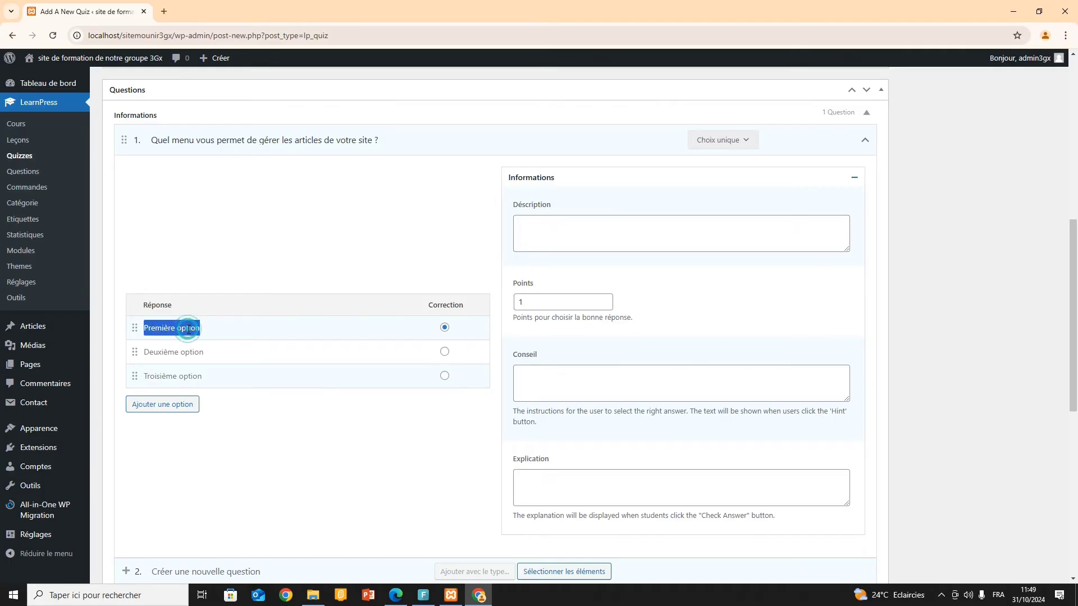
{"action": "type", "text": "Média"}
{"action": "key", "text": "Tab"}
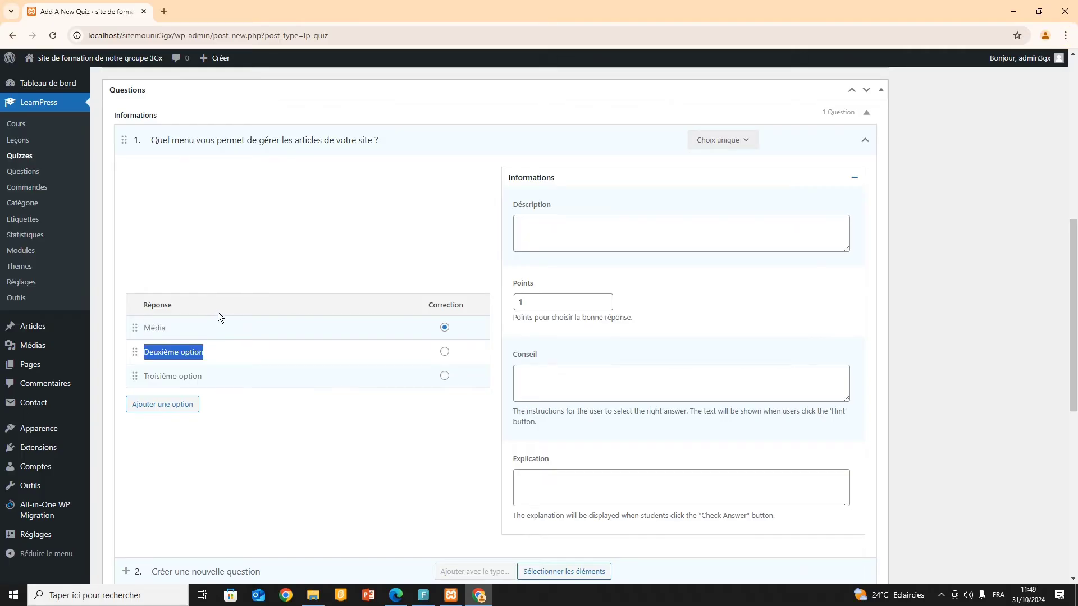
{"action": "type", "text": "Article"}
{"action": "key", "text": "Tab"}
{"action": "type", "text": "Apparence"}
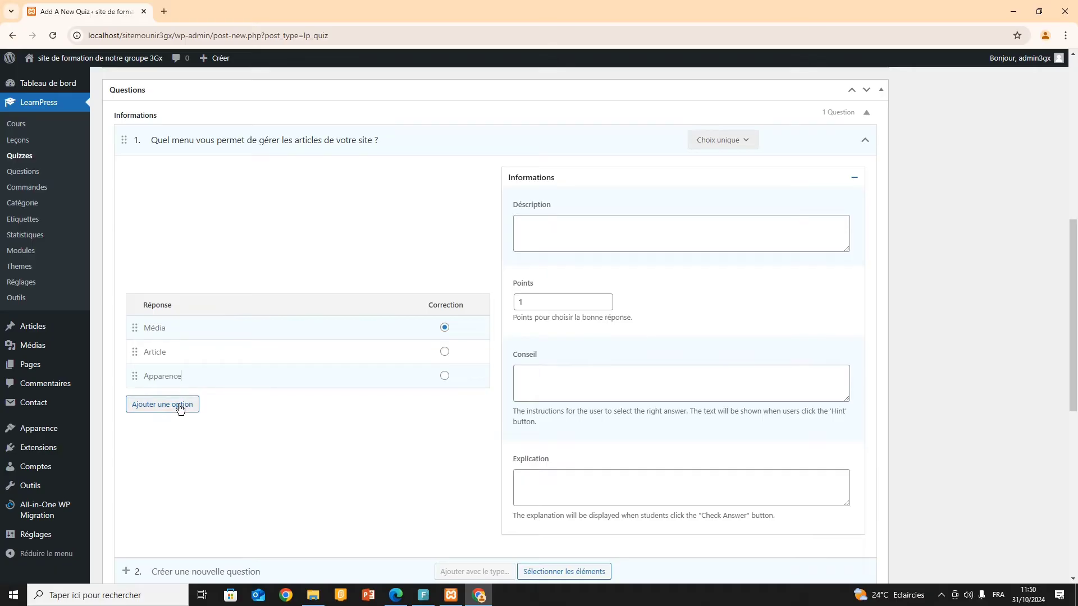
{"action": "left_click", "coordinate": [178, 409]}
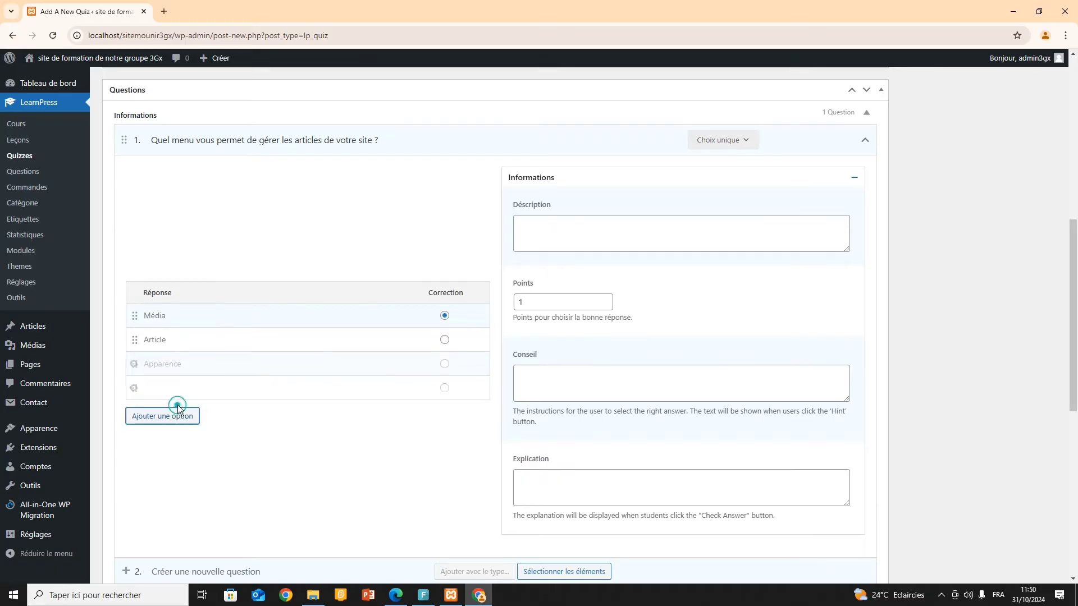
{"action": "left_click", "coordinate": [182, 387]}
{"action": "type", "text": "Page"}
Step: Set the first question's points to 3 and look over its empty Conseil and Explication fields
{"action": "scroll", "coordinate": [556, 402], "scroll_direction": "up", "scroll_amount": 3}
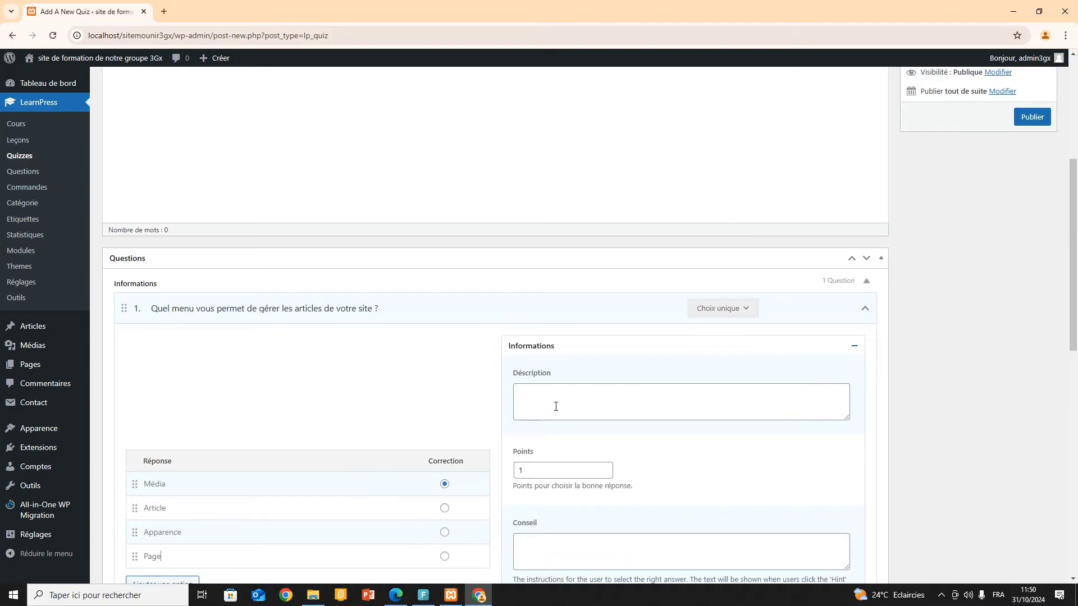
{"action": "scroll", "coordinate": [561, 414], "scroll_direction": "down", "scroll_amount": 2}
{"action": "left_click", "coordinate": [535, 359]}
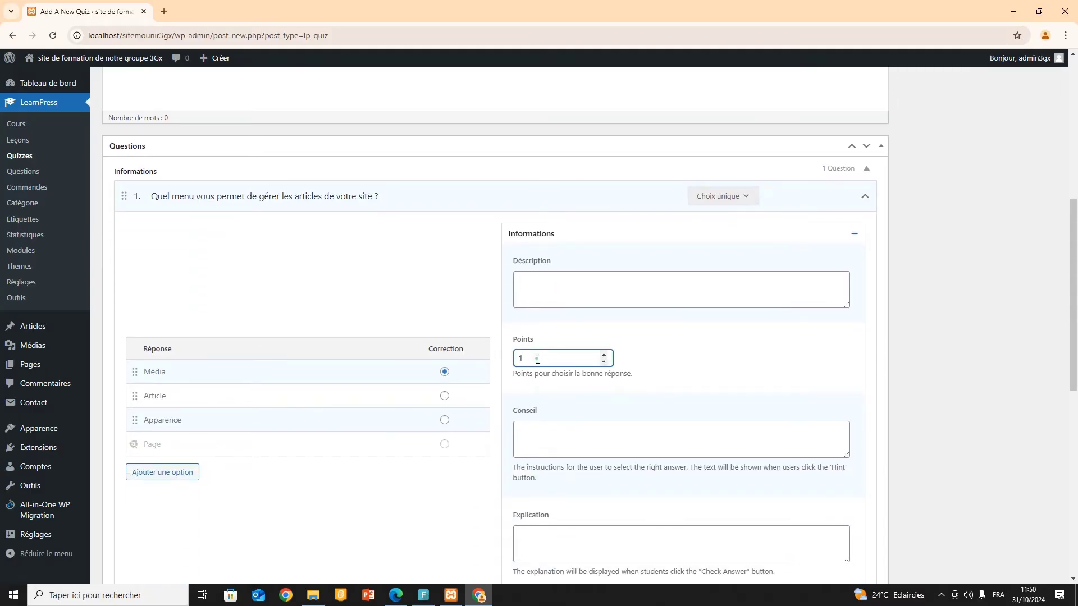
{"action": "left_click_drag", "start_coordinate": [530, 361], "coordinate": [510, 365]}
{"action": "type", "text": "3"}
{"action": "left_click", "coordinate": [569, 434]}
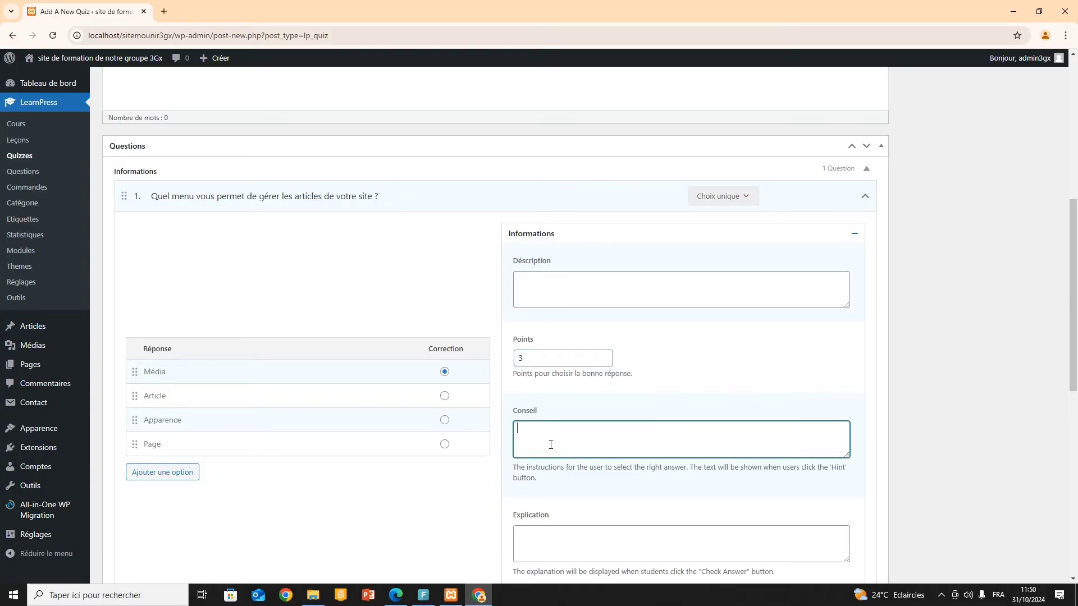
{"action": "scroll", "coordinate": [556, 441], "scroll_direction": "down", "scroll_amount": 1}
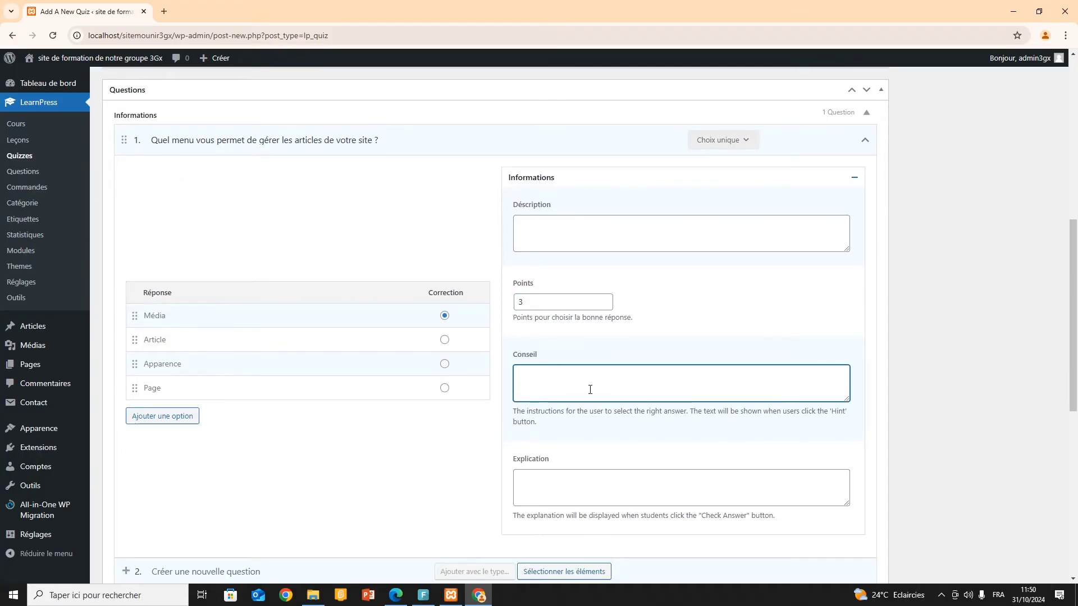
{"action": "scroll", "coordinate": [542, 360], "scroll_direction": "down", "scroll_amount": 2}
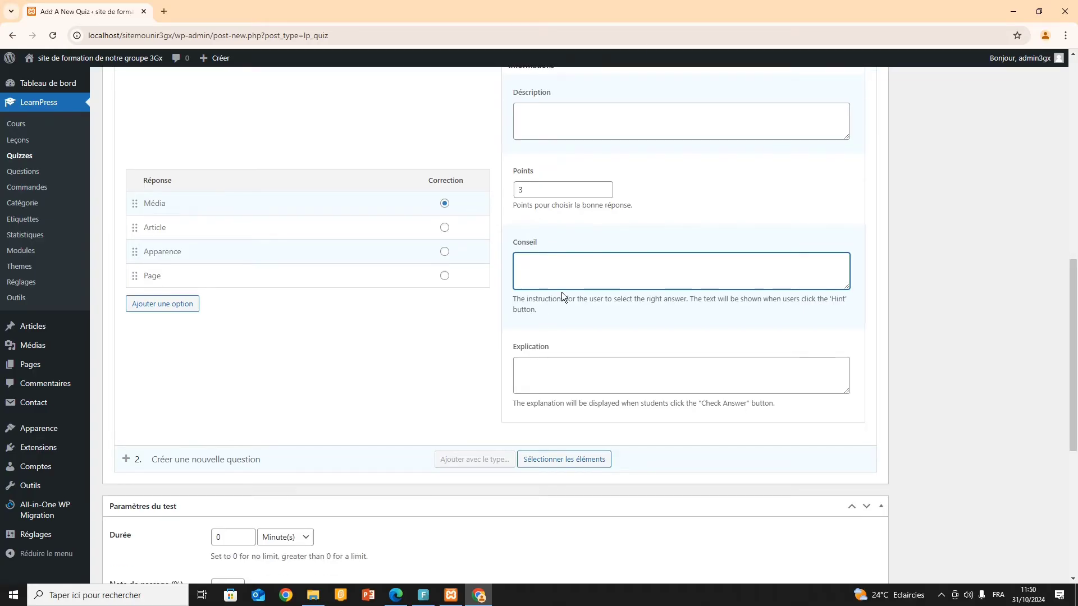
{"action": "scroll", "coordinate": [562, 292], "scroll_direction": "down", "scroll_amount": 2}
{"action": "left_click", "coordinate": [544, 261]}
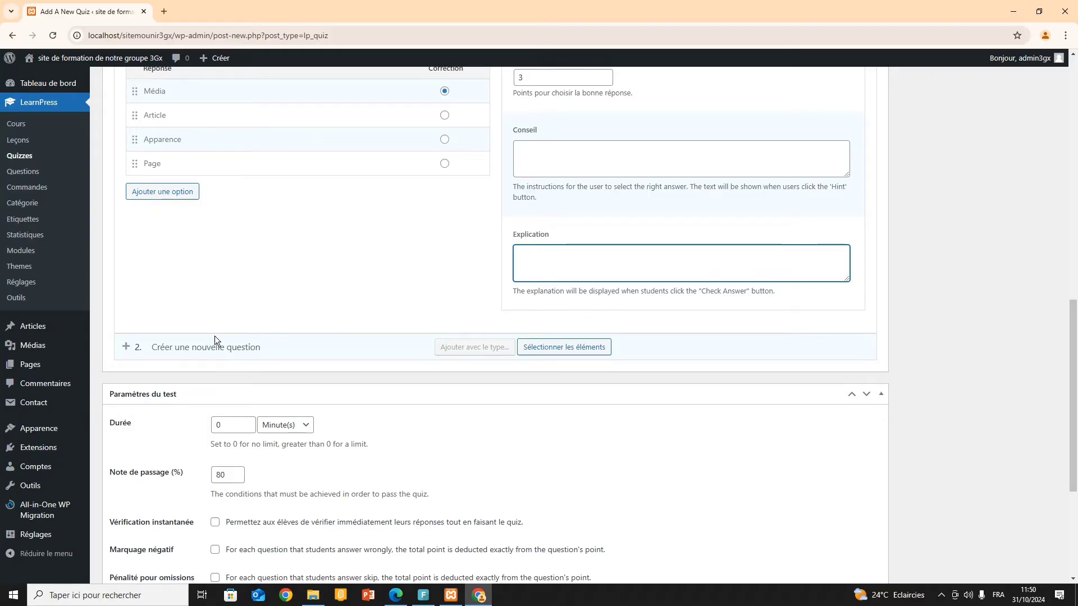
Step: Copy Quiz 1's Vrai/Faux question "Le tableau de bord WordPress permet de voir les statistiques de votre site" from the Activité 5 PDF
{"action": "scroll", "coordinate": [354, 359], "scroll_direction": "down", "scroll_amount": 1}
{"action": "left_click", "coordinate": [184, 292]}
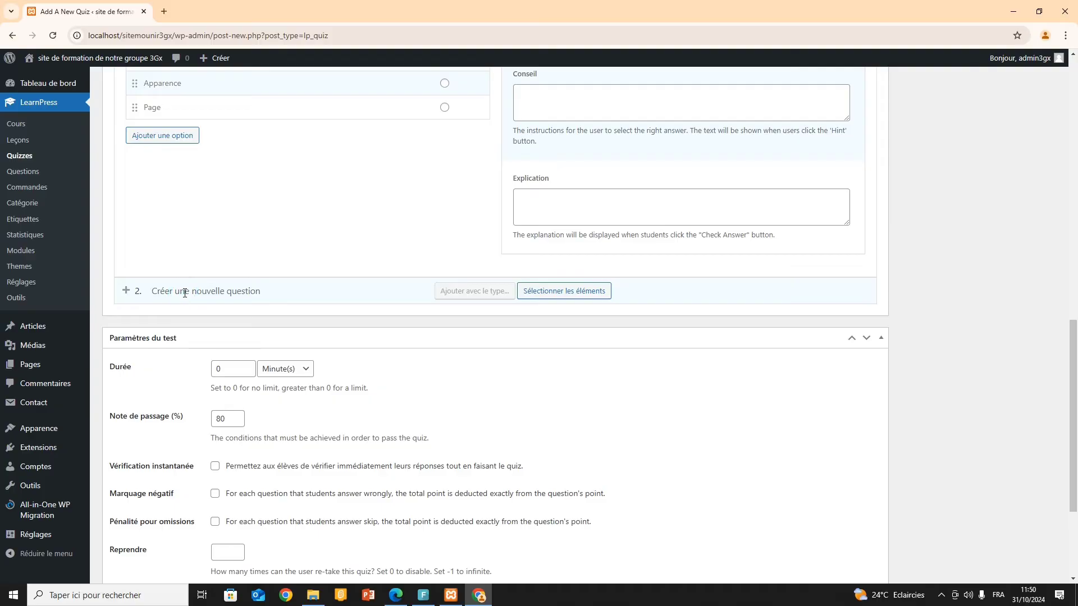
{"action": "key", "text": "alt+Tab"}
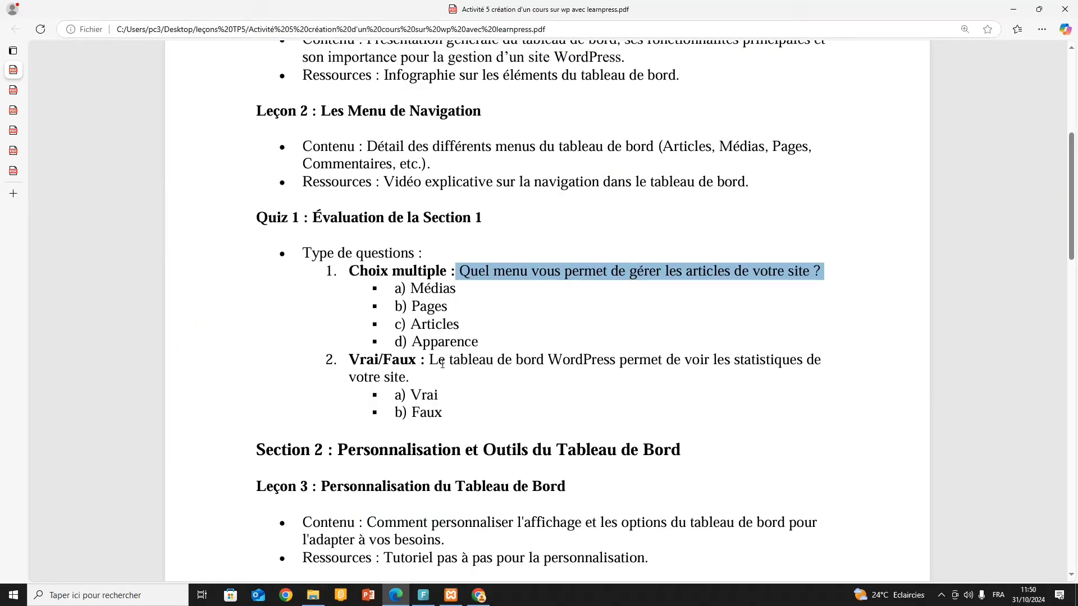
{"action": "left_click_drag", "start_coordinate": [430, 361], "coordinate": [406, 382]}
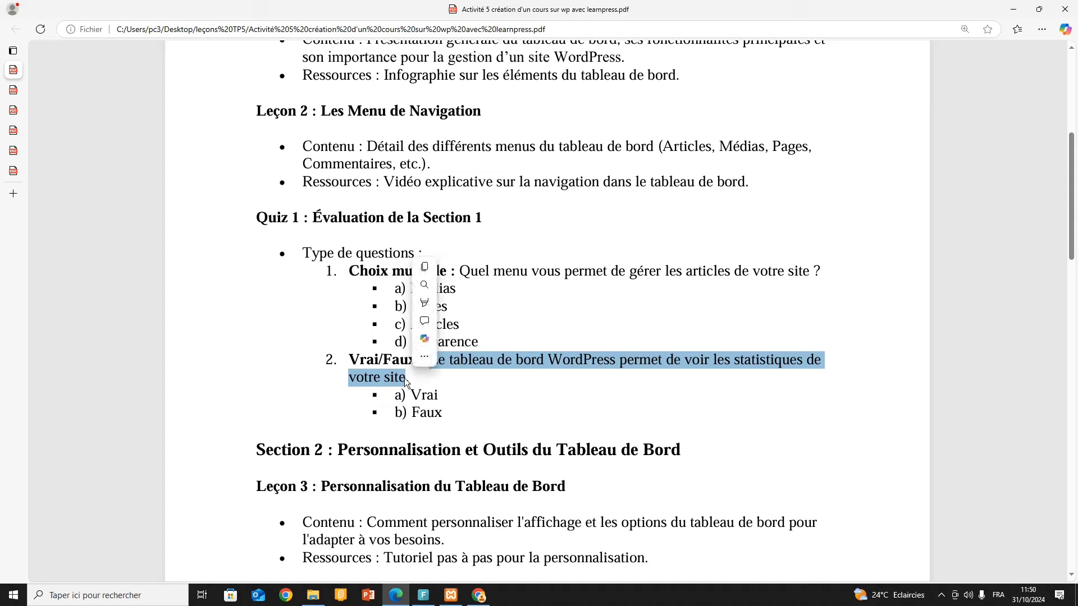
{"action": "key", "text": "ctrl+c"}
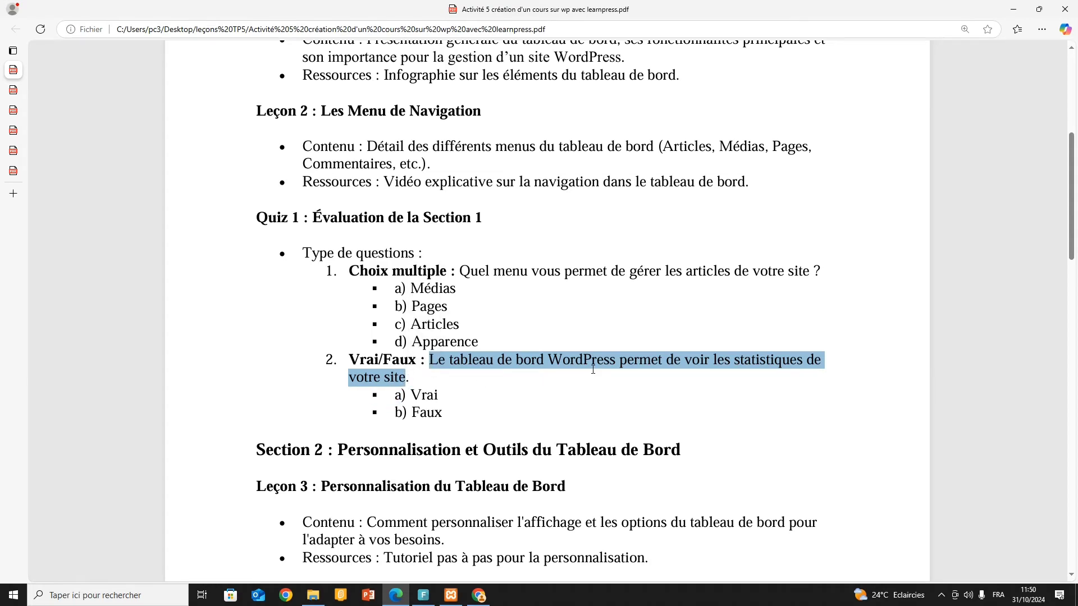
Step: Paste the copied statement as the quiz's second question and add it with the type Vrai ou Faux
{"action": "key", "text": "alt+Tab"}
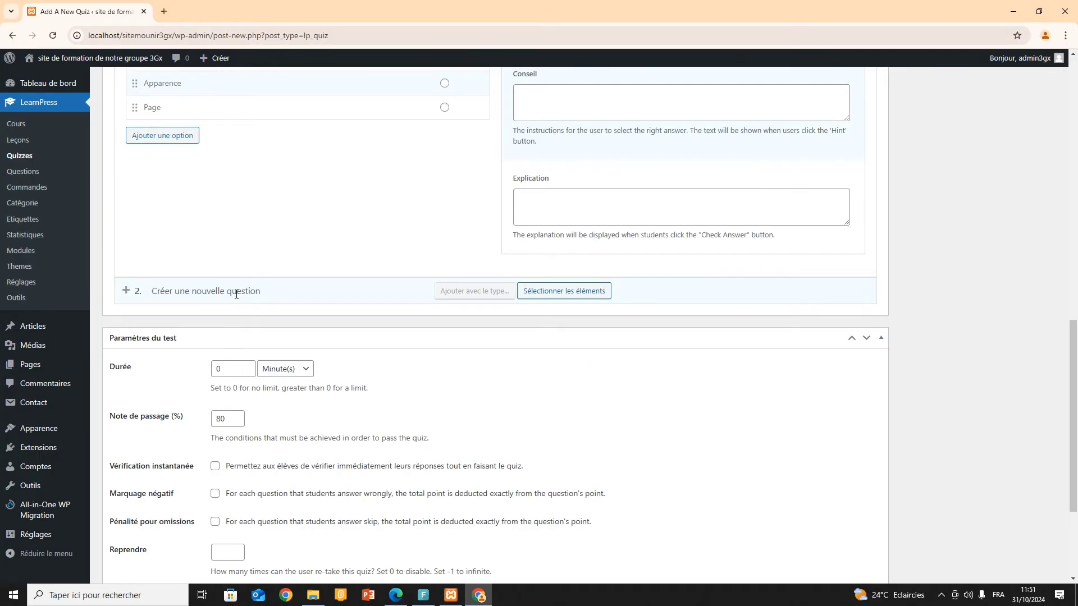
{"action": "key", "text": "ctrl+v"}
{"action": "mouse_move", "coordinate": [474, 291]}
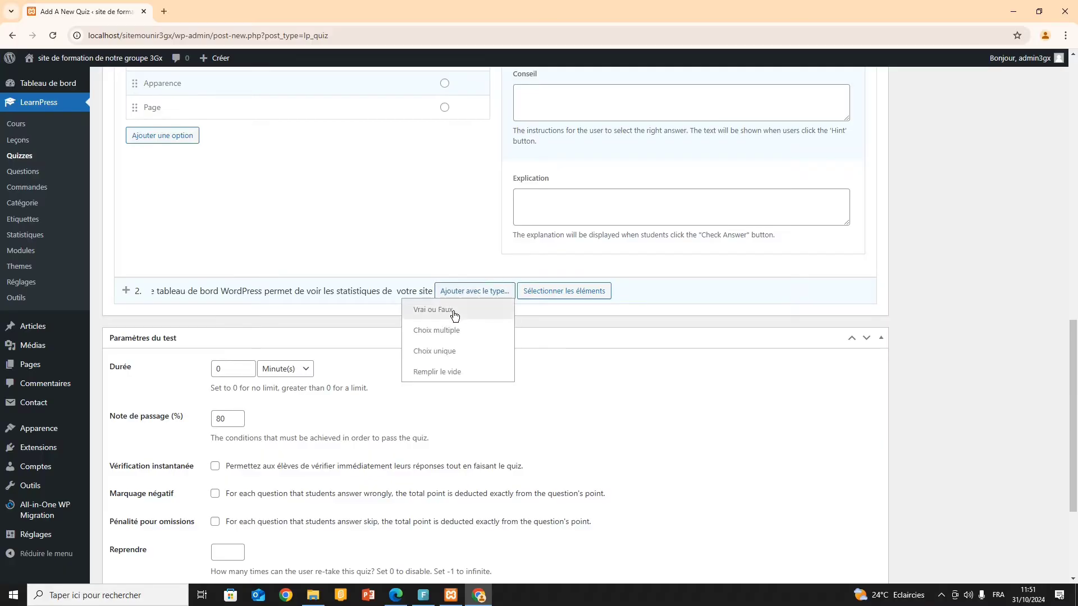
{"action": "left_click", "coordinate": [454, 315]}
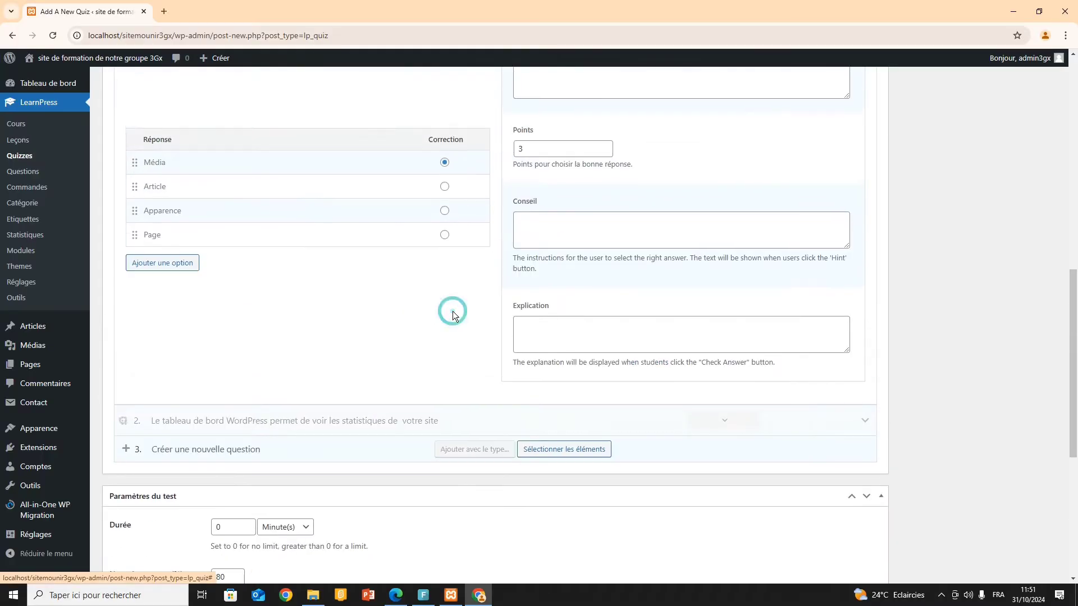
{"action": "key", "text": "alt+Tab"}
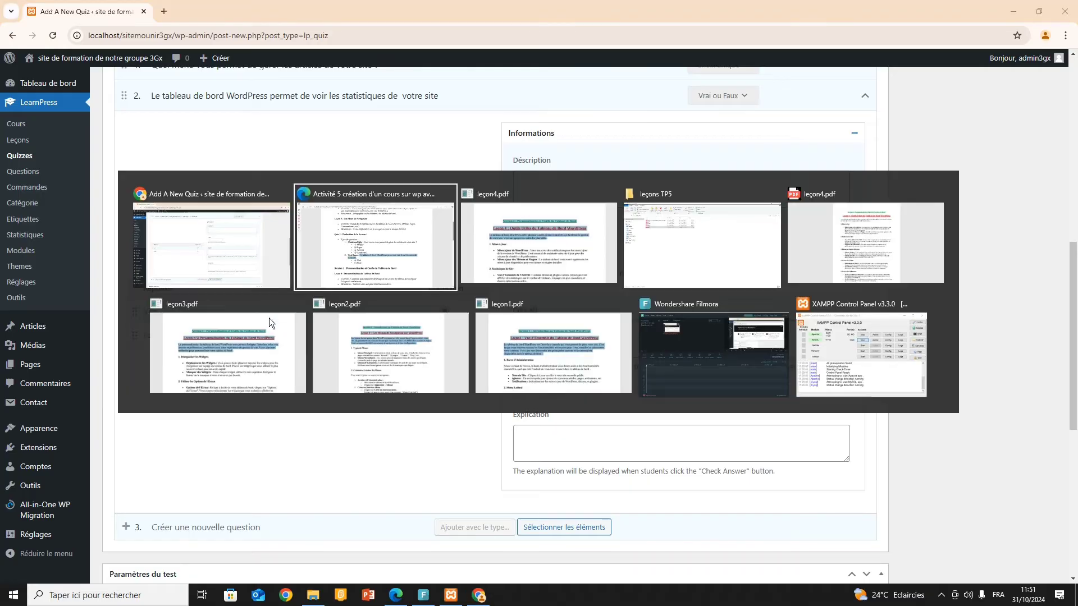
{"action": "key", "text": "alt+Tab"}
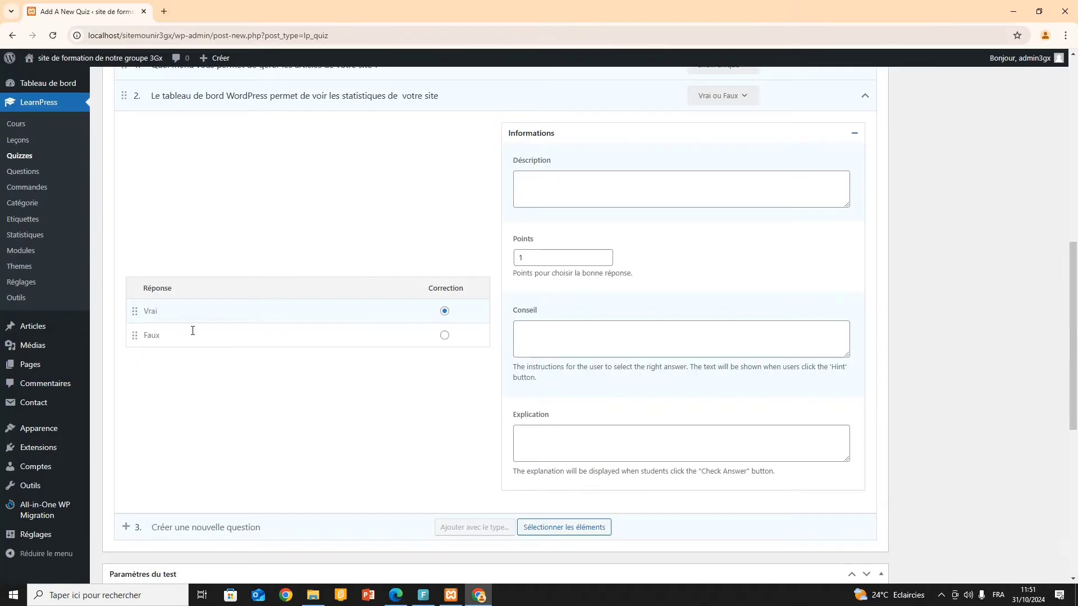
Step: Mark Vrai as the second question's correct answer and Article as the first question's correct answer
{"action": "scroll", "coordinate": [390, 332], "scroll_direction": "up", "scroll_amount": 2}
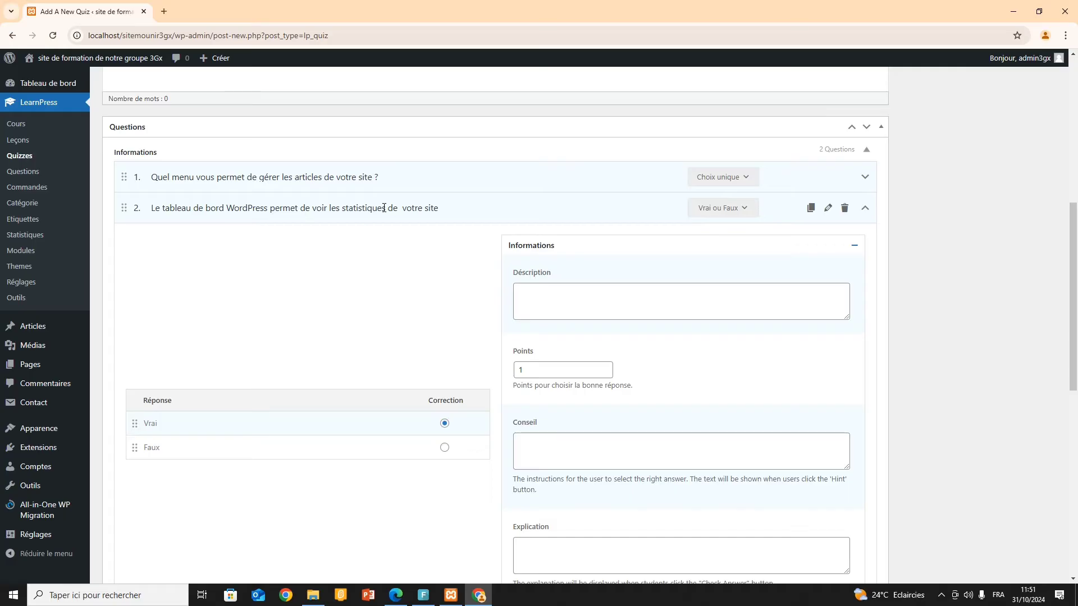
{"action": "left_click", "coordinate": [444, 425]}
{"action": "left_click", "coordinate": [306, 179]}
{"action": "double_click", "coordinate": [395, 177]}
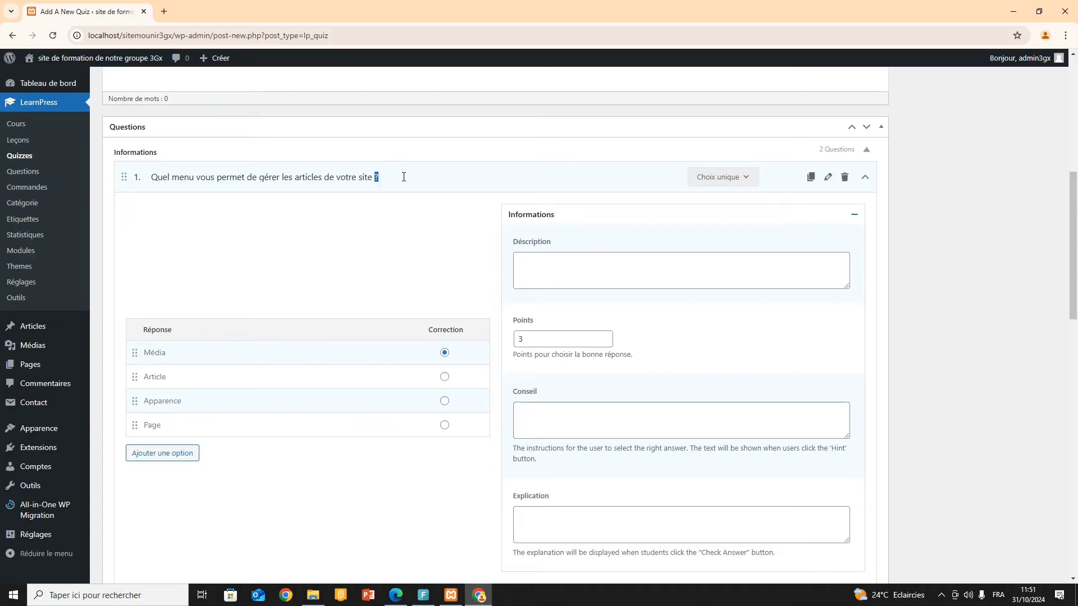
{"action": "left_click", "coordinate": [386, 177]}
{"action": "left_click", "coordinate": [445, 376]}
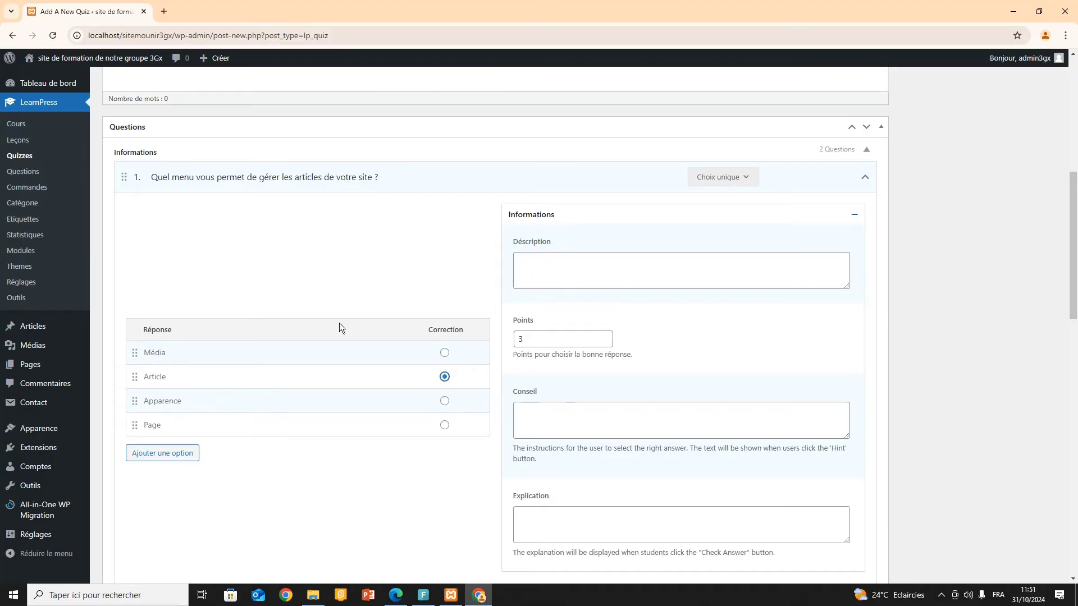
Step: Reopen the second question's details and set its points to 2
{"action": "double_click", "coordinate": [302, 179]}
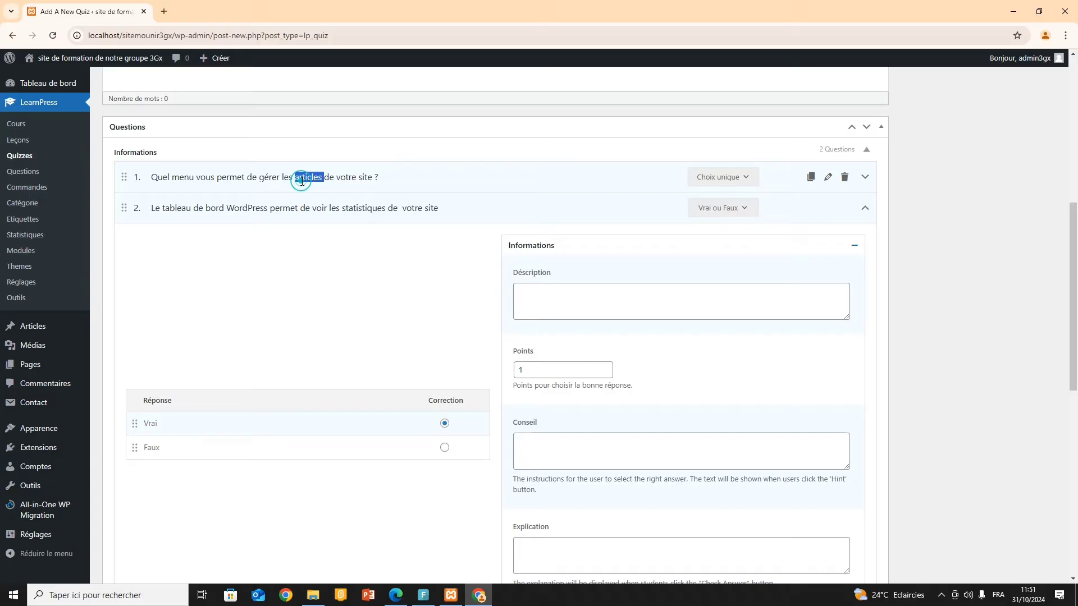
{"action": "double_click", "coordinate": [248, 210]}
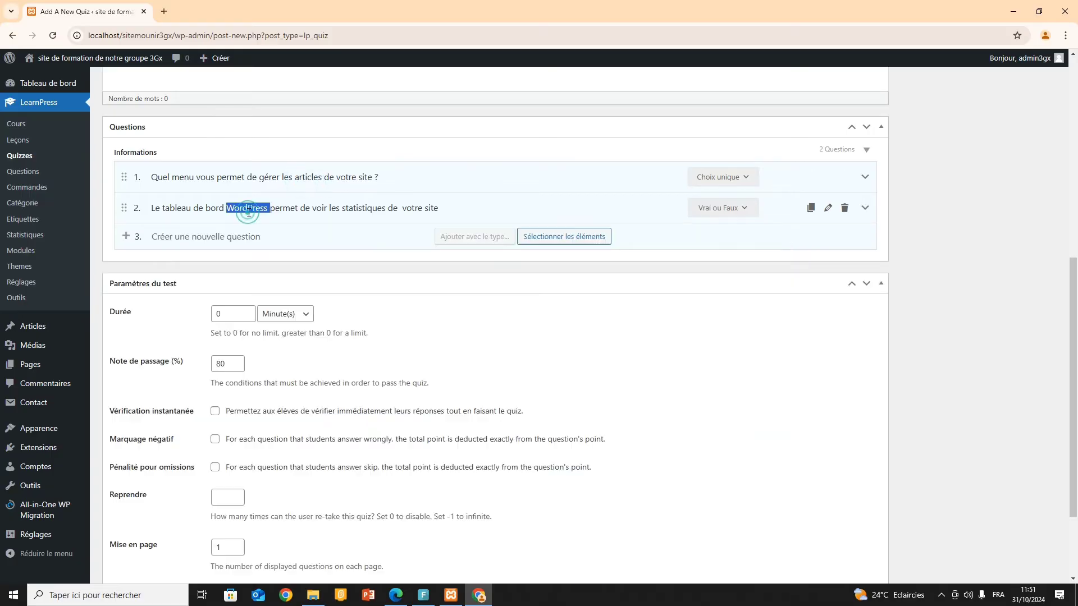
{"action": "left_click", "coordinate": [308, 207]}
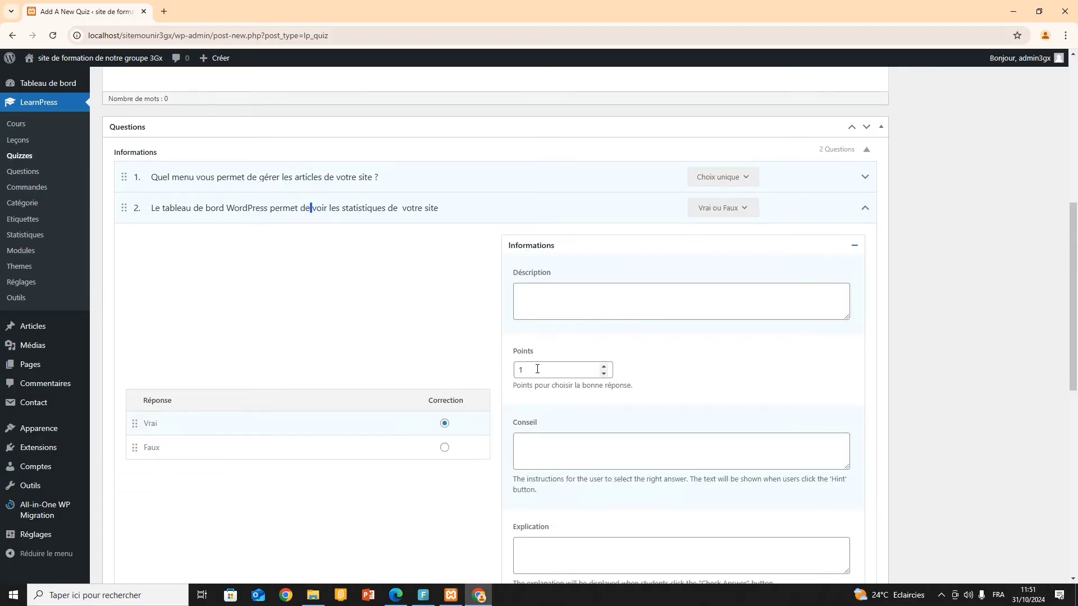
{"action": "double_click", "coordinate": [538, 369]}
{"action": "type", "text": "2"}
Step: Set the quiz's duration to 5 minutes and its passing grade to 60 %
{"action": "scroll", "coordinate": [522, 364], "scroll_direction": "down", "scroll_amount": 5}
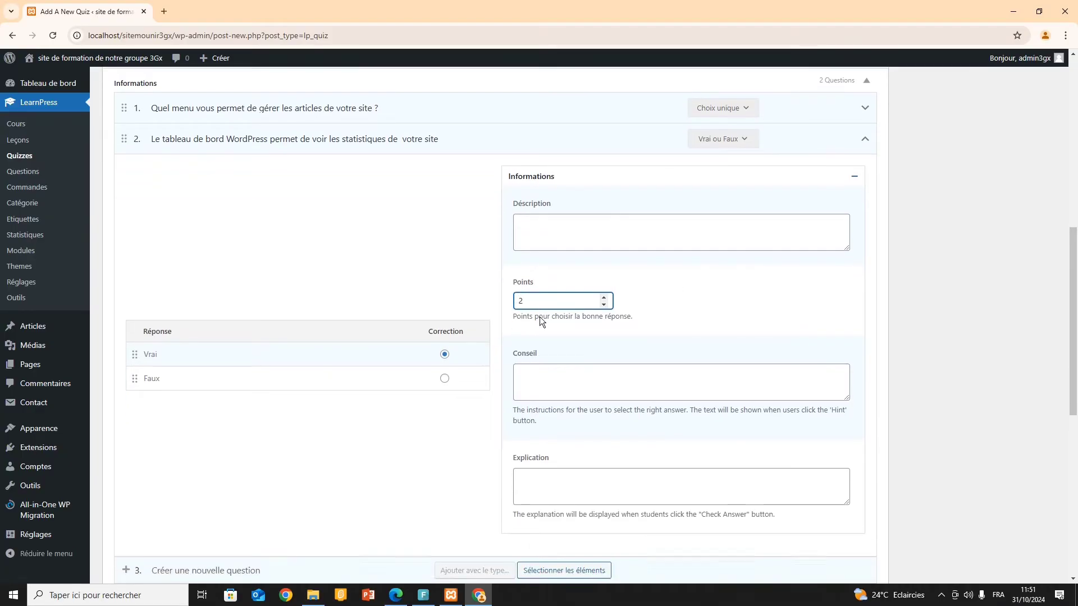
{"action": "scroll", "coordinate": [536, 318], "scroll_direction": "down", "scroll_amount": 2}
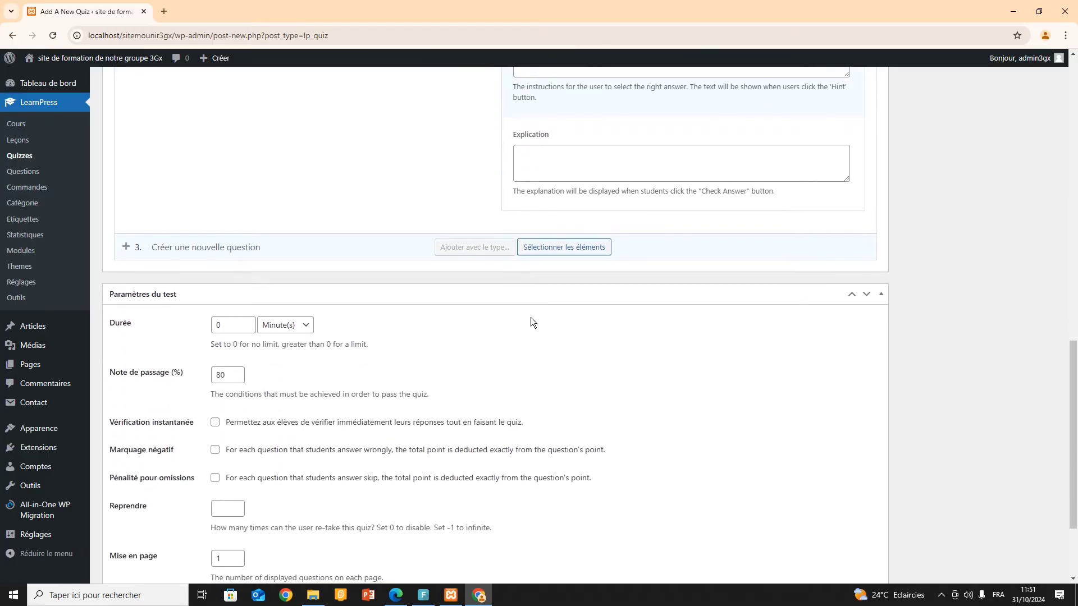
{"action": "scroll", "coordinate": [208, 297], "scroll_direction": "down", "scroll_amount": 1}
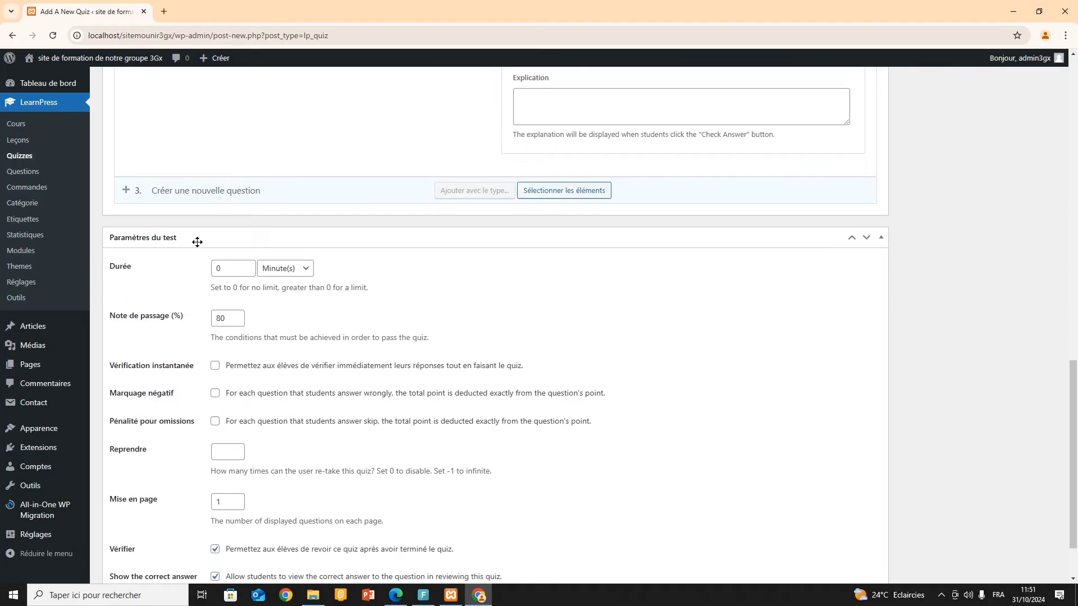
{"action": "scroll", "coordinate": [207, 247], "scroll_direction": "up", "scroll_amount": 1}
{"action": "left_click_drag", "start_coordinate": [231, 325], "coordinate": [201, 327]}
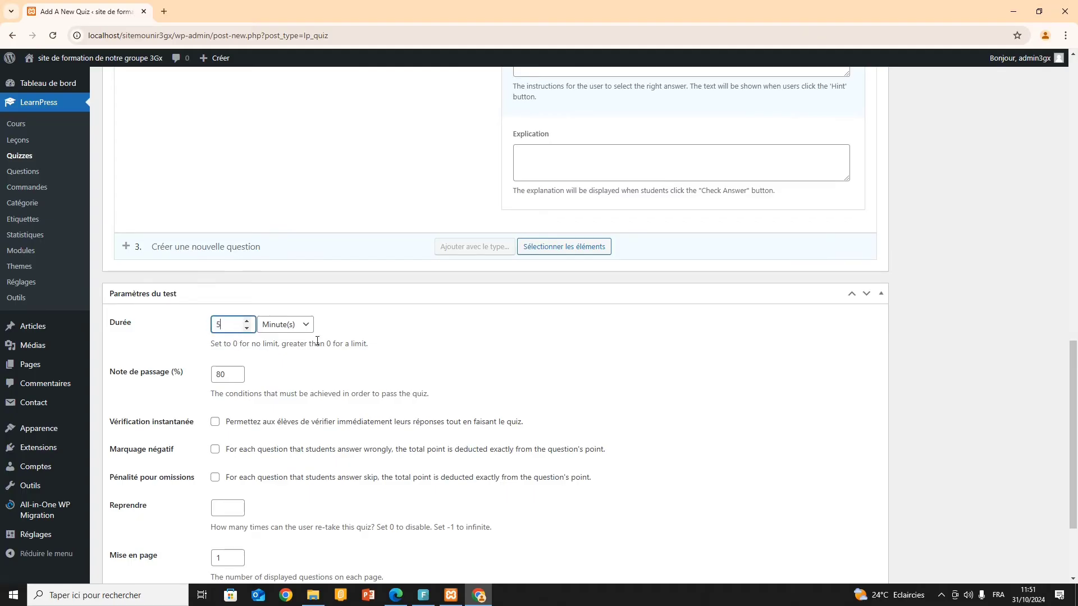
{"action": "type", "text": "5"}
{"action": "scroll", "coordinate": [153, 384], "scroll_direction": "up", "scroll_amount": 3}
{"action": "scroll", "coordinate": [153, 382], "scroll_direction": "up", "scroll_amount": 5}
{"action": "scroll", "coordinate": [453, 329], "scroll_direction": "down", "scroll_amount": 8}
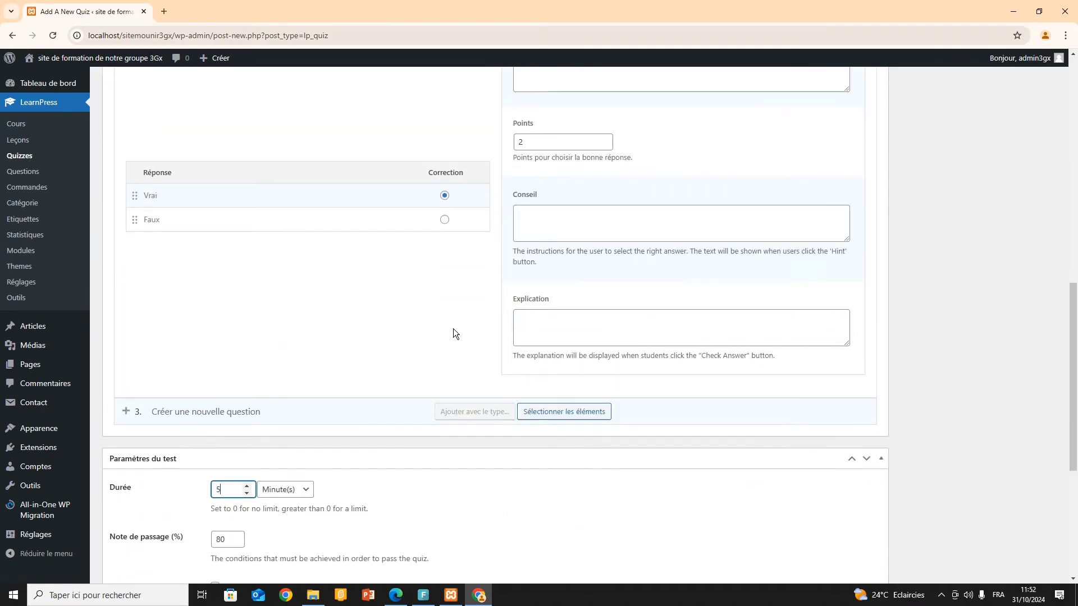
{"action": "double_click", "coordinate": [223, 377]}
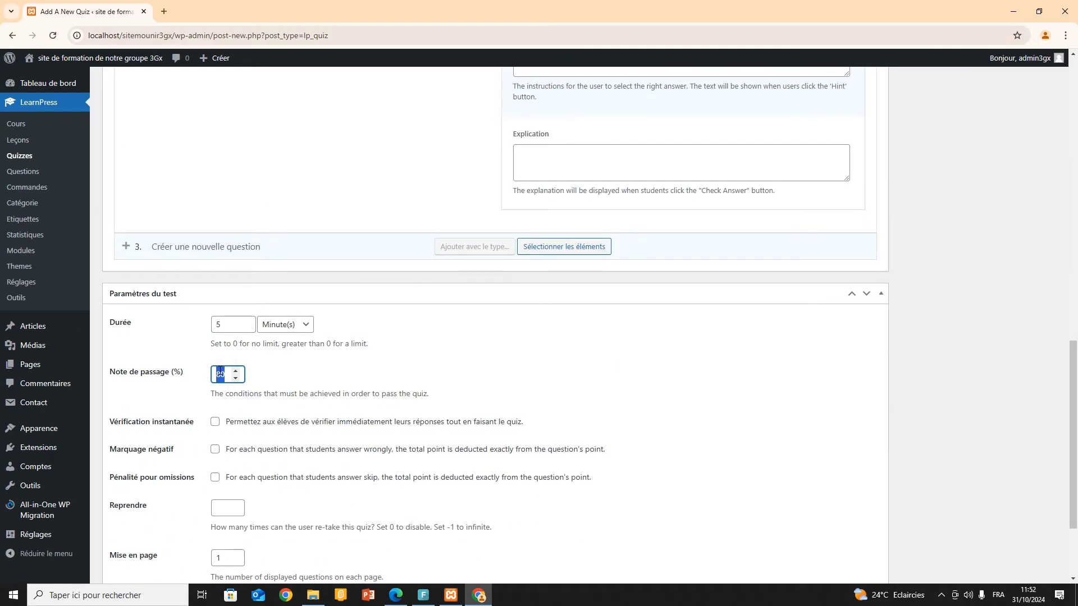
{"action": "type", "text": "60"}
Step: Review both questions' correct answers and points against the quiz's duration and passing grade
{"action": "scroll", "coordinate": [330, 289], "scroll_direction": "up", "scroll_amount": 4}
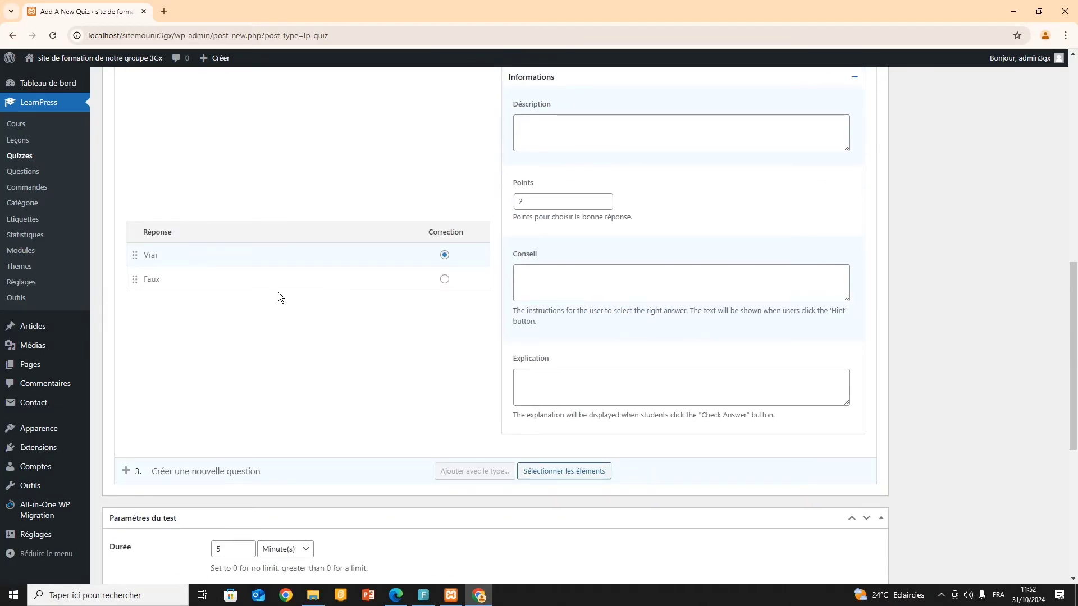
{"action": "scroll", "coordinate": [355, 309], "scroll_direction": "up", "scroll_amount": 3}
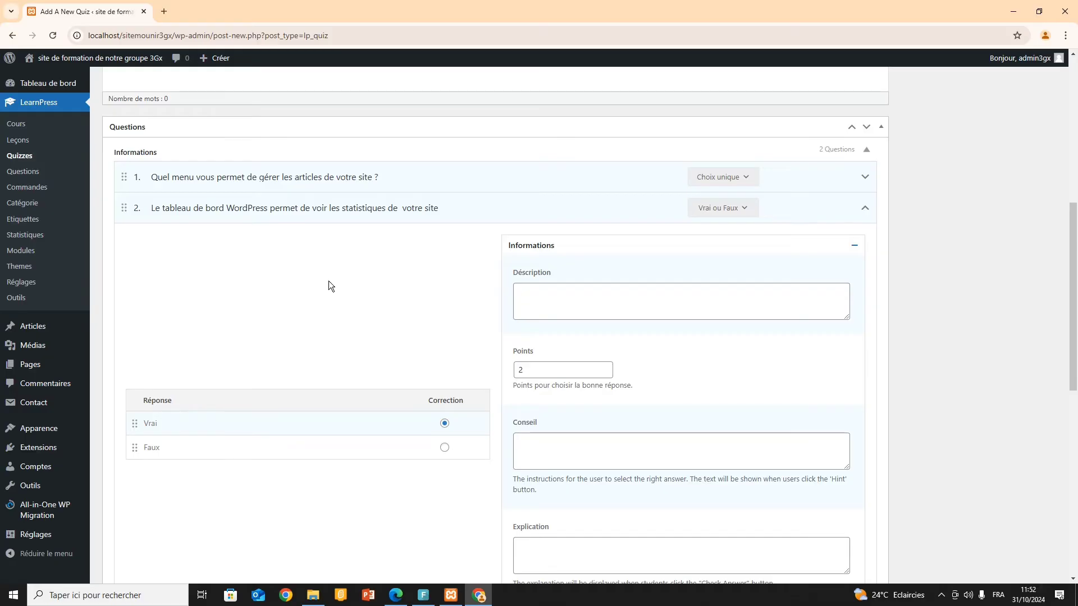
{"action": "scroll", "coordinate": [330, 288], "scroll_direction": "down", "scroll_amount": 7}
{"action": "scroll", "coordinate": [326, 344], "scroll_direction": "up", "scroll_amount": 3}
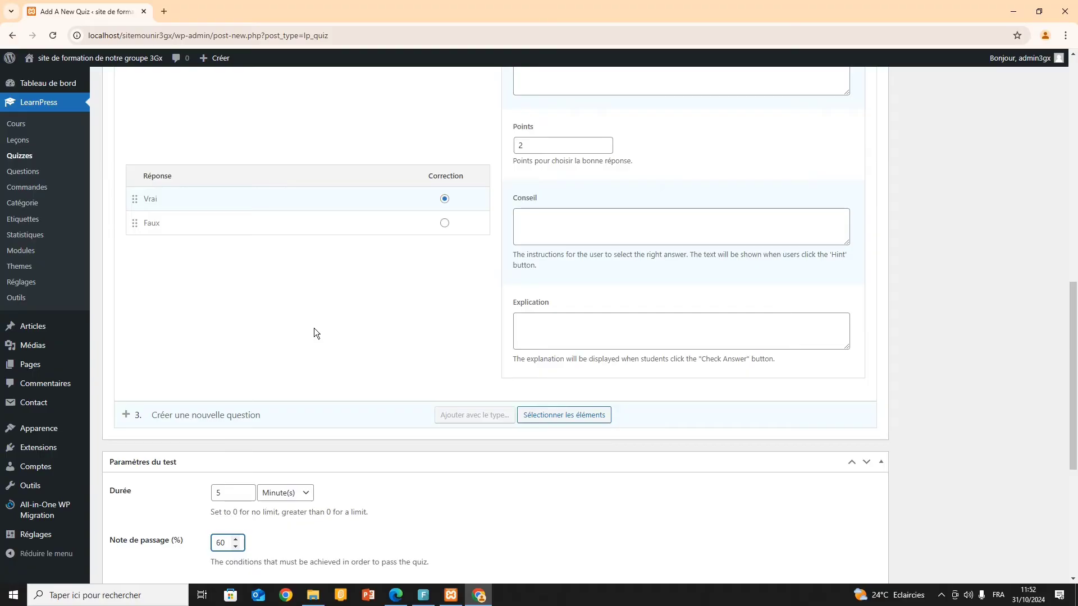
{"action": "scroll", "coordinate": [312, 330], "scroll_direction": "up", "scroll_amount": 7}
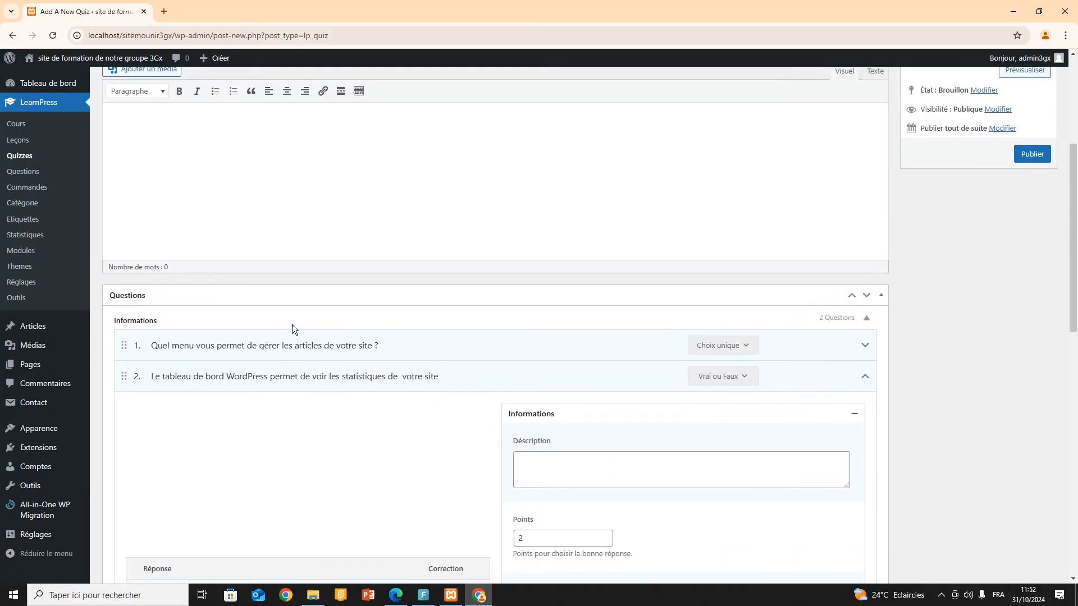
{"action": "scroll", "coordinate": [307, 397], "scroll_direction": "down", "scroll_amount": 3}
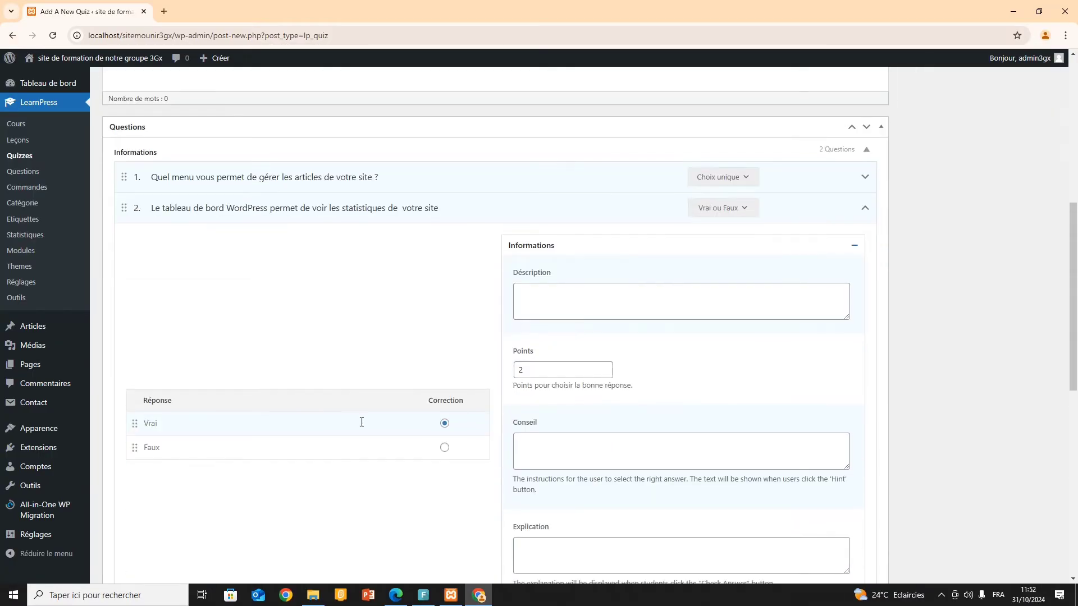
{"action": "double_click", "coordinate": [238, 177]}
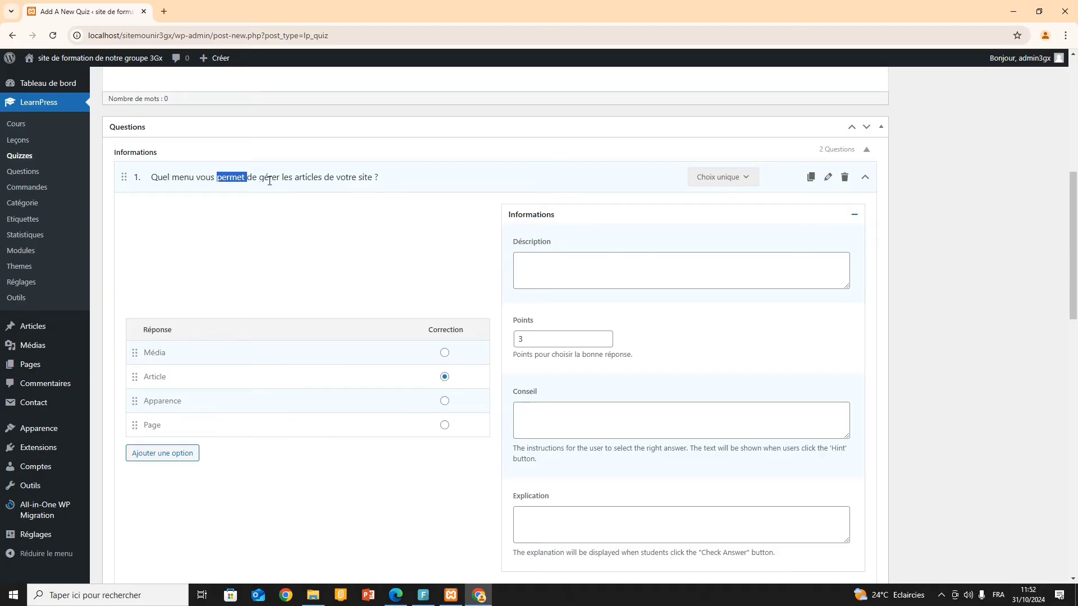
{"action": "left_click", "coordinate": [276, 178]}
{"action": "double_click", "coordinate": [276, 178]}
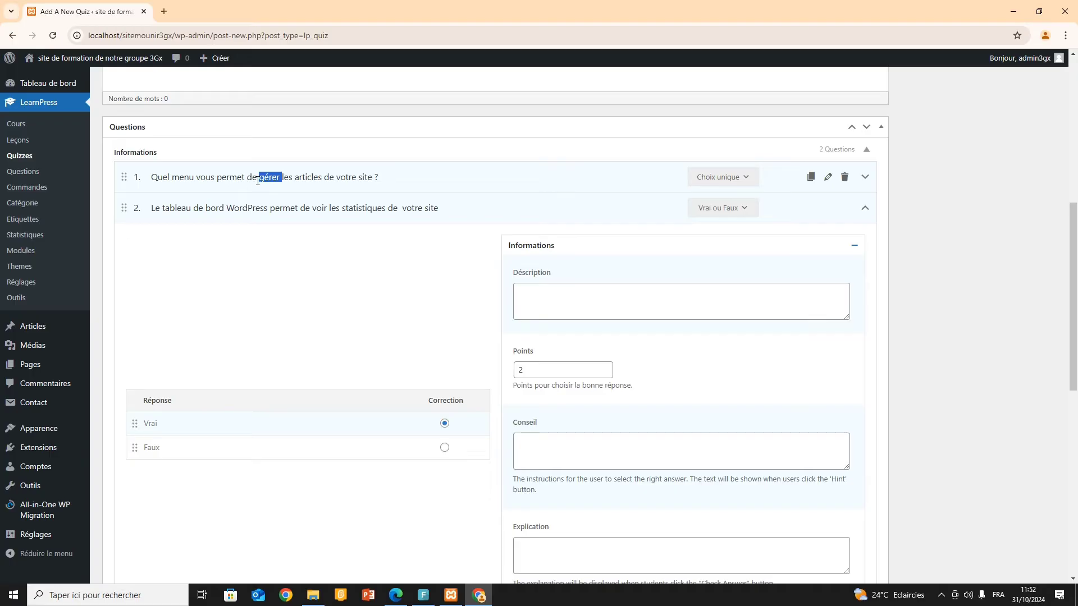
{"action": "left_click", "coordinate": [279, 208]}
{"action": "double_click", "coordinate": [279, 209]}
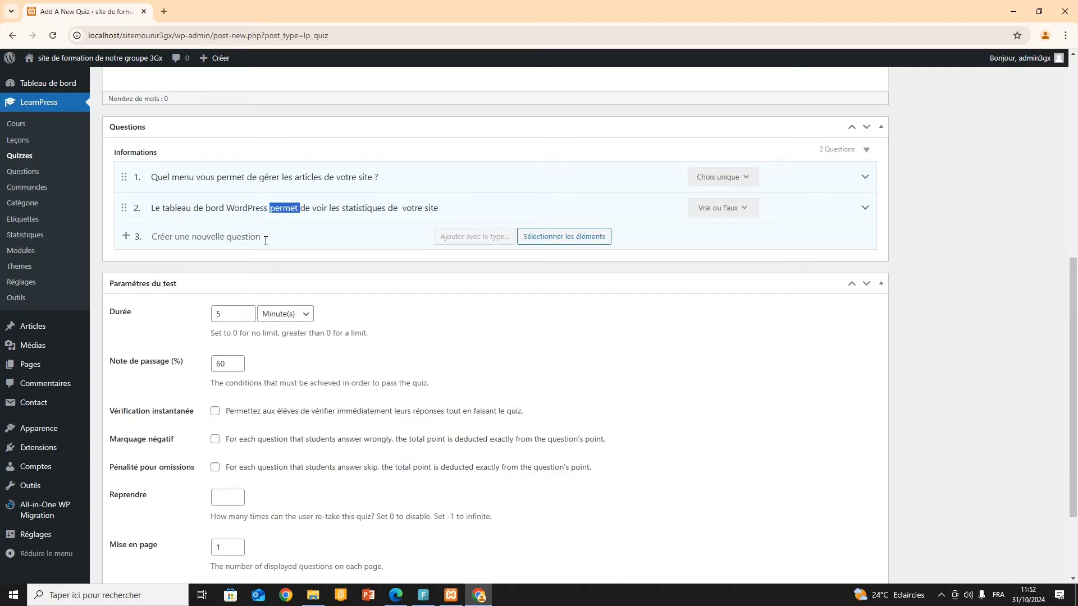
{"action": "left_click", "coordinate": [330, 209]}
Step: Enable Vérification instantanée for the quiz and set Reprendre to 1
{"action": "scroll", "coordinate": [175, 416], "scroll_direction": "down", "scroll_amount": 3}
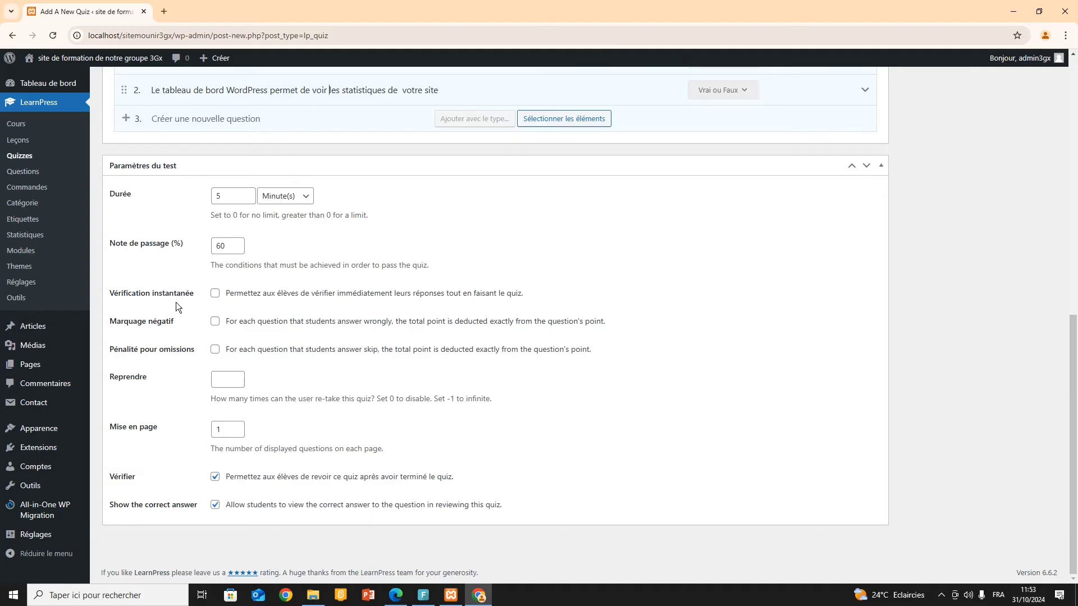
{"action": "left_click", "coordinate": [215, 293]}
{"action": "left_click", "coordinate": [222, 379]}
{"action": "type", "text": "1"}
Step: Set the quiz's Mise en page to 2 questions per page
{"action": "double_click", "coordinate": [214, 428]}
{"action": "type", "text": "2"}
{"action": "left_click", "coordinate": [297, 434]}
Step: Look over the remaining test settings and publish the section 1 quiz
{"action": "scroll", "coordinate": [487, 517], "scroll_direction": "up", "scroll_amount": 1}
{"action": "scroll", "coordinate": [466, 514], "scroll_direction": "down", "scroll_amount": 1}
{"action": "scroll", "coordinate": [460, 508], "scroll_direction": "up", "scroll_amount": 2}
{"action": "scroll", "coordinate": [459, 508], "scroll_direction": "down", "scroll_amount": 2}
{"action": "scroll", "coordinate": [459, 508], "scroll_direction": "up", "scroll_amount": 8}
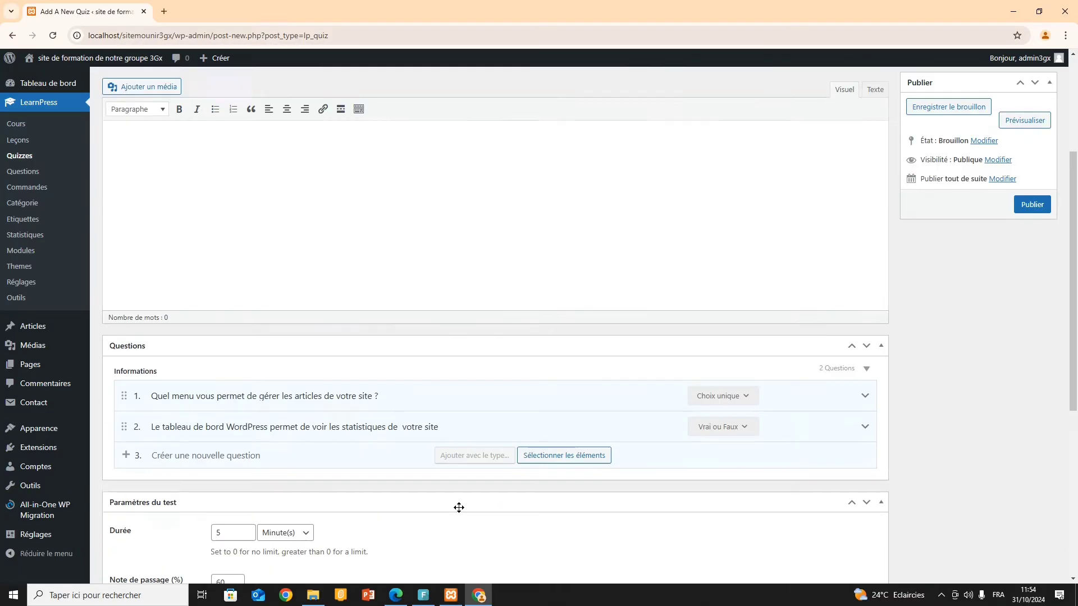
{"action": "left_click", "coordinate": [1032, 317]}
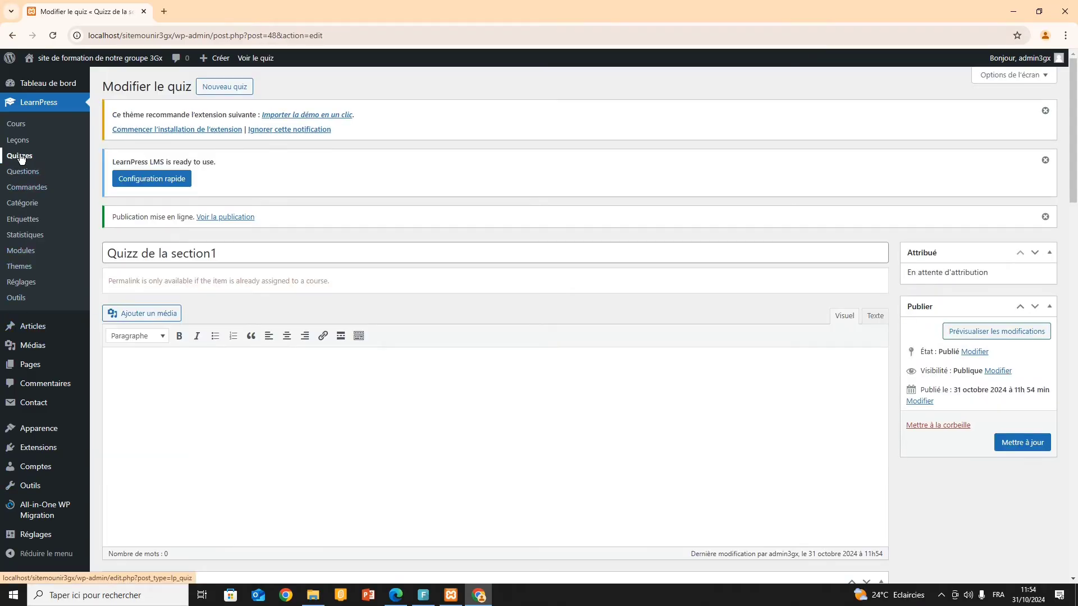
Step: Create a new quiz titled "Quizz de la section2"
{"action": "left_click", "coordinate": [20, 156]}
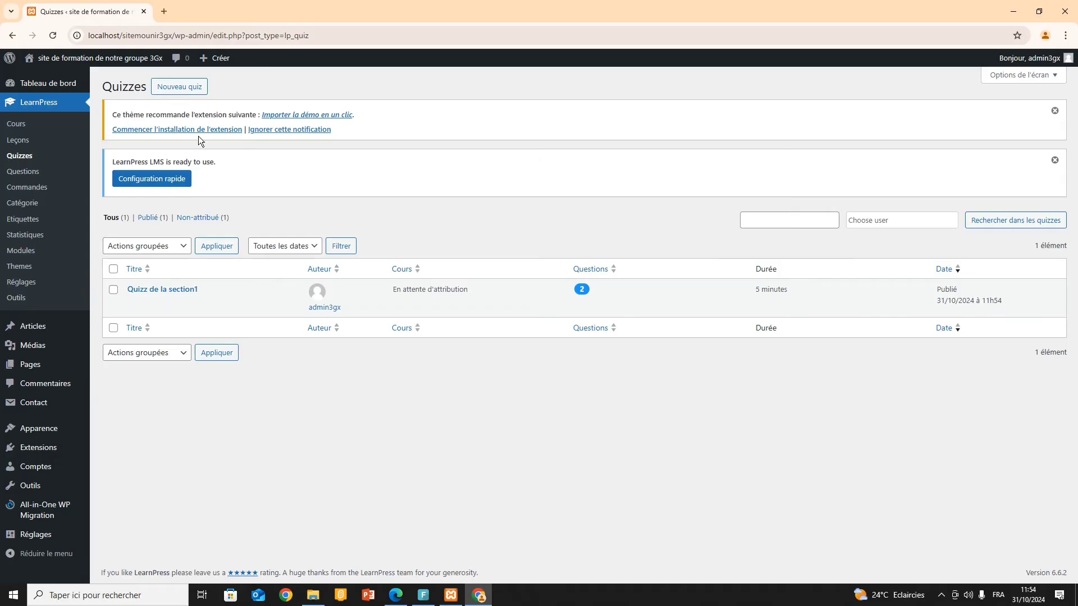
{"action": "left_click", "coordinate": [178, 87]}
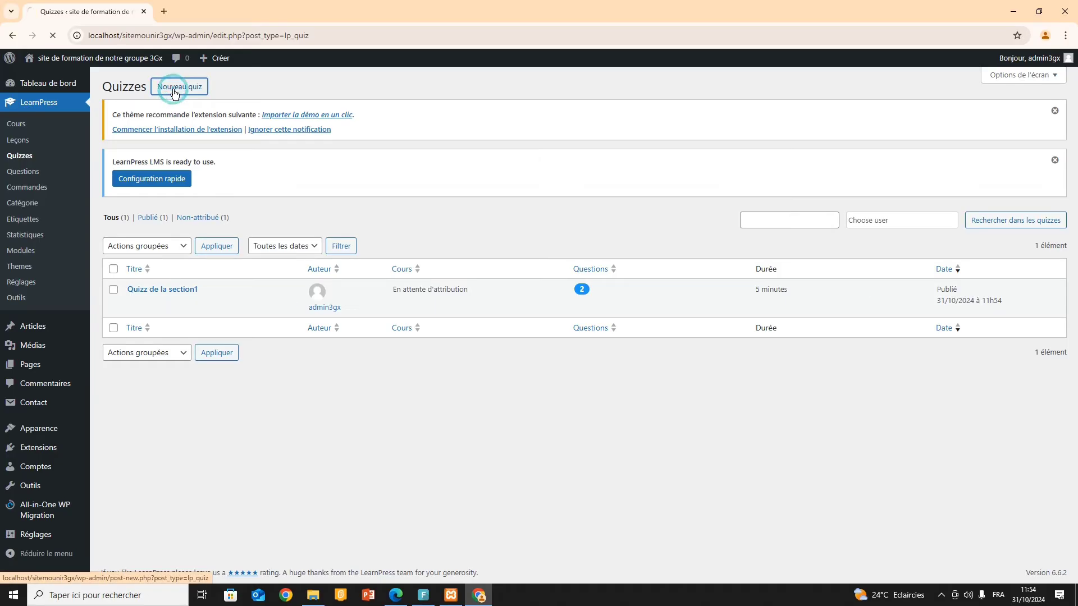
{"action": "left_click", "coordinate": [164, 166]}
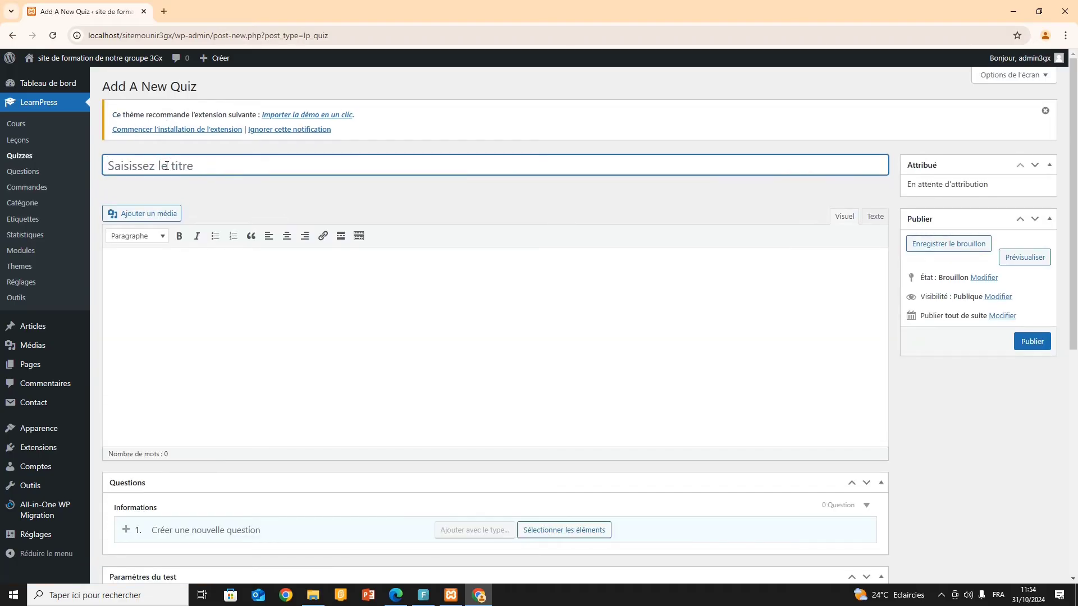
{"action": "type", "text": "Quizz de kla"}
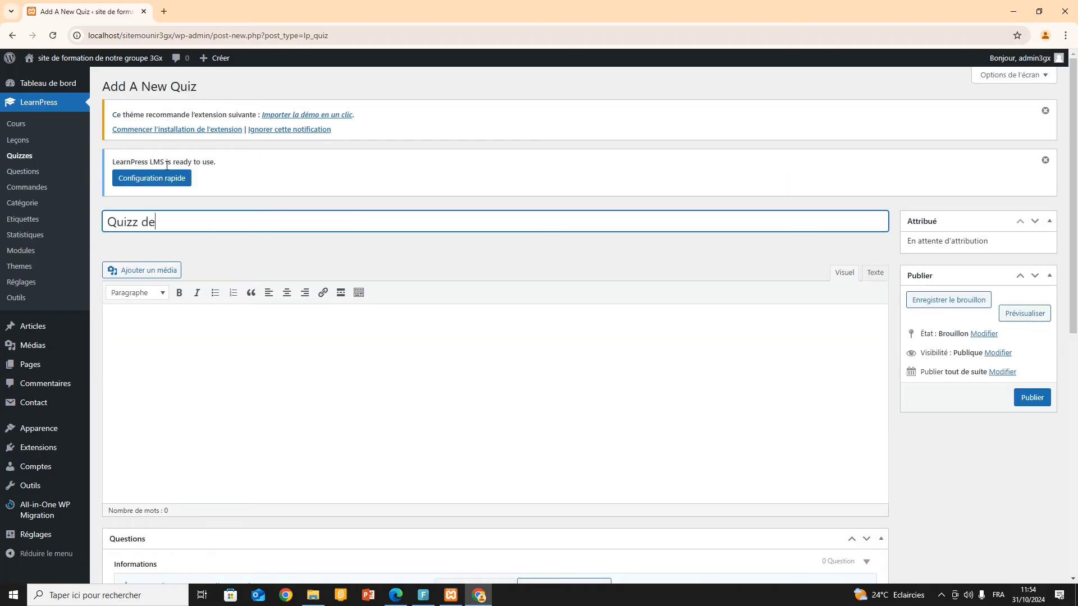
{"action": "key", "text": "BackSpace"}
{"action": "key", "text": "BackSpace"}
{"action": "key", "text": "BackSpace"}
{"action": "type", "text": "la section2"}
Step: Add the Choix unique question "Quel outil dans le tableau de bord vous permet d'ajouter des fonctionnalités à votre site ?" to the quiz
{"action": "scroll", "coordinate": [169, 414], "scroll_direction": "down", "scroll_amount": 4}
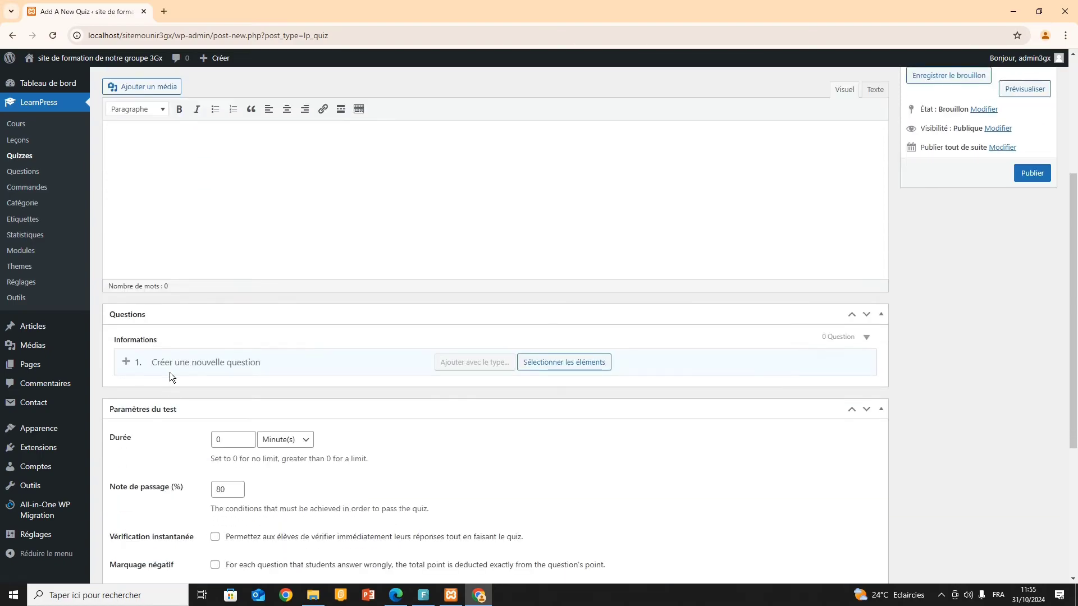
{"action": "key", "text": "alt+Tab"}
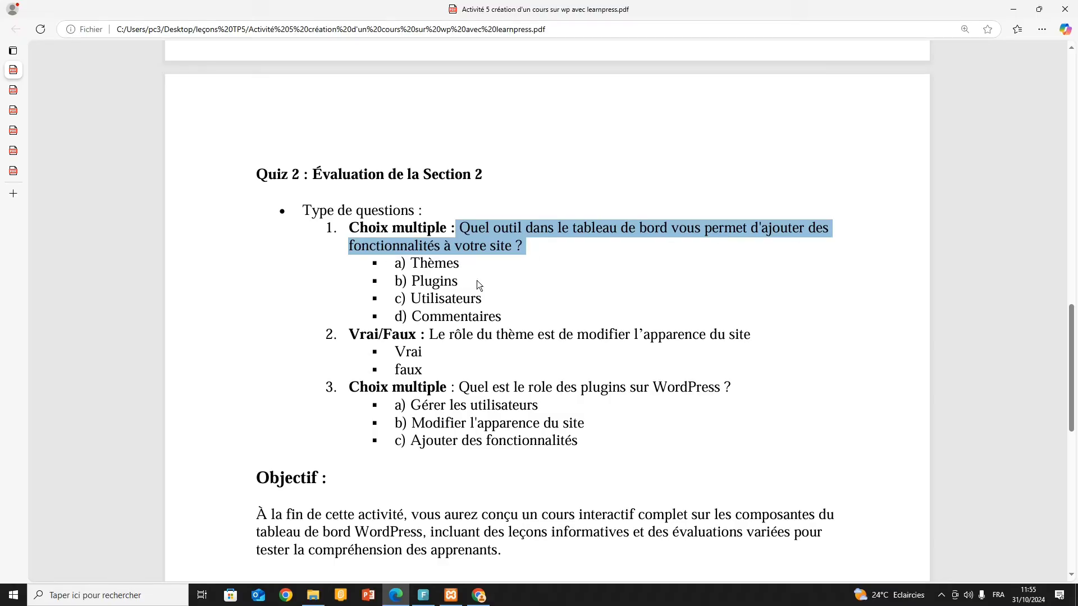
{"action": "key", "text": "alt+Tab"}
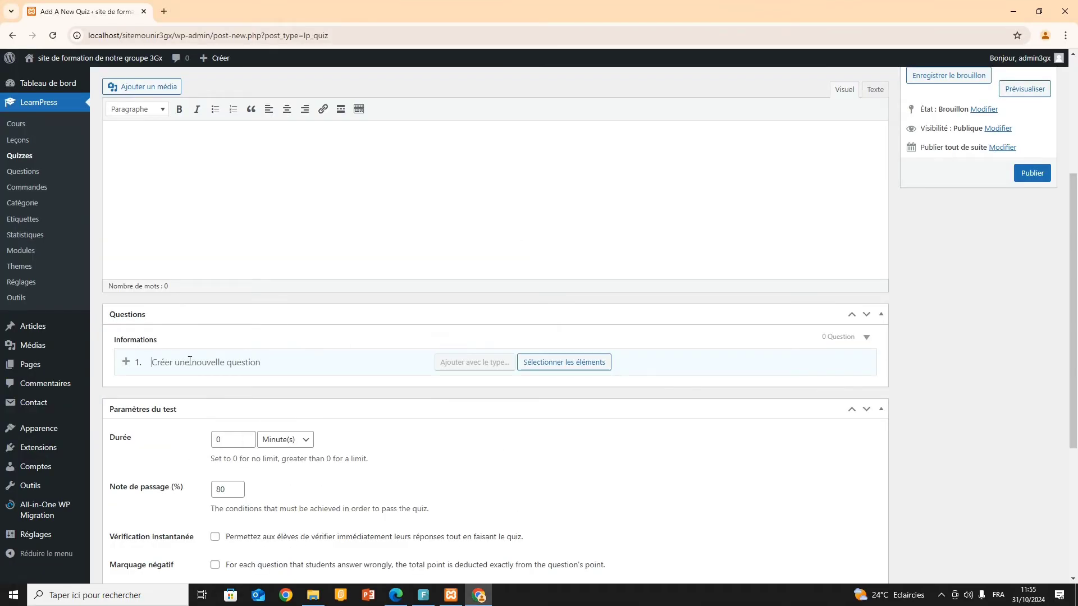
{"action": "type", "text": "tableau de bord vous permet d'ajouter des  fonctionnalités à votre site ?"}
{"action": "mouse_move", "coordinate": [463, 365]}
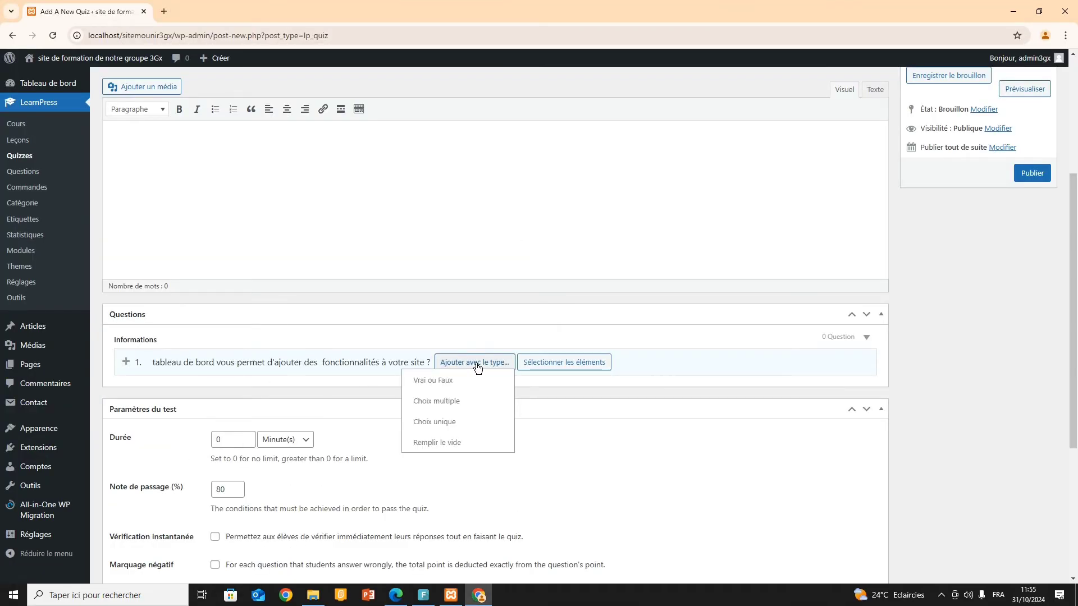
{"action": "left_click", "coordinate": [460, 428]}
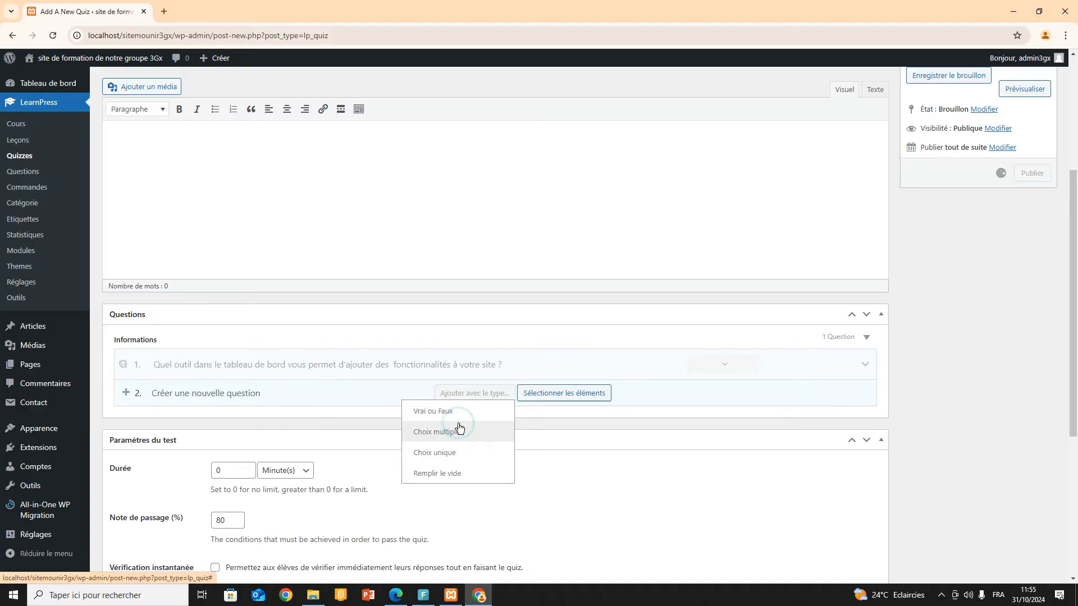
Step: Check the first question's answers in the Activité 5 PDF and enter "Thèmes" and "Plugins" as its first two options
{"action": "key", "text": "alt+Tab"}
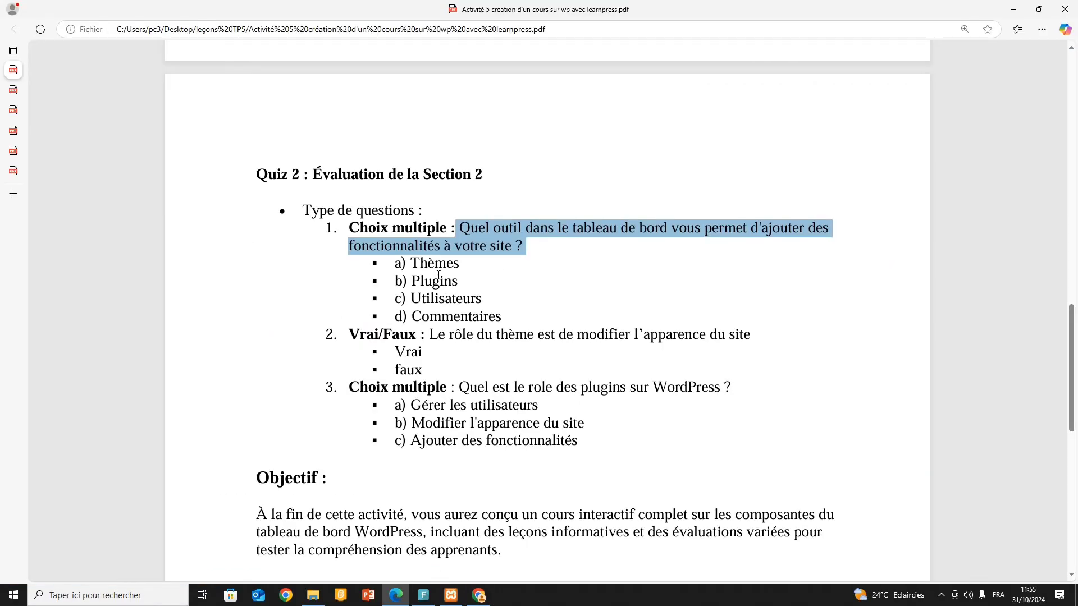
{"action": "left_click", "coordinate": [439, 276]}
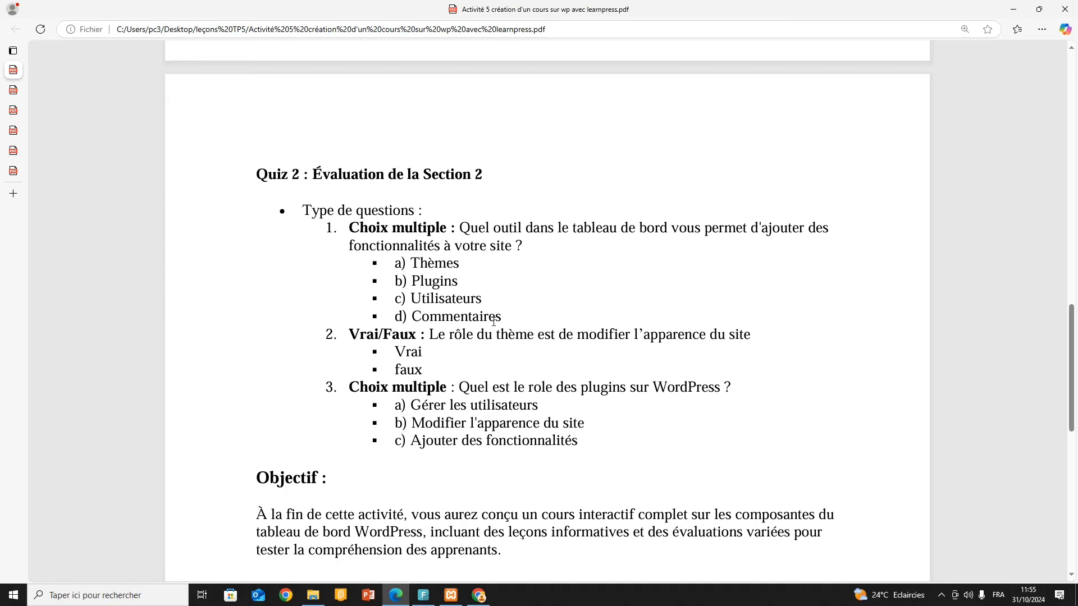
{"action": "key", "text": "alt+Tab"}
{"action": "scroll", "coordinate": [234, 389], "scroll_direction": "down", "scroll_amount": 4}
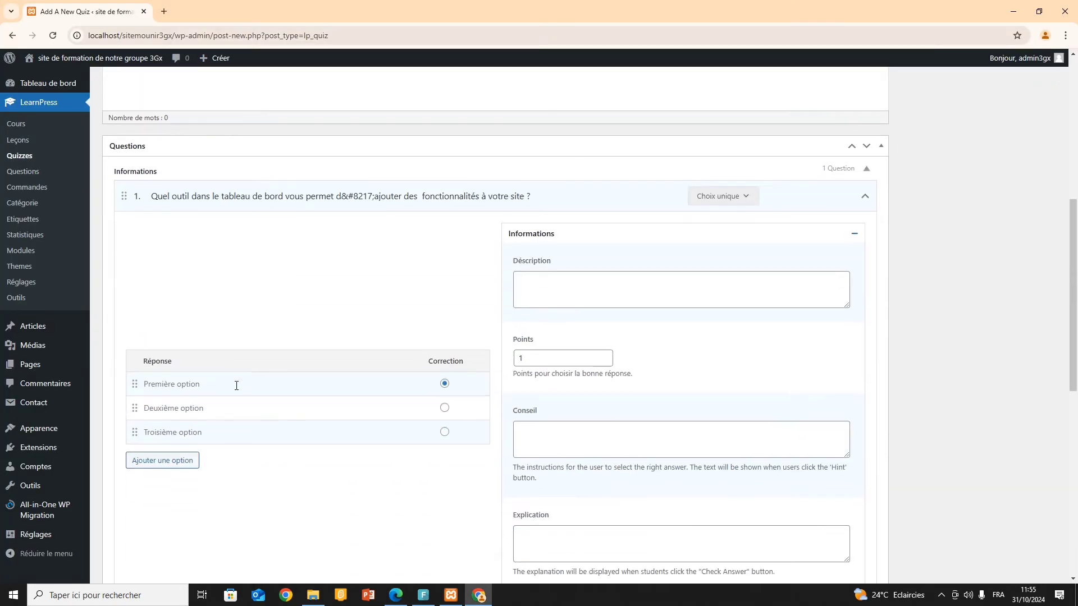
{"action": "double_click", "coordinate": [230, 327]}
{"action": "left_click", "coordinate": [230, 328]}
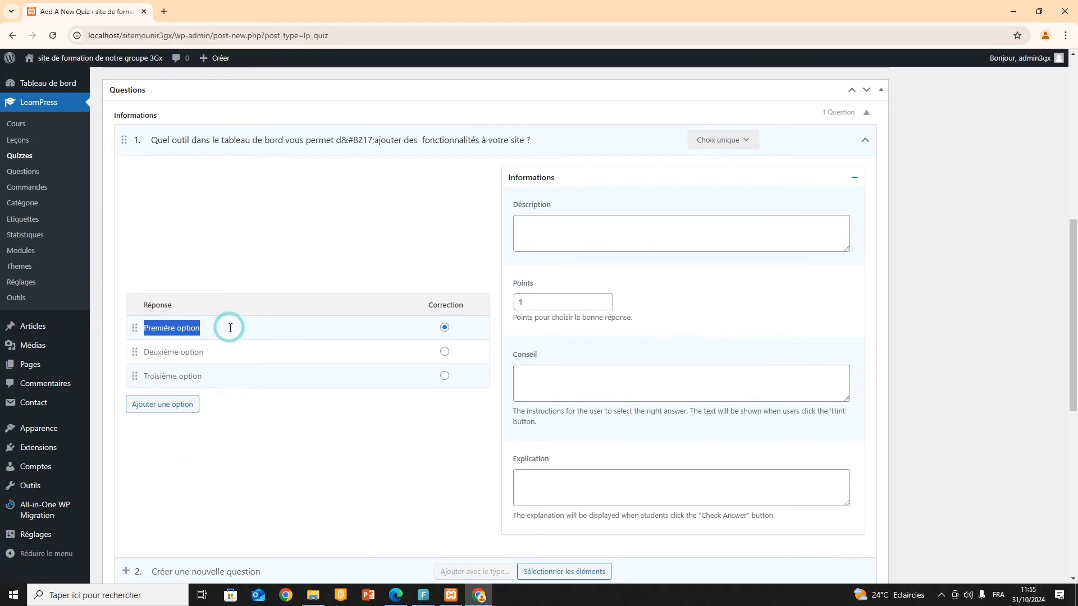
{"action": "type", "text": "Thèmes"}
{"action": "triple_click", "coordinate": [201, 351]}
{"action": "type", "text": "Plu"}
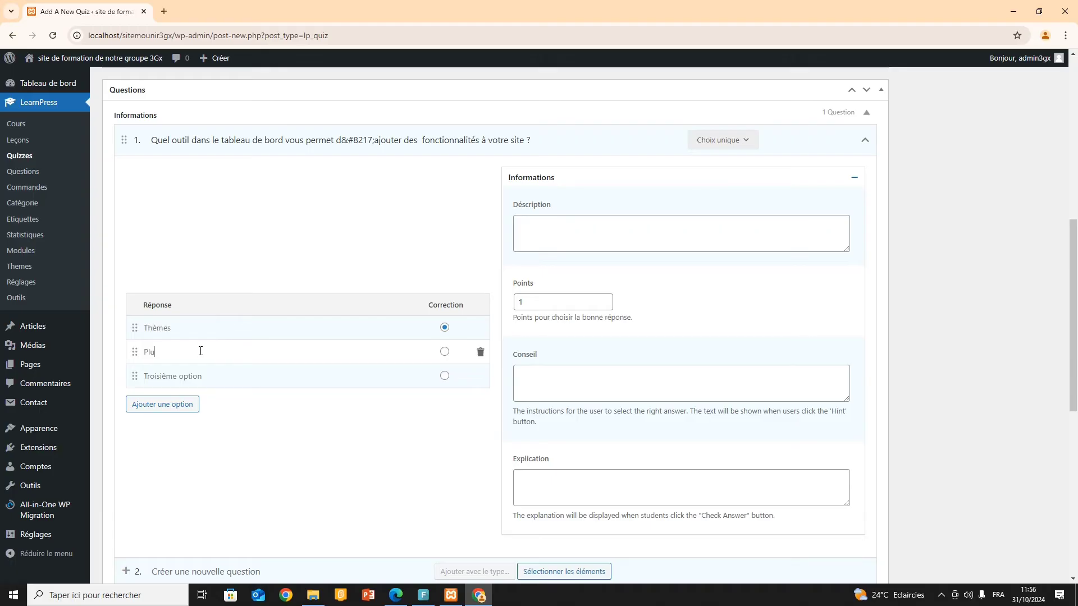
{"action": "type", "text": "gins"}
Step: Set the third answer option to "Utilisateurs" and add a fourth option, "Commentaires"
{"action": "triple_click", "coordinate": [196, 371]}
{"action": "type", "text": "Utilisateurs"}
{"action": "left_click", "coordinate": [166, 405]}
{"action": "left_click", "coordinate": [170, 388]}
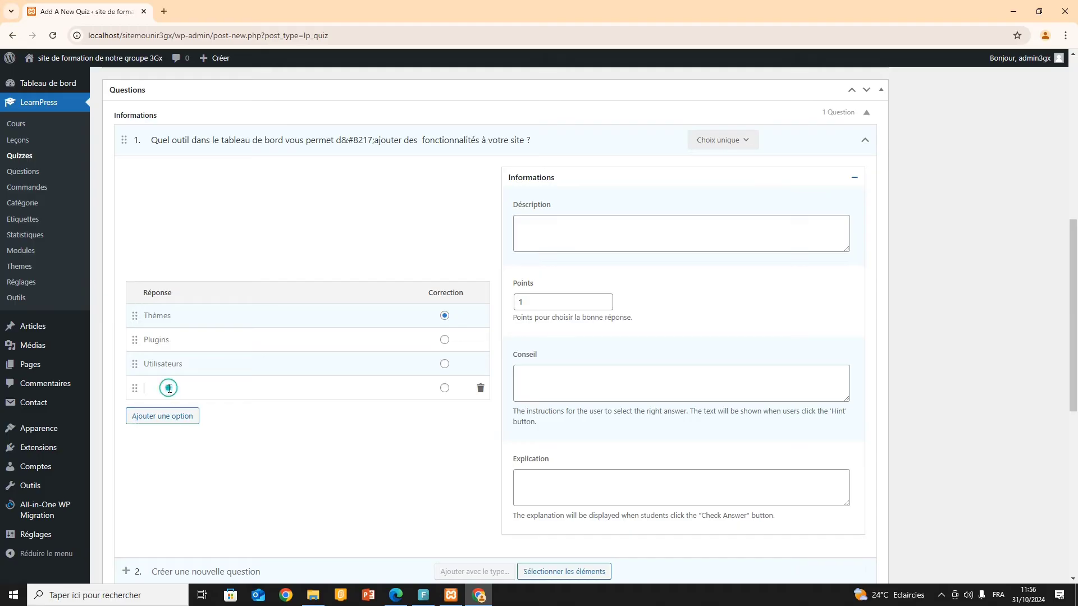
{"action": "type", "text": "Commentaires"}
Step: Mark "Plugins" as the correct answer to the first question and set its points to 2
{"action": "scroll", "coordinate": [185, 380], "scroll_direction": "up", "scroll_amount": 2}
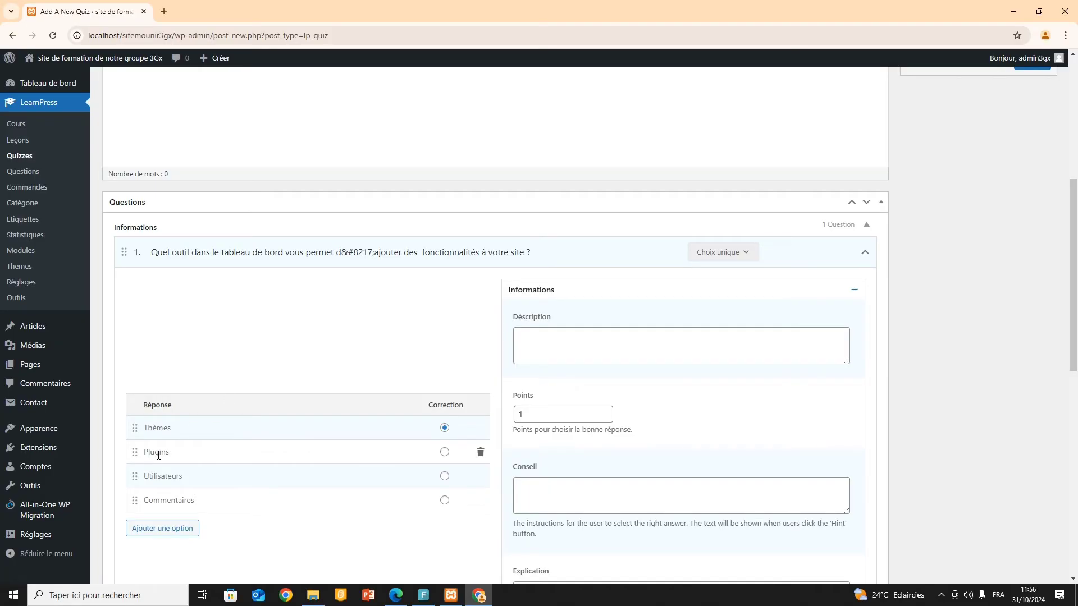
{"action": "left_click", "coordinate": [444, 452]}
{"action": "left_click", "coordinate": [532, 416]}
{"action": "double_click", "coordinate": [518, 416]}
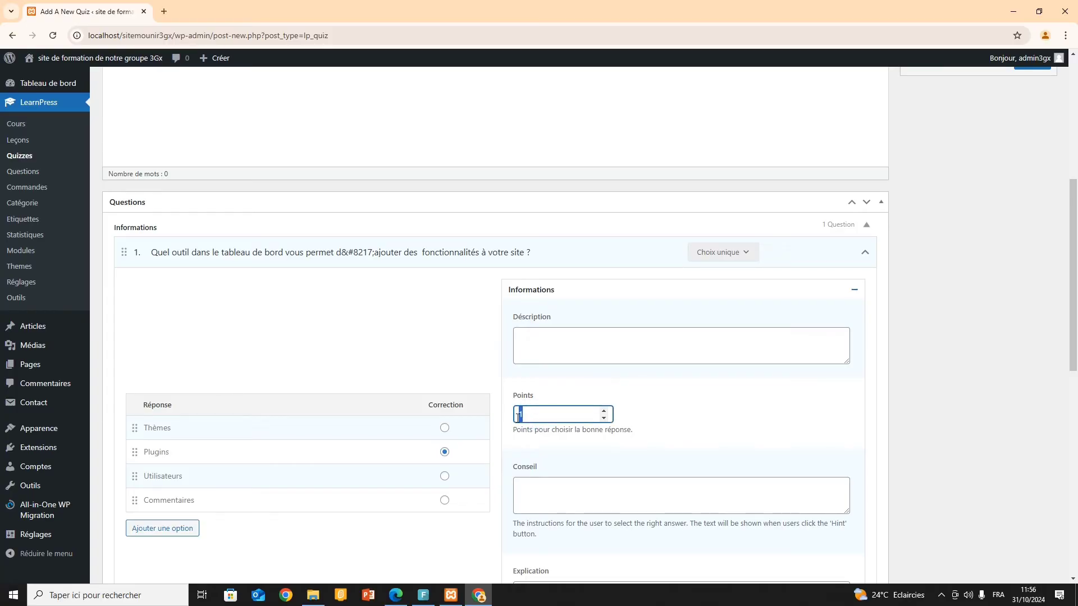
{"action": "type", "text": "2"}
Step: Copy "Le rôle du thème est de modifier l'apparence du site" from the PDF and add it as a Vrai ou Faux question
{"action": "scroll", "coordinate": [533, 407], "scroll_direction": "down", "scroll_amount": 7}
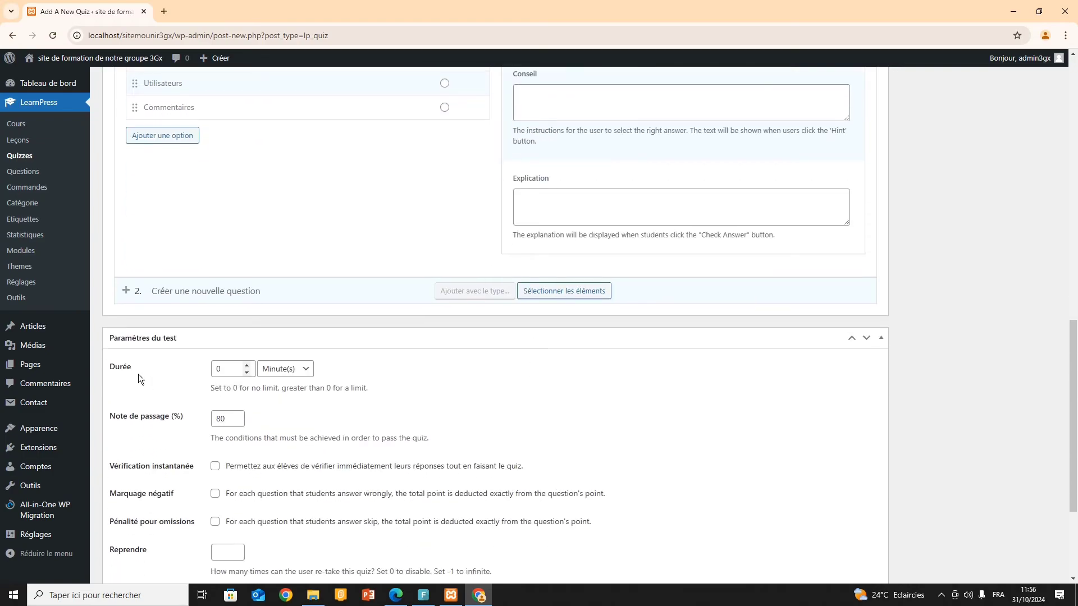
{"action": "left_click", "coordinate": [183, 295]}
{"action": "key", "text": "alt+Tab"}
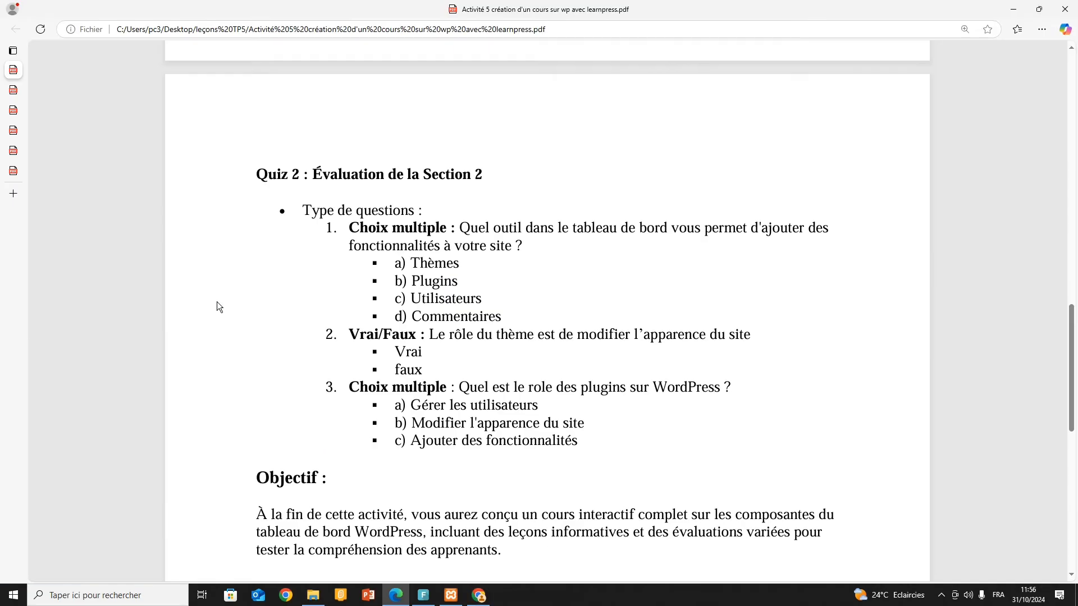
{"action": "scroll", "coordinate": [217, 303], "scroll_direction": "down", "scroll_amount": 1}
{"action": "left_click_drag", "start_coordinate": [430, 278], "coordinate": [748, 282]}
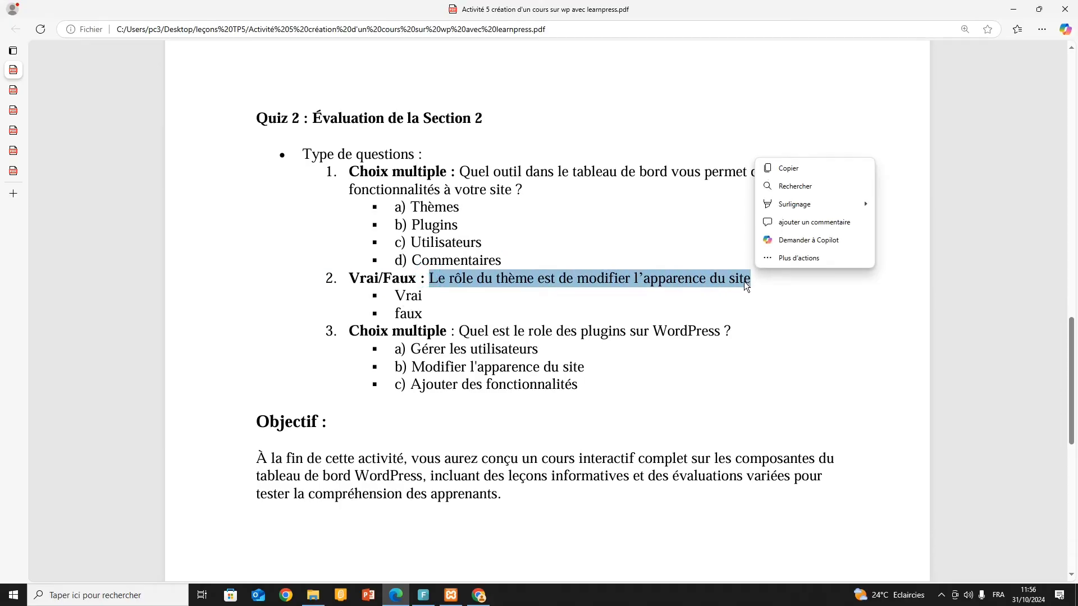
{"action": "key", "text": "ctrl+c"}
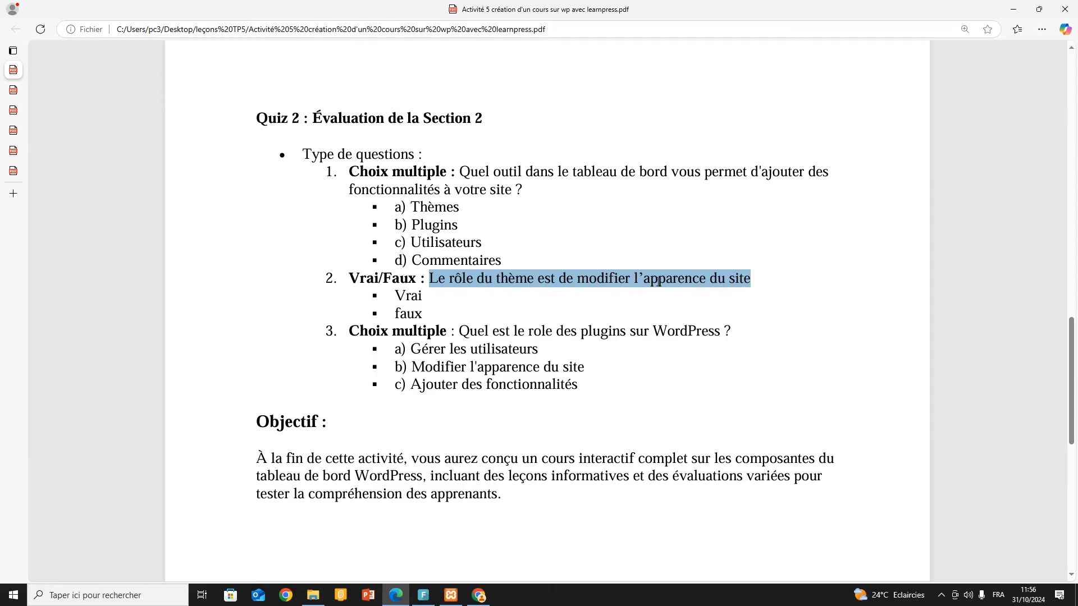
{"action": "key", "text": "alt+Tab"}
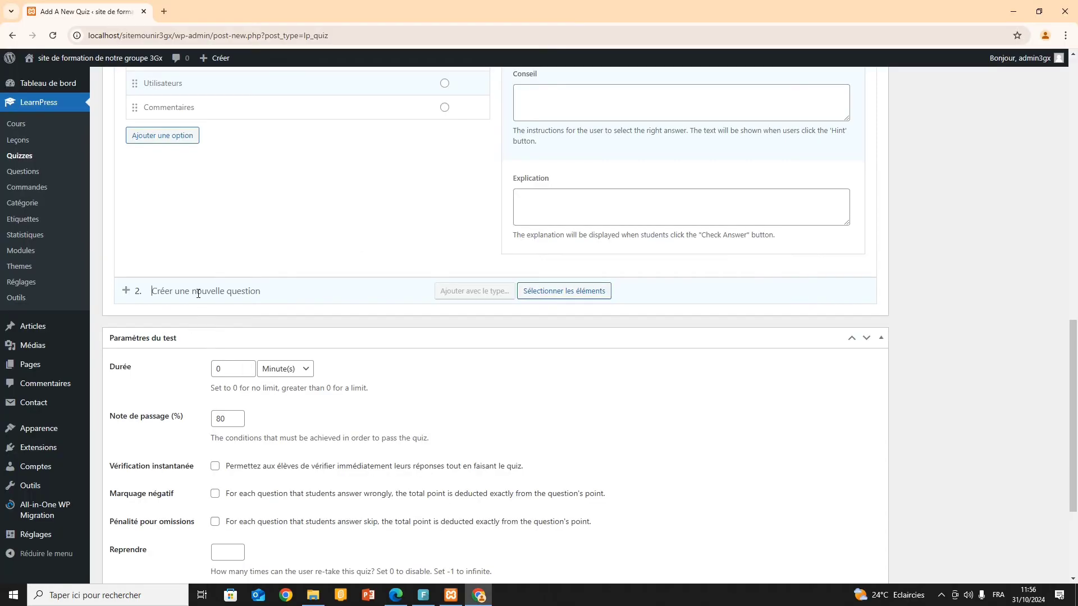
{"action": "left_click", "coordinate": [198, 293]}
{"action": "key", "text": "ctrl+v"}
{"action": "mouse_move", "coordinate": [433, 294]}
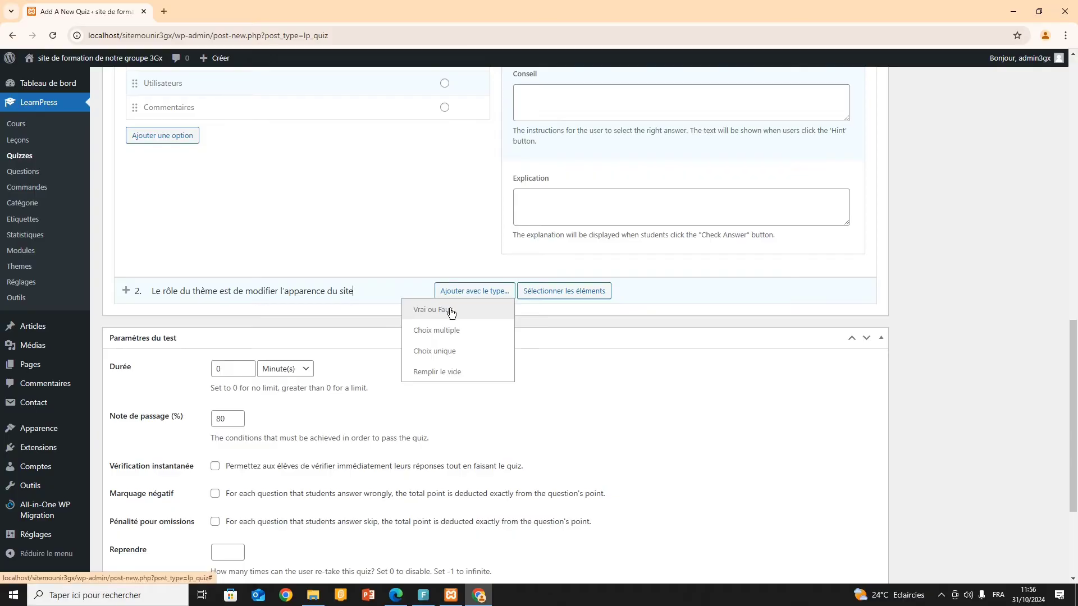
{"action": "left_click", "coordinate": [450, 310]}
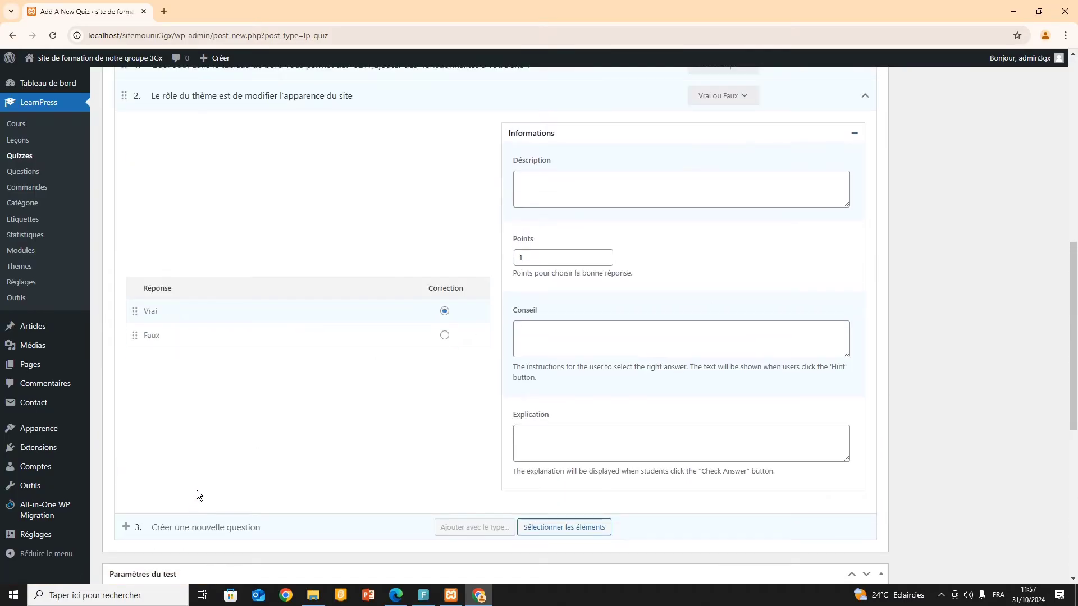
Step: Add a third question, "Quel est le role des plugins sur WordPress ?", with the Choix unique type
{"action": "scroll", "coordinate": [313, 170], "scroll_direction": "up", "scroll_amount": 5}
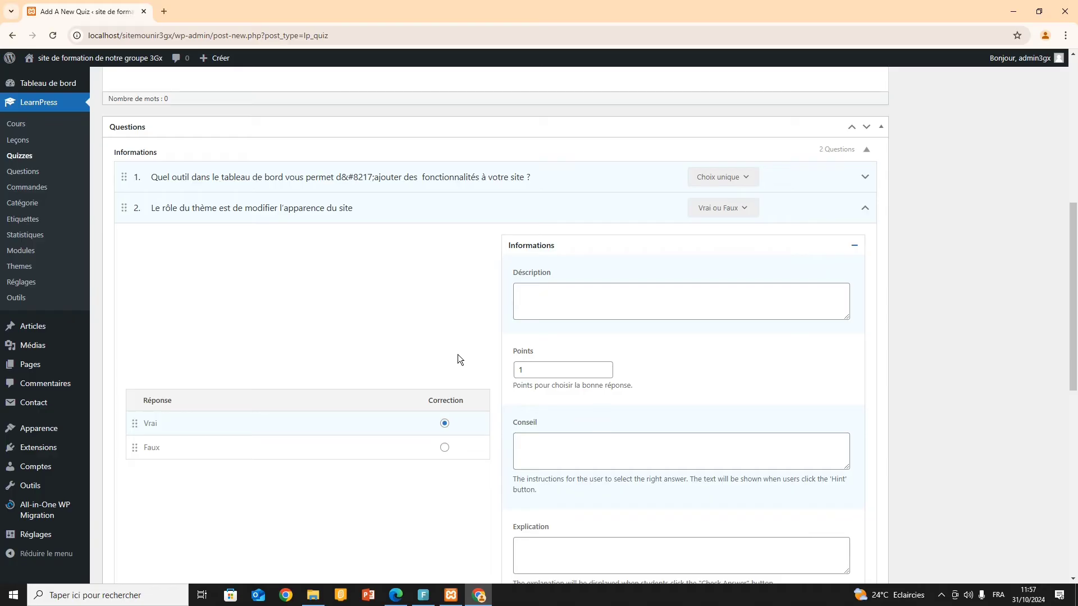
{"action": "scroll", "coordinate": [547, 375], "scroll_direction": "down", "scroll_amount": 4}
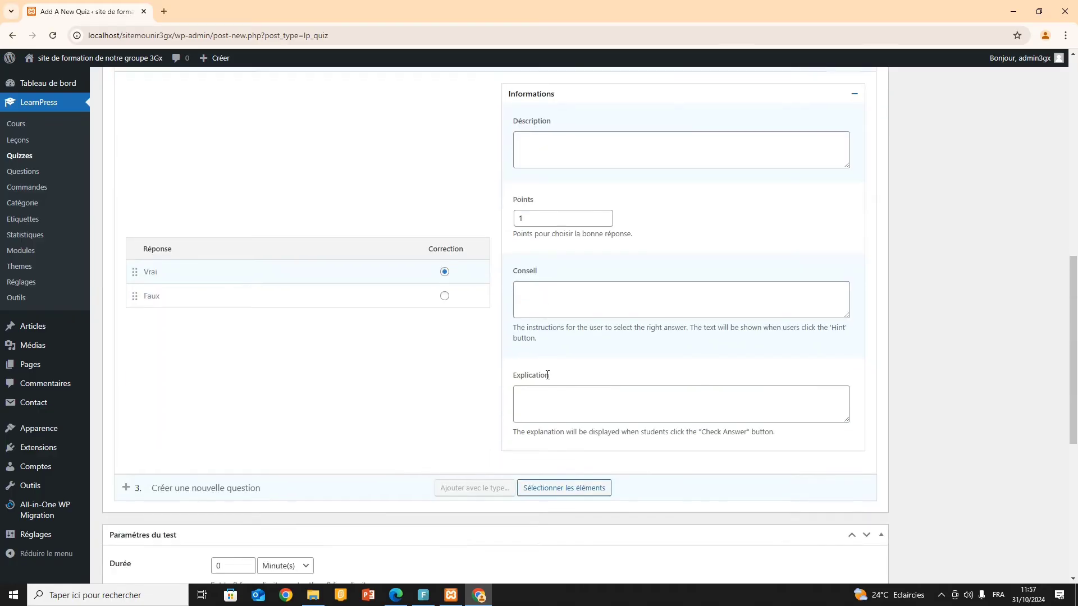
{"action": "left_click", "coordinate": [217, 416]}
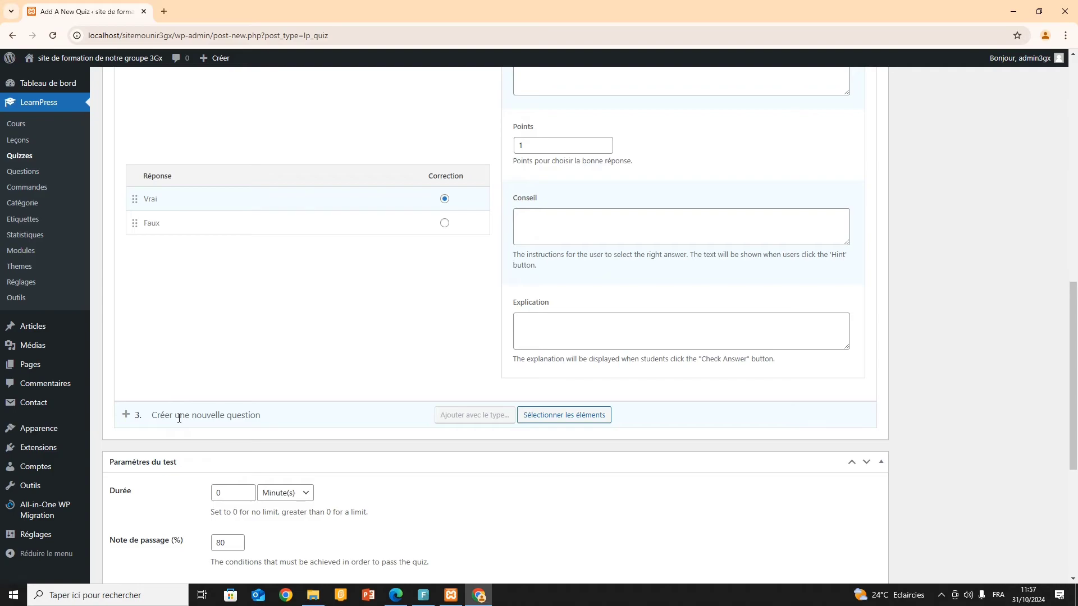
{"action": "key", "text": "ctrl+v"}
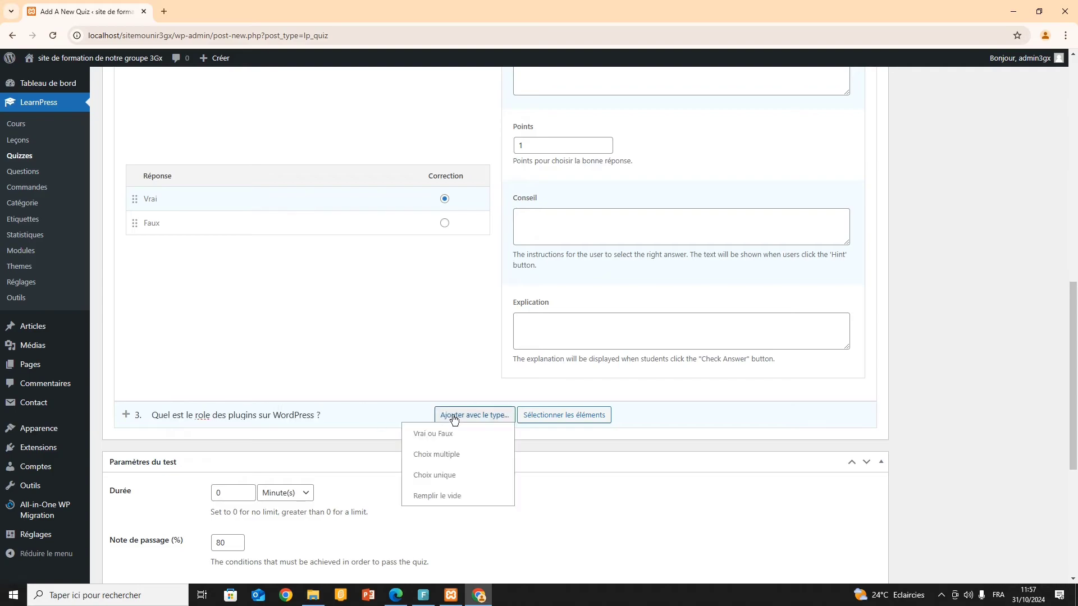
{"action": "mouse_move", "coordinate": [455, 417]}
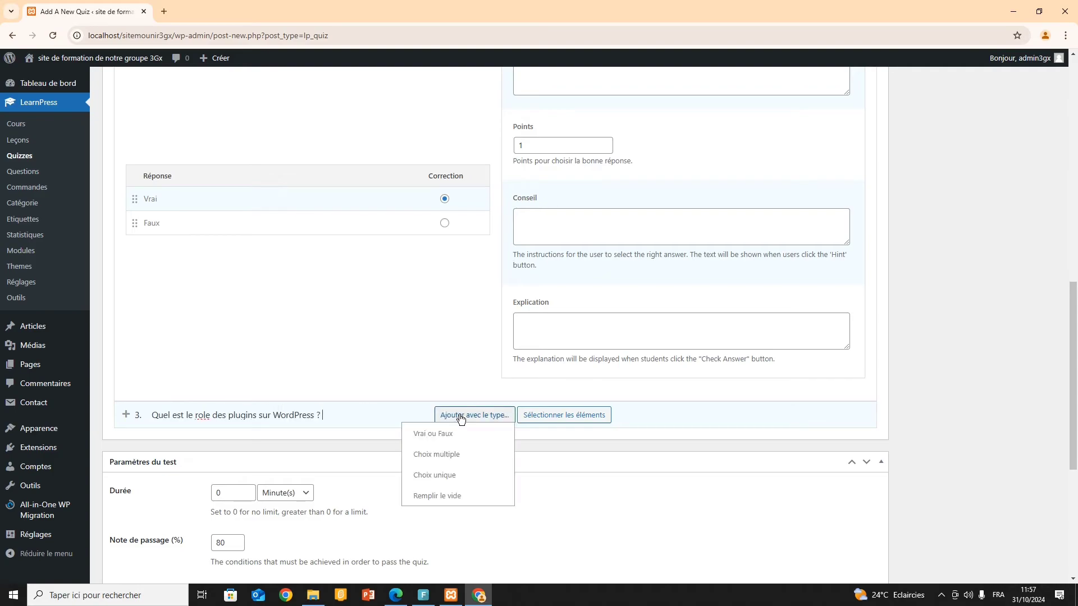
{"action": "left_click", "coordinate": [450, 475]}
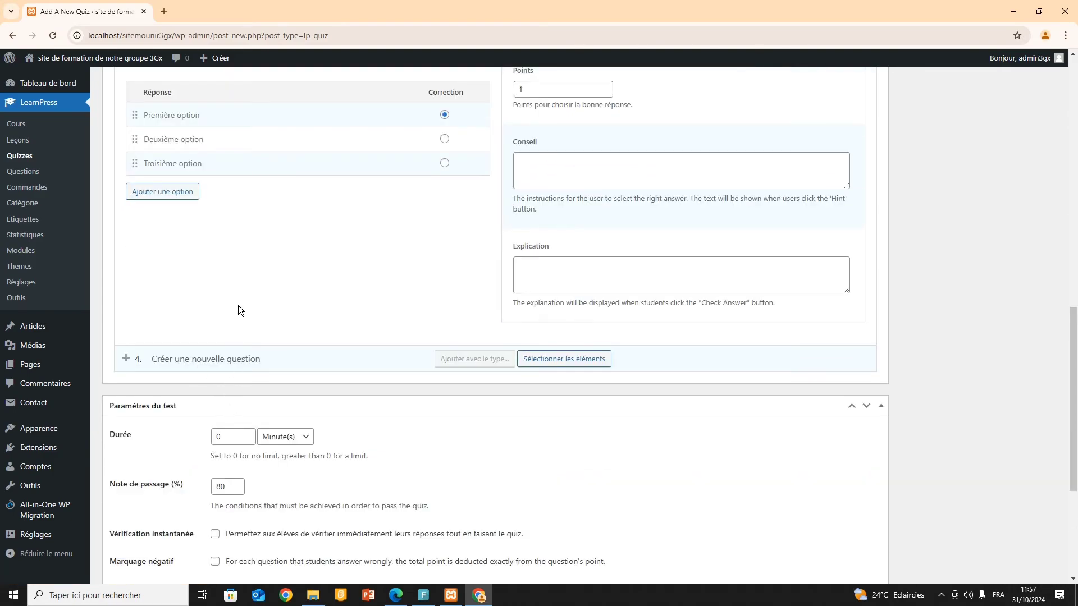
Step: Set the third question's answer options to "Gérer les utilisateurs", "Modifier l'apparence du site" and "Ajouter des fonctionnalités"
{"action": "scroll", "coordinate": [238, 308], "scroll_direction": "up", "scroll_amount": 1}
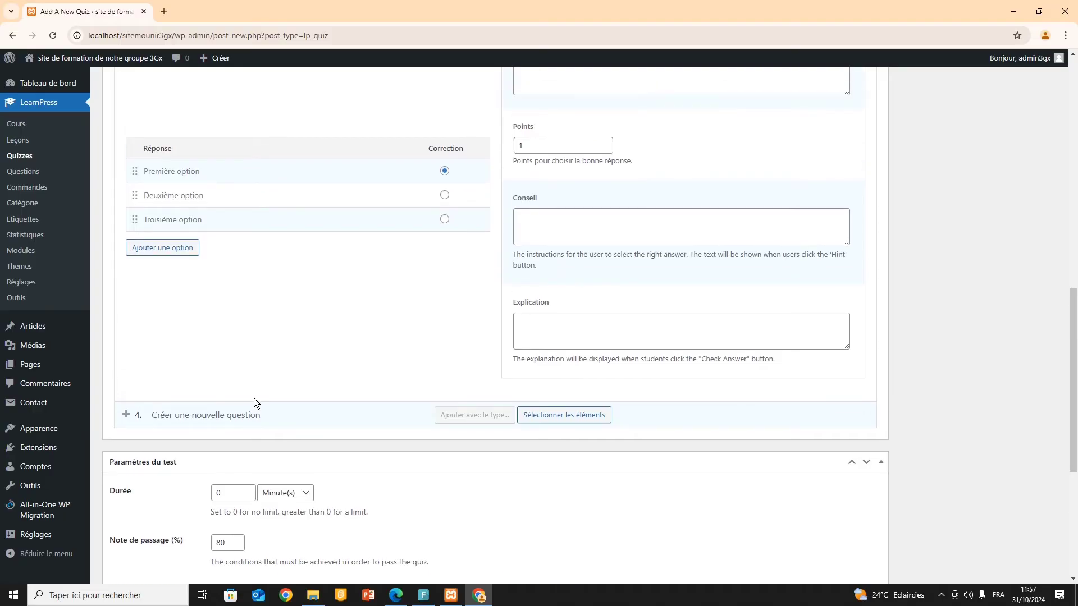
{"action": "scroll", "coordinate": [254, 398], "scroll_direction": "up", "scroll_amount": 3}
{"action": "triple_click", "coordinate": [216, 338]}
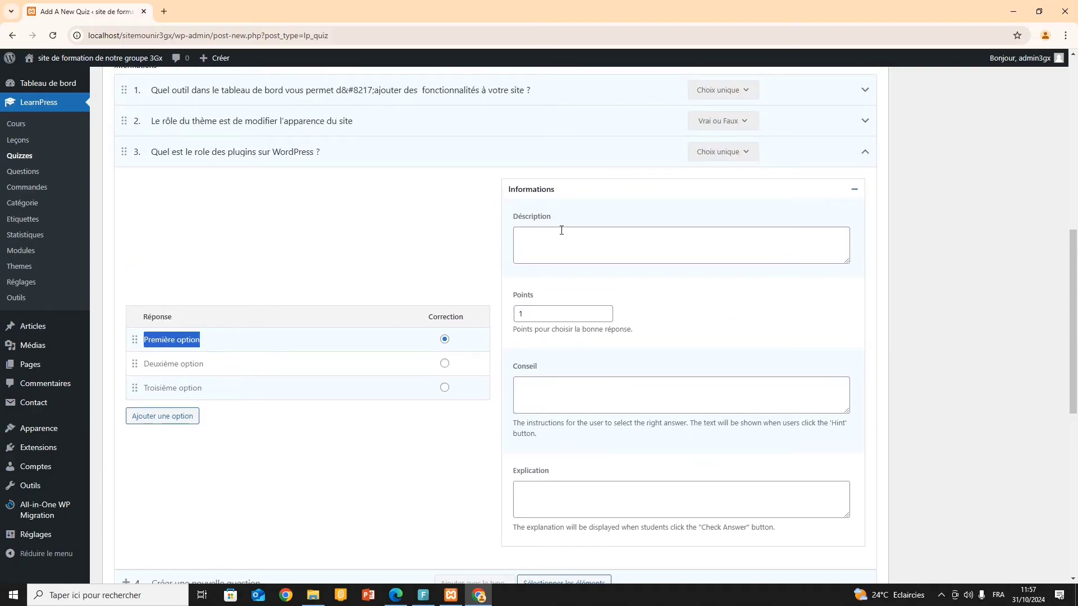
{"action": "type", "text": "Gérer les utilisateurs"}
{"action": "triple_click", "coordinate": [228, 364]}
{"action": "type", "text": "Mo"}
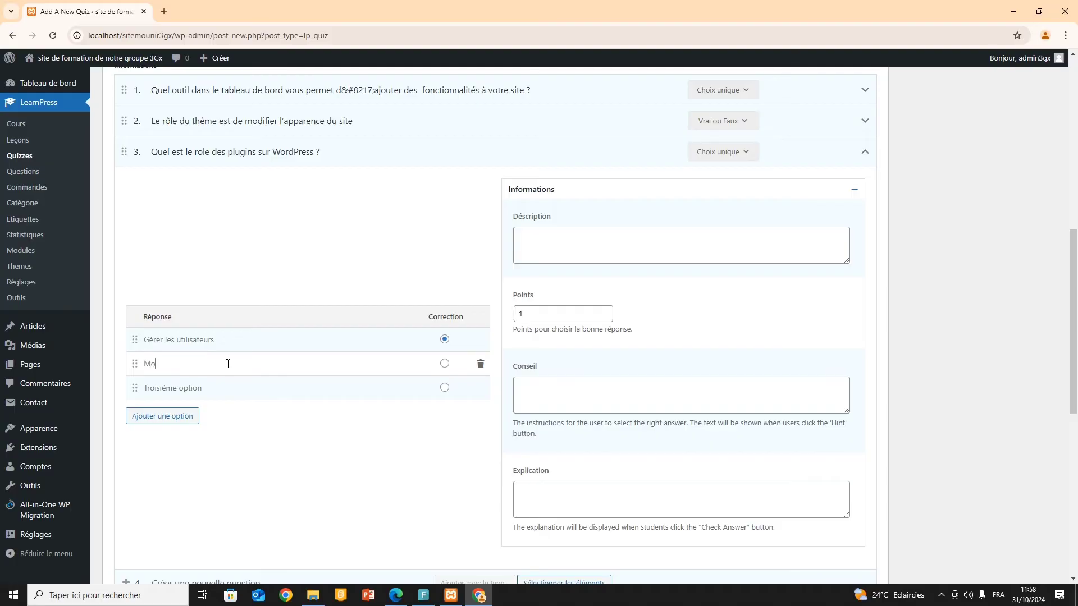
{"action": "type", "text": "difier l'appe"}
{"action": "type", "text": "rence du site"}
{"action": "triple_click", "coordinate": [206, 388]}
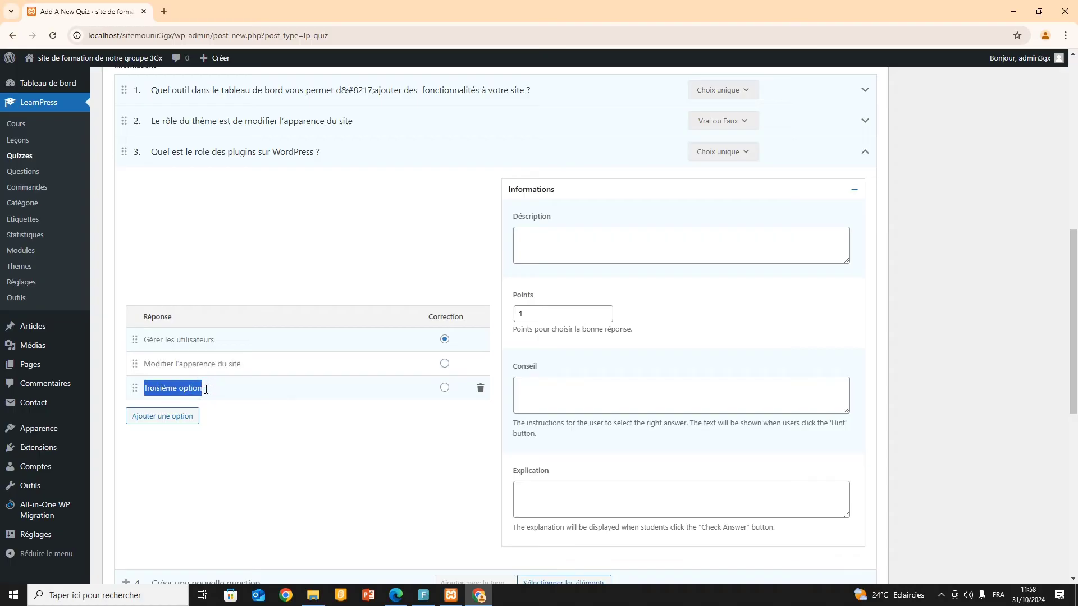
{"action": "type", "text": "jo"}
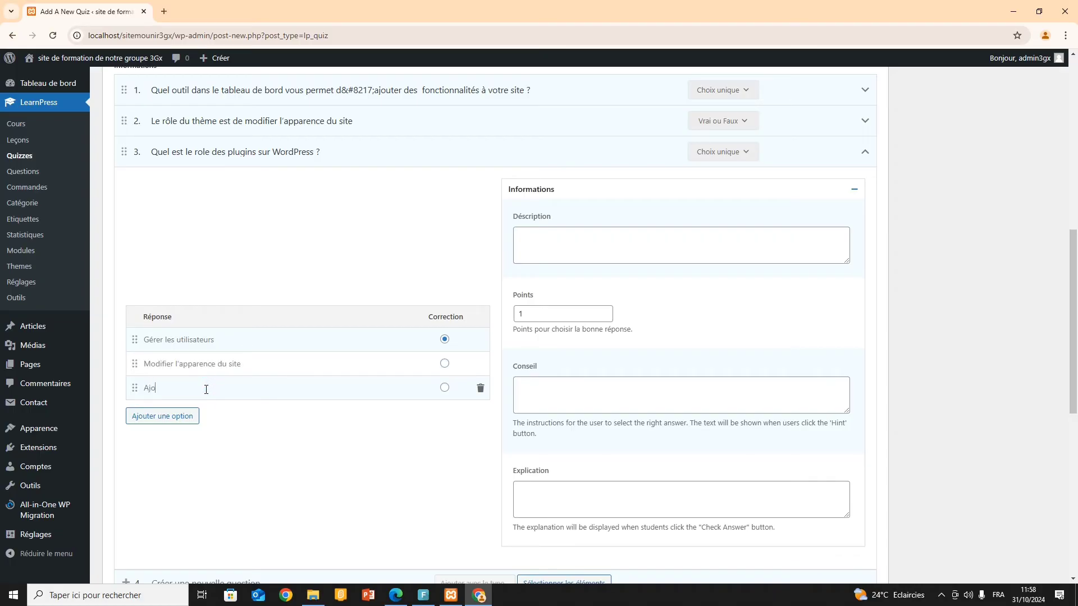
{"action": "type", "text": "uter des fonctionnalités"}
Step: Set the points for the third question, "Quel est le role des plugins sur WordPress ?", to 2
{"action": "scroll", "coordinate": [224, 349], "scroll_direction": "down", "scroll_amount": 1}
{"action": "scroll", "coordinate": [223, 350], "scroll_direction": "up", "scroll_amount": 1}
{"action": "left_click_drag", "start_coordinate": [530, 314], "coordinate": [510, 317]}
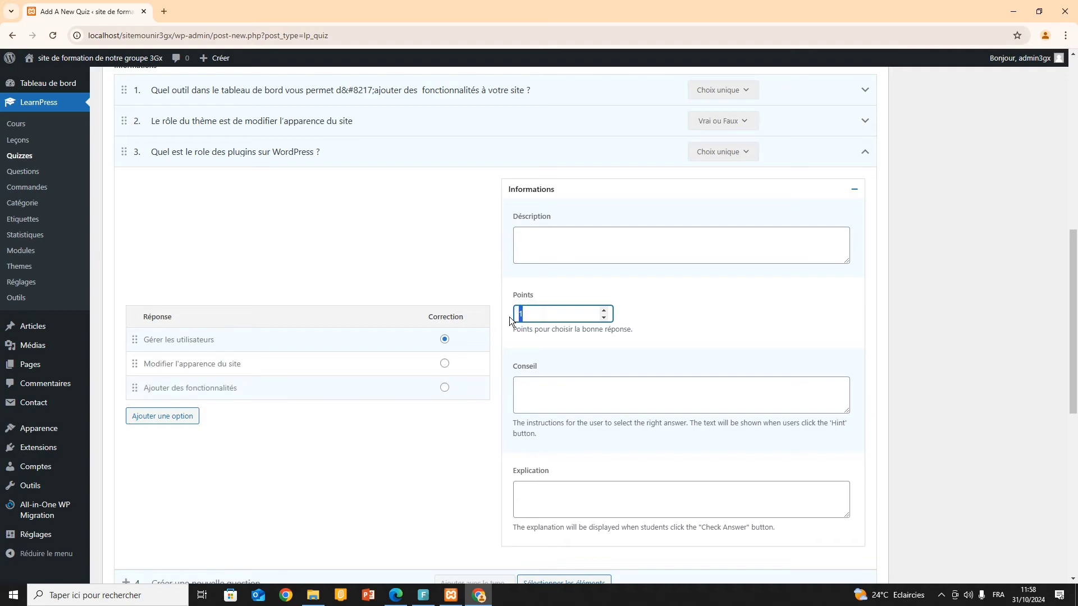
{"action": "scroll", "coordinate": [378, 339], "scroll_direction": "down", "scroll_amount": 3}
{"action": "scroll", "coordinate": [286, 301], "scroll_direction": "up", "scroll_amount": 5}
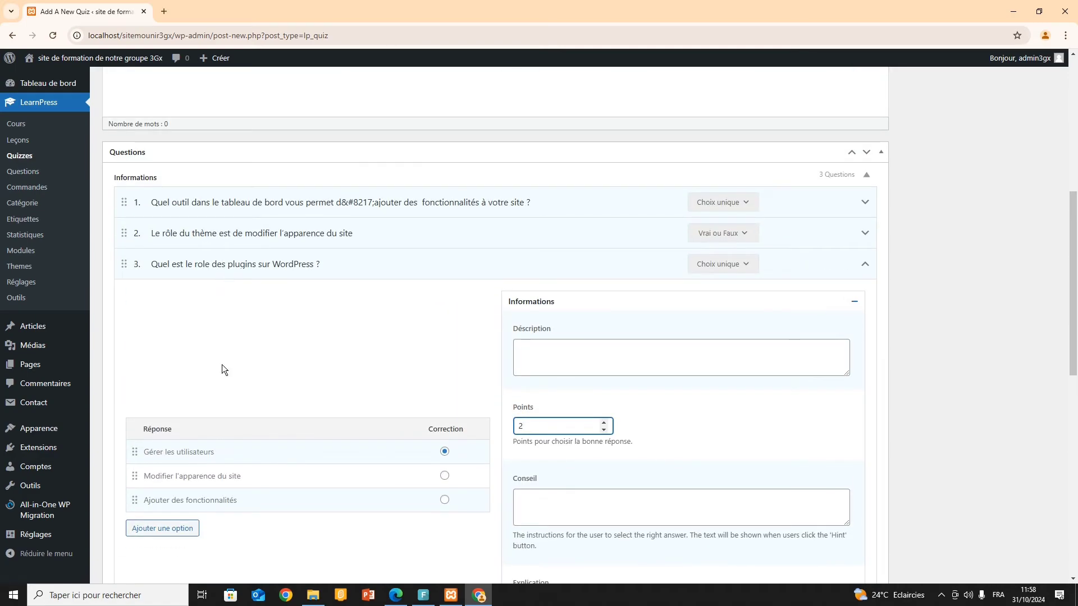
{"action": "double_click", "coordinate": [269, 202]}
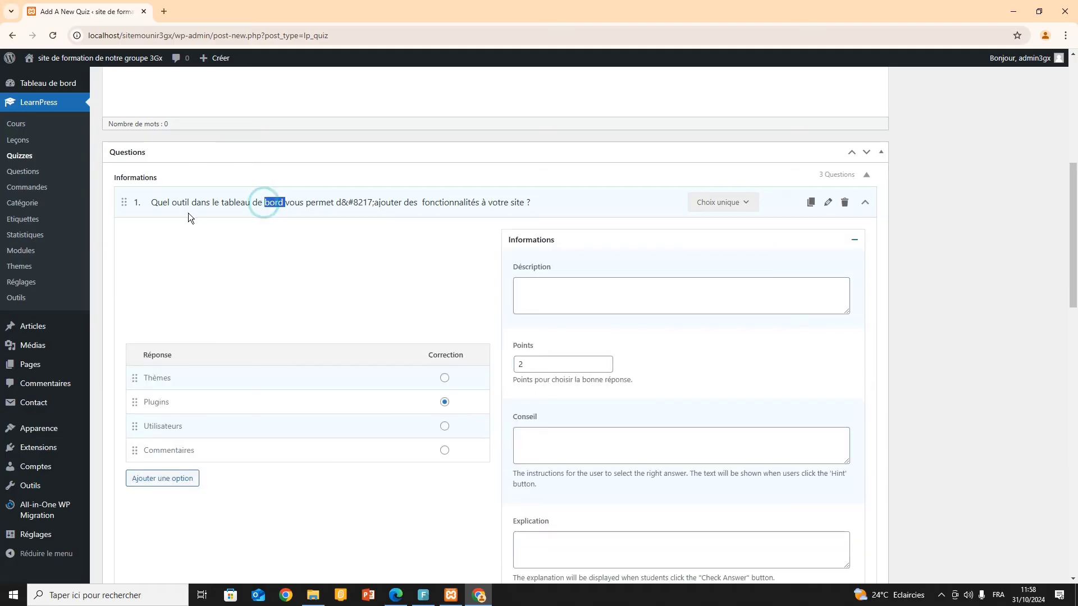
{"action": "double_click", "coordinate": [215, 203]}
{"action": "left_click", "coordinate": [257, 203]}
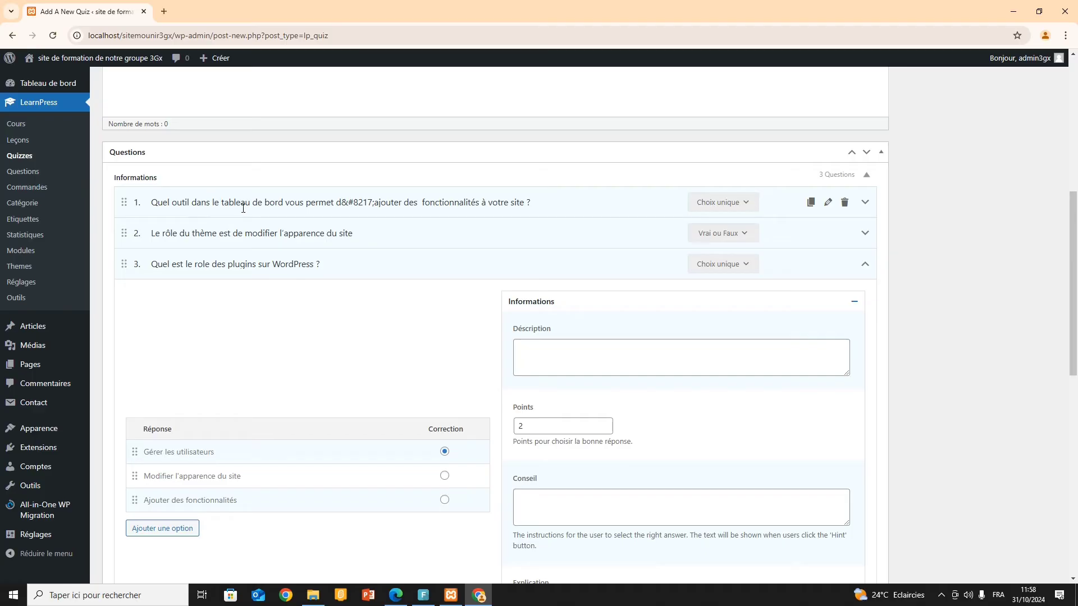
{"action": "double_click", "coordinate": [243, 202]}
{"action": "double_click", "coordinate": [243, 202]}
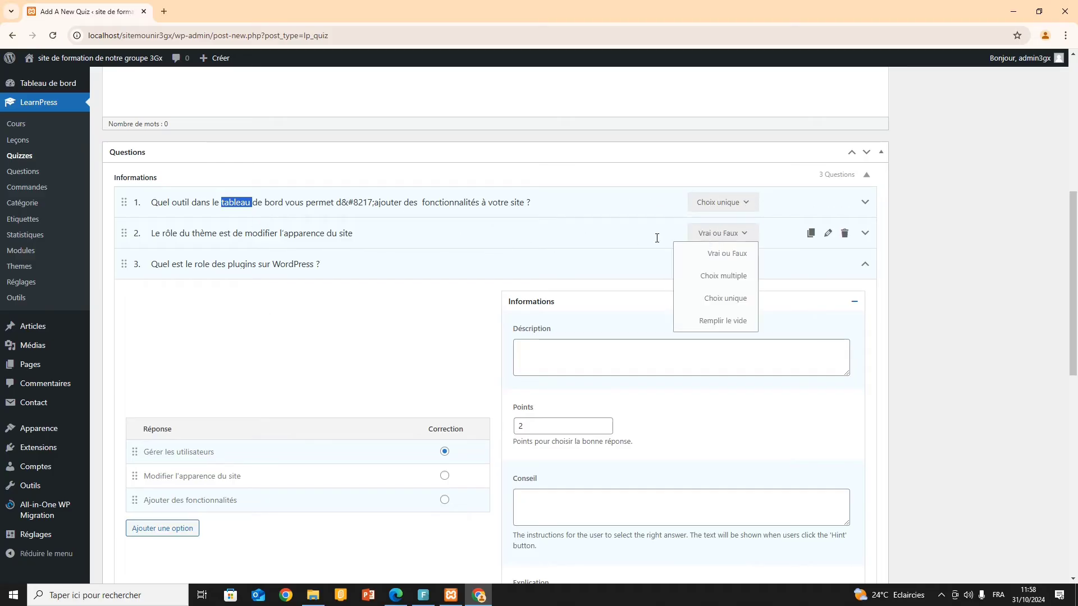
Step: Set the quiz duration to 10 minutes in the test settings
{"action": "scroll", "coordinate": [84, 315], "scroll_direction": "down", "scroll_amount": 4}
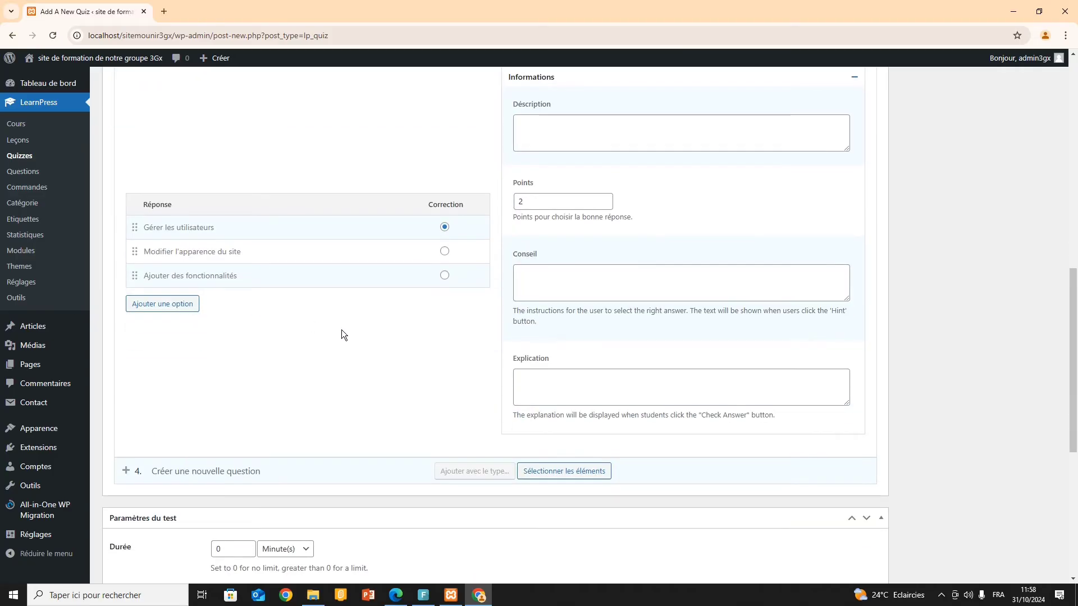
{"action": "scroll", "coordinate": [376, 272], "scroll_direction": "down", "scroll_amount": 4}
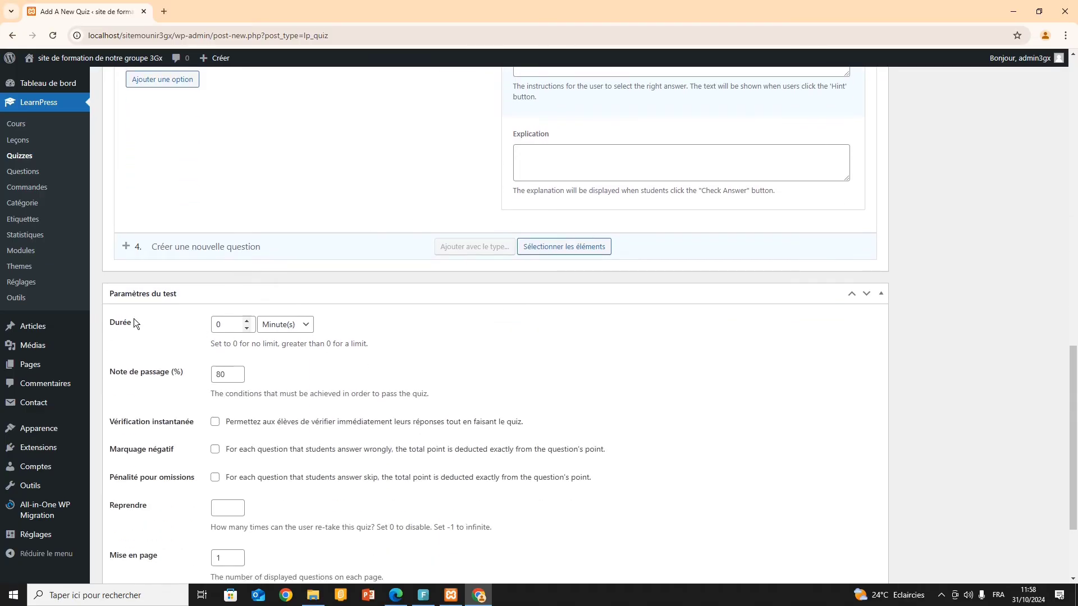
{"action": "double_click", "coordinate": [228, 324]}
{"action": "type", "text": "10"}
Step: Enable Vérification instantanée for the quiz and set the number of retakes (Reprendre) to 2
{"action": "scroll", "coordinate": [187, 442], "scroll_direction": "down", "scroll_amount": 2}
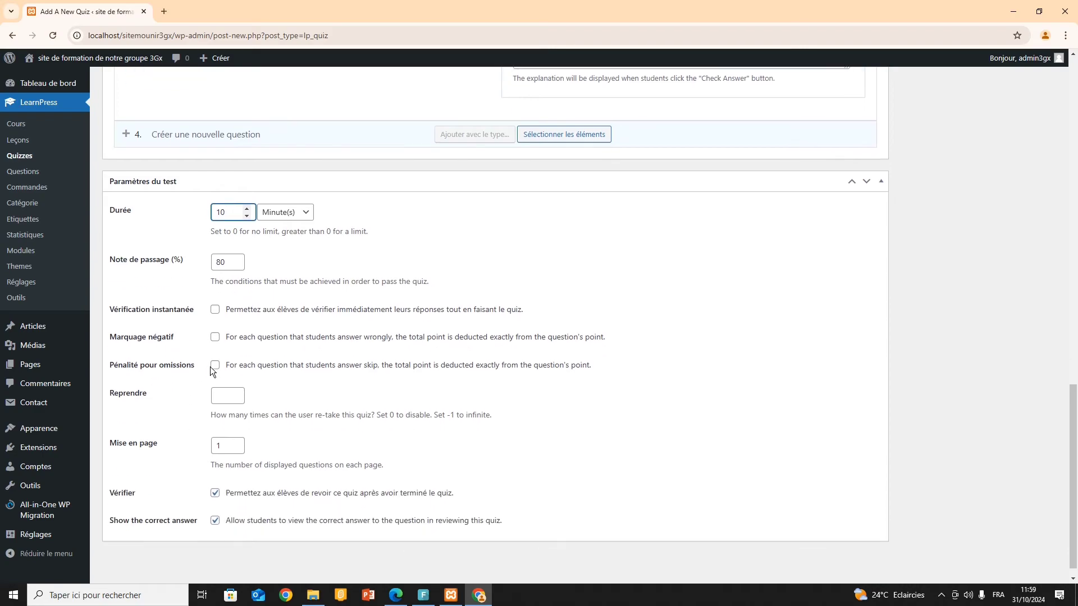
{"action": "left_click", "coordinate": [215, 309]}
{"action": "left_click", "coordinate": [223, 396]}
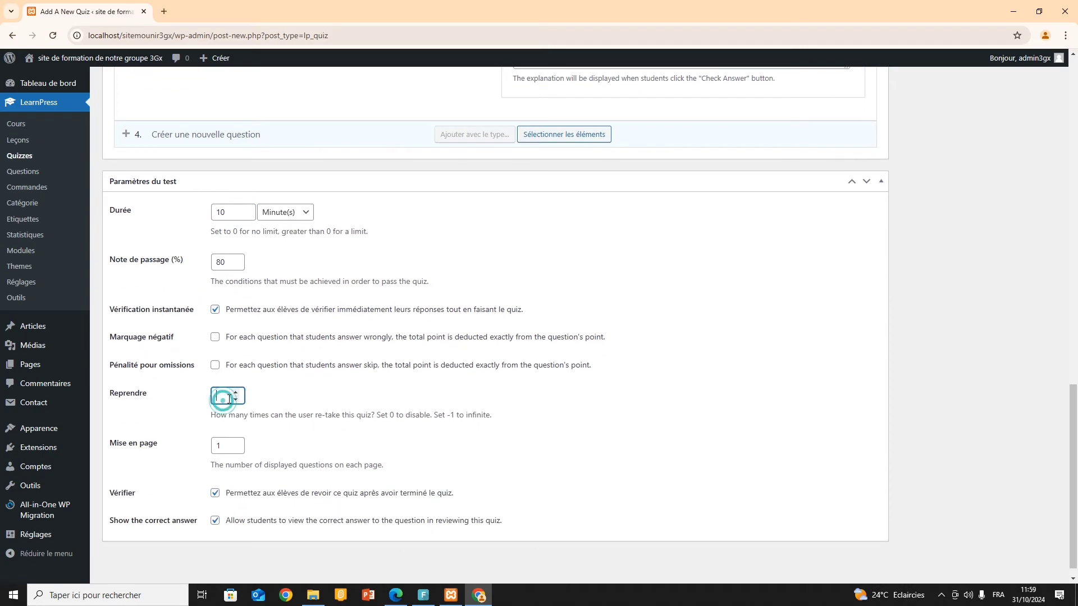
{"action": "type", "text": "2"}
{"action": "left_click", "coordinate": [226, 448]}
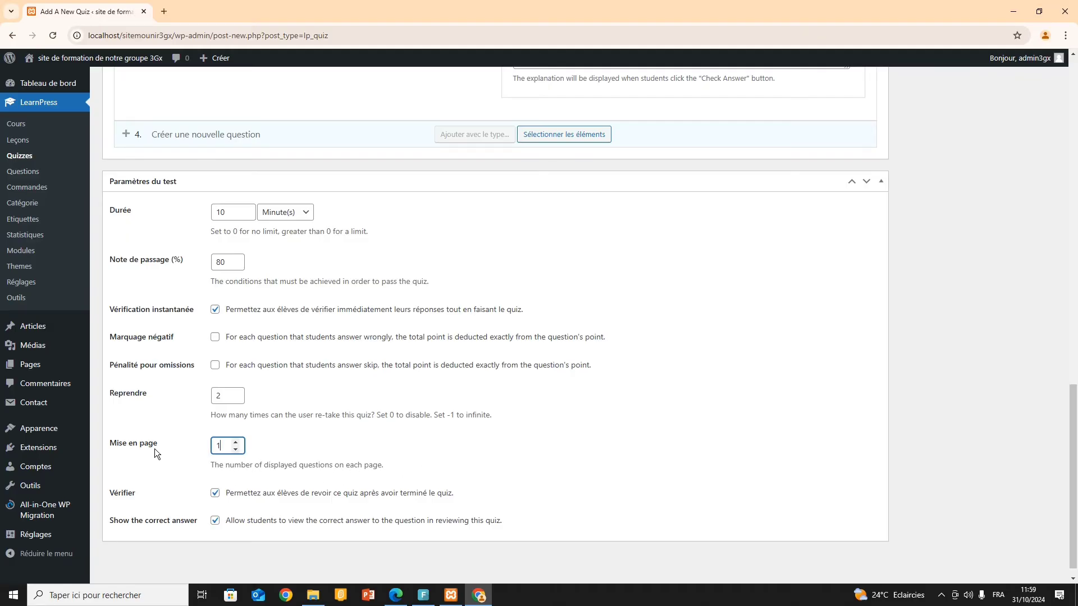
{"action": "scroll", "coordinate": [230, 437], "scroll_direction": "down", "scroll_amount": 1}
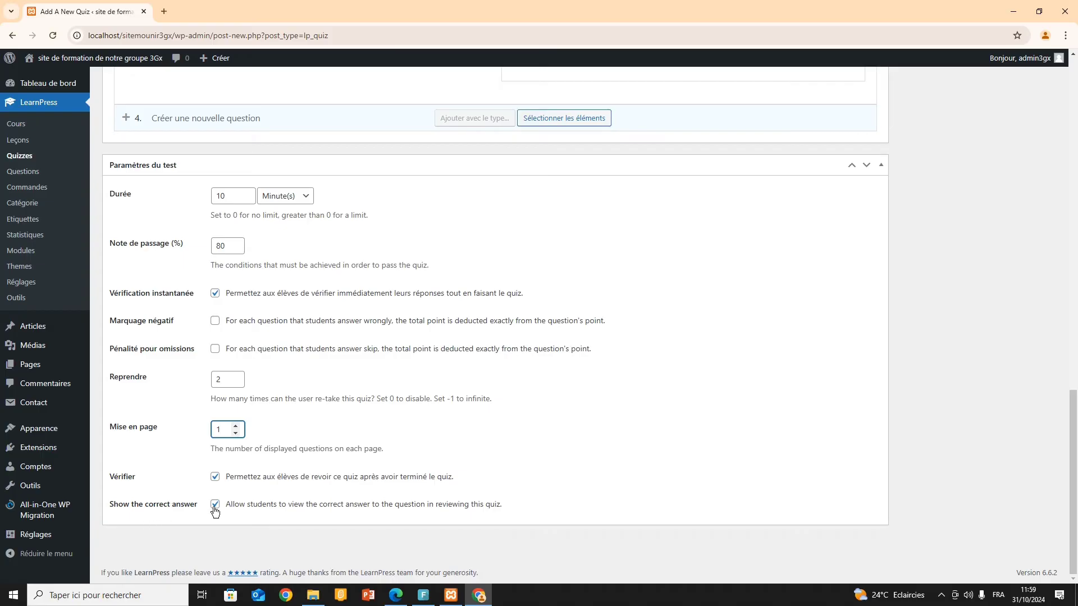
Step: Publish the quiz "Quizz de la section2" and check the lists of quizzes and lessons
{"action": "scroll", "coordinate": [413, 443], "scroll_direction": "up", "scroll_amount": 5}
{"action": "scroll", "coordinate": [458, 425], "scroll_direction": "up", "scroll_amount": 15}
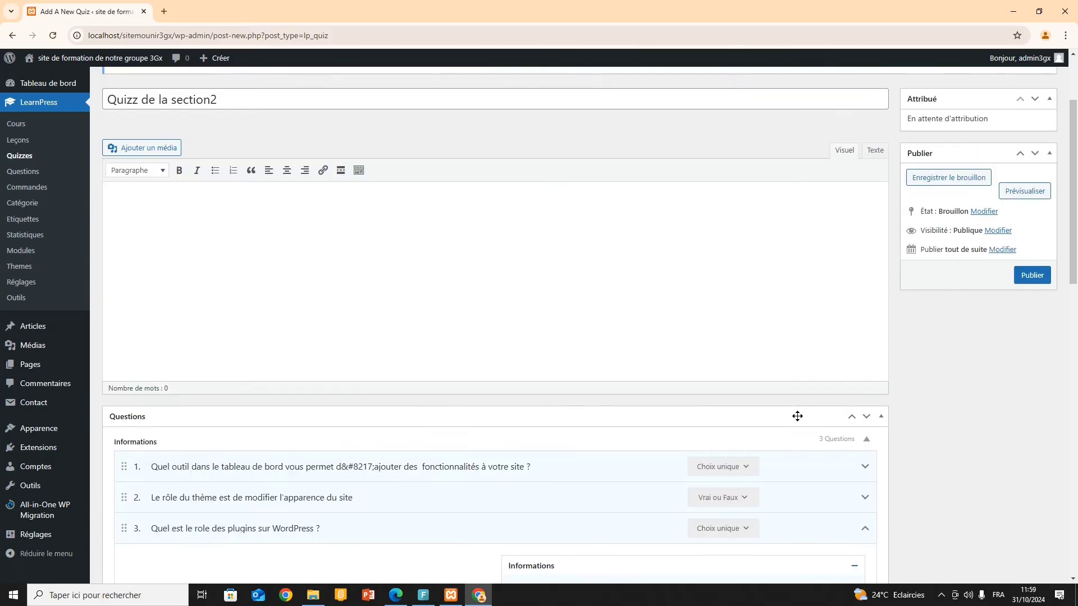
{"action": "left_click", "coordinate": [1024, 277]}
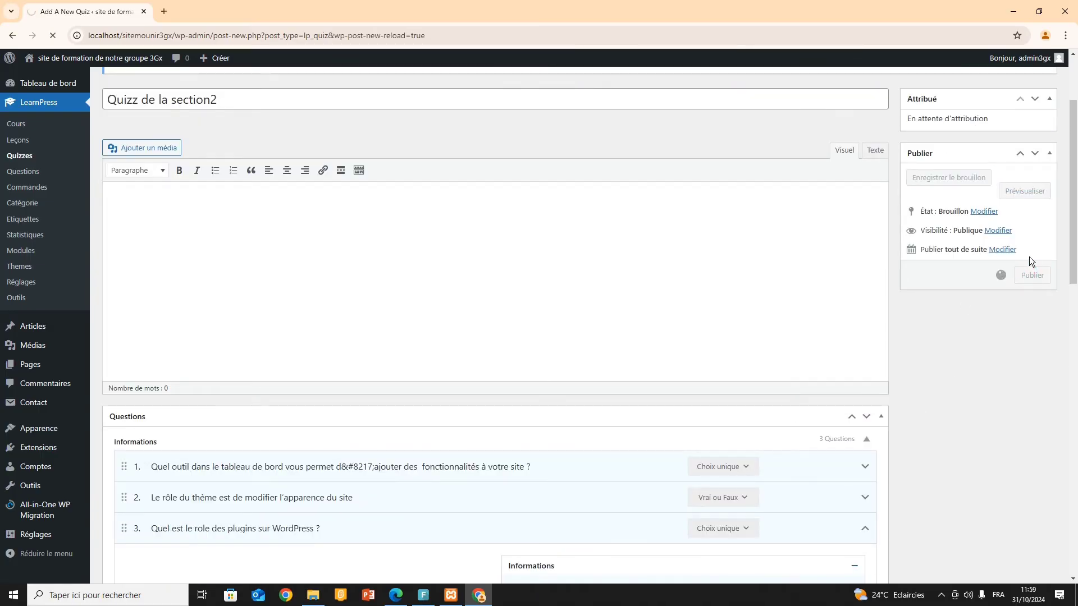
{"action": "left_click", "coordinate": [23, 156]}
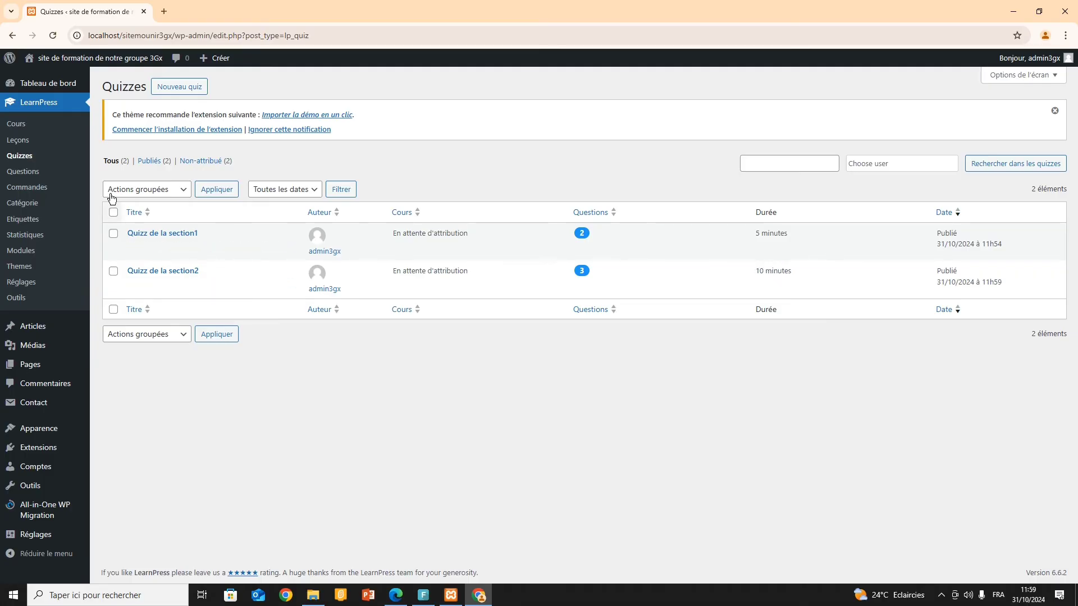
{"action": "left_click", "coordinate": [19, 141]}
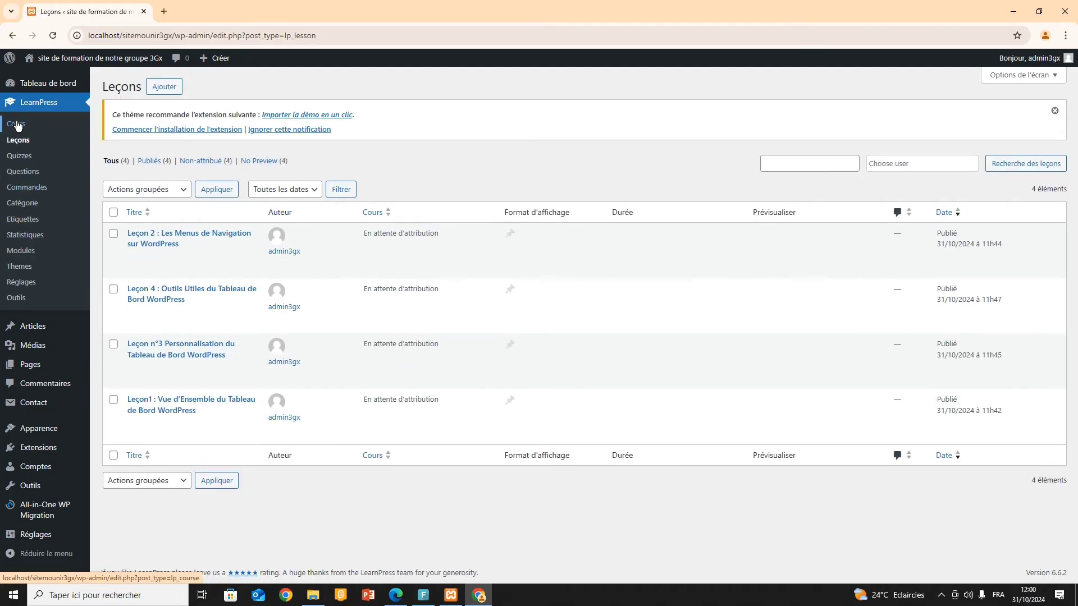
Step: Add a new LearnPress course titled "Cours WordPress"
{"action": "left_click", "coordinate": [17, 125]}
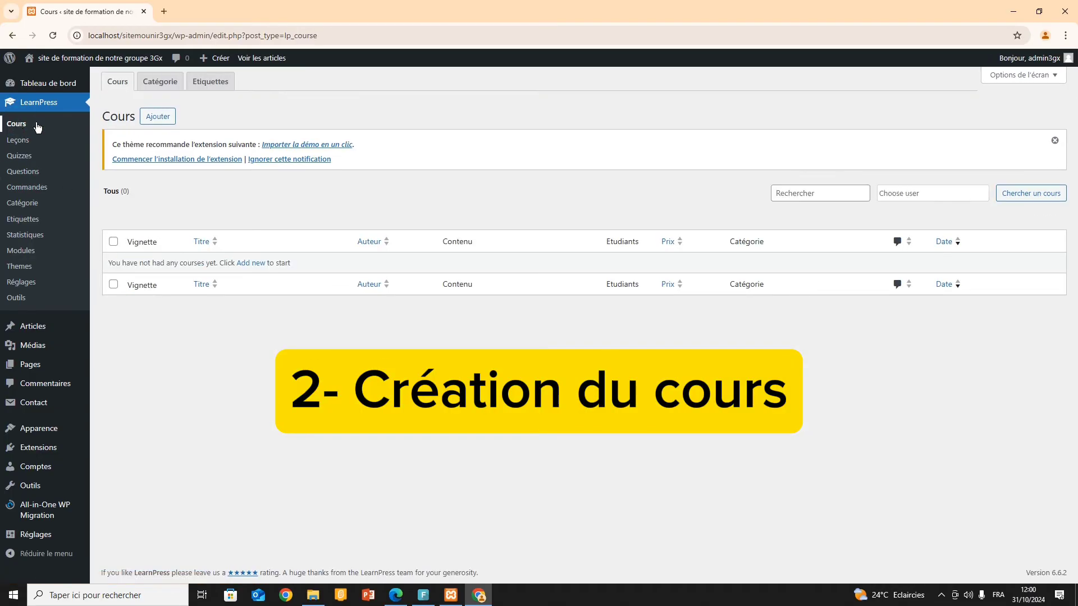
{"action": "left_click", "coordinate": [161, 119]}
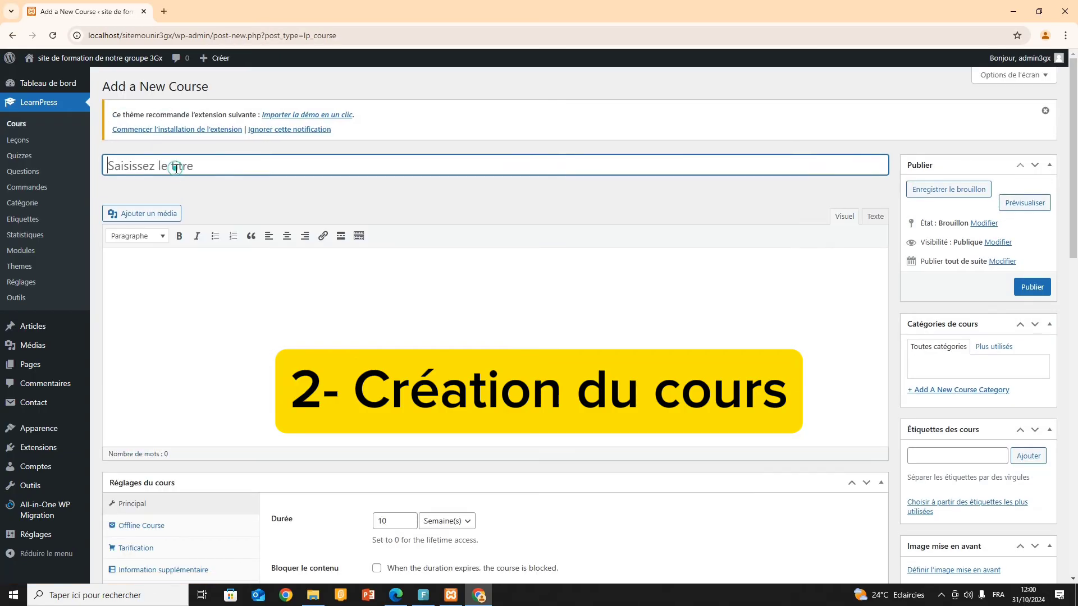
{"action": "type", "text": "Co"}
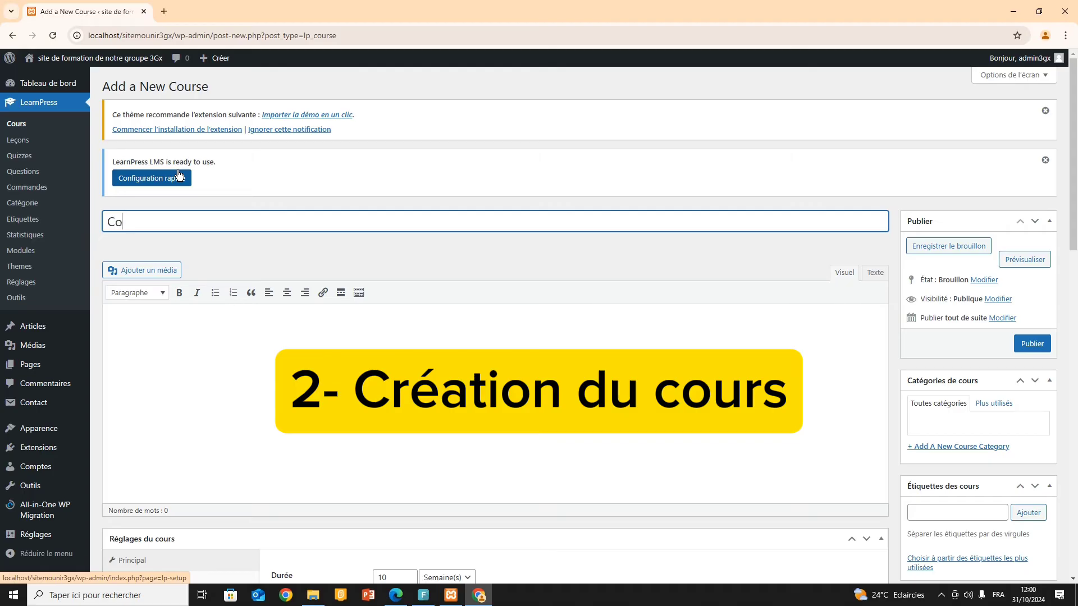
{"action": "type", "text": "urs WordPress"}
Step: Look over the new course's empty description area and its course settings section
{"action": "scroll", "coordinate": [265, 355], "scroll_direction": "down", "scroll_amount": 2}
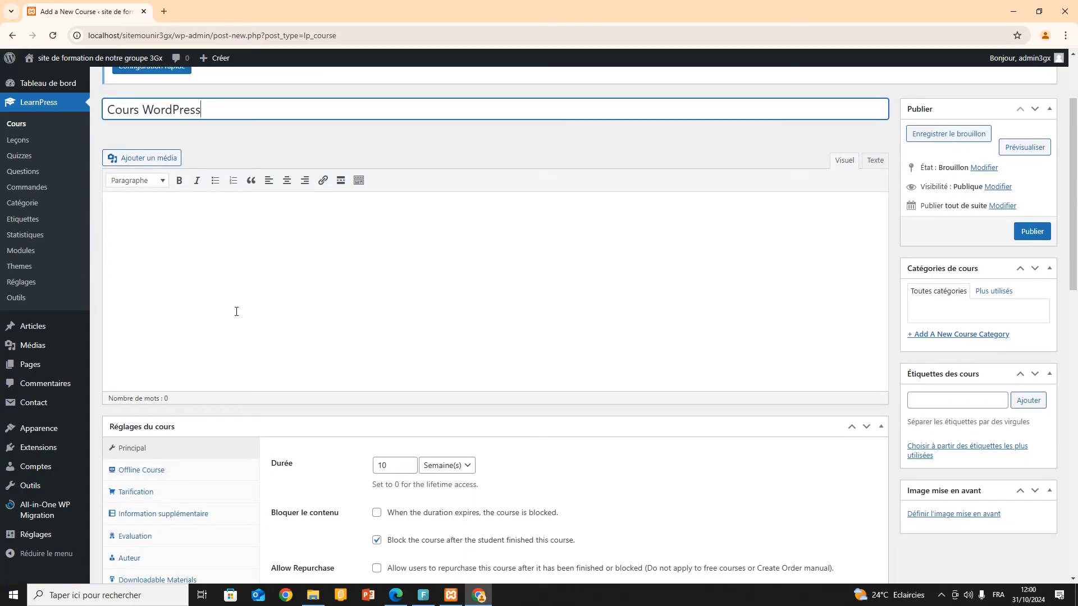
{"action": "scroll", "coordinate": [211, 262], "scroll_direction": "down", "scroll_amount": 1}
{"action": "left_click", "coordinate": [162, 172]}
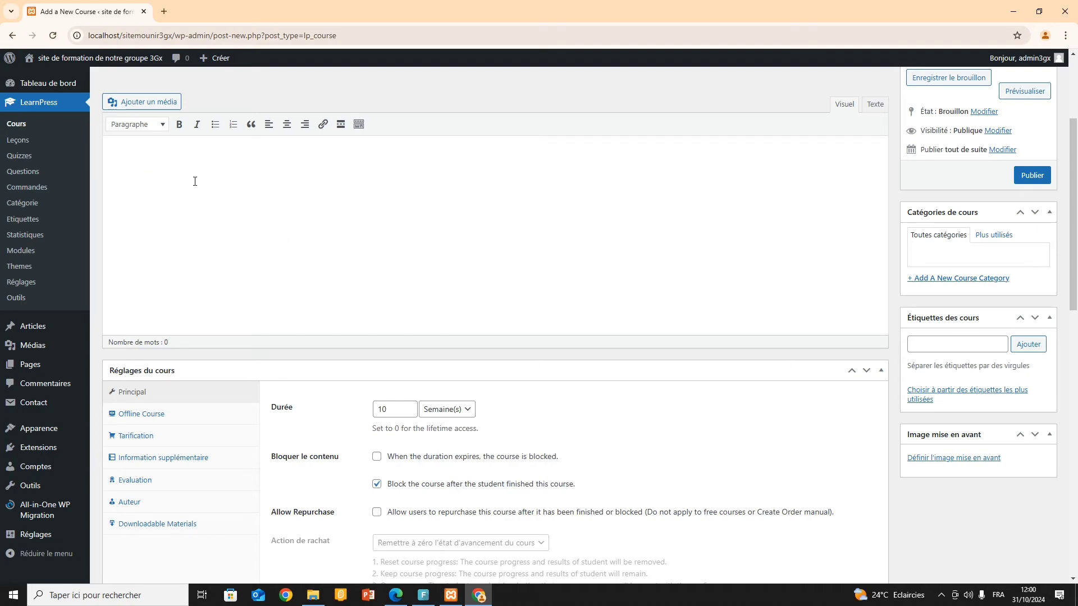
{"action": "scroll", "coordinate": [210, 183], "scroll_direction": "down", "scroll_amount": 1}
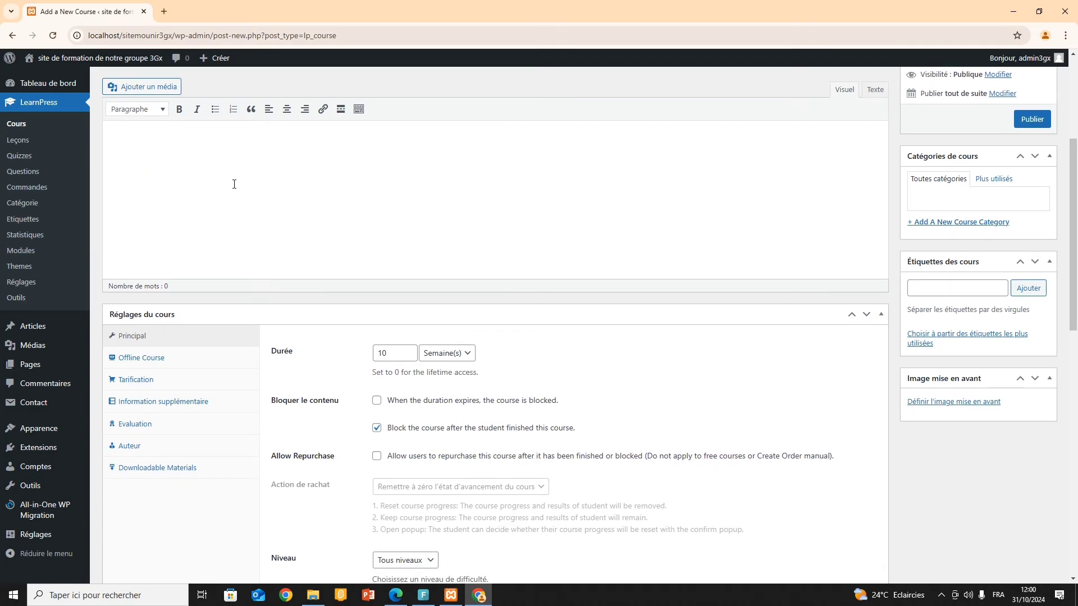
{"action": "scroll", "coordinate": [234, 184], "scroll_direction": "up", "scroll_amount": 3}
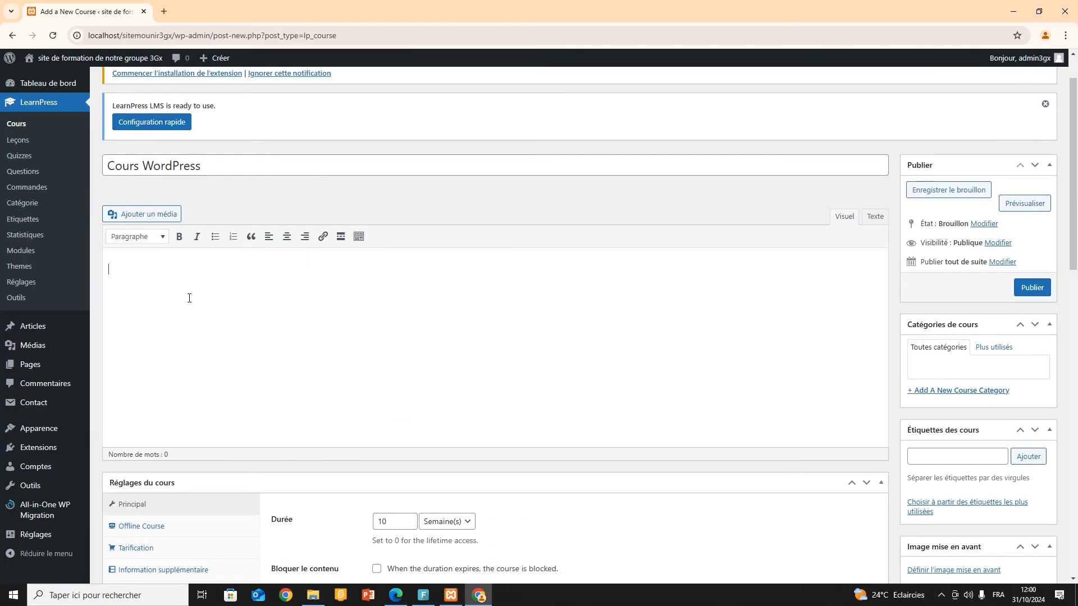
{"action": "scroll", "coordinate": [198, 297], "scroll_direction": "up", "scroll_amount": 1}
{"action": "scroll", "coordinate": [197, 297], "scroll_direction": "down", "scroll_amount": 3}
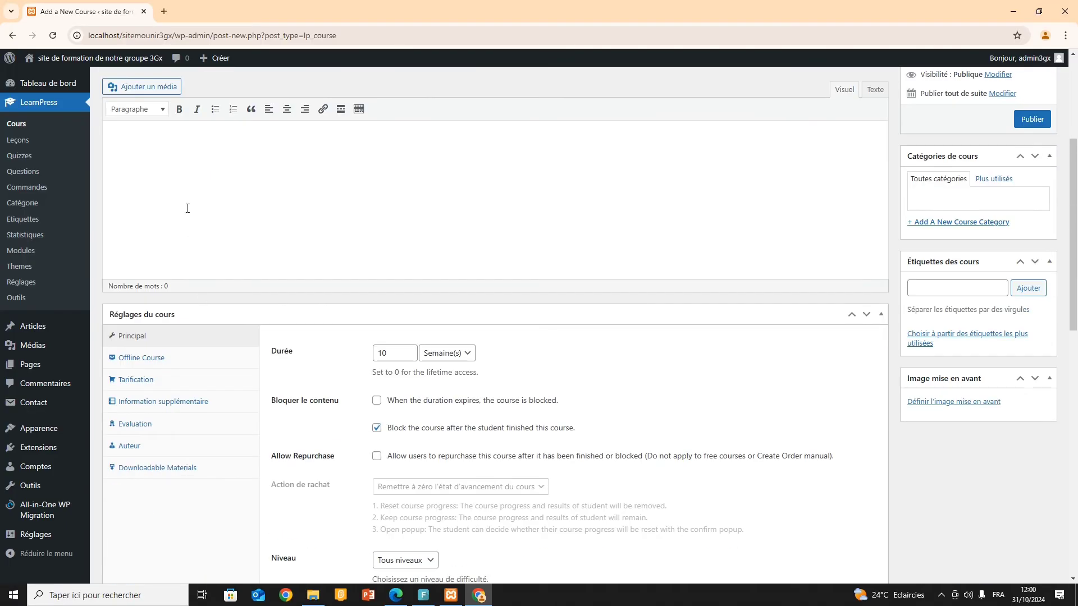
{"action": "scroll", "coordinate": [178, 174], "scroll_direction": "up", "scroll_amount": 2}
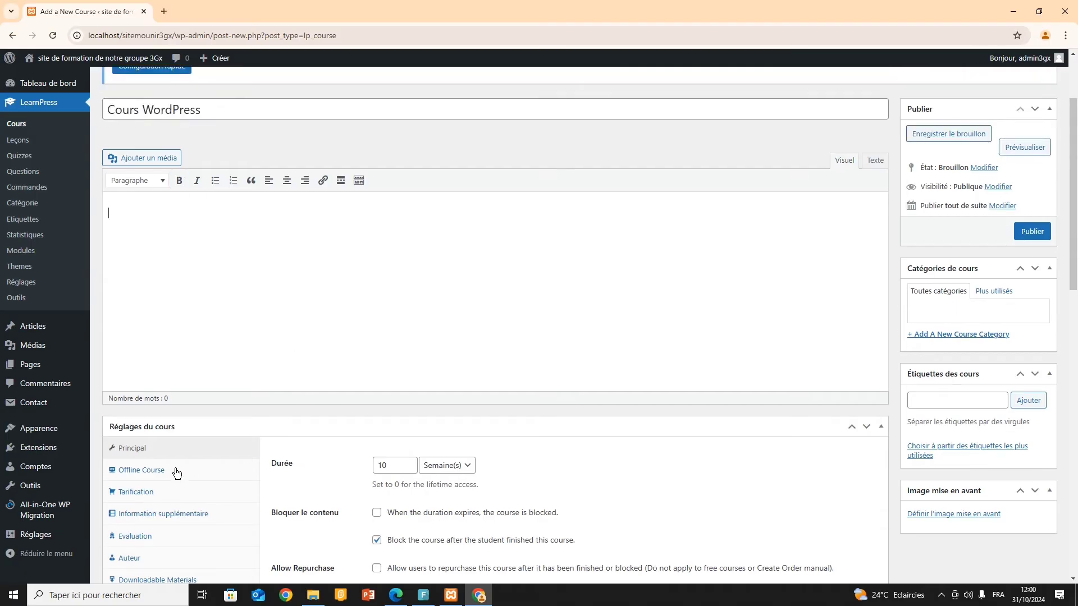
{"action": "scroll", "coordinate": [129, 445], "scroll_direction": "down", "scroll_amount": 2}
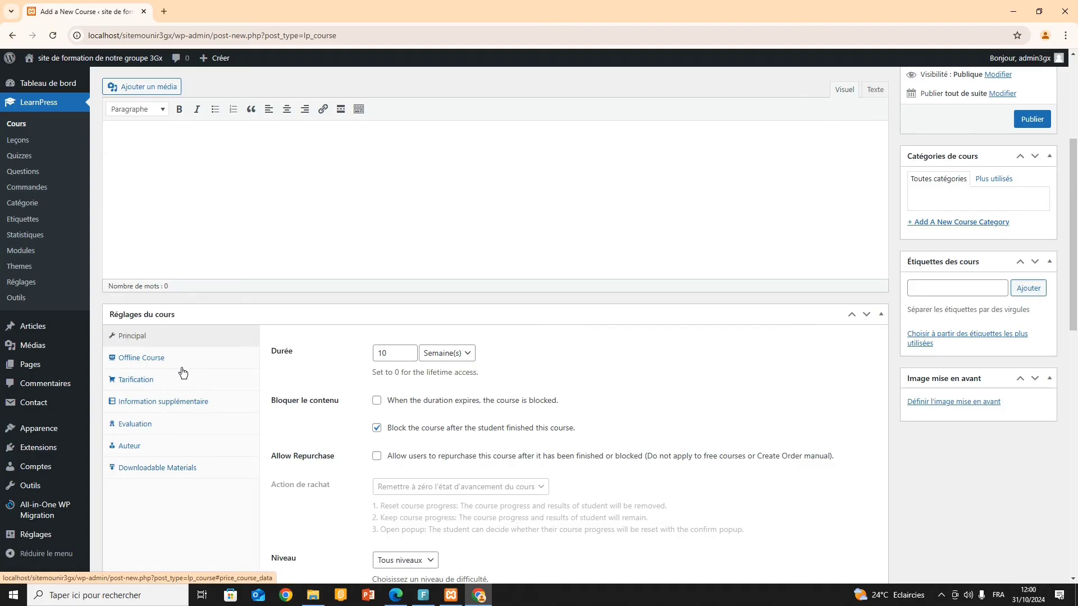
Step: Set the course duration to 4 weeks in the main course settings
{"action": "left_click", "coordinate": [137, 336]}
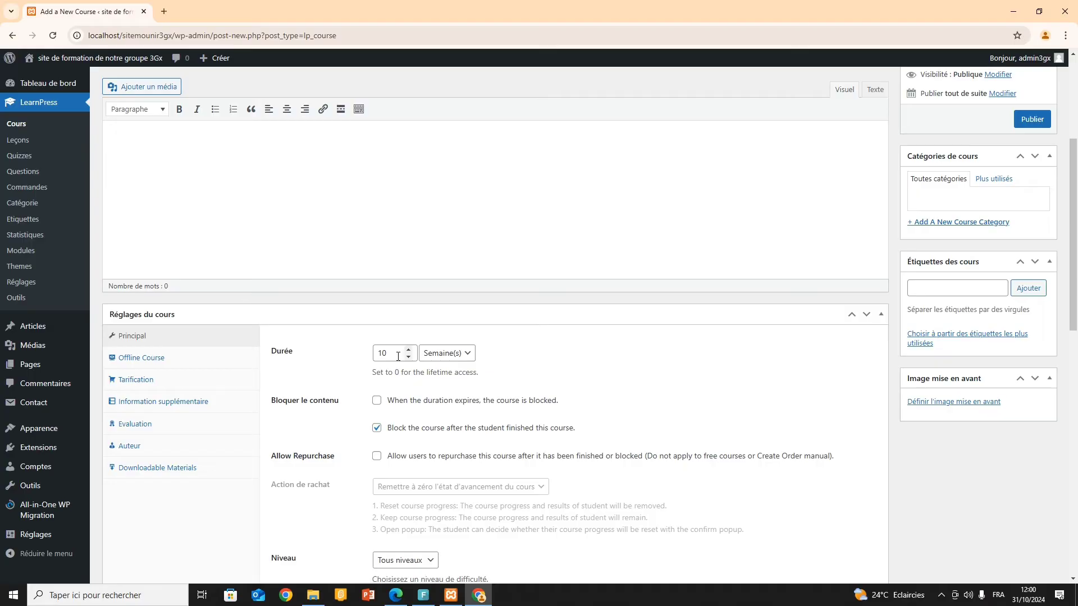
{"action": "left_click_drag", "start_coordinate": [396, 354], "coordinate": [347, 362]}
{"action": "type", "text": "4"}
{"action": "left_click", "coordinate": [378, 403]}
{"action": "left_click", "coordinate": [376, 403]}
{"action": "scroll", "coordinate": [325, 469], "scroll_direction": "down", "scroll_amount": 3}
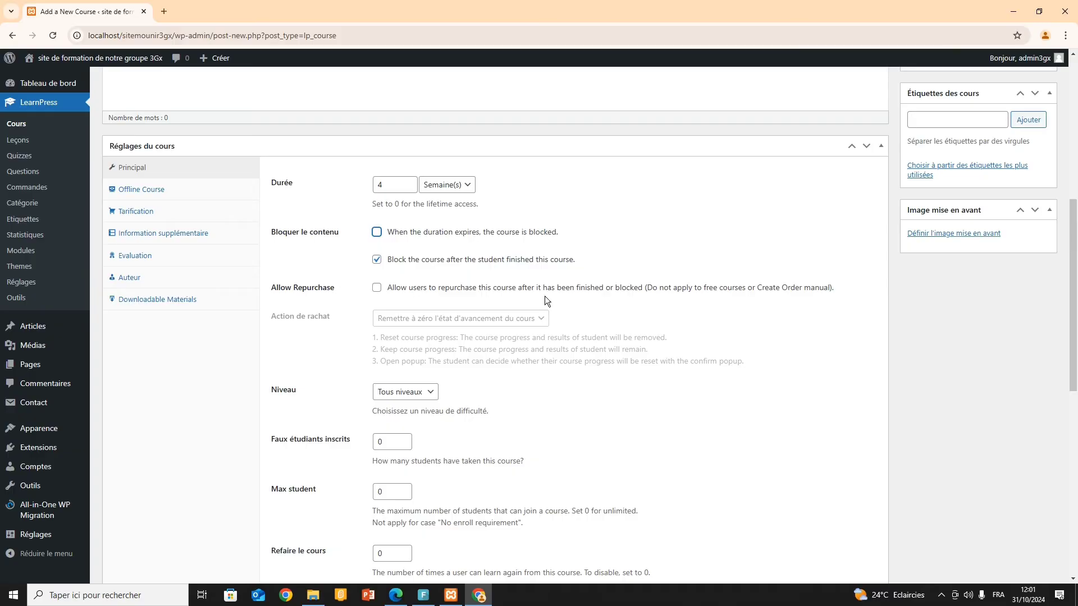
{"action": "left_click", "coordinate": [377, 288]}
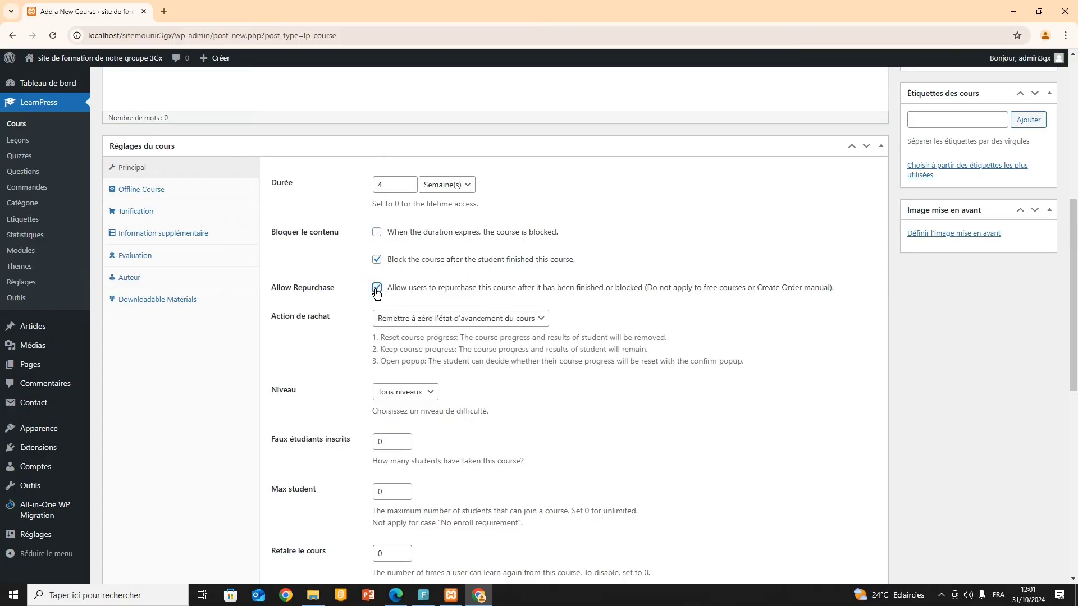
{"action": "left_click", "coordinate": [377, 288]}
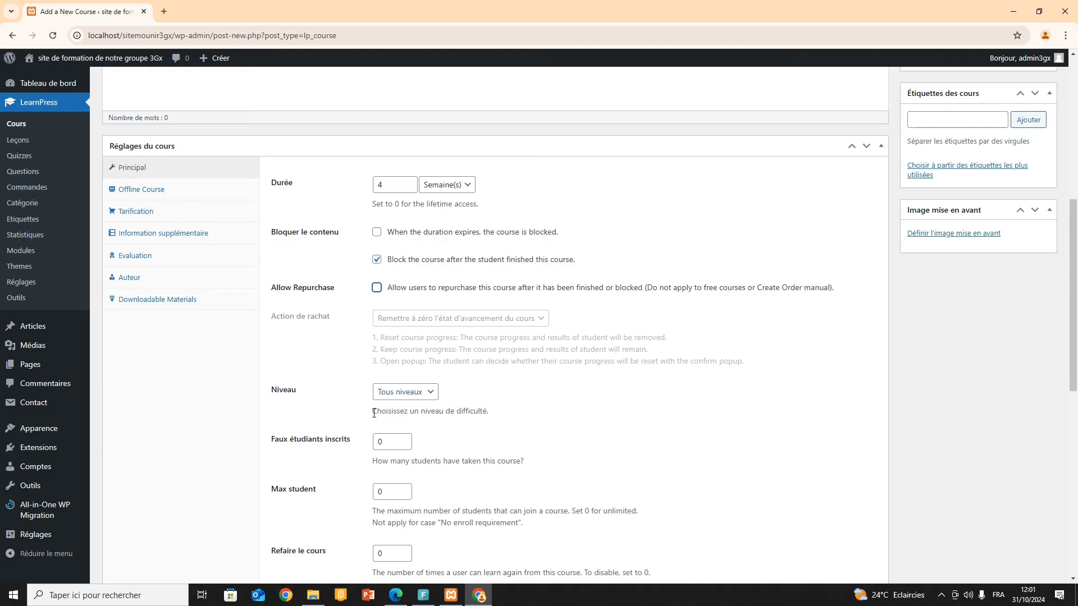
Step: Set the course level to Intermédiaire and the number of fake enrolled students to 100
{"action": "left_click", "coordinate": [396, 392]}
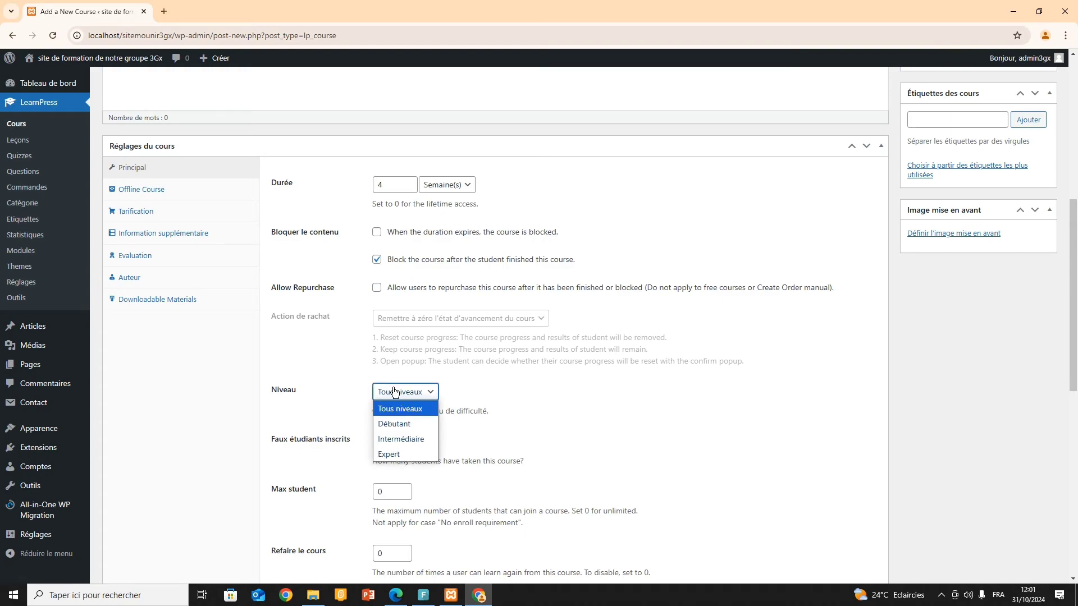
{"action": "left_click", "coordinate": [407, 440]}
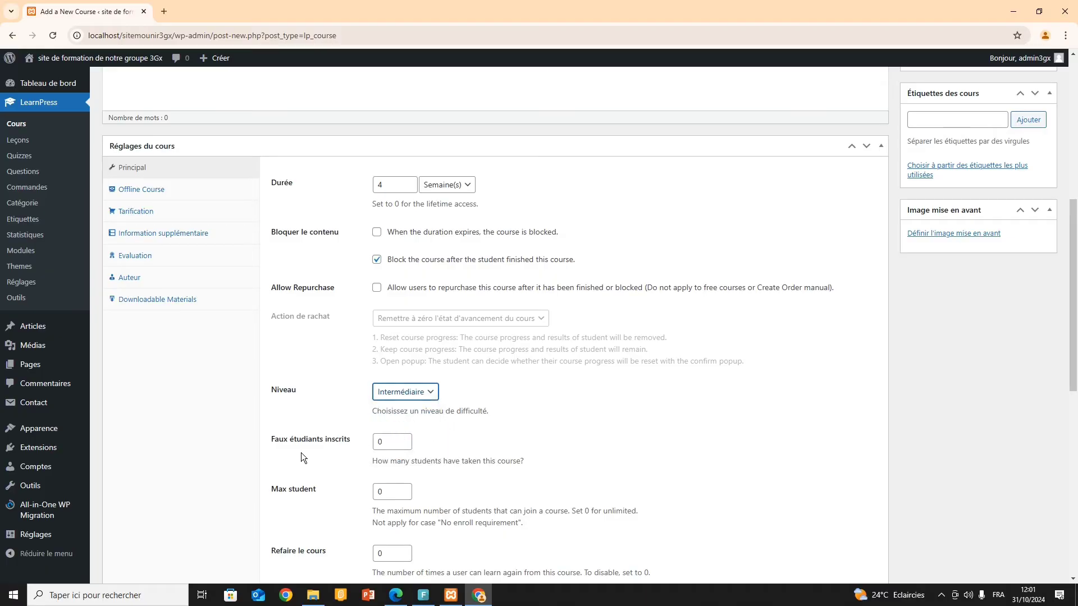
{"action": "scroll", "coordinate": [301, 452], "scroll_direction": "down", "scroll_amount": 2}
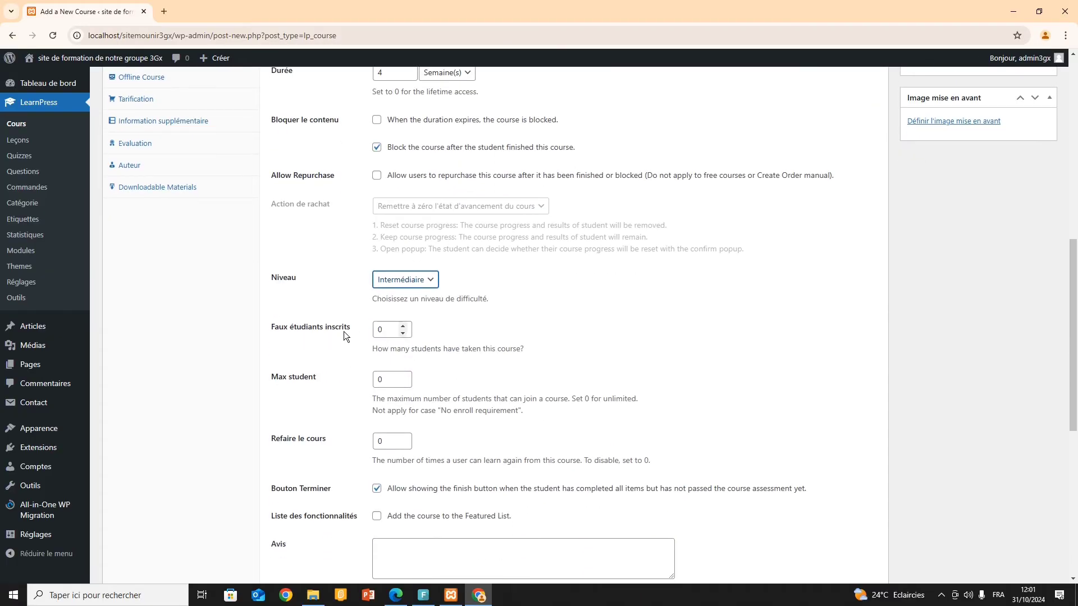
{"action": "double_click", "coordinate": [381, 330]}
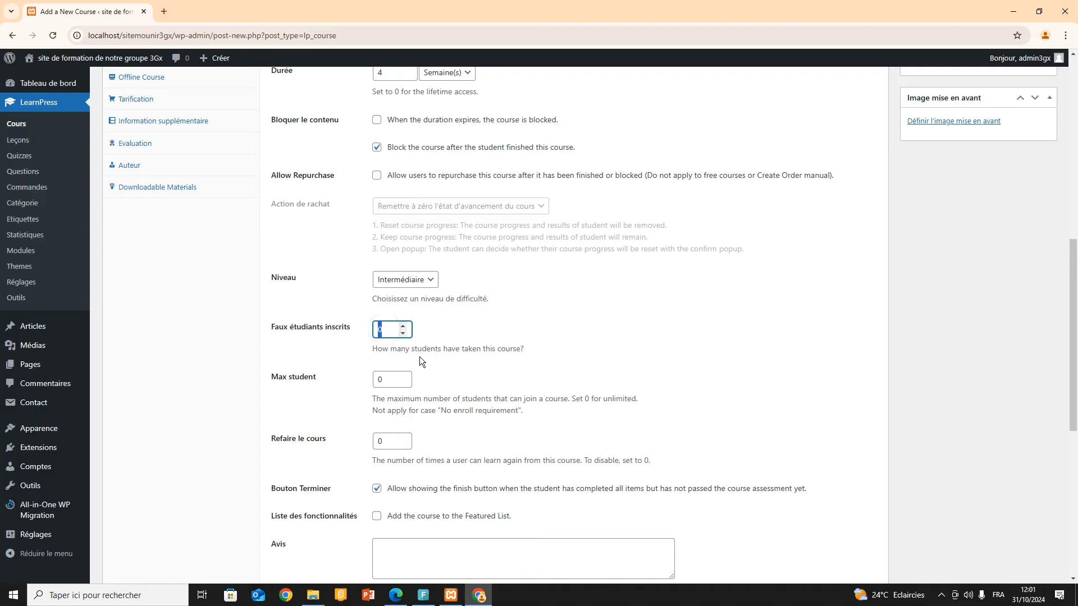
{"action": "type", "text": "100"}
Step: Limit the course to a maximum of 150 students and allow 1 retake of the course
{"action": "double_click", "coordinate": [386, 380]}
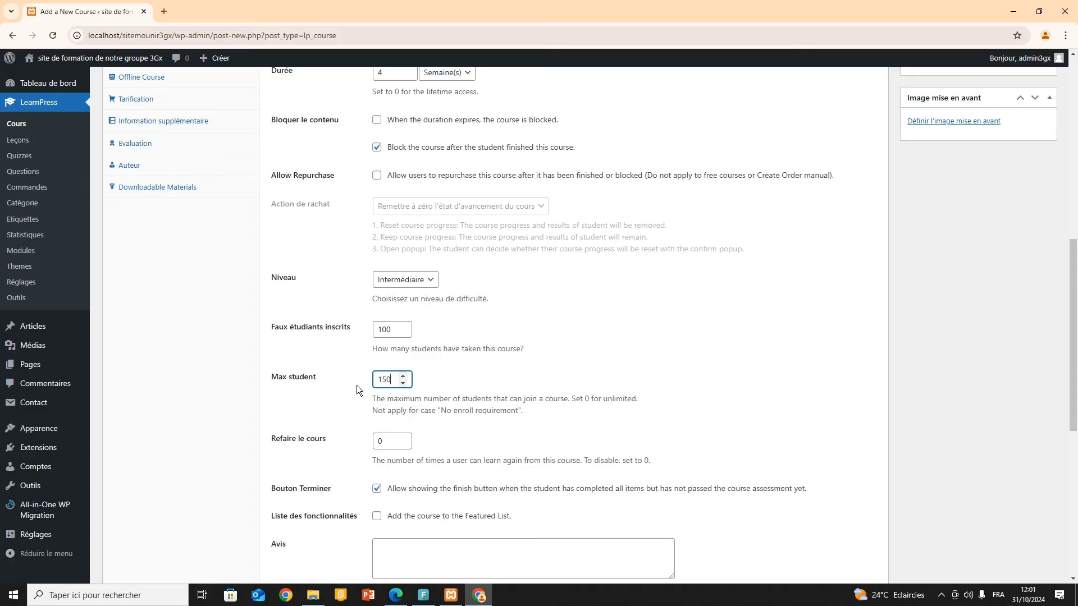
{"action": "type", "text": "150"}
{"action": "scroll", "coordinate": [386, 326], "scroll_direction": "down", "scroll_amount": 3}
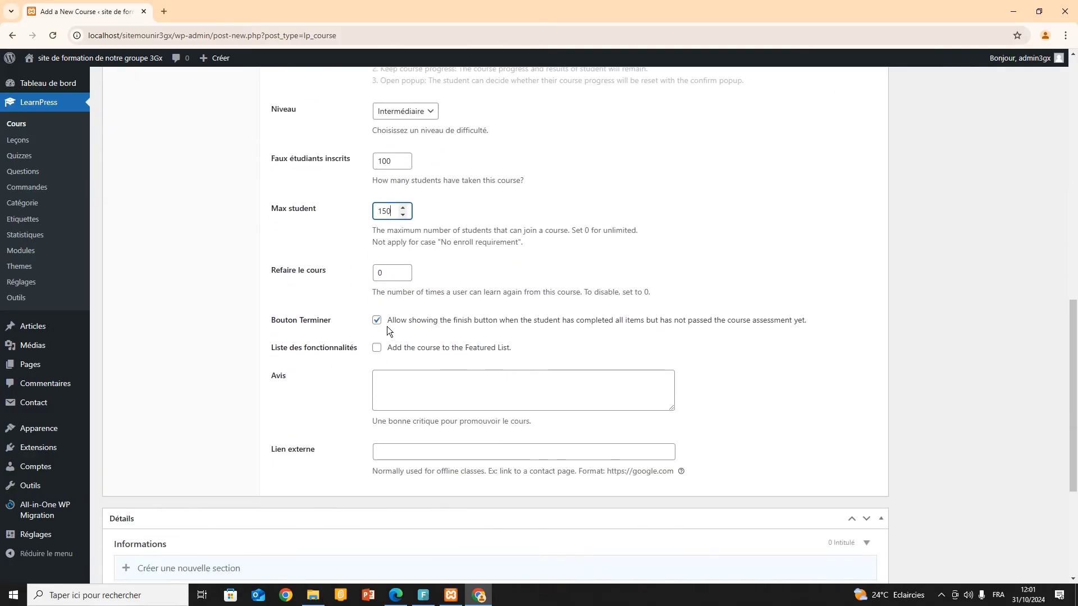
{"action": "double_click", "coordinate": [381, 273]}
{"action": "type", "text": "1"}
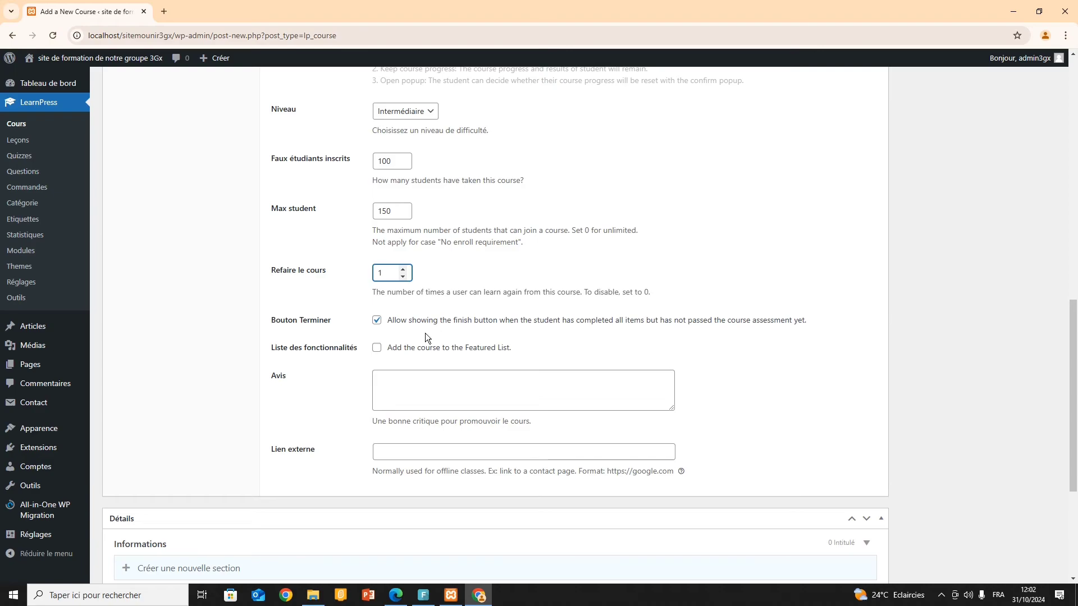
Step: Create the course section "Section 1 : Introduction au Tableau de Bord WordPress", copying its title from the activity PDF
{"action": "scroll", "coordinate": [338, 423], "scroll_direction": "down", "scroll_amount": 4}
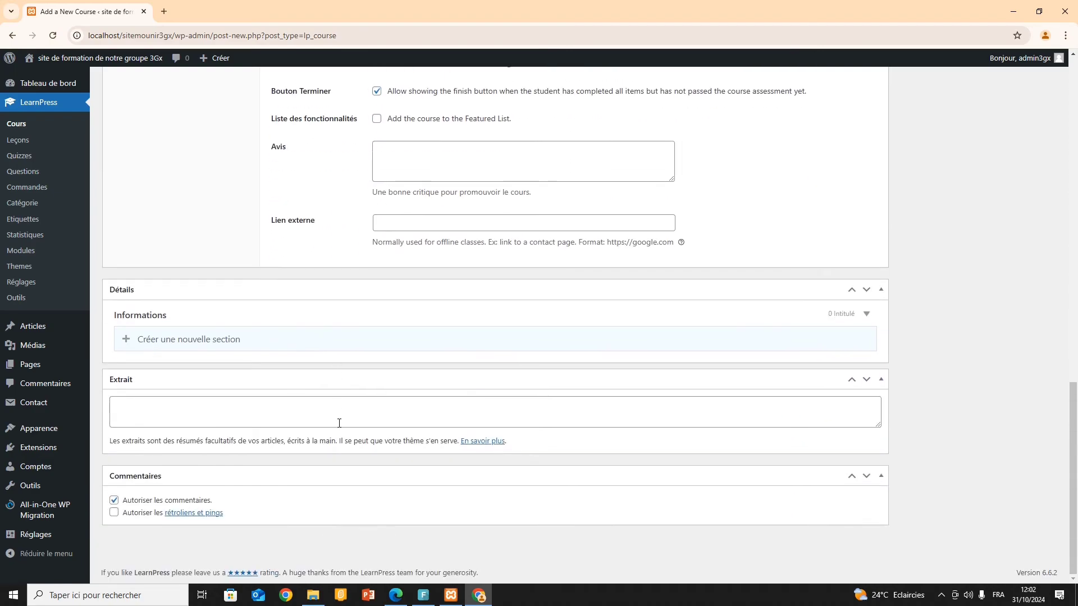
{"action": "scroll", "coordinate": [328, 413], "scroll_direction": "up", "scroll_amount": 10}
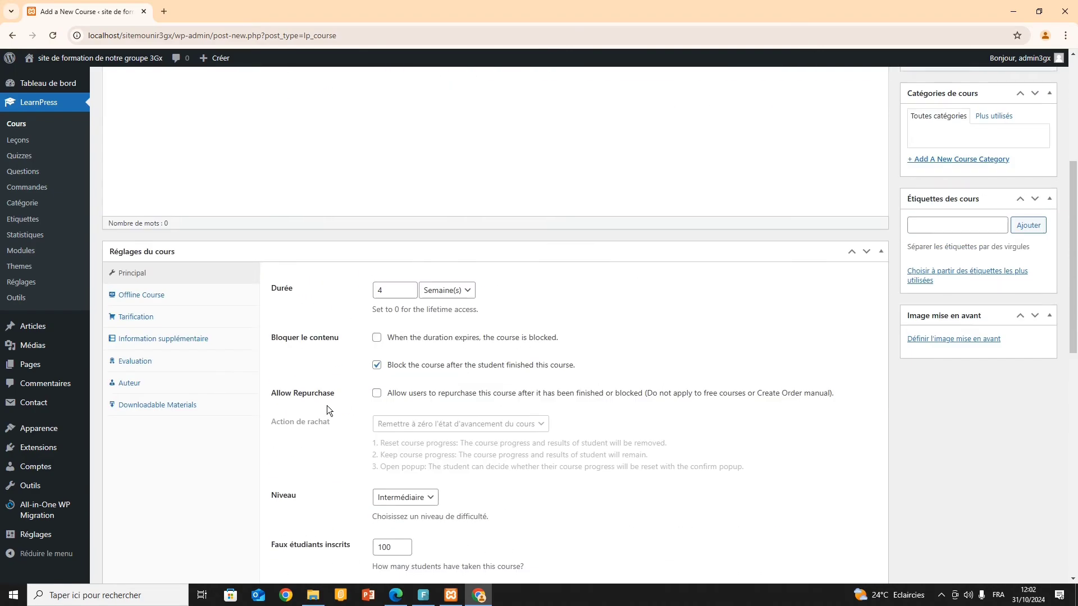
{"action": "scroll", "coordinate": [327, 402], "scroll_direction": "down", "scroll_amount": 10}
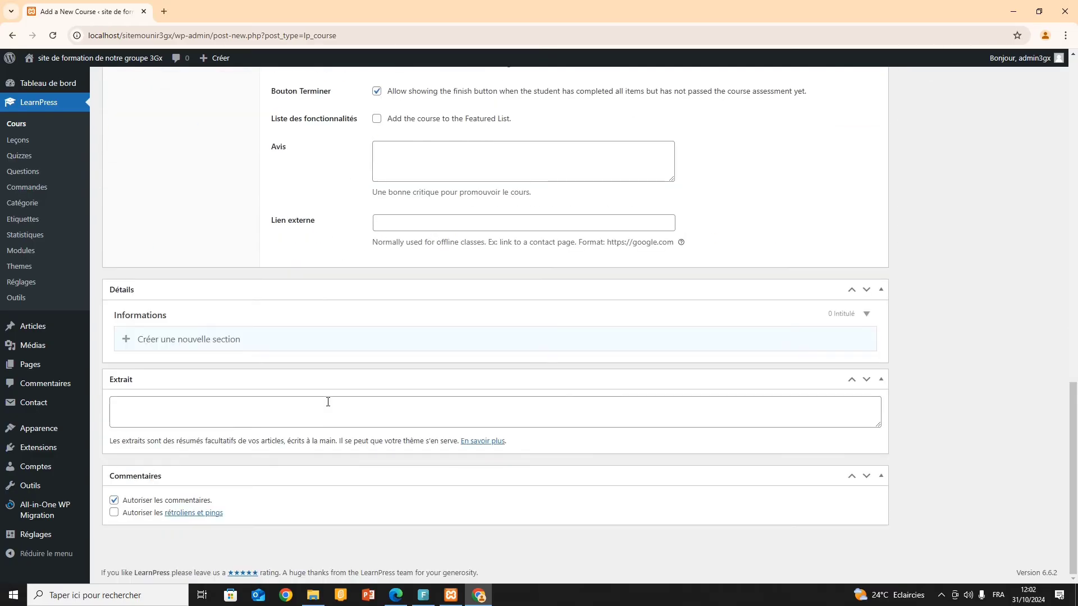
{"action": "left_click", "coordinate": [170, 340]}
{"action": "key", "text": "alt+Tab"}
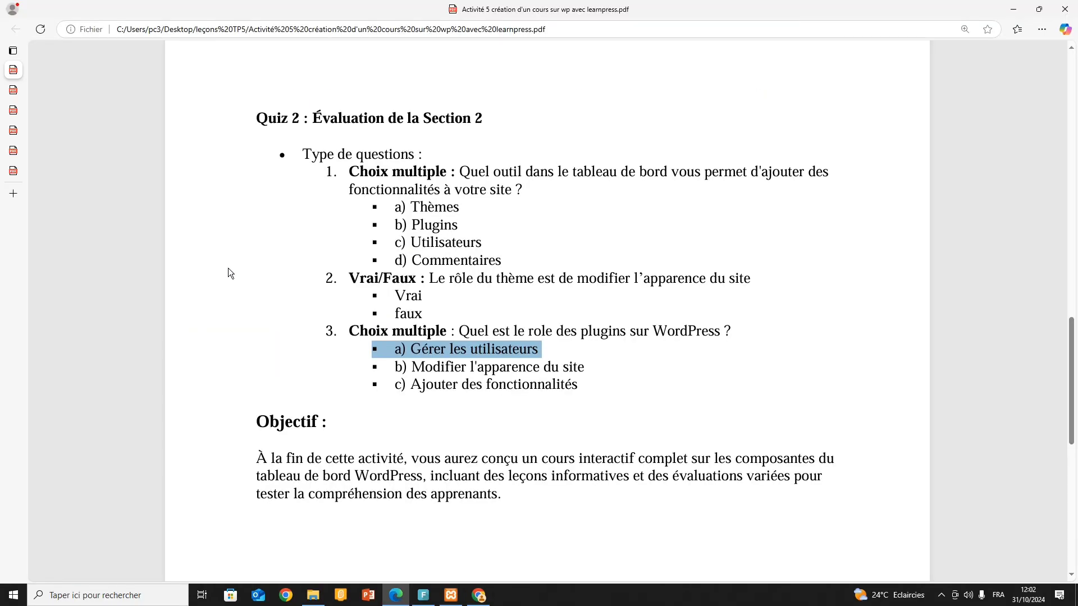
{"action": "scroll", "coordinate": [346, 216], "scroll_direction": "up", "scroll_amount": 8}
{"action": "scroll", "coordinate": [346, 217], "scroll_direction": "up", "scroll_amount": 8}
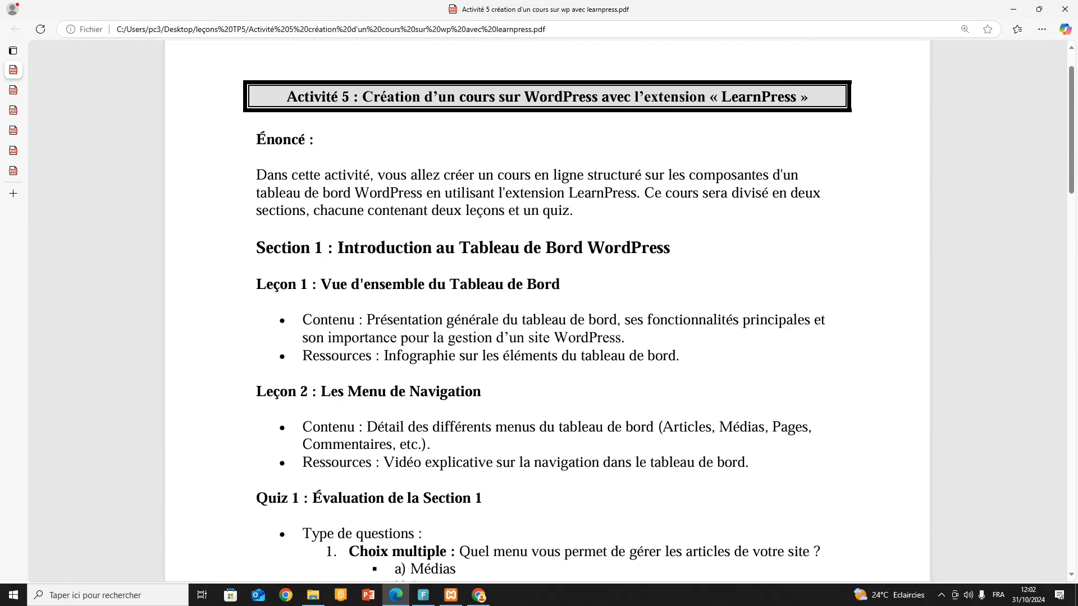
{"action": "triple_click", "coordinate": [340, 248]}
{"action": "key", "text": "ctrl+c"}
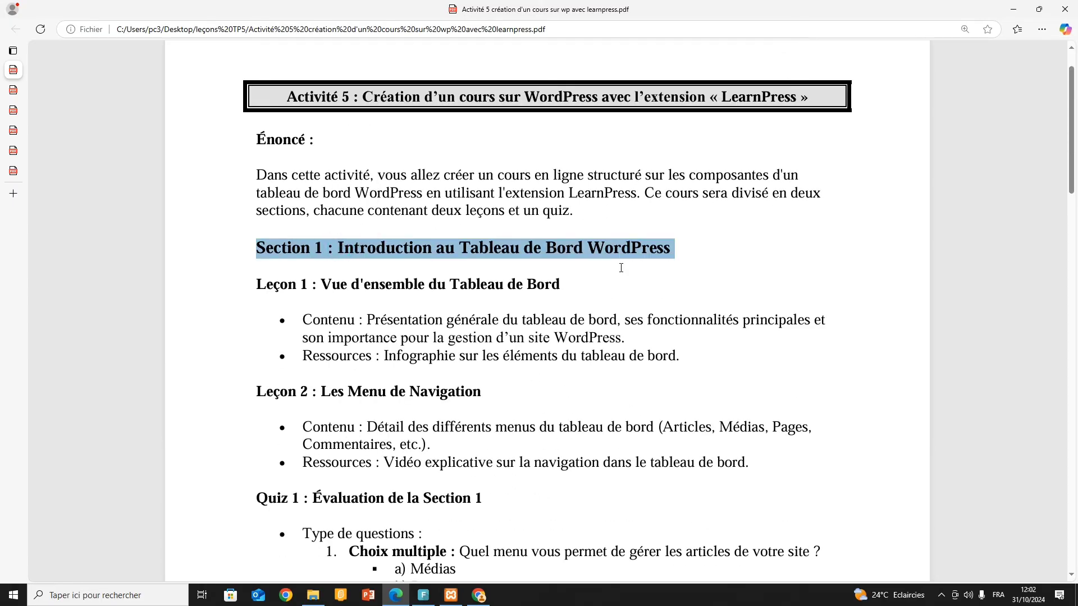
{"action": "key", "text": "alt+Tab"}
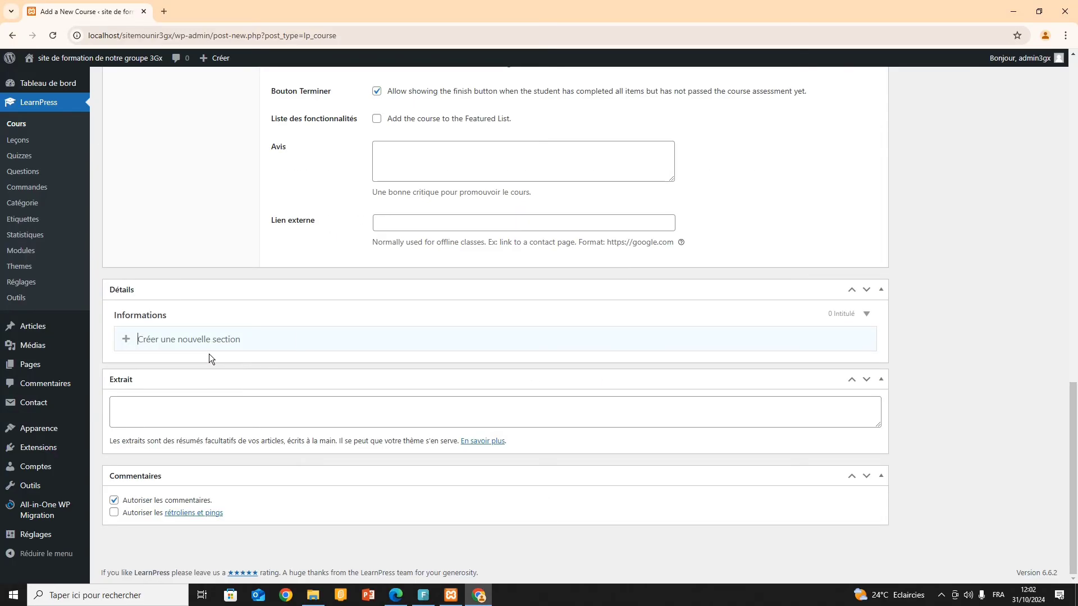
{"action": "key", "text": "ctrl+v"}
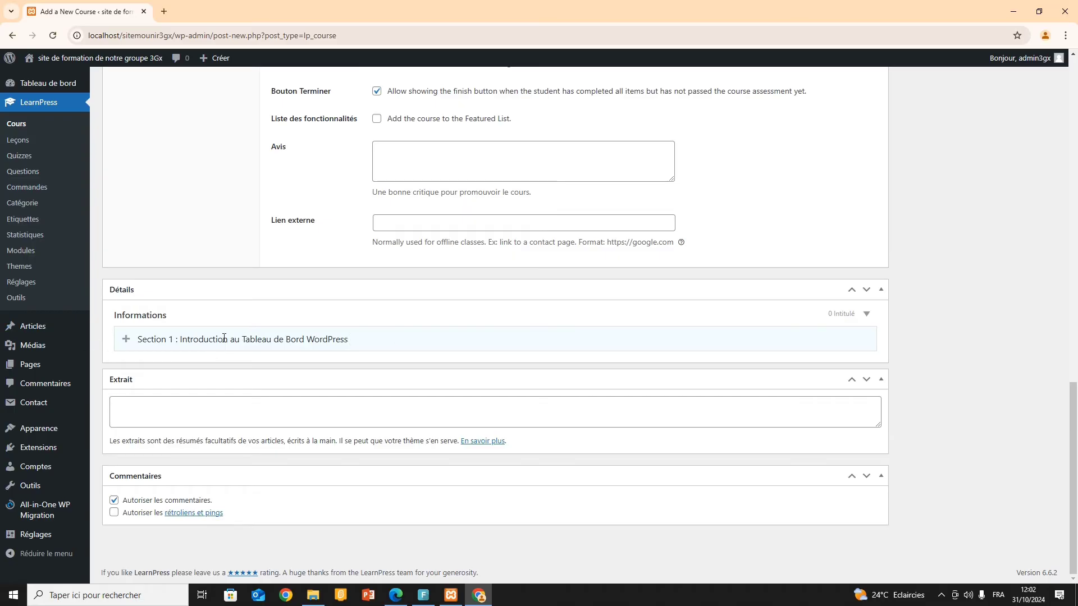
{"action": "key", "text": "Return"}
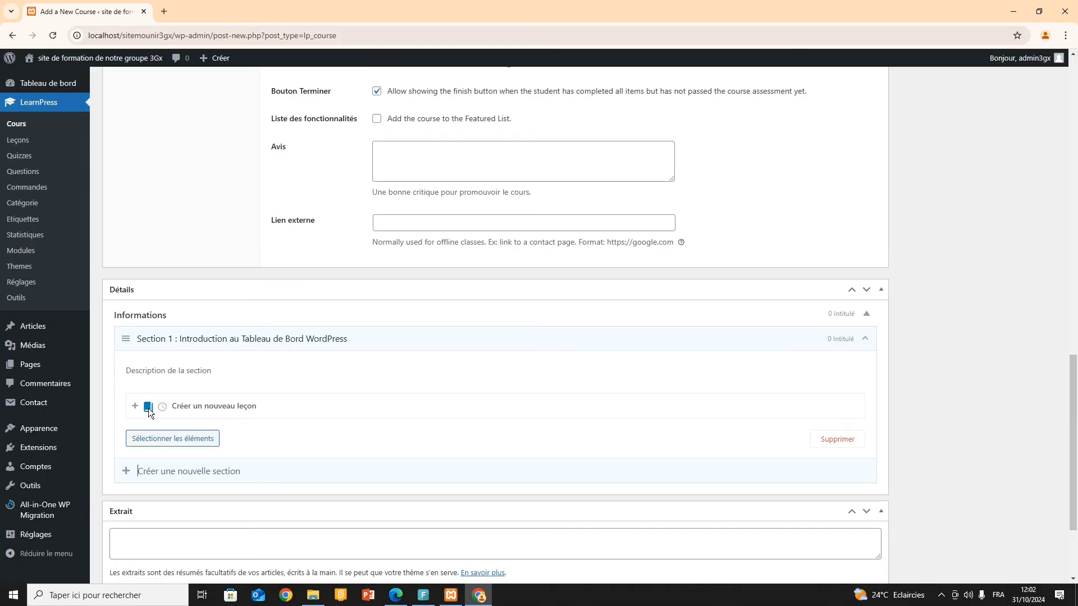
Step: Add the existing lessons "Leçon1 : Vue d'Ensemble du Tableau de Bord WordPress" and "Leçon 2 : Les Menus de Navigation sur WordPress" to Section 1
{"action": "left_click", "coordinate": [160, 405]}
{"action": "left_click", "coordinate": [149, 407]}
{"action": "left_click", "coordinate": [162, 407]}
{"action": "left_click", "coordinate": [148, 409]}
{"action": "left_click", "coordinate": [160, 441]}
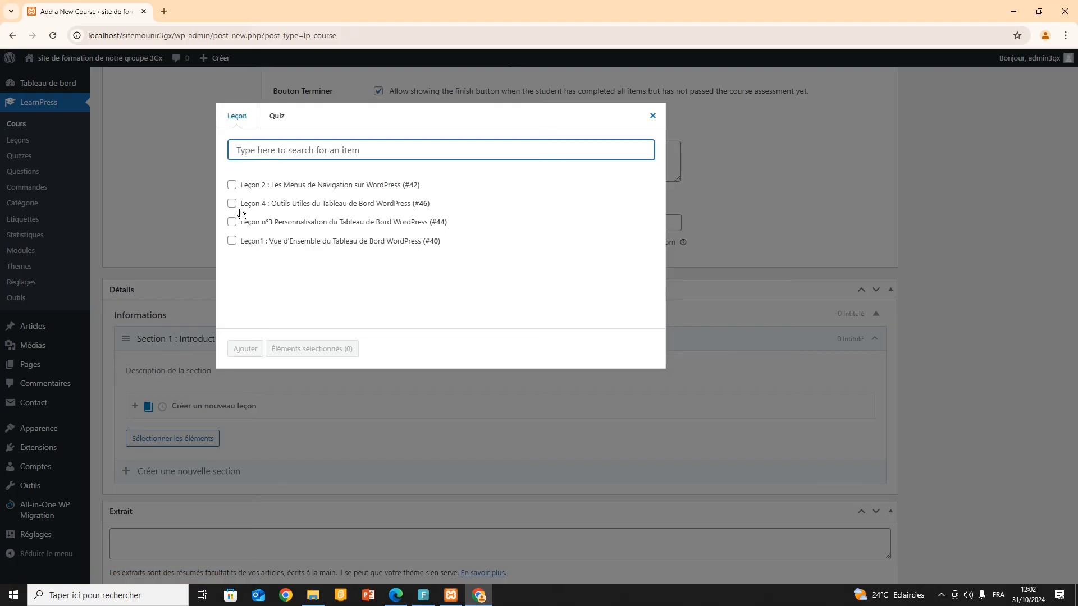
{"action": "left_click", "coordinate": [232, 241]}
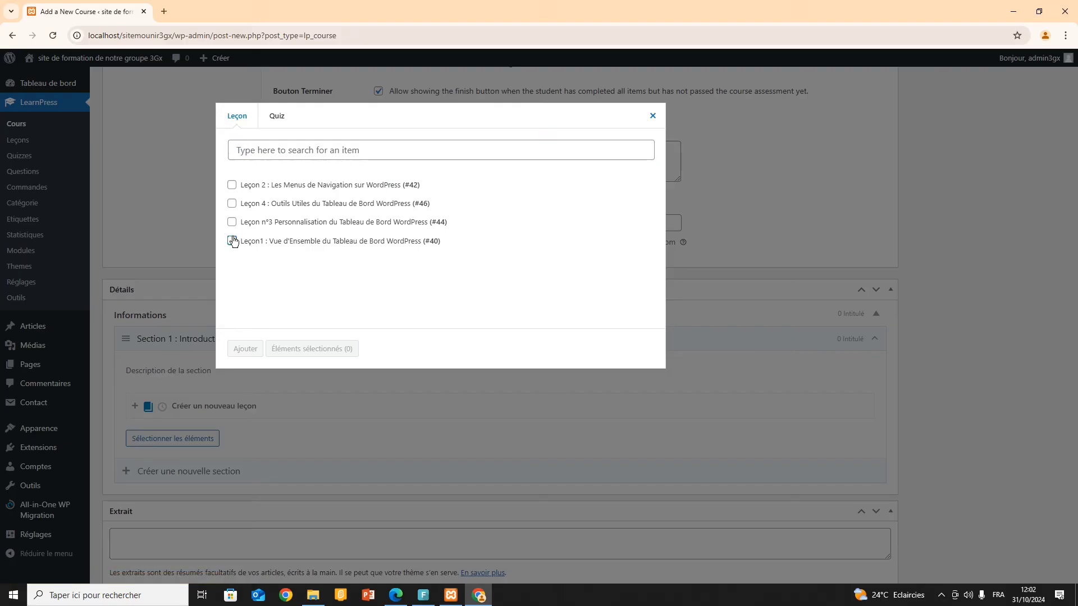
{"action": "left_click", "coordinate": [232, 185]}
{"action": "left_click", "coordinate": [239, 349]}
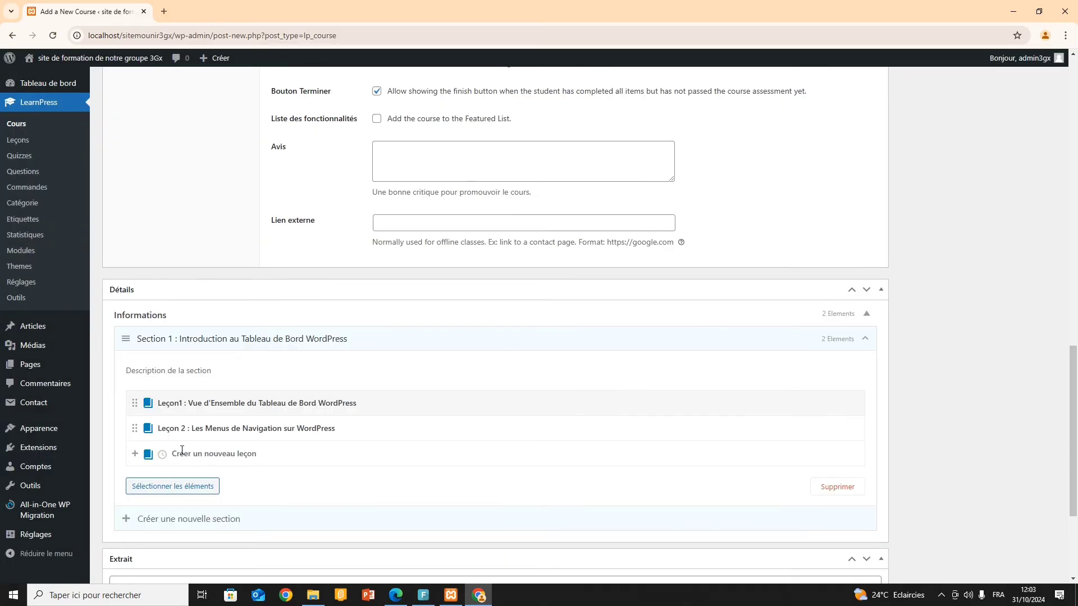
Step: Add the existing quiz "Quizz de la section1" to Section 1 below its two lessons
{"action": "left_click", "coordinate": [162, 454]}
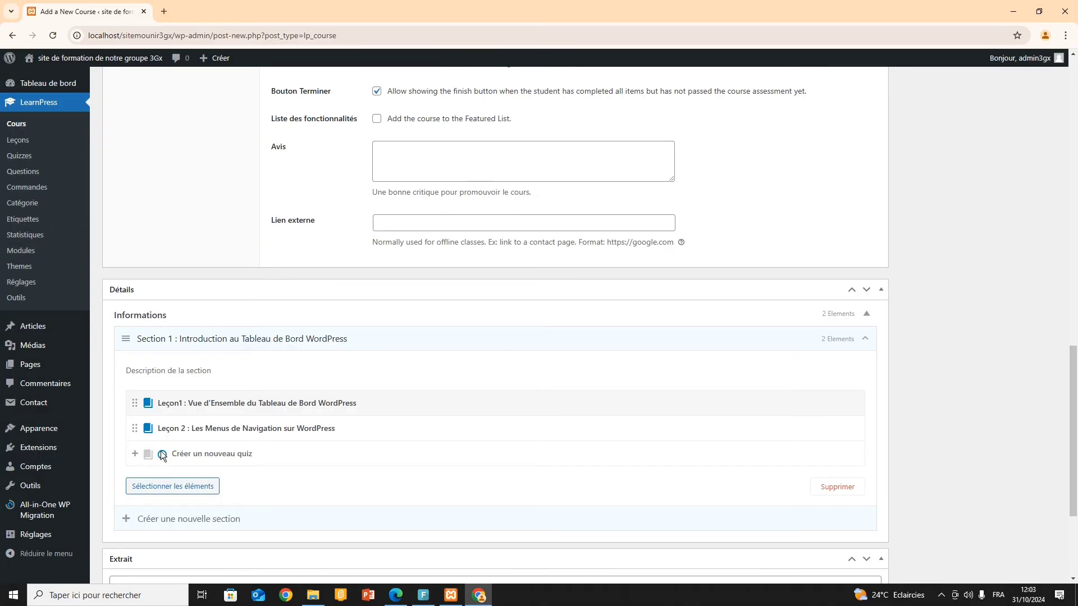
{"action": "left_click", "coordinate": [165, 487]}
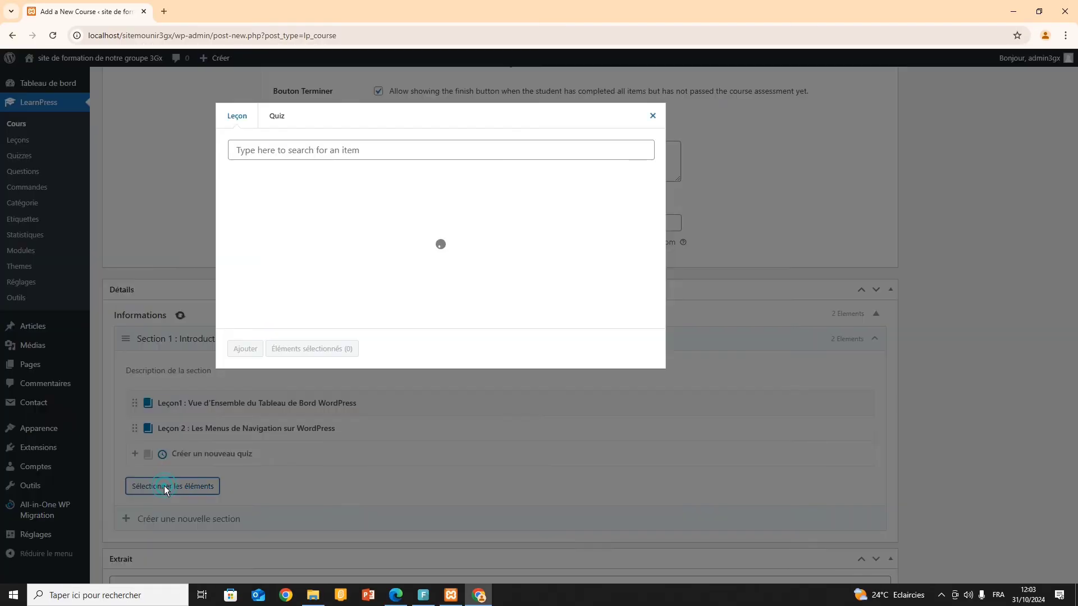
{"action": "left_click", "coordinate": [275, 119]}
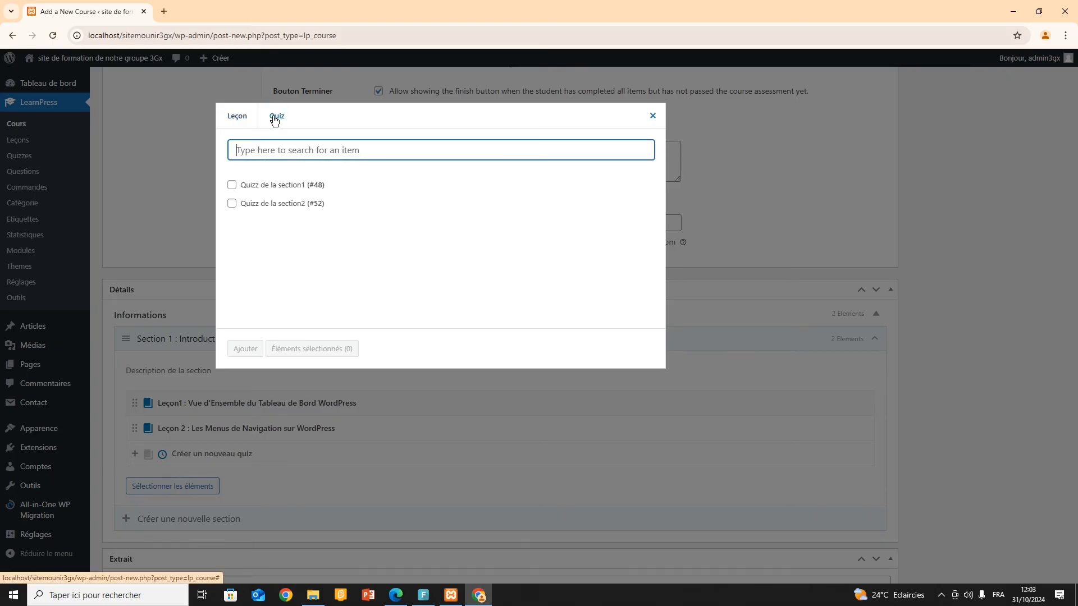
{"action": "left_click", "coordinate": [231, 186]}
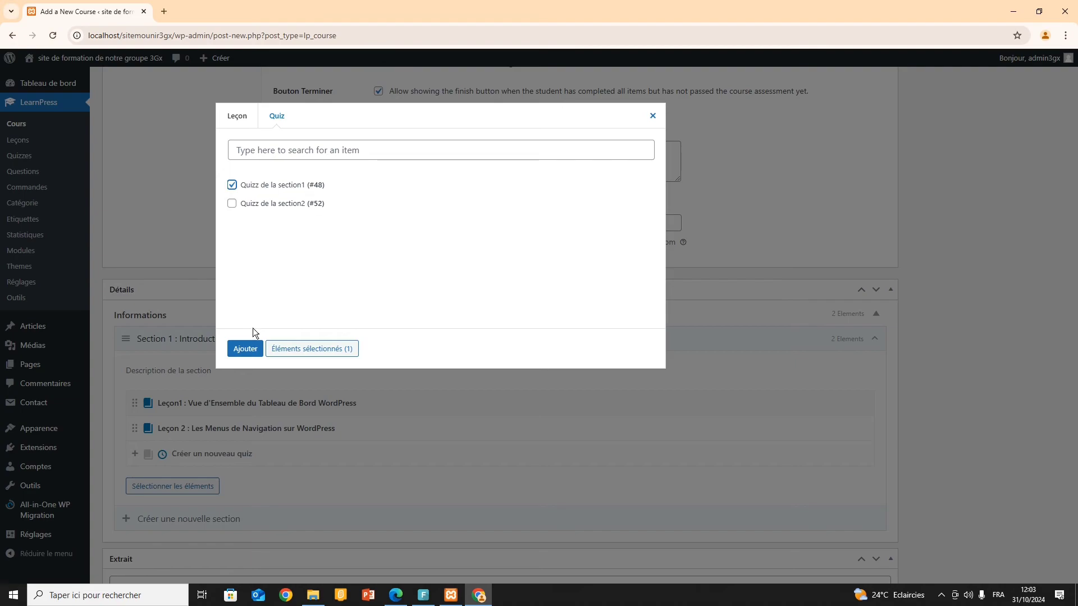
{"action": "left_click", "coordinate": [245, 349]}
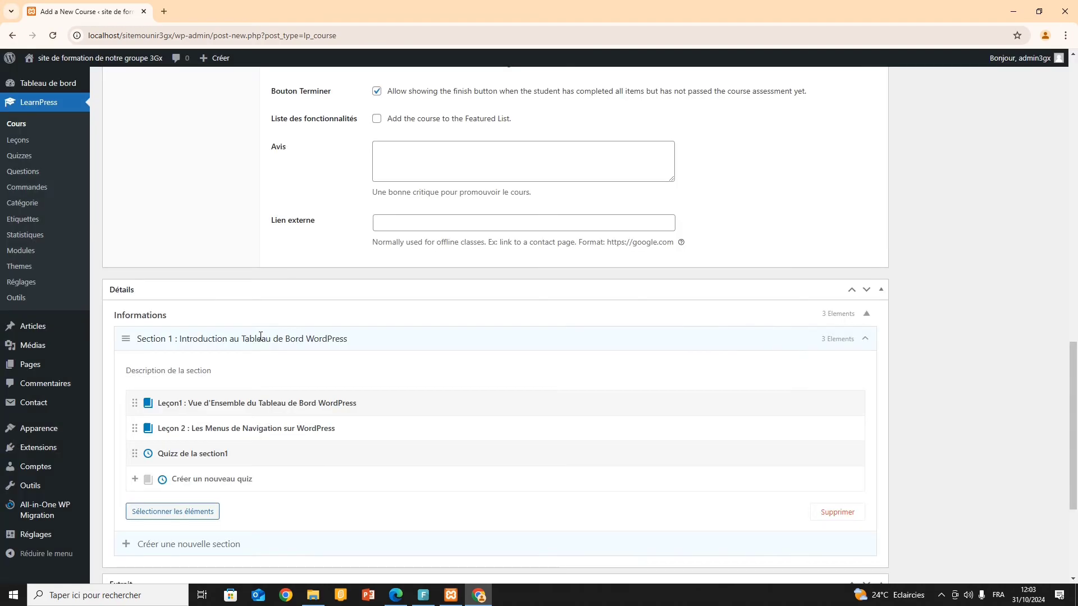
Step: Create a second course section titled "Section 2 : Personnalisation et Outils du Tableau de Bord", taking the title from the activity PDF
{"action": "scroll", "coordinate": [221, 432], "scroll_direction": "down", "scroll_amount": 2}
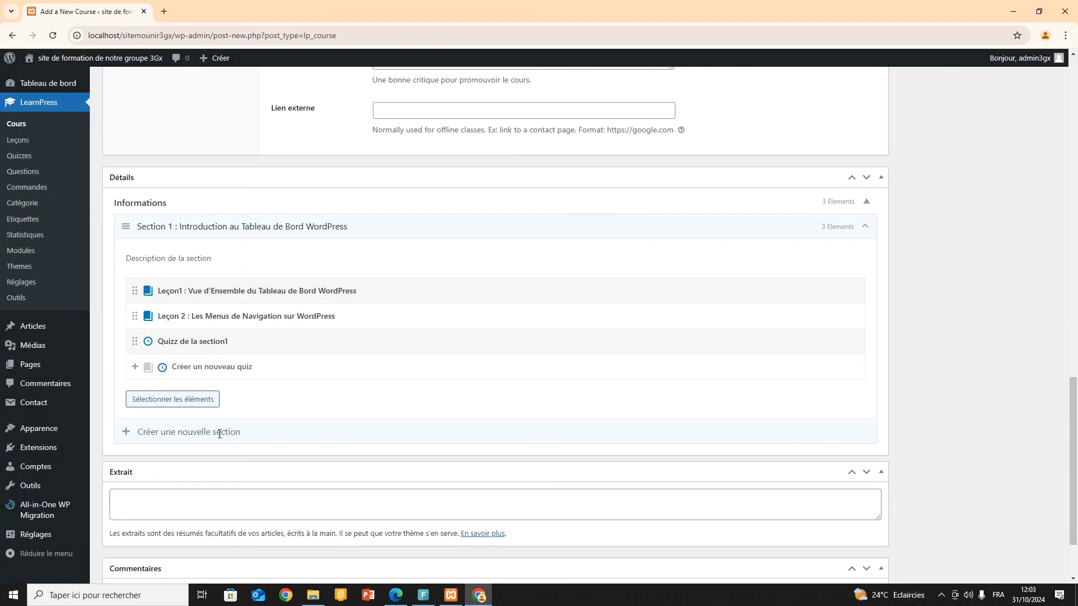
{"action": "left_click", "coordinate": [217, 432]}
{"action": "key", "text": "alt+Tab"}
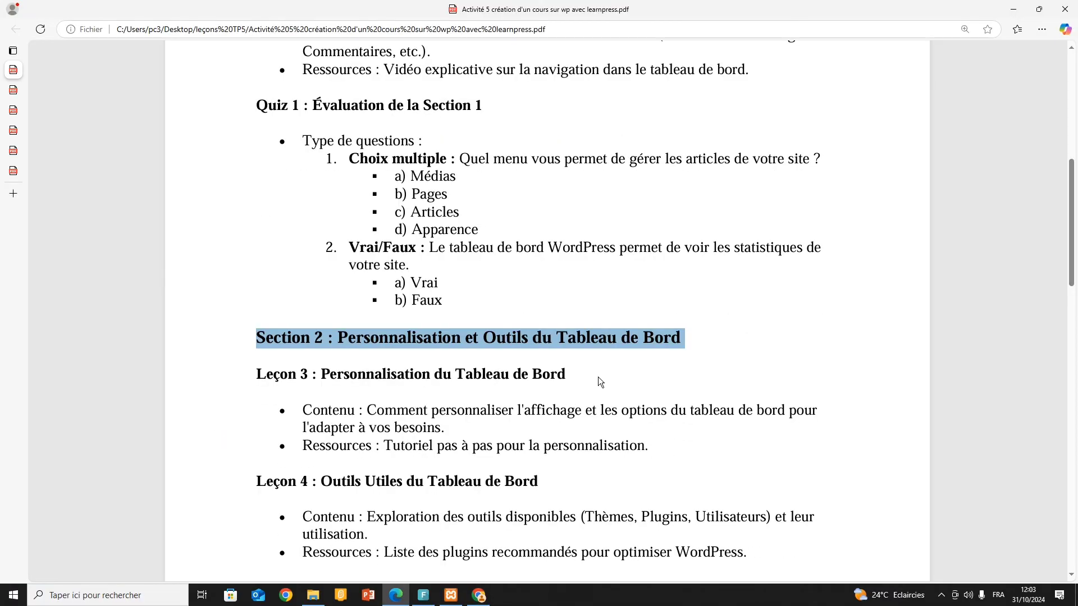
{"action": "key", "text": "alt+Tab"}
{"action": "type", "text": "Section 2 : Personnalisation et Outils du Tableau de Bord"}
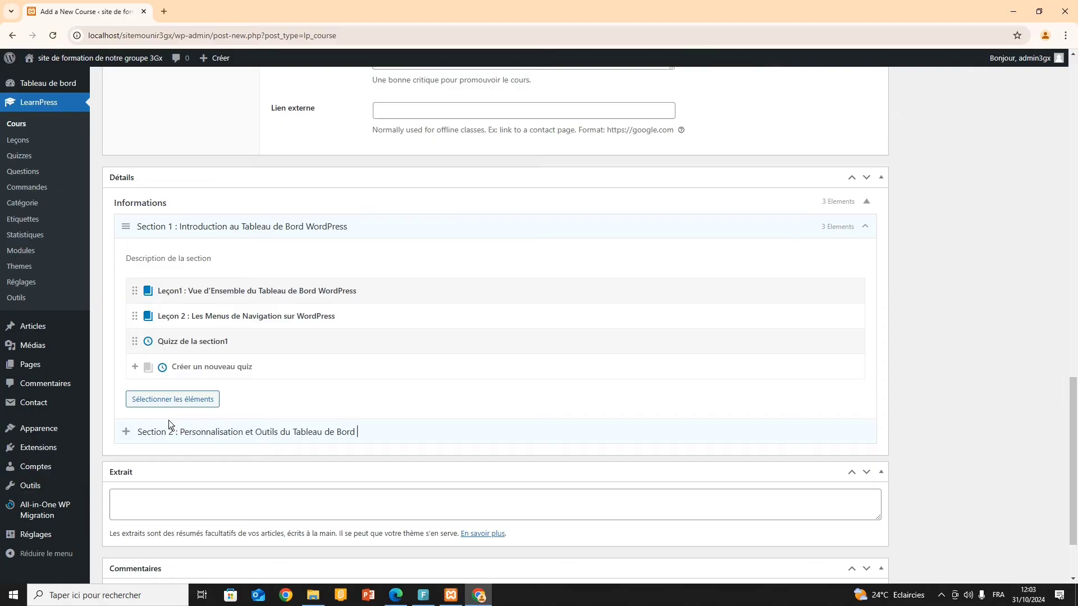
{"action": "scroll", "coordinate": [177, 454], "scroll_direction": "down", "scroll_amount": 2}
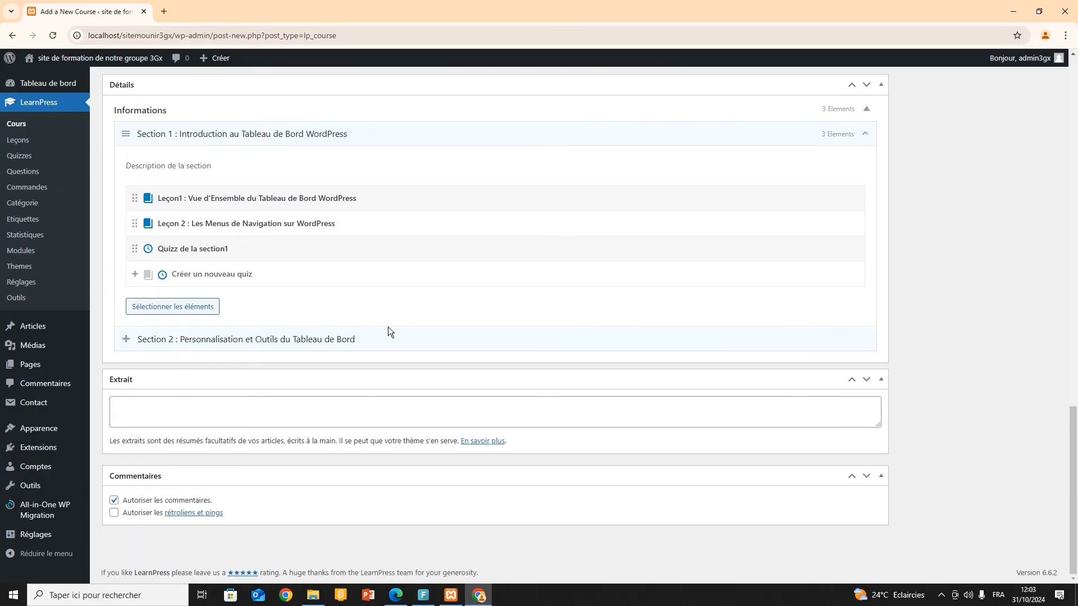
{"action": "key", "text": "Return"}
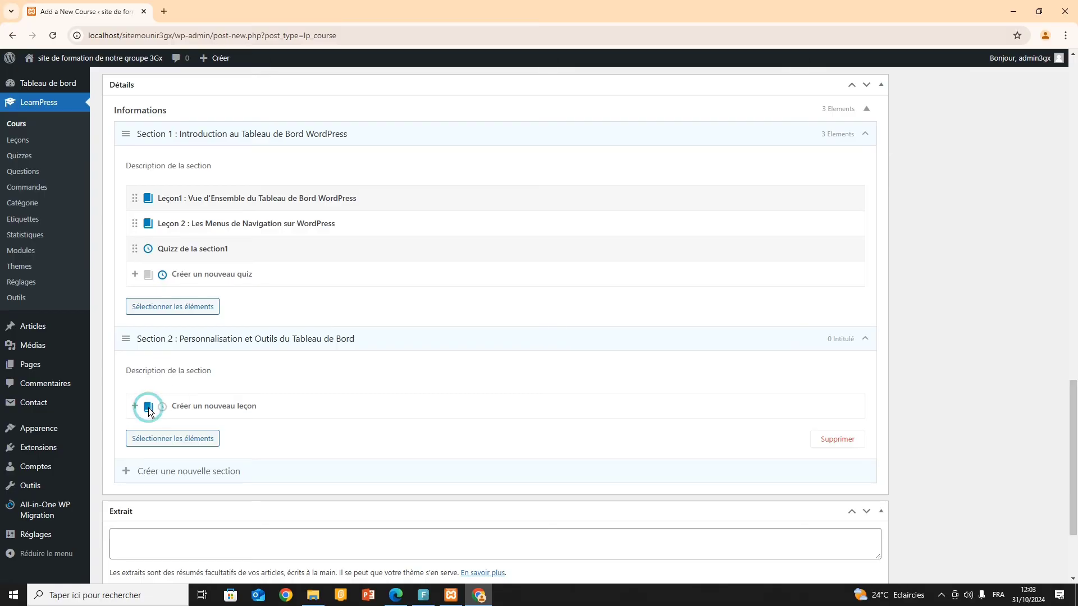
Step: Add the existing lessons "Leçon n°3 Personnalisation du Tableau de Bord WordPress" and "Leçon 4 : Outils Utiles du Tableau de Bord WordPress" to Section 2
{"action": "left_click", "coordinate": [149, 438]}
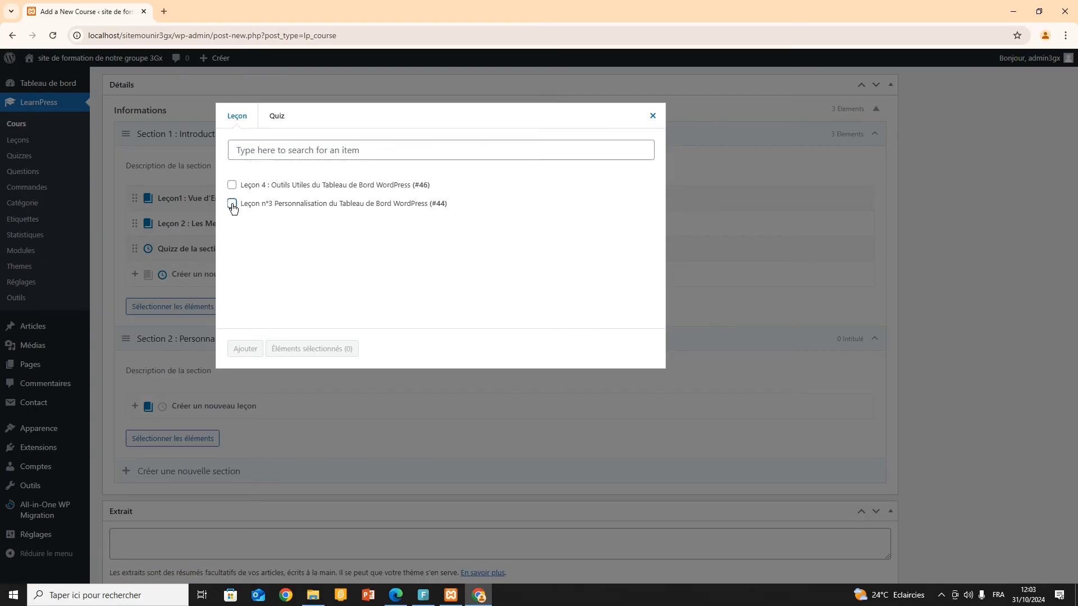
{"action": "left_click", "coordinate": [232, 203]}
{"action": "left_click", "coordinate": [232, 186]}
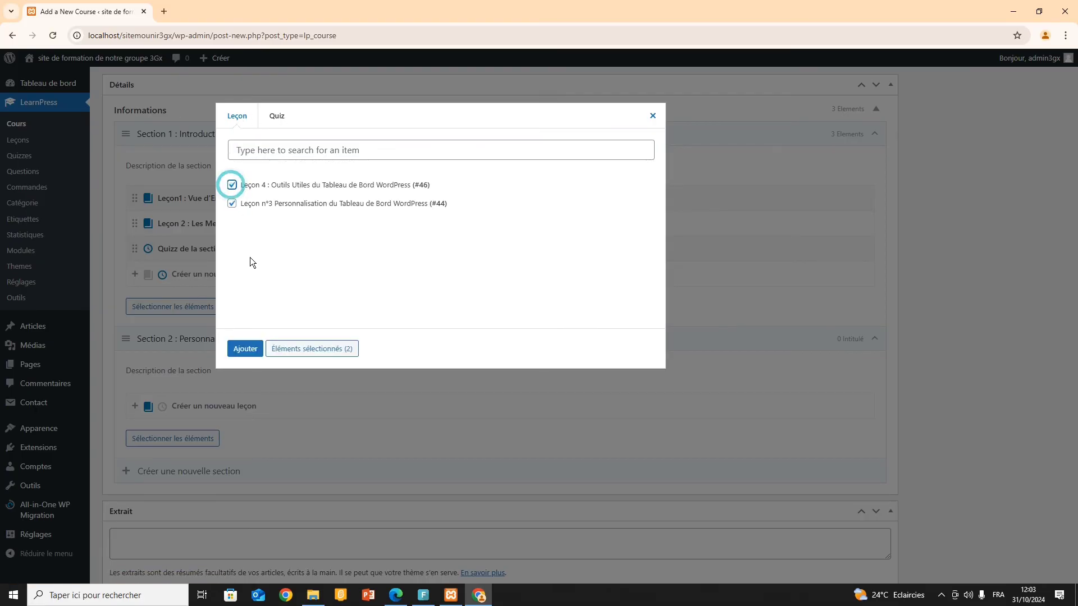
{"action": "left_click", "coordinate": [245, 347]}
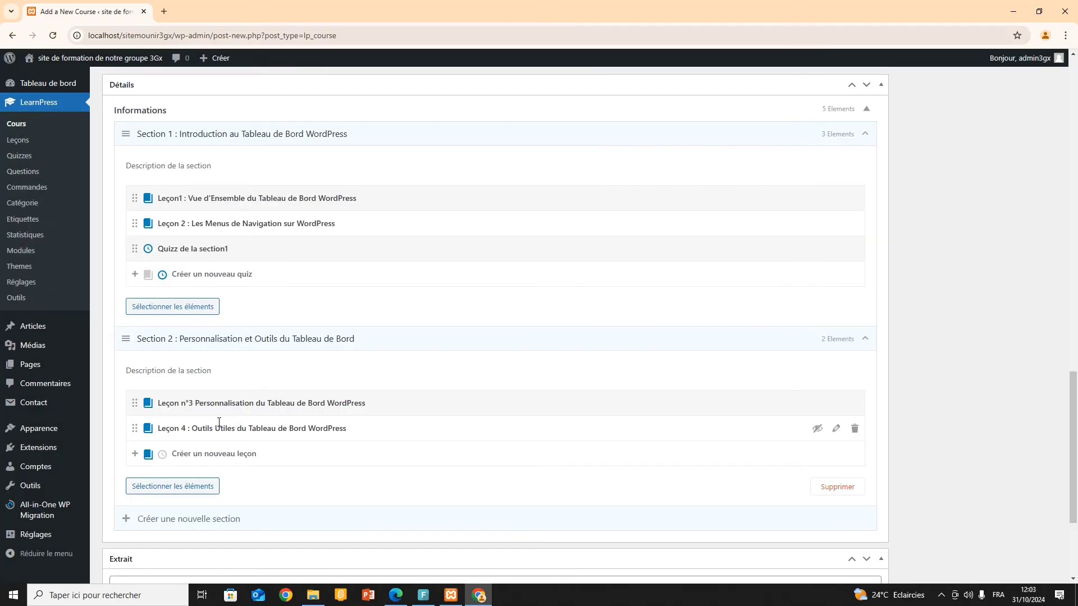
Step: Add the existing quiz "Quizz de la section2" to Section 2 below its two lessons
{"action": "left_click", "coordinate": [162, 454]}
{"action": "left_click", "coordinate": [173, 487]}
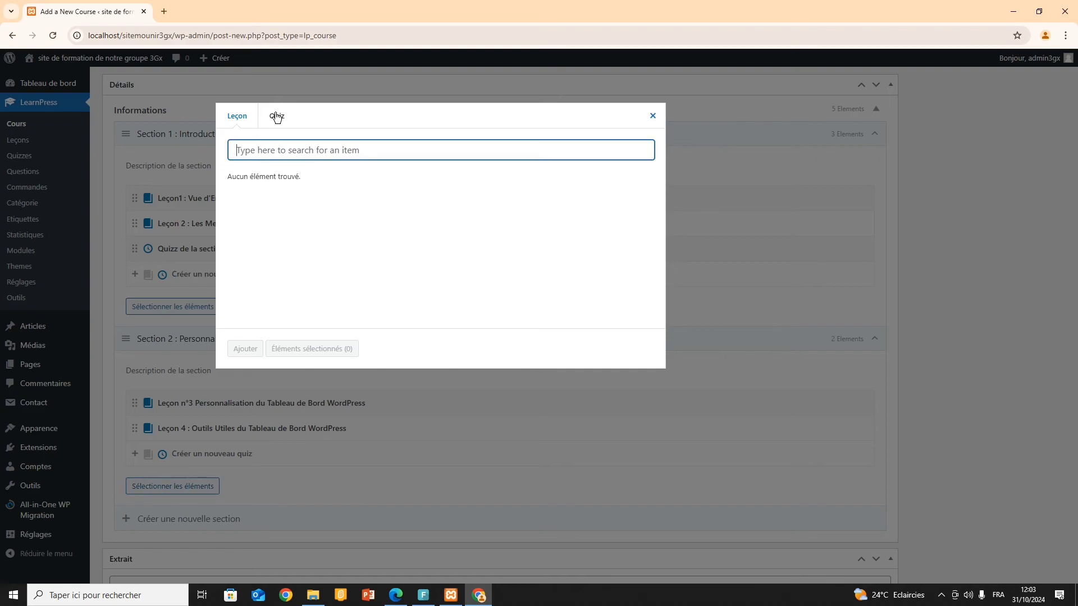
{"action": "left_click", "coordinate": [276, 115]}
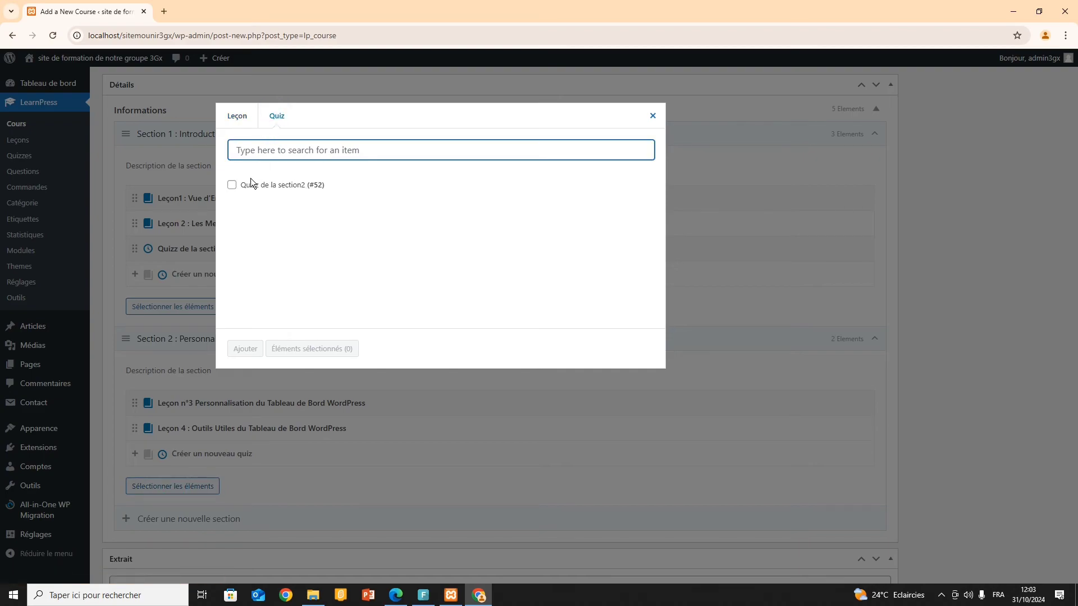
{"action": "left_click", "coordinate": [232, 186]}
{"action": "left_click", "coordinate": [245, 349]}
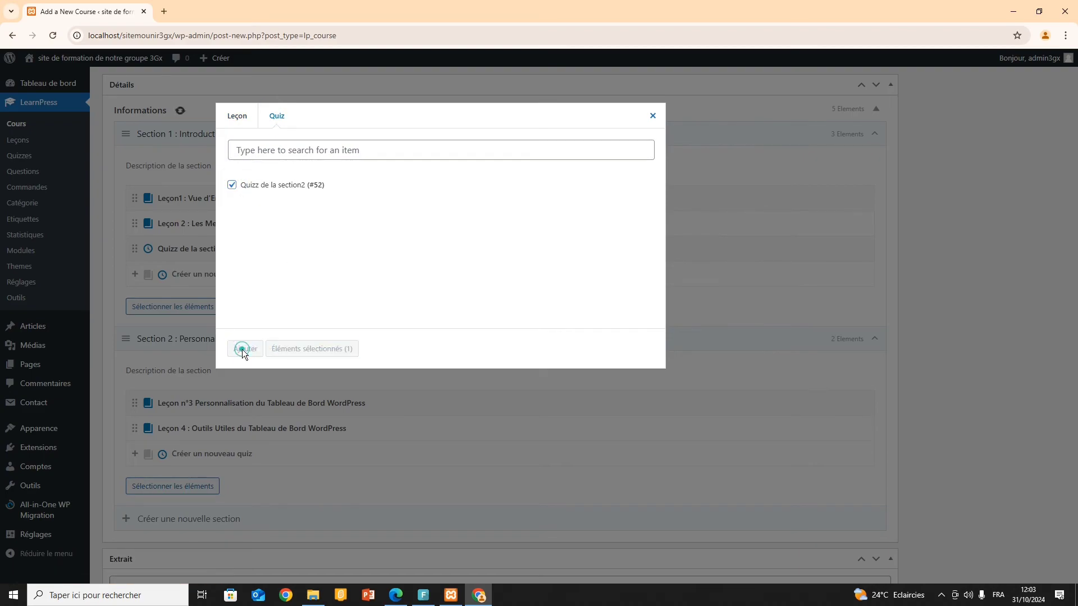
Step: Set the course's regular price to 30 USD and its promotional price to 18 USD in the course settings
{"action": "scroll", "coordinate": [264, 410], "scroll_direction": "down", "scroll_amount": 4}
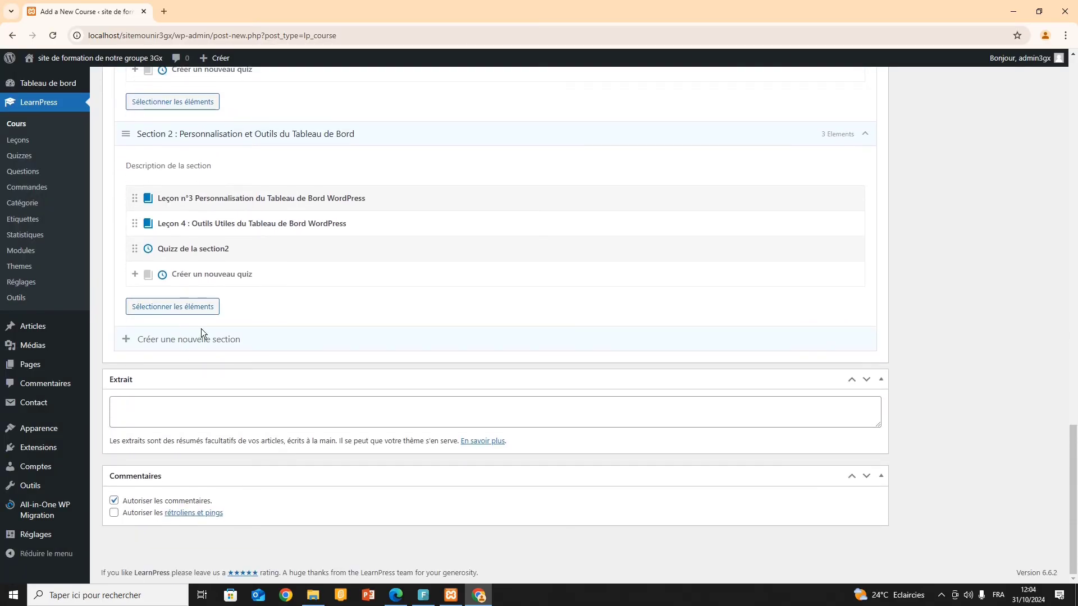
{"action": "scroll", "coordinate": [550, 279], "scroll_direction": "up", "scroll_amount": 15}
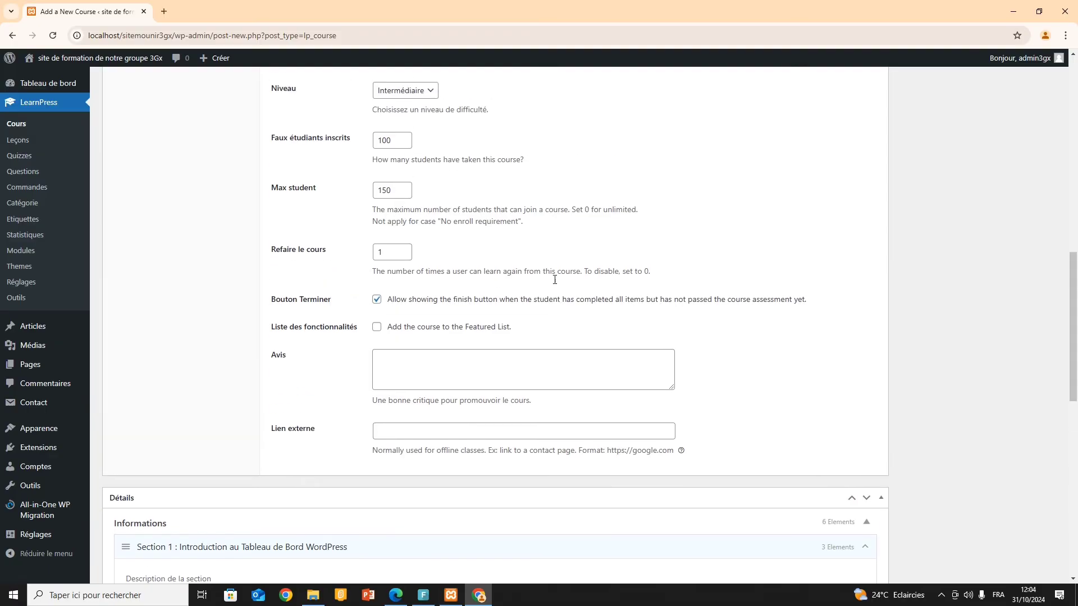
{"action": "scroll", "coordinate": [554, 279], "scroll_direction": "up", "scroll_amount": 8}
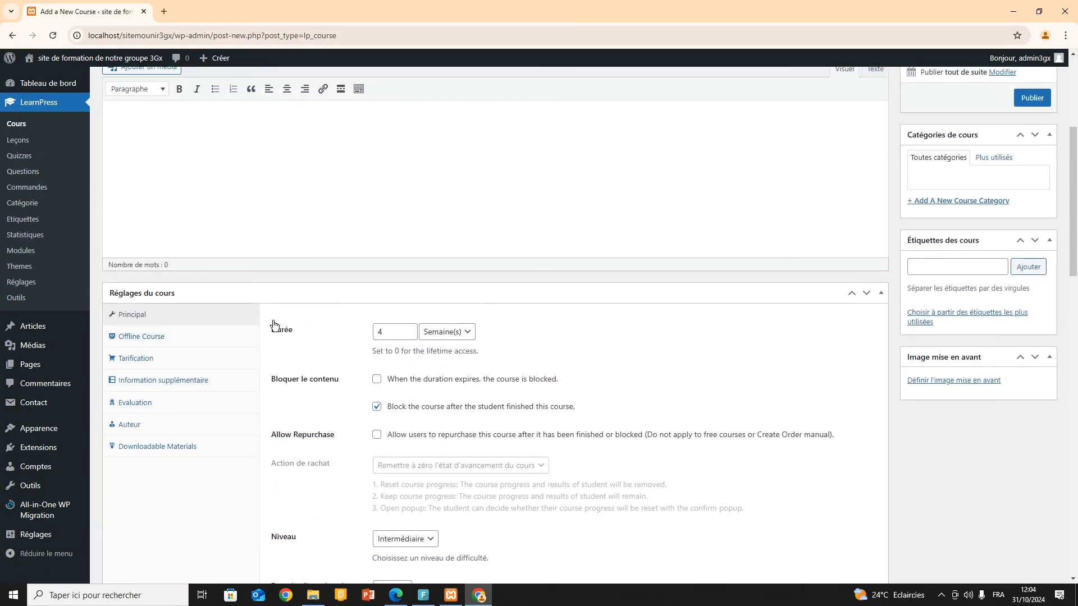
{"action": "left_click", "coordinate": [134, 362]}
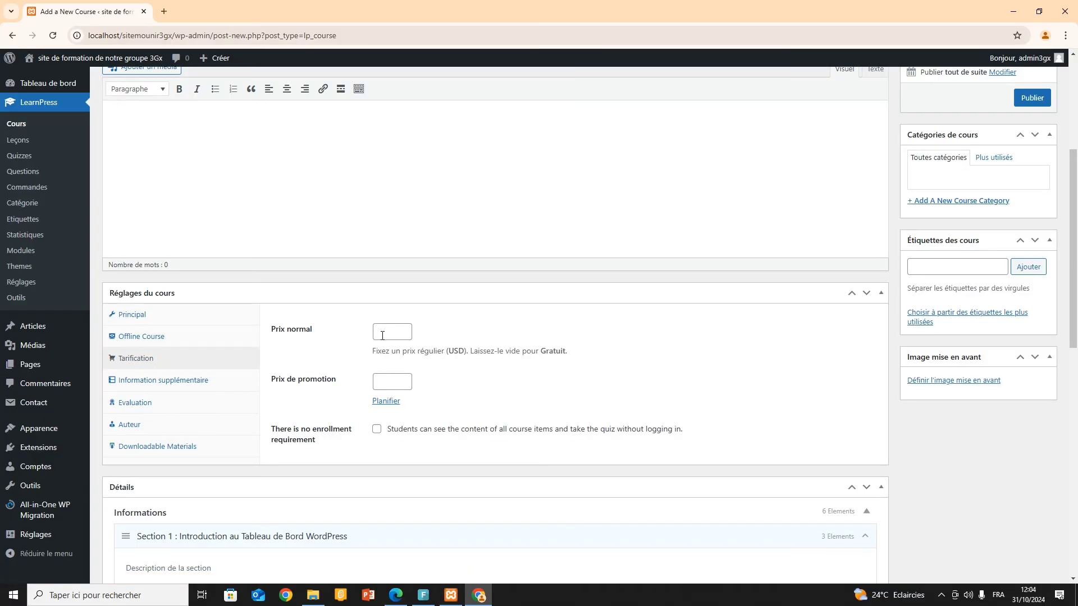
{"action": "left_click", "coordinate": [385, 336]}
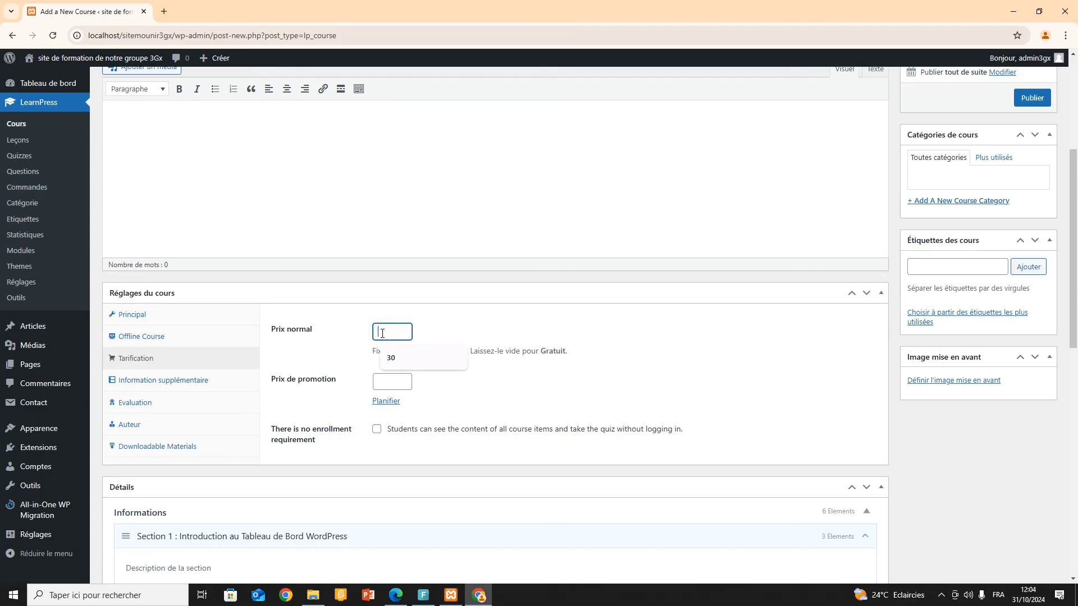
{"action": "type", "text": "30"}
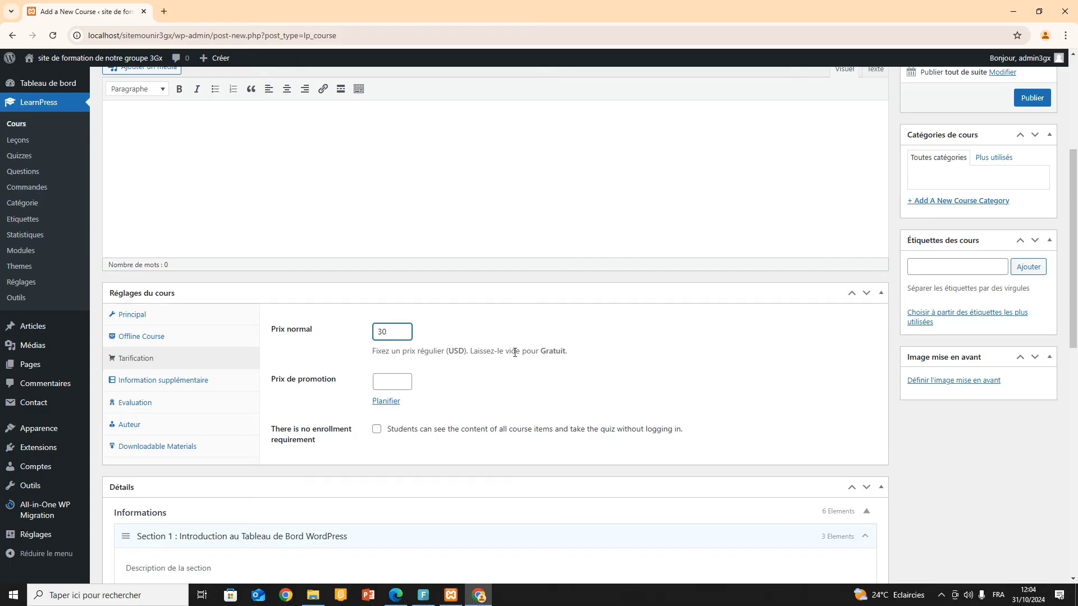
{"action": "left_click", "coordinate": [384, 382]}
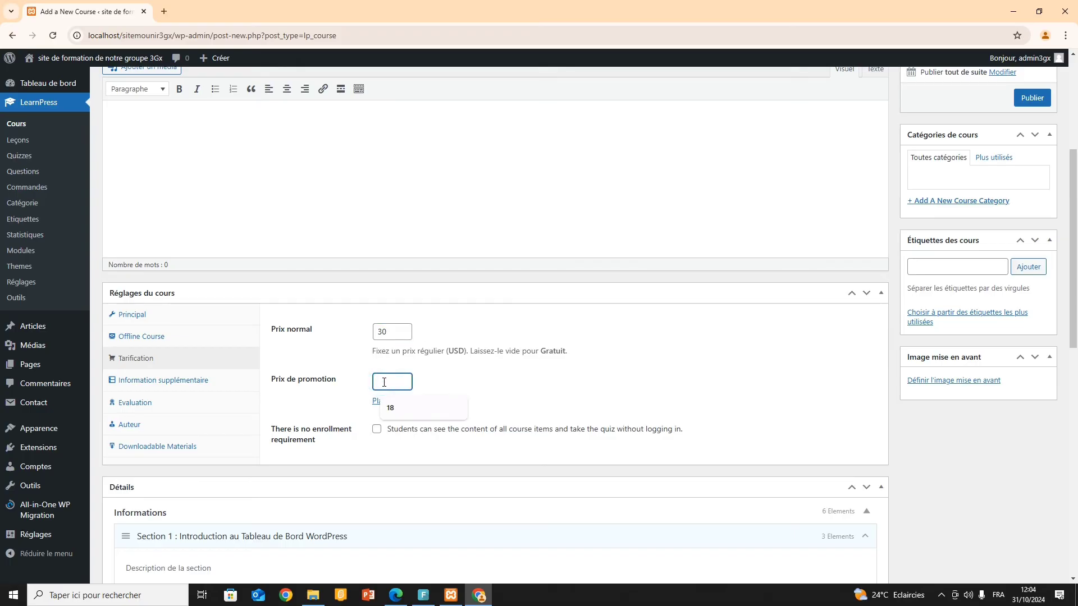
{"action": "type", "text": "18"}
{"action": "scroll", "coordinate": [306, 451], "scroll_direction": "down", "scroll_amount": 2}
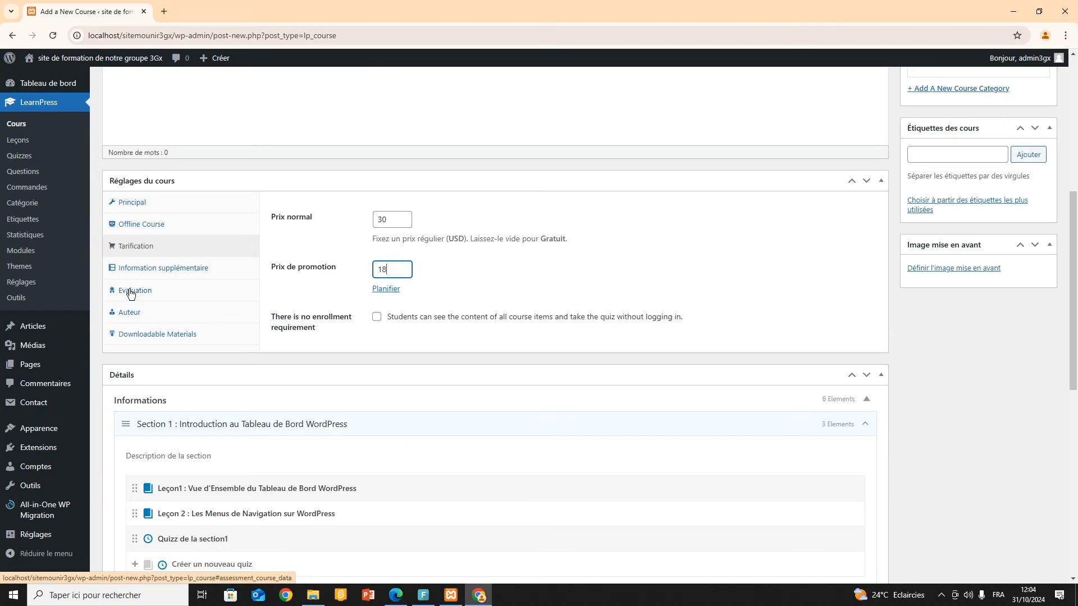
Step: Set the course's evaluation method to "Evaluate via passed quizzes" after trying the other evaluation options
{"action": "left_click", "coordinate": [131, 292]}
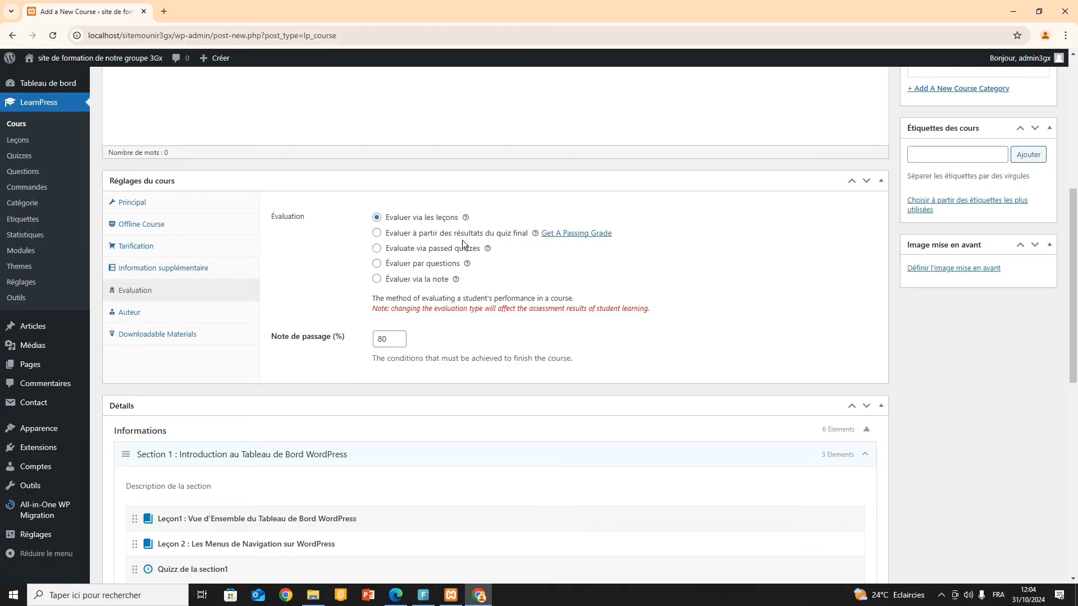
{"action": "left_click", "coordinate": [504, 233]}
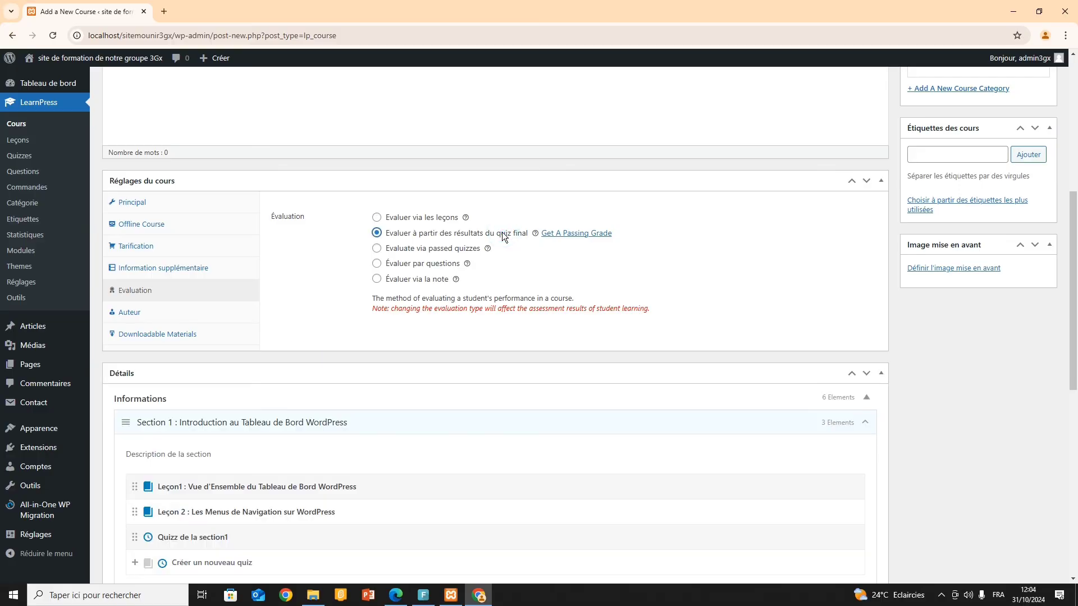
{"action": "left_click", "coordinate": [407, 250]}
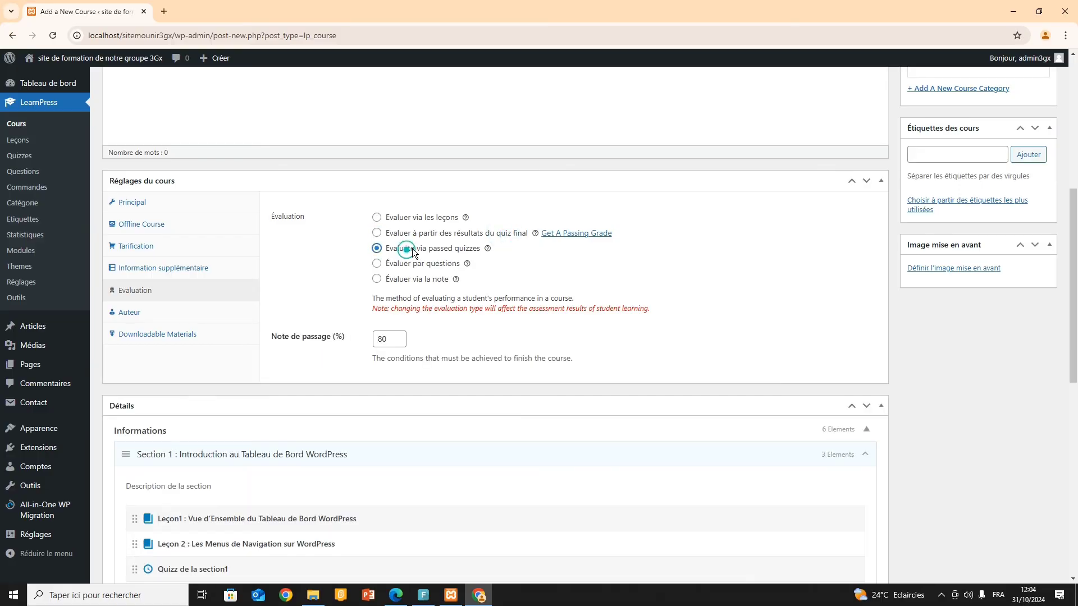
{"action": "left_click", "coordinate": [441, 263]}
{"action": "left_click", "coordinate": [413, 279]}
{"action": "left_click", "coordinate": [377, 249]}
Step: Check the evaluation settings and section contents, and publish the course "Cours WordPress"
{"action": "scroll", "coordinate": [389, 341], "scroll_direction": "down", "scroll_amount": 2}
{"action": "scroll", "coordinate": [390, 341], "scroll_direction": "down", "scroll_amount": 3}
{"action": "scroll", "coordinate": [390, 341], "scroll_direction": "up", "scroll_amount": 3}
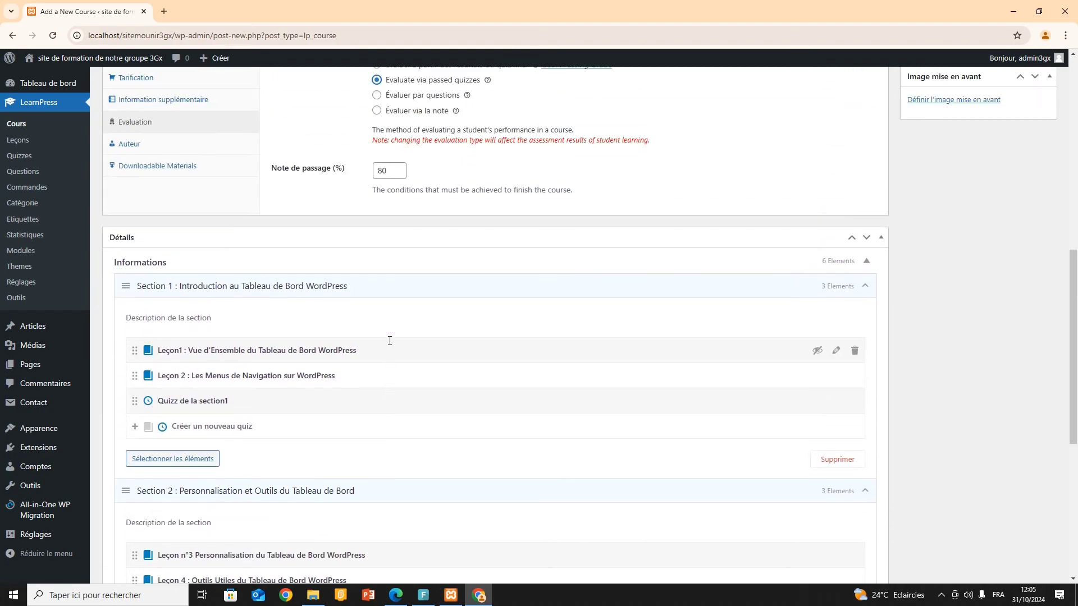
{"action": "scroll", "coordinate": [241, 217], "scroll_direction": "up", "scroll_amount": 2}
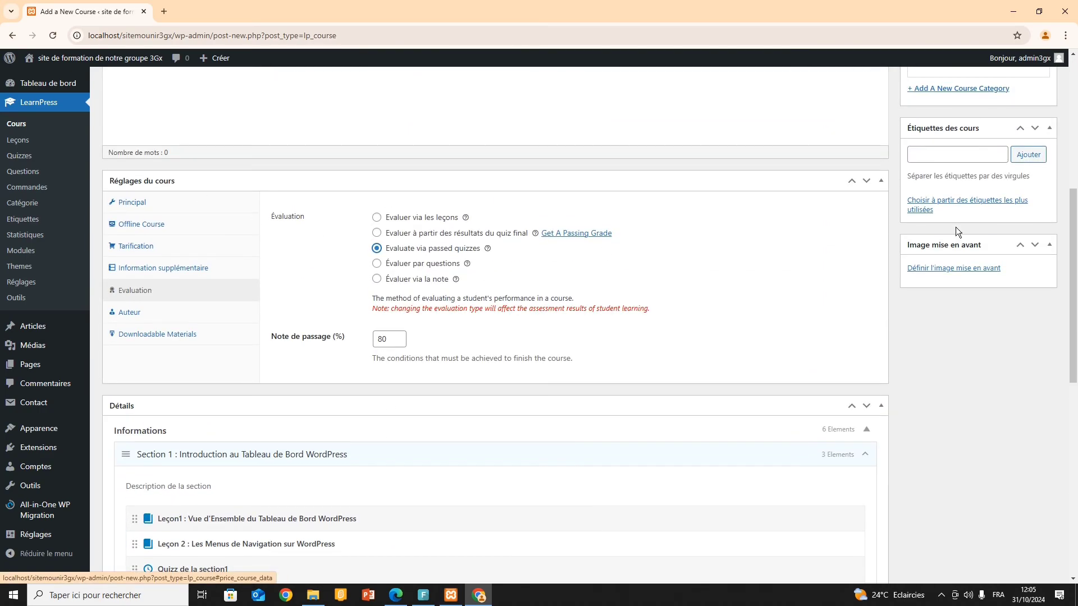
{"action": "scroll", "coordinate": [982, 209], "scroll_direction": "up", "scroll_amount": 4}
{"action": "left_click", "coordinate": [1035, 209]}
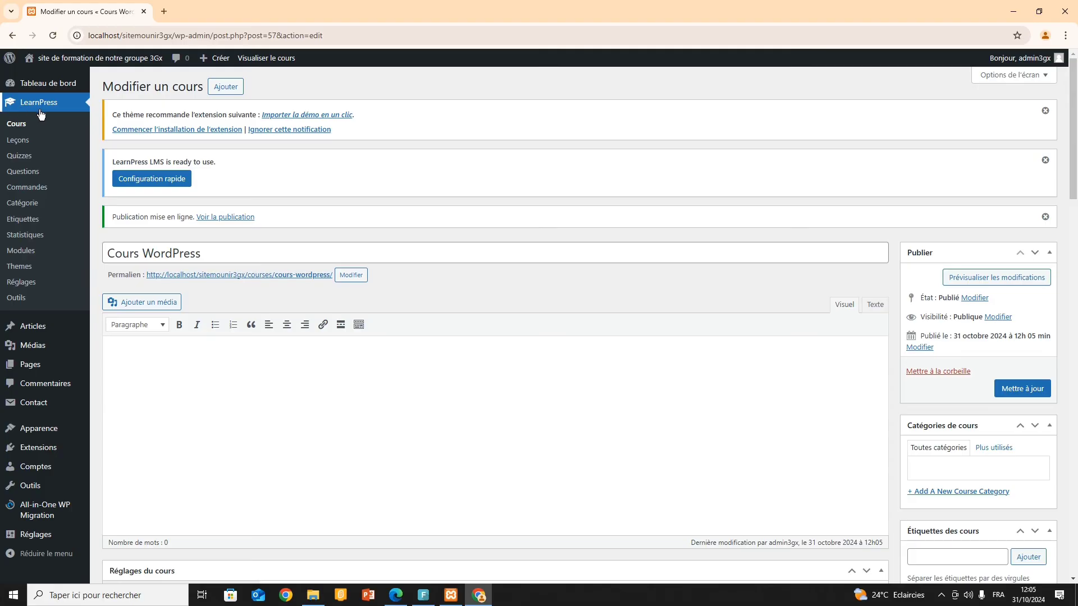
Step: Review the LearnPress lists of courses, lessons and quizzes, and view the site's home page
{"action": "left_click", "coordinate": [15, 126]}
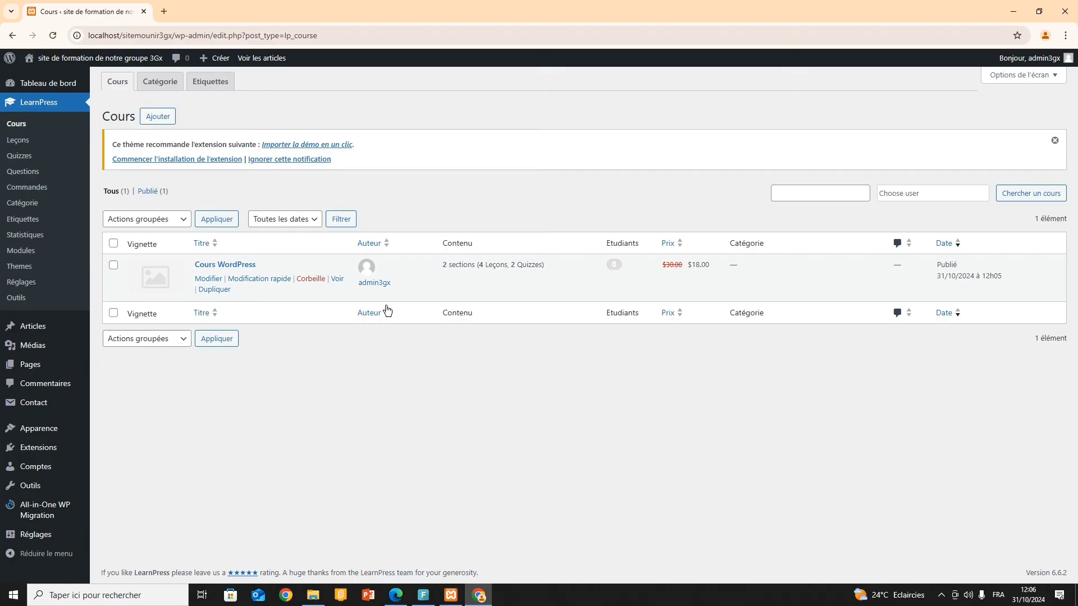
{"action": "left_click", "coordinate": [24, 144]}
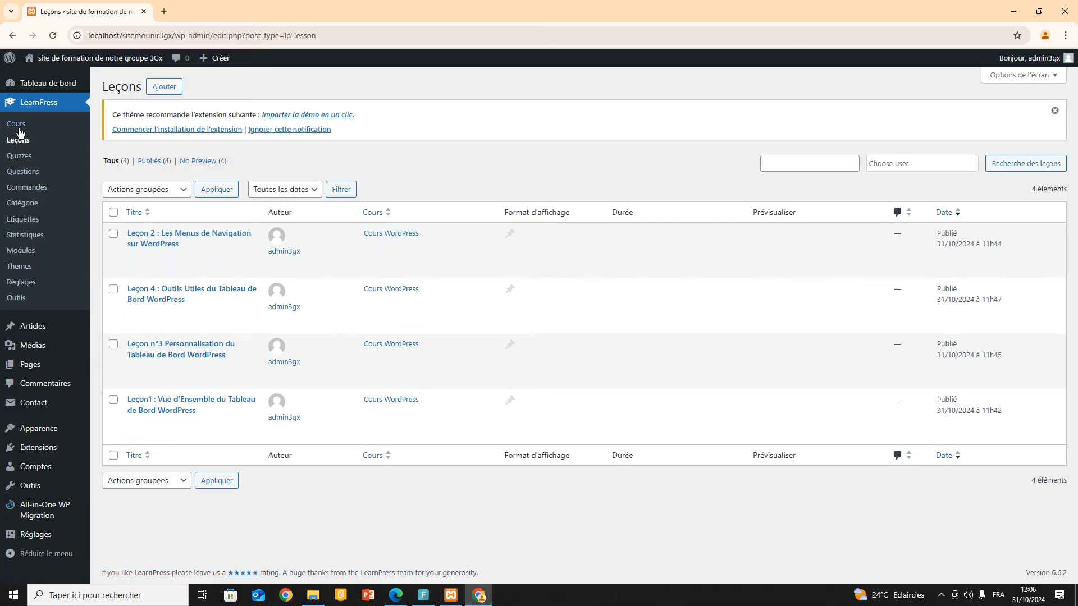
{"action": "left_click", "coordinate": [19, 157]}
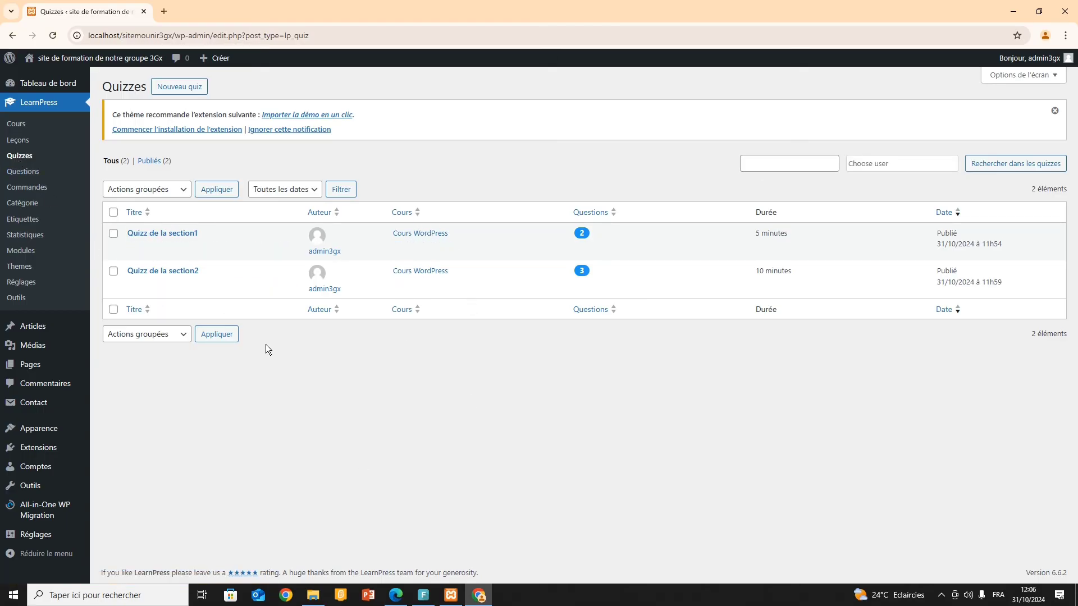
{"action": "left_click", "coordinate": [56, 76]}
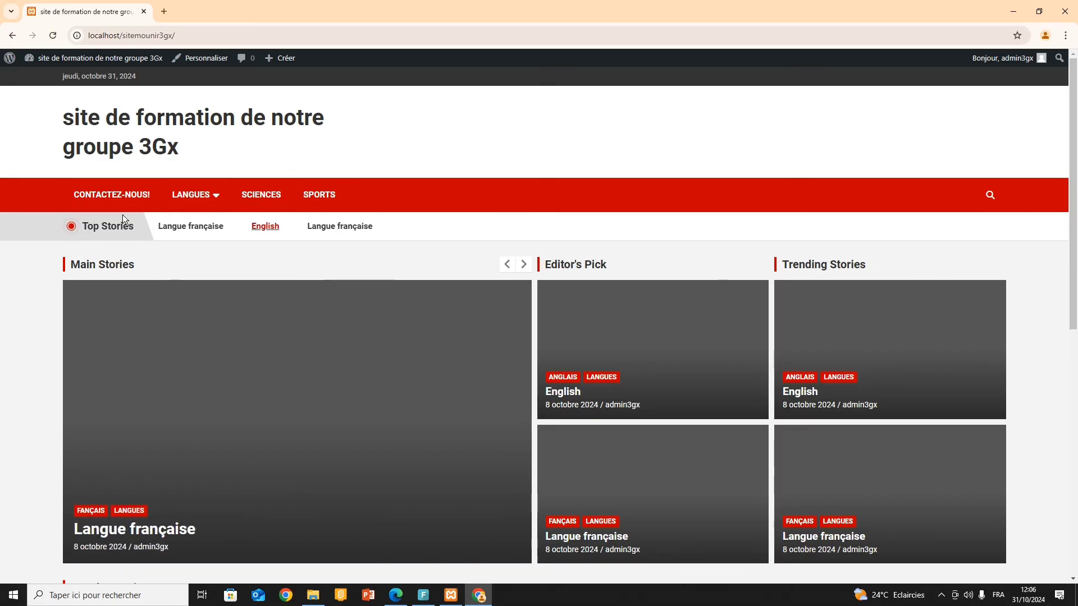
Step: Add the course "Cours WordPress" to the navigation menu "menu1" as its last top-level item and save the menu
{"action": "mouse_move", "coordinate": [111, 61]}
{"action": "left_click", "coordinate": [59, 80]}
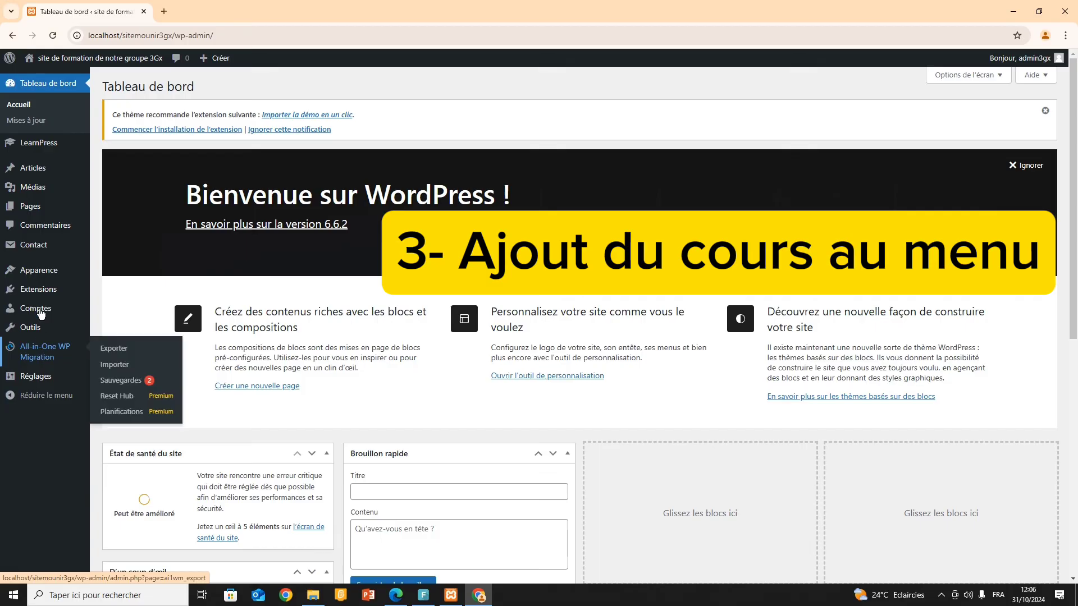
{"action": "mouse_move", "coordinate": [39, 274]}
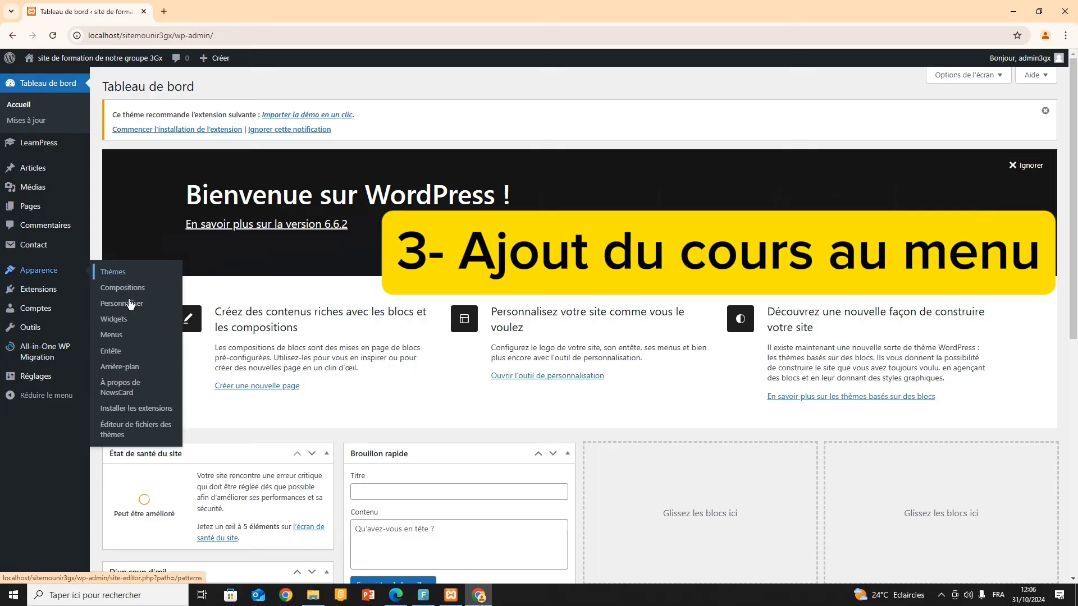
{"action": "left_click", "coordinate": [124, 339]}
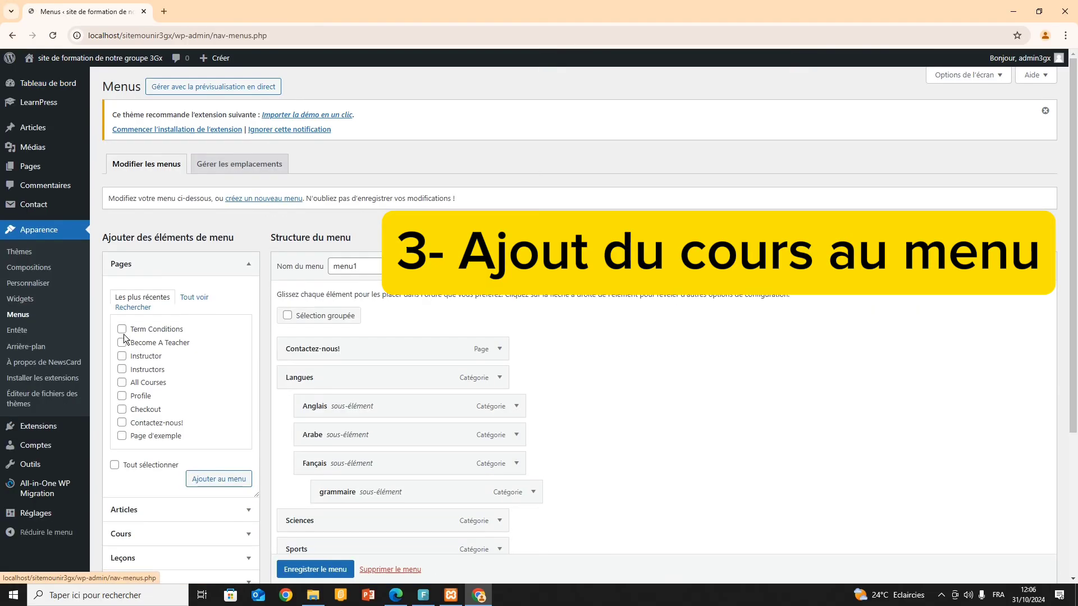
{"action": "scroll", "coordinate": [201, 103], "scroll_direction": "down", "scroll_amount": 3}
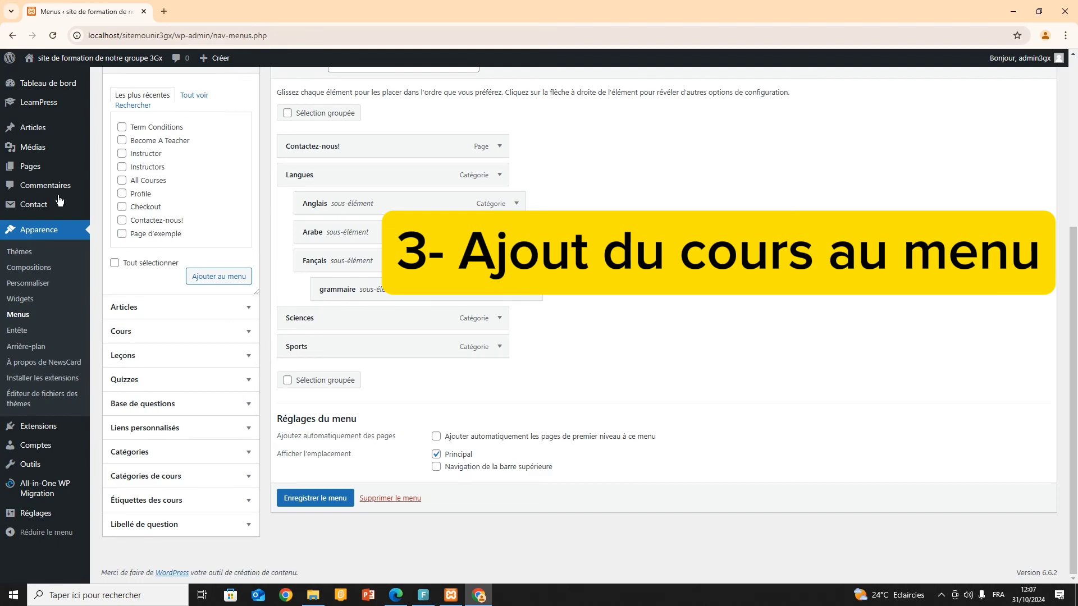
{"action": "left_click", "coordinate": [149, 332]}
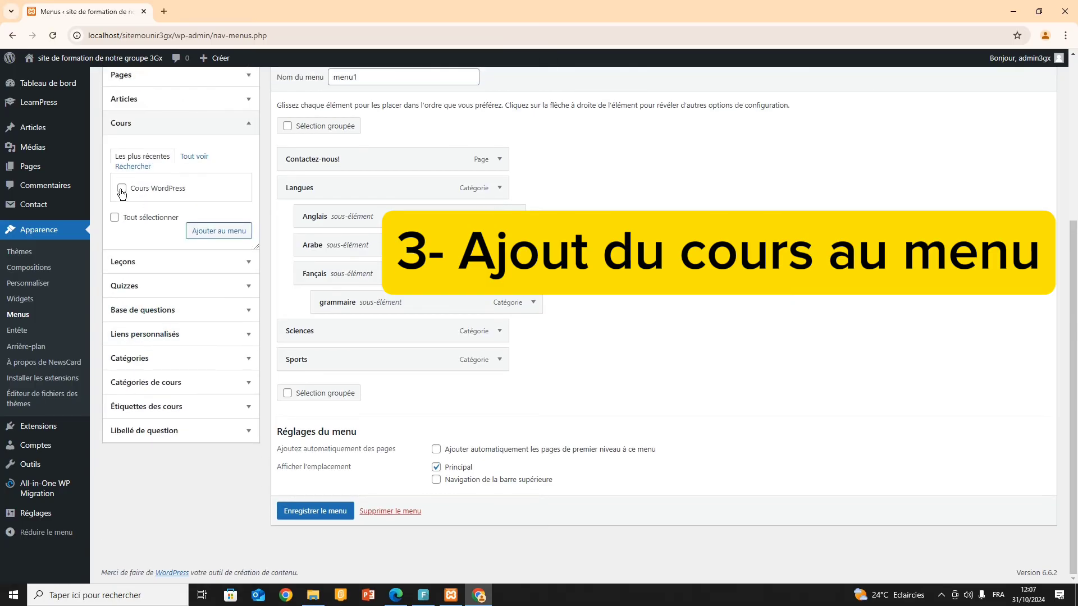
{"action": "left_click", "coordinate": [121, 190]}
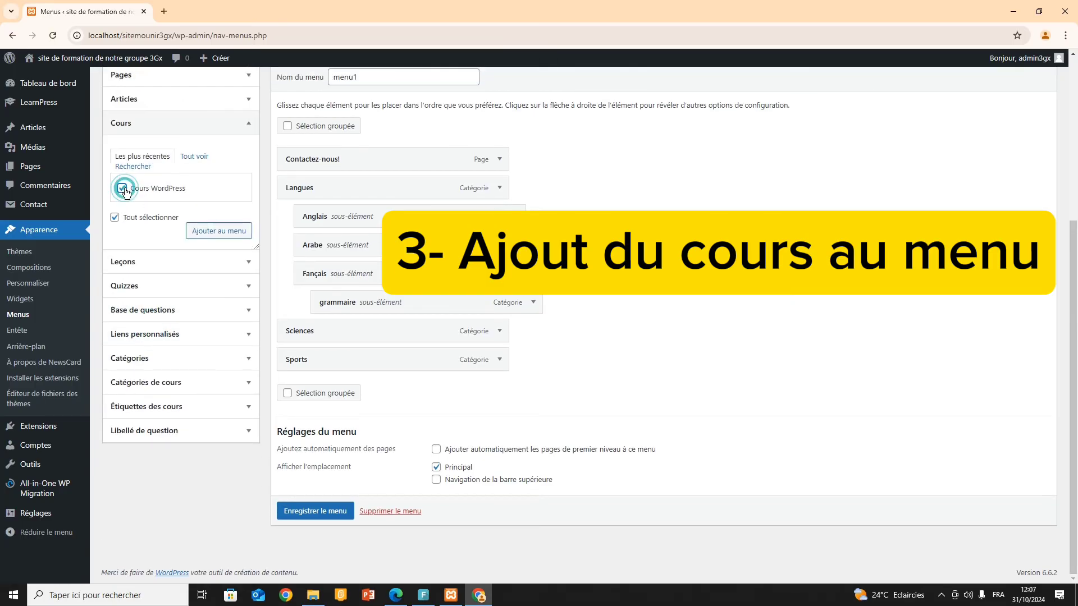
{"action": "left_click", "coordinate": [223, 238]}
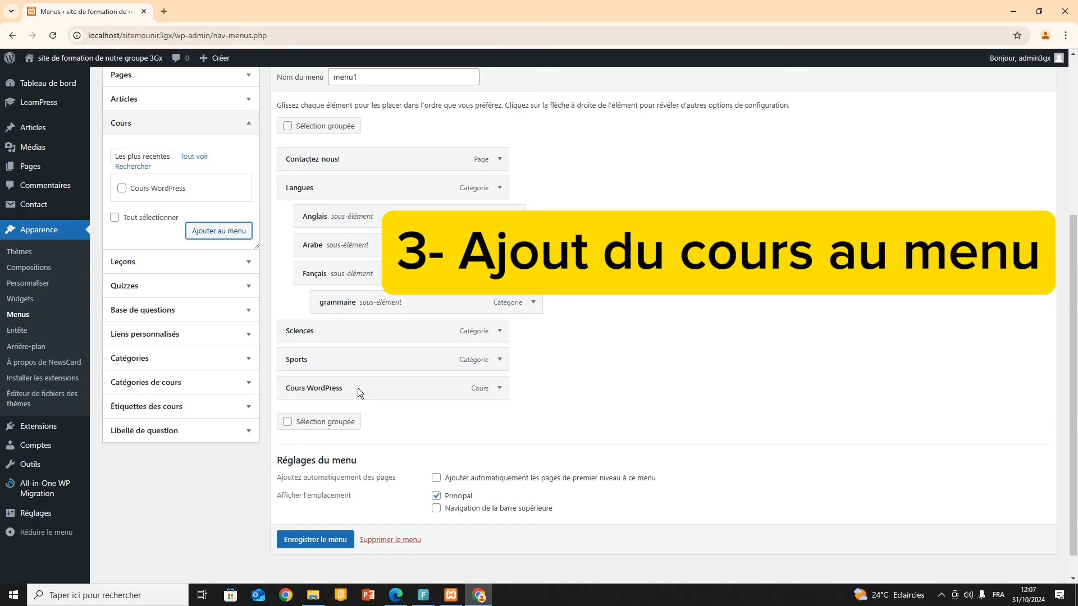
{"action": "left_click", "coordinate": [314, 539]}
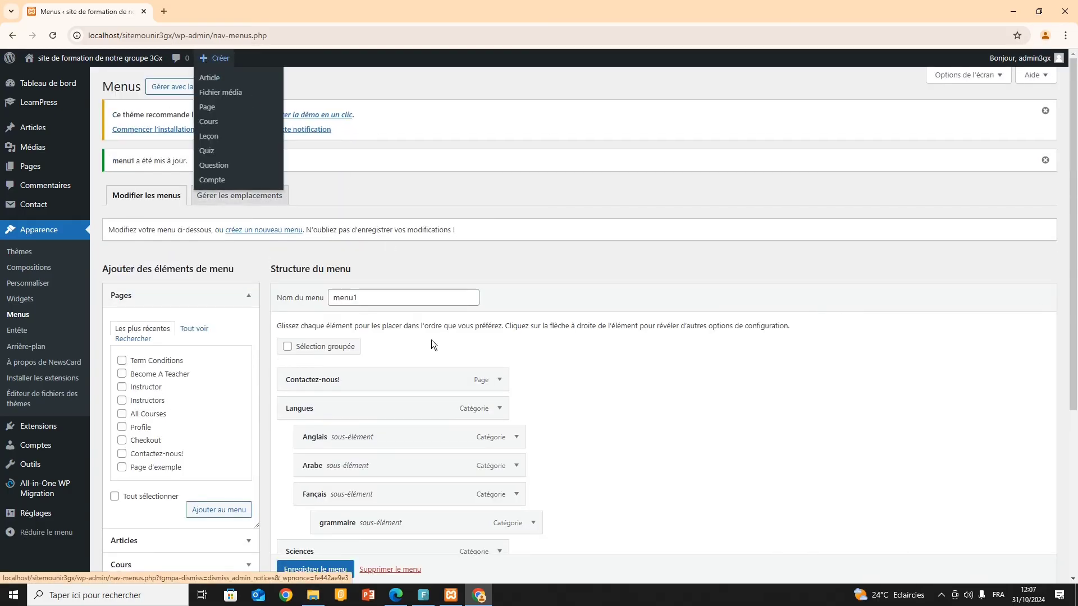
Step: View the site's home page and open the "Cours WordPress" page from its navigation menu
{"action": "mouse_move", "coordinate": [66, 67]}
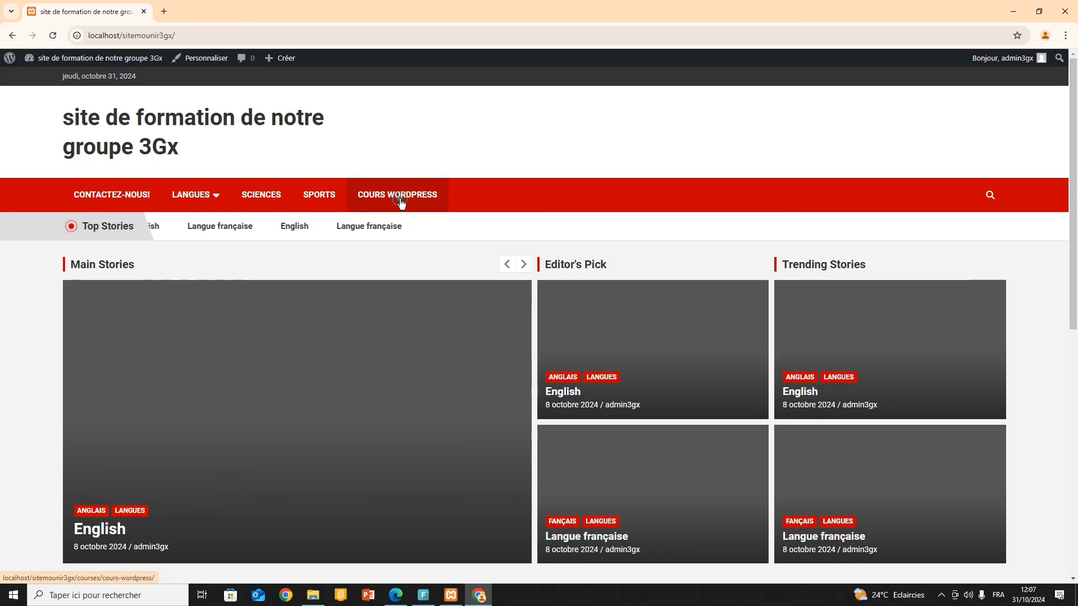
{"action": "left_click", "coordinate": [401, 204]}
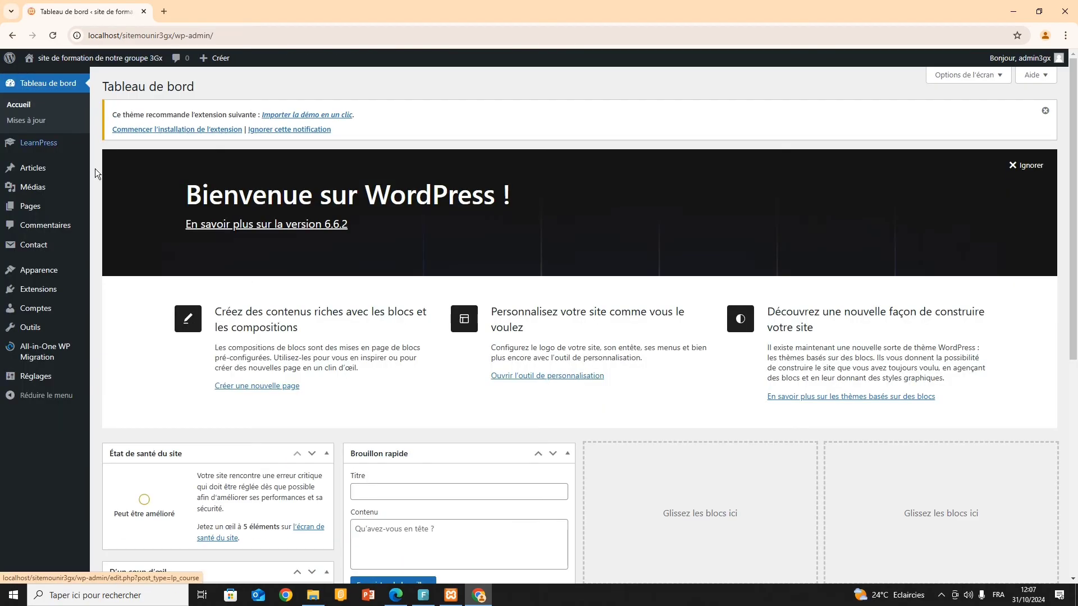
Step: Edit the course "Cours WordPress" and clear both its regular price and its promotional price
{"action": "mouse_move", "coordinate": [34, 136]}
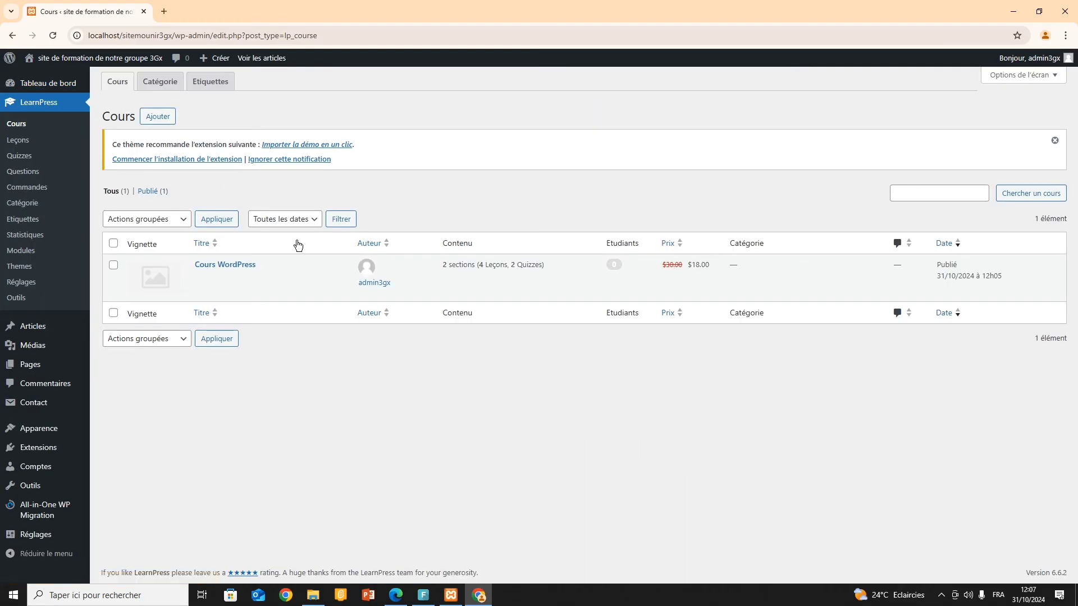
{"action": "left_click", "coordinate": [209, 279]}
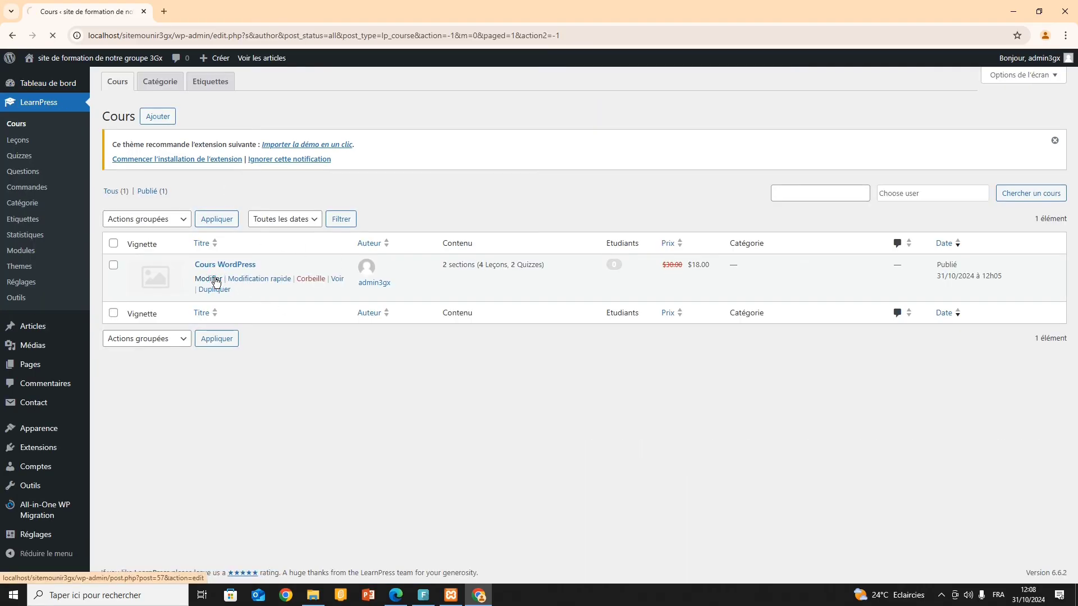
{"action": "scroll", "coordinate": [170, 335], "scroll_direction": "down", "scroll_amount": 5}
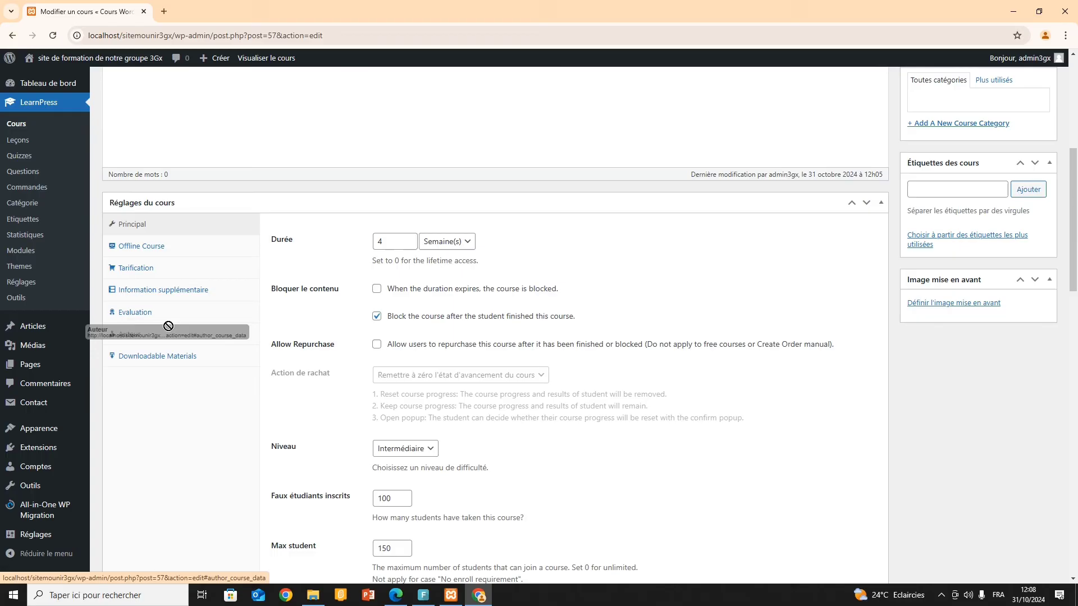
{"action": "left_click", "coordinate": [142, 269]}
{"action": "double_click", "coordinate": [387, 241]}
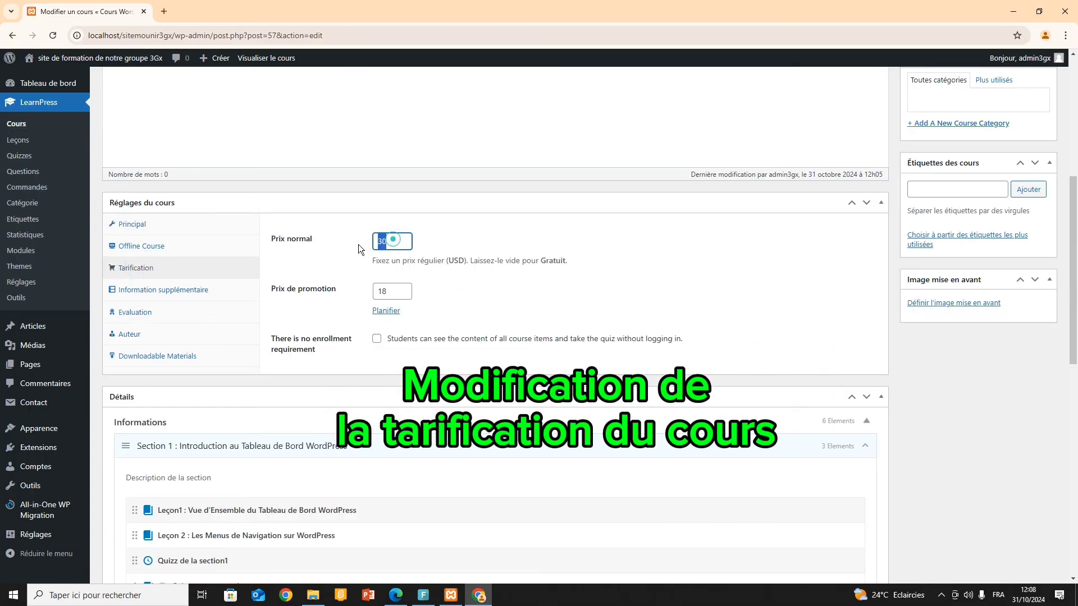
{"action": "key", "text": "BackSpace"}
{"action": "double_click", "coordinate": [393, 294]}
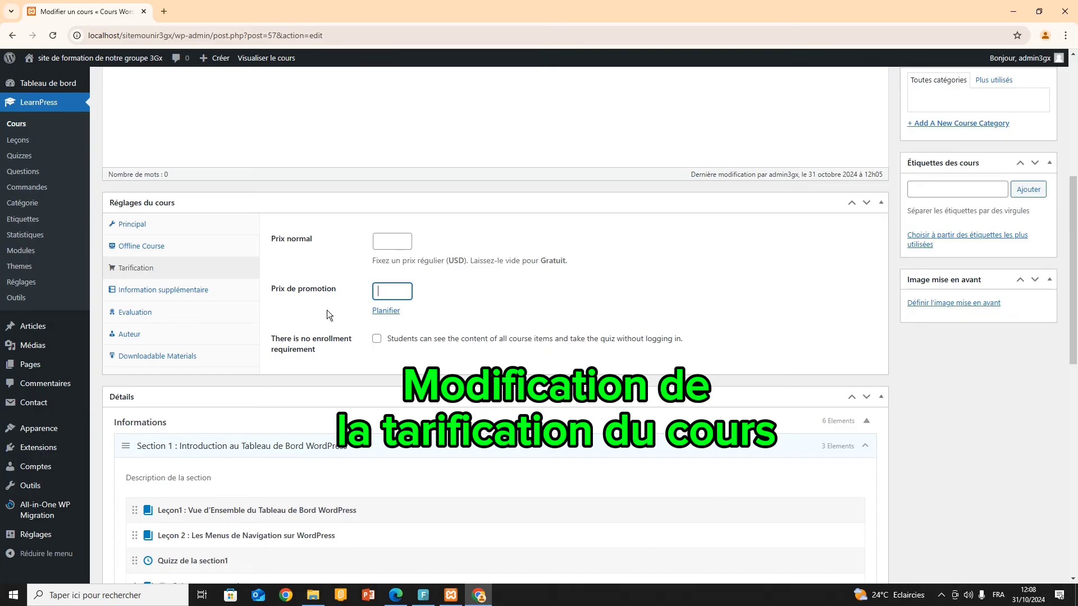
Step: Open the course's featured image selection and search Google Images for "wordpress"
{"action": "scroll", "coordinate": [331, 309], "scroll_direction": "down", "scroll_amount": 6}
{"action": "scroll", "coordinate": [554, 349], "scroll_direction": "up", "scroll_amount": 7}
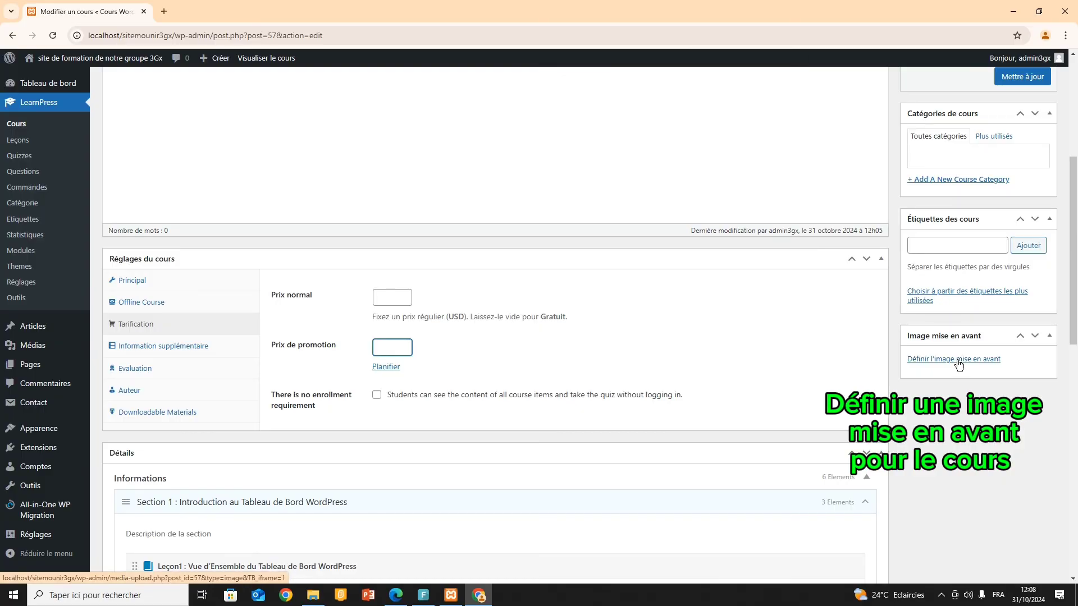
{"action": "left_click", "coordinate": [959, 360]}
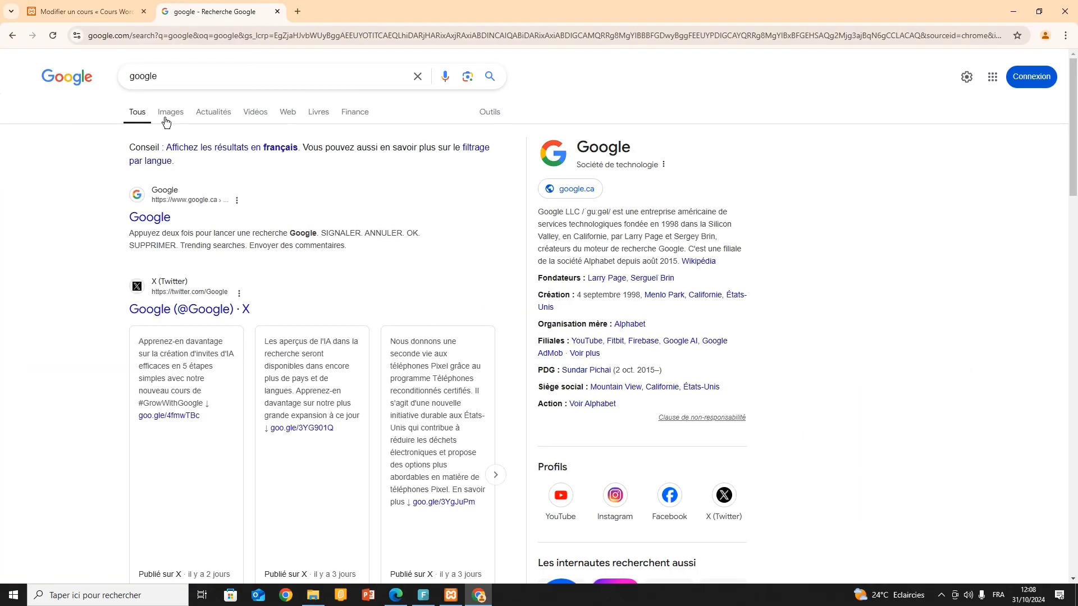
{"action": "left_click", "coordinate": [166, 118]}
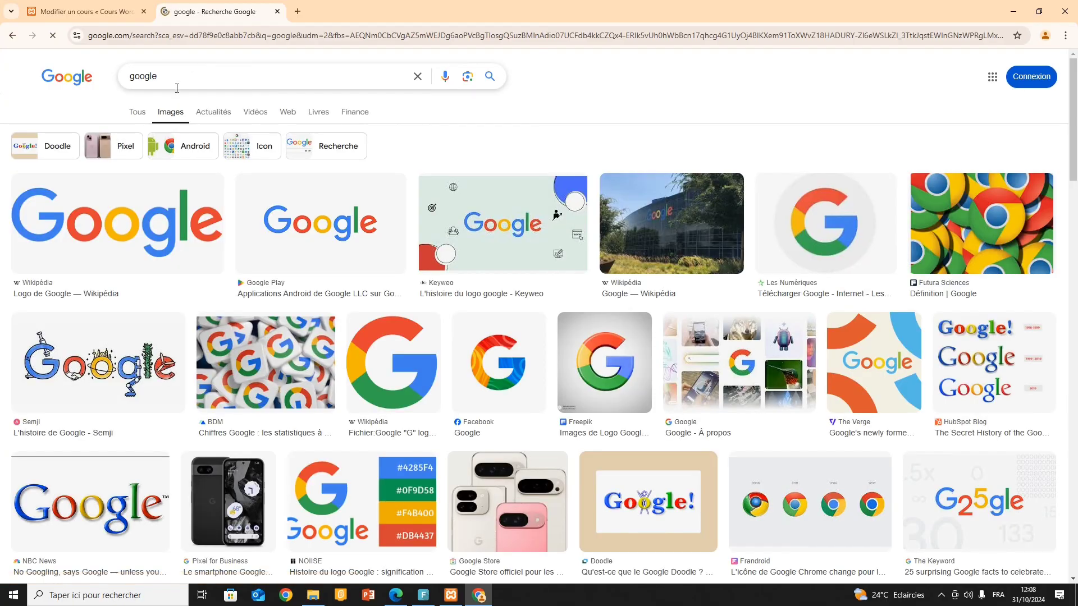
{"action": "left_click", "coordinate": [174, 83]}
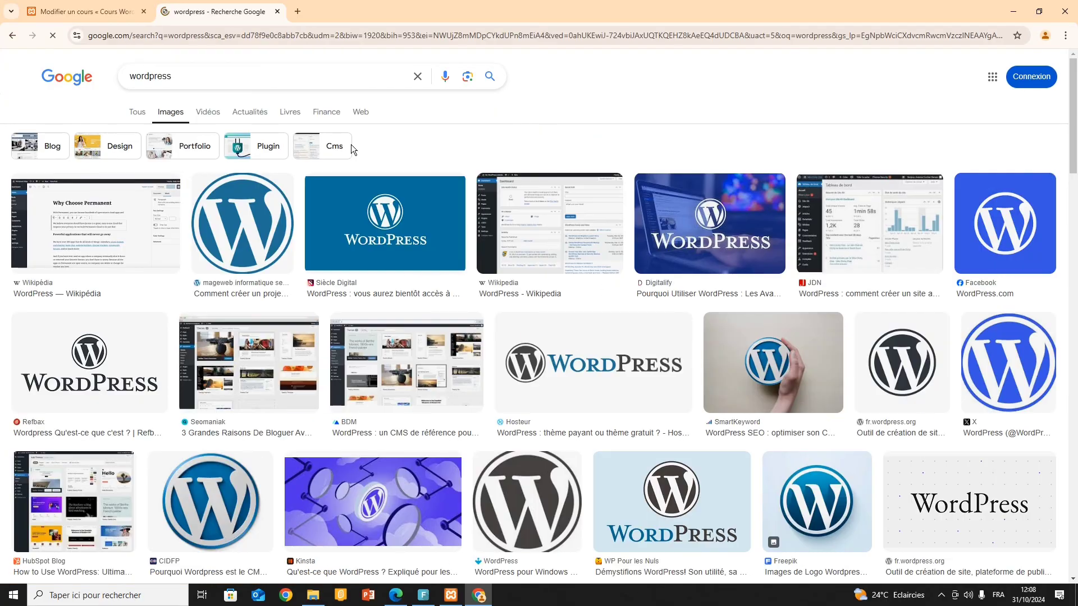
Step: Save the horizontal WordPress logo from the Hosteur result to the Desktop as "worpress image"
{"action": "right_click", "coordinate": [569, 372]}
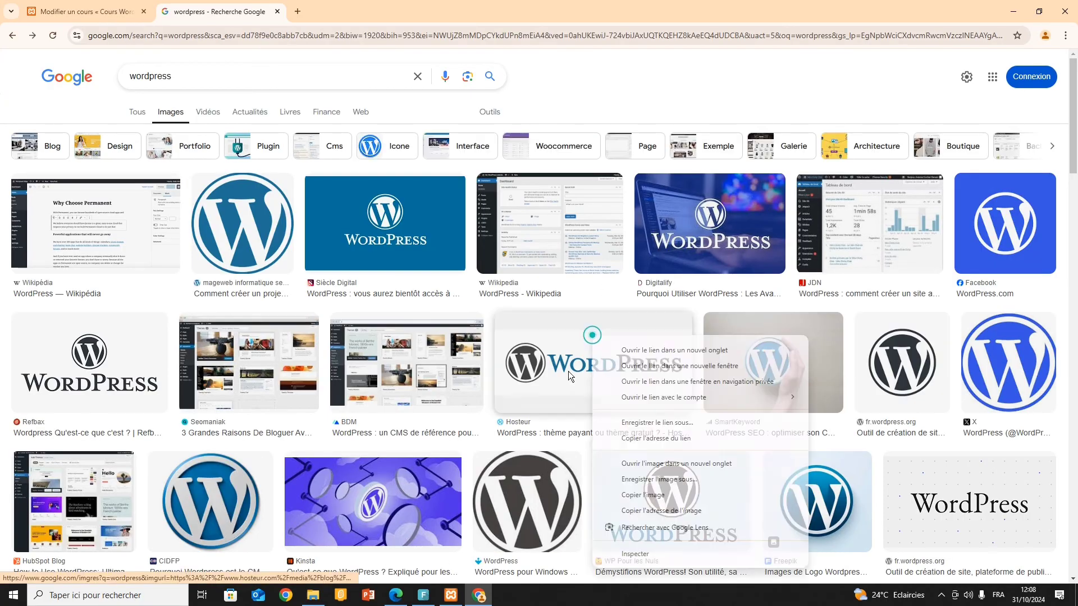
{"action": "right_click", "coordinate": [560, 368]}
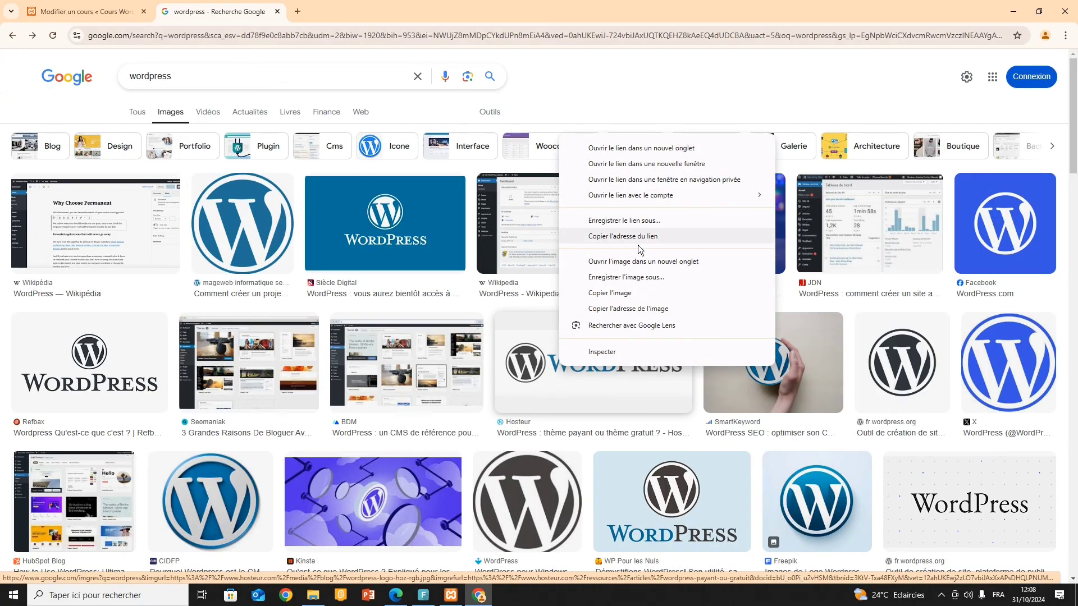
{"action": "left_click", "coordinate": [640, 281]}
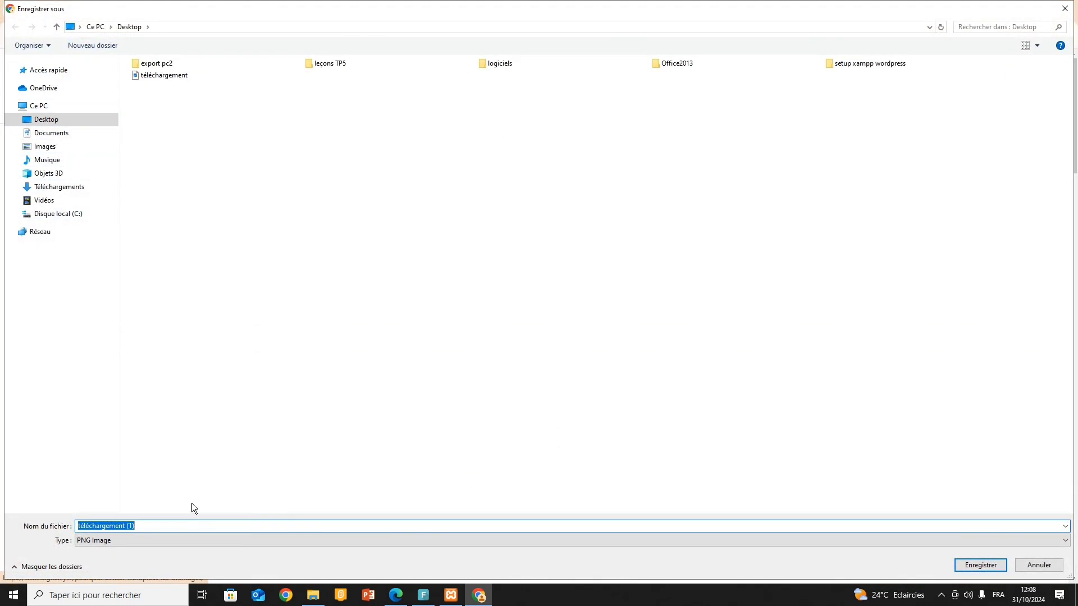
{"action": "type", "text": "worpress image"}
{"action": "left_click", "coordinate": [980, 565]}
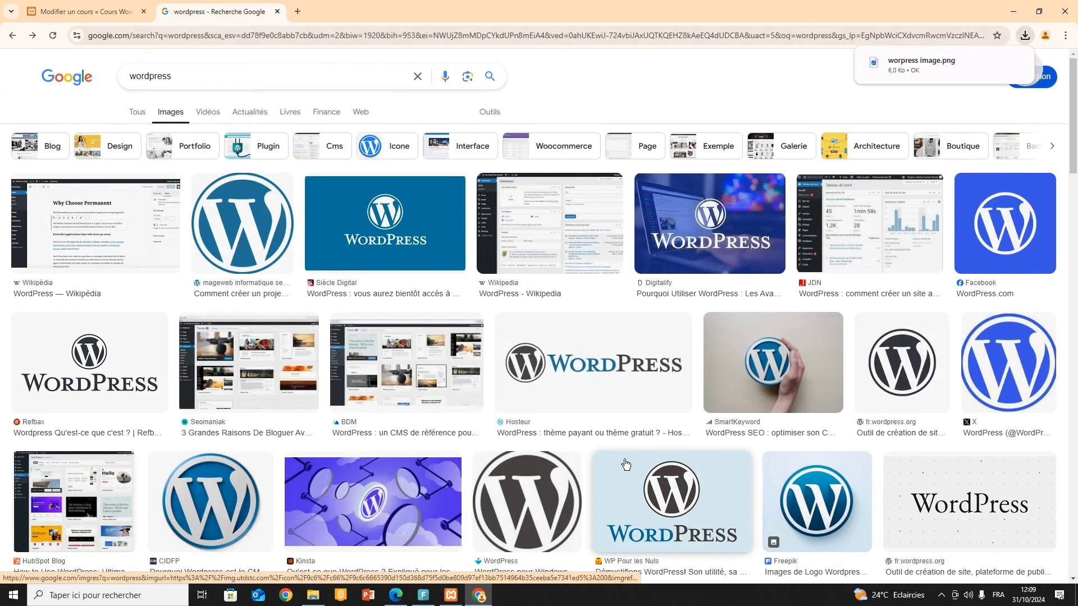
Step: Upload "worpress image" from the Desktop as the featured image of the course and update the course
{"action": "left_click", "coordinate": [89, 11]}
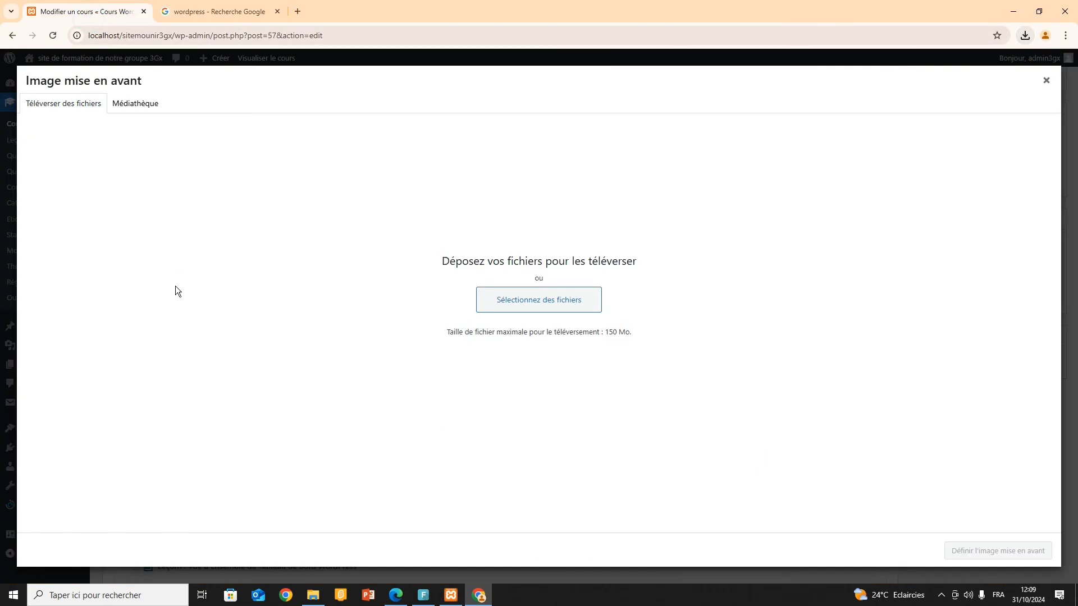
{"action": "left_click", "coordinate": [1047, 81]}
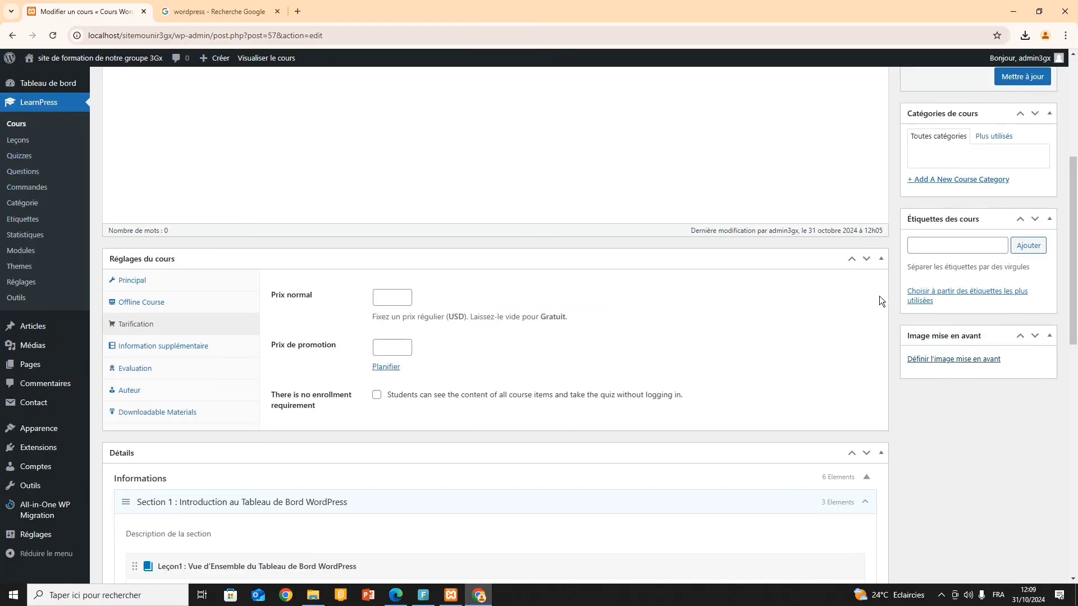
{"action": "left_click", "coordinate": [957, 360]}
{"action": "left_click", "coordinate": [505, 298]}
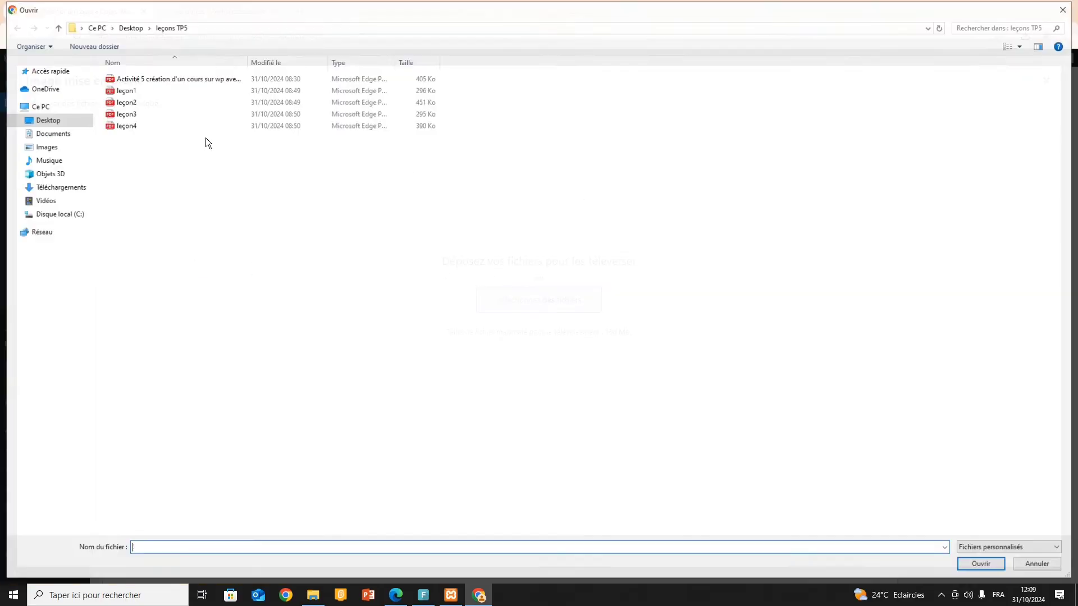
{"action": "left_click", "coordinate": [48, 121]}
{"action": "left_click", "coordinate": [310, 99]}
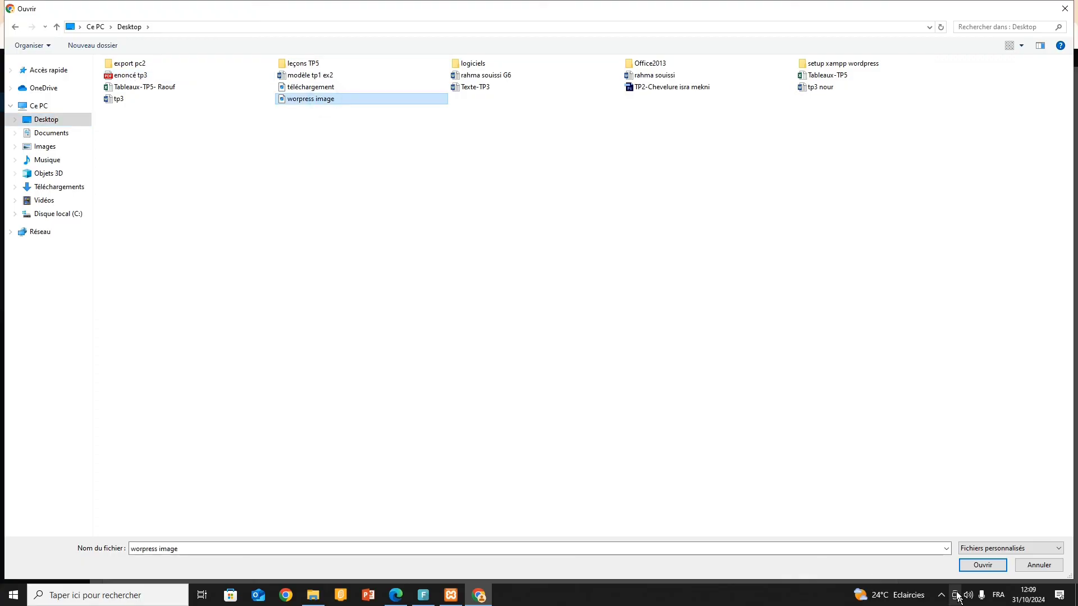
{"action": "left_click", "coordinate": [981, 566]}
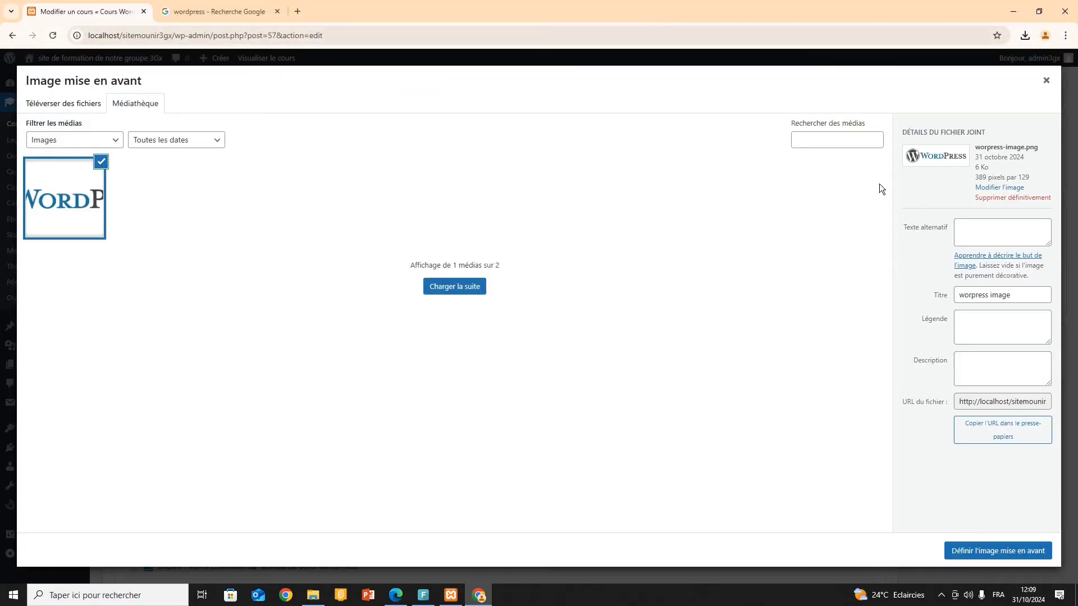
{"action": "left_click", "coordinate": [987, 551]}
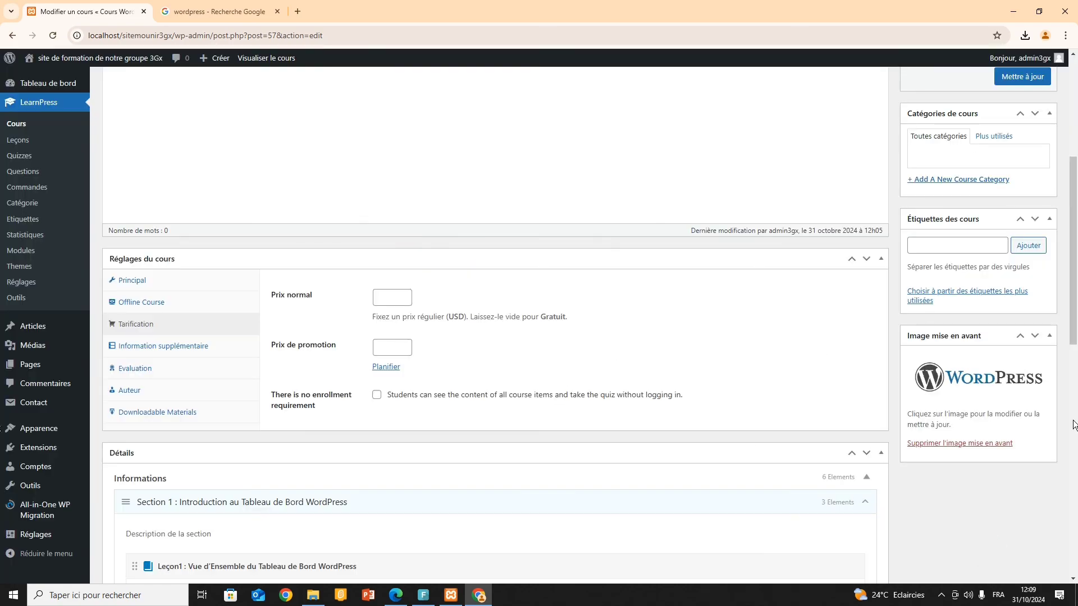
{"action": "scroll", "coordinate": [1019, 203], "scroll_direction": "up", "scroll_amount": 2}
{"action": "left_click", "coordinate": [1020, 189]}
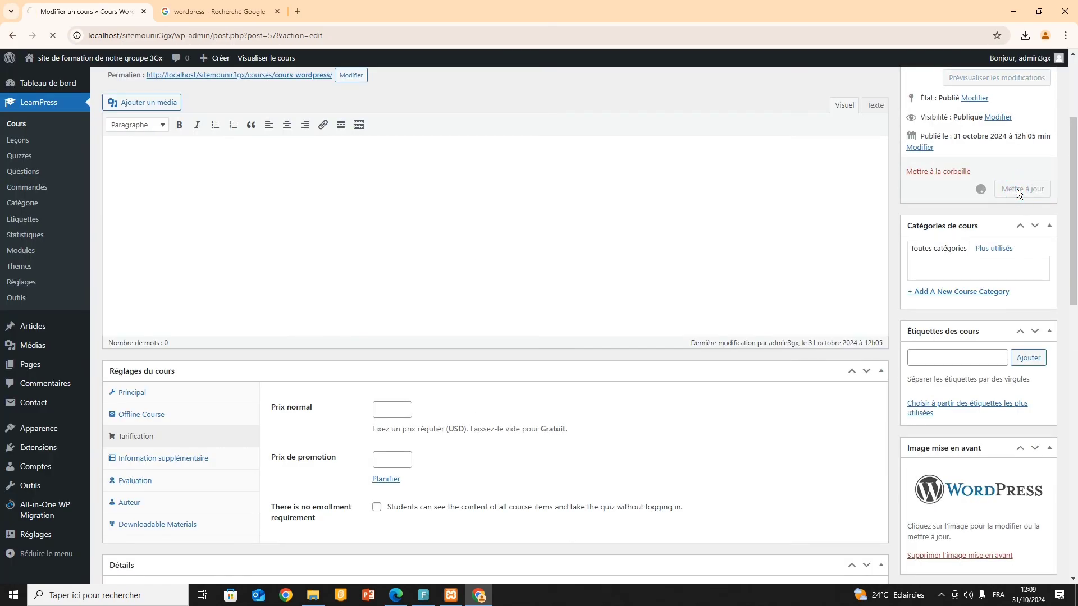
Step: Go to the site, open the "Cours WordPress" page from its navigation menu and start the course
{"action": "mouse_move", "coordinate": [90, 62]}
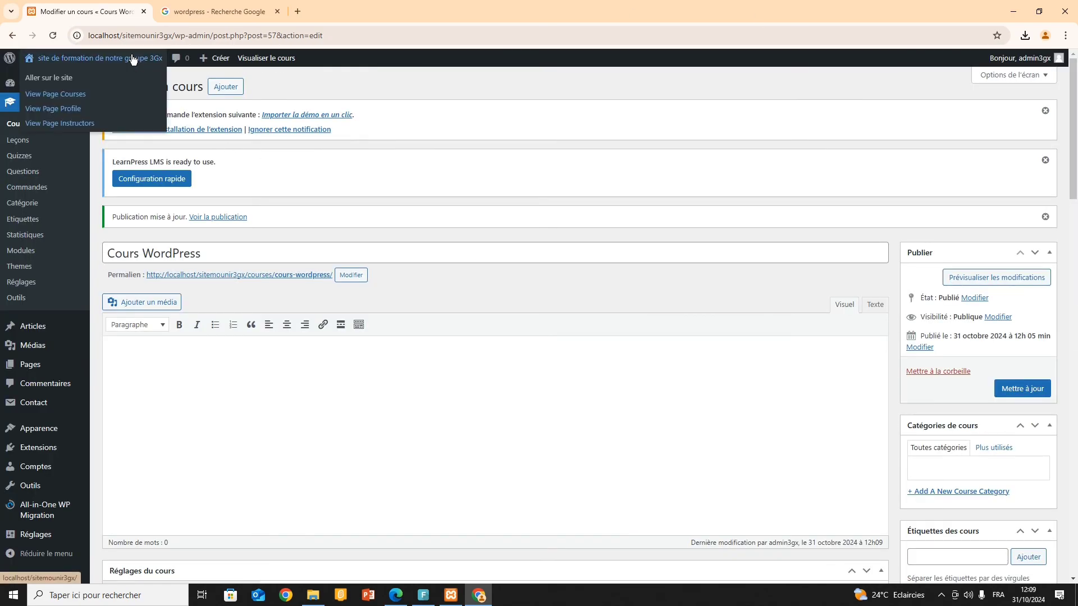
{"action": "left_click", "coordinate": [56, 79]}
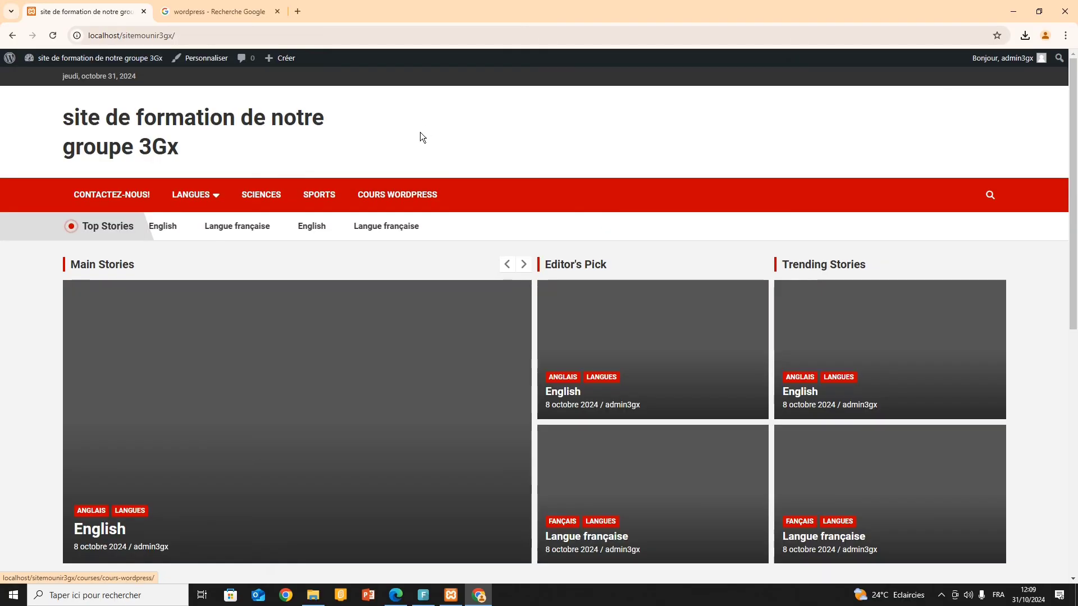
{"action": "left_click", "coordinate": [411, 197]}
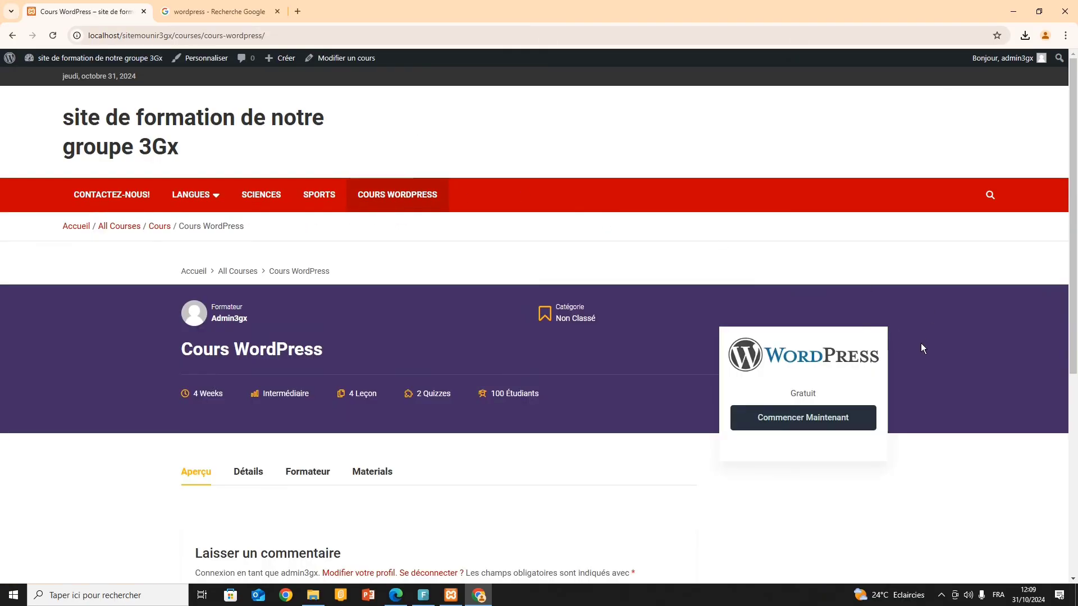
{"action": "scroll", "coordinate": [863, 315], "scroll_direction": "down", "scroll_amount": 2}
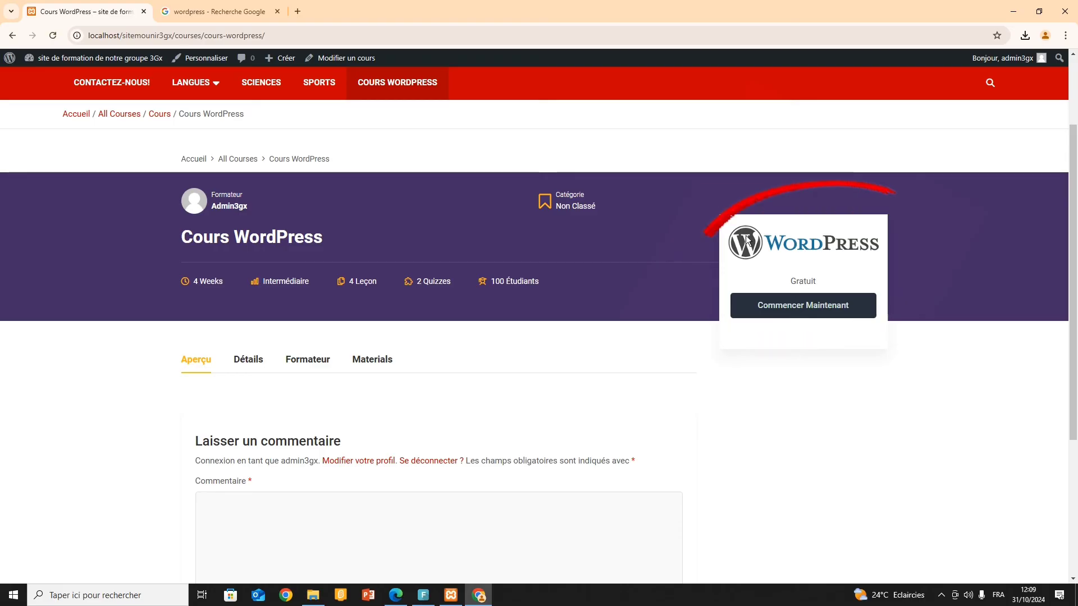
{"action": "left_click", "coordinate": [796, 305]}
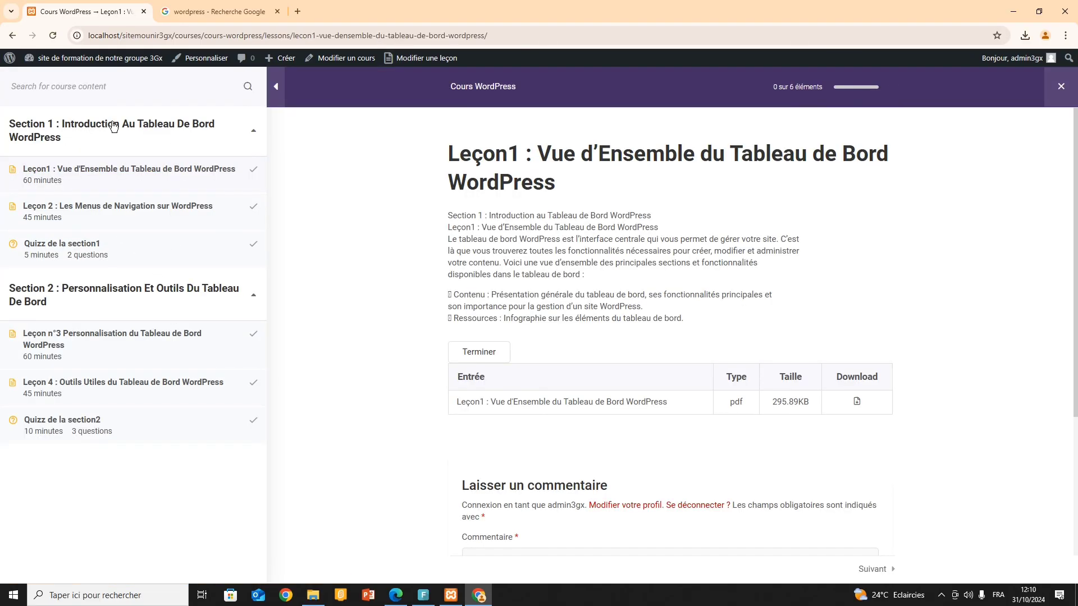
Step: Review the content of Leçon1 and read through its attached PDF, then return to the lesson
{"action": "left_click", "coordinate": [83, 171]}
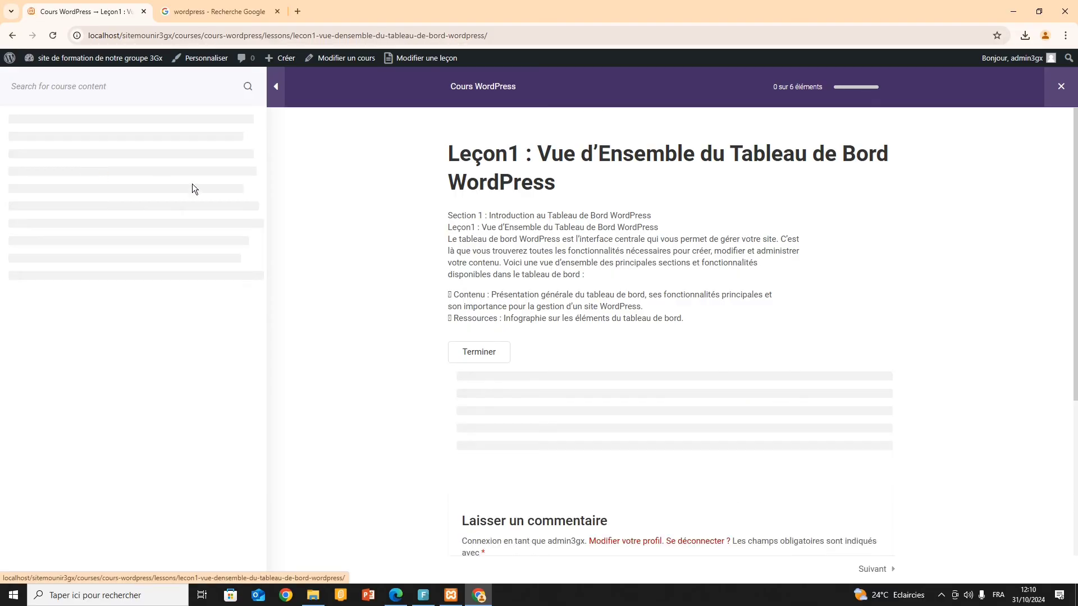
{"action": "left_click_drag", "start_coordinate": [696, 318], "coordinate": [467, 208]}
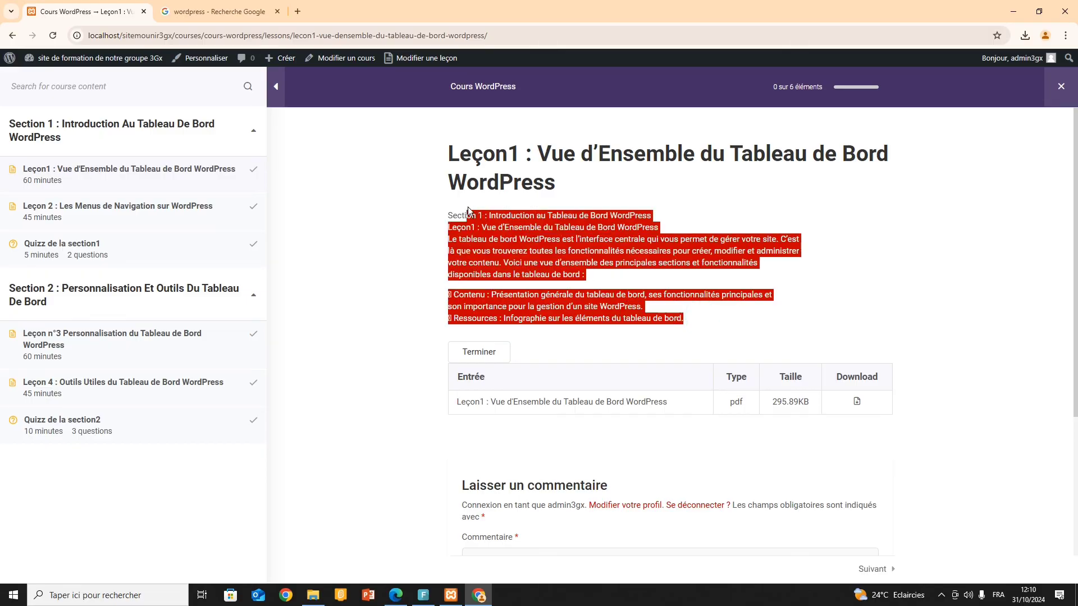
{"action": "left_click", "coordinate": [515, 241]}
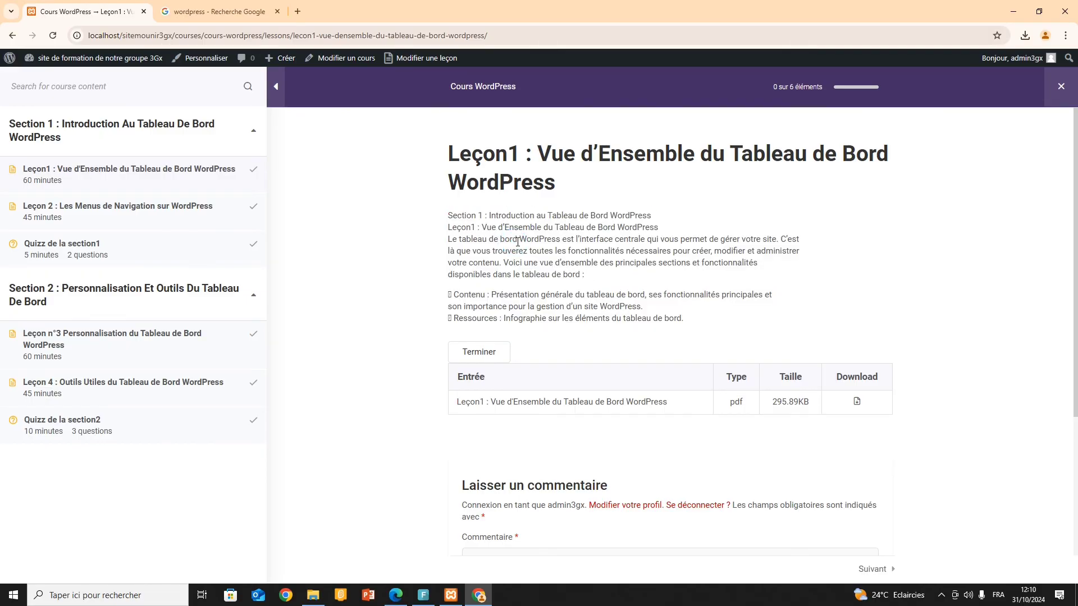
{"action": "scroll", "coordinate": [531, 318], "scroll_direction": "down", "scroll_amount": 2}
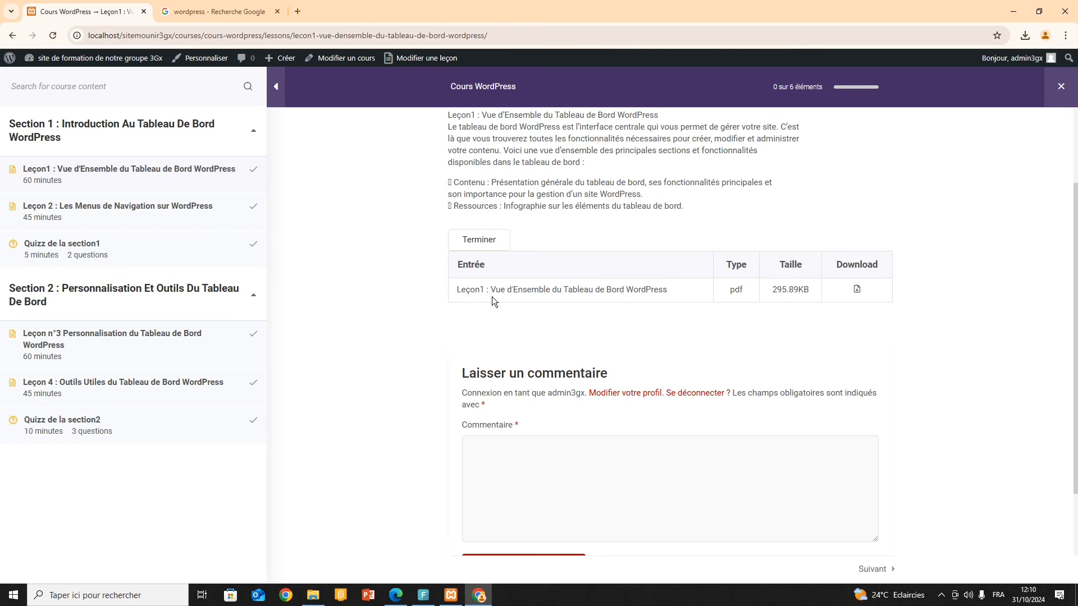
{"action": "left_click", "coordinate": [857, 291]}
{"action": "scroll", "coordinate": [553, 201], "scroll_direction": "down", "scroll_amount": 3}
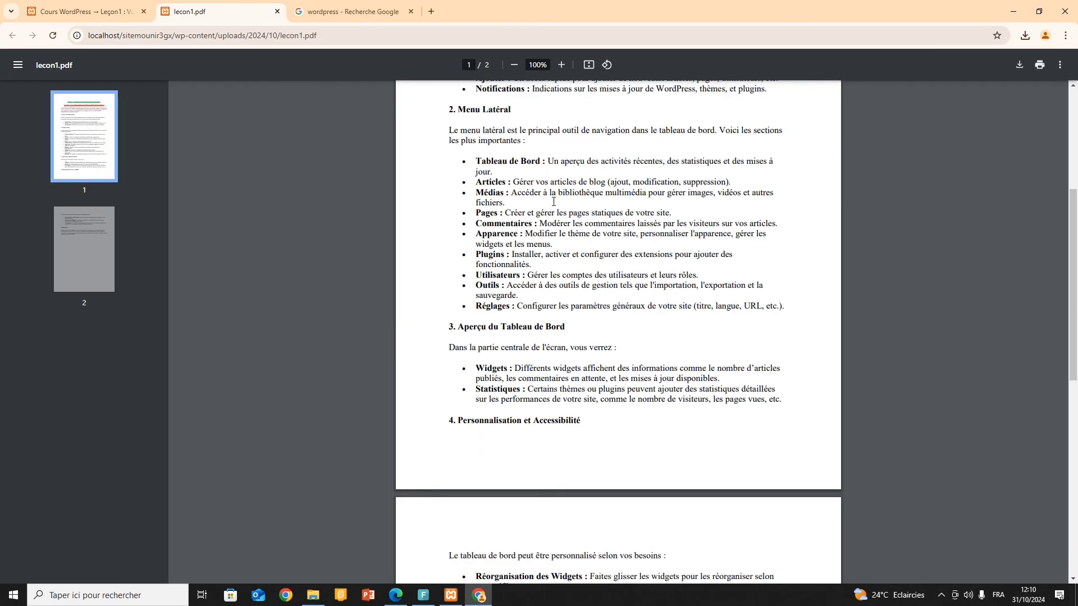
{"action": "scroll", "coordinate": [554, 201], "scroll_direction": "down", "scroll_amount": 7}
{"action": "scroll", "coordinate": [505, 225], "scroll_direction": "up", "scroll_amount": 11}
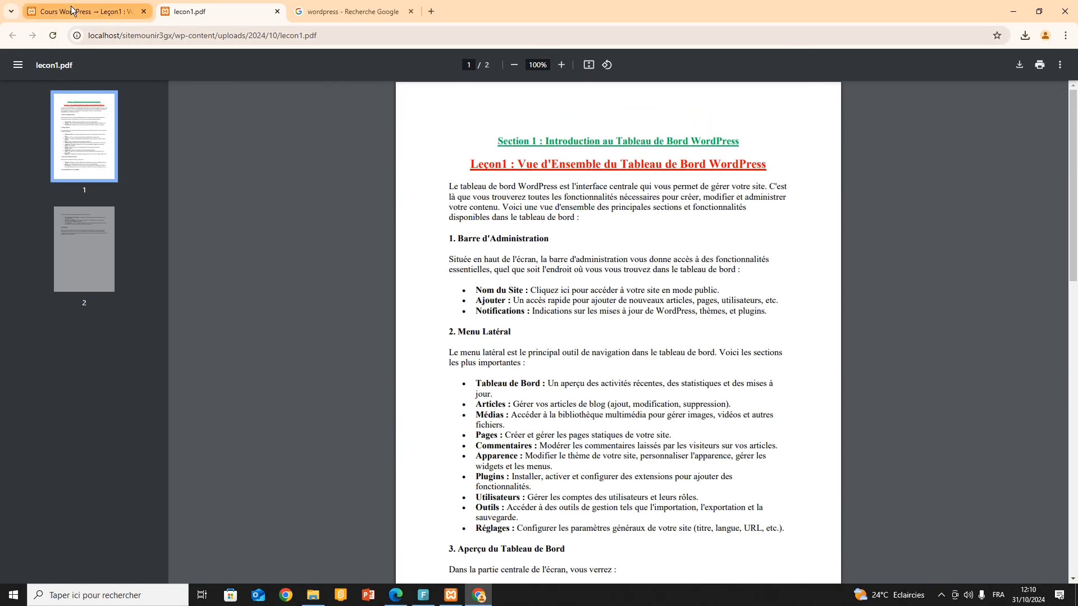
{"action": "left_click", "coordinate": [70, 16]}
{"action": "scroll", "coordinate": [521, 363], "scroll_direction": "up", "scroll_amount": 2}
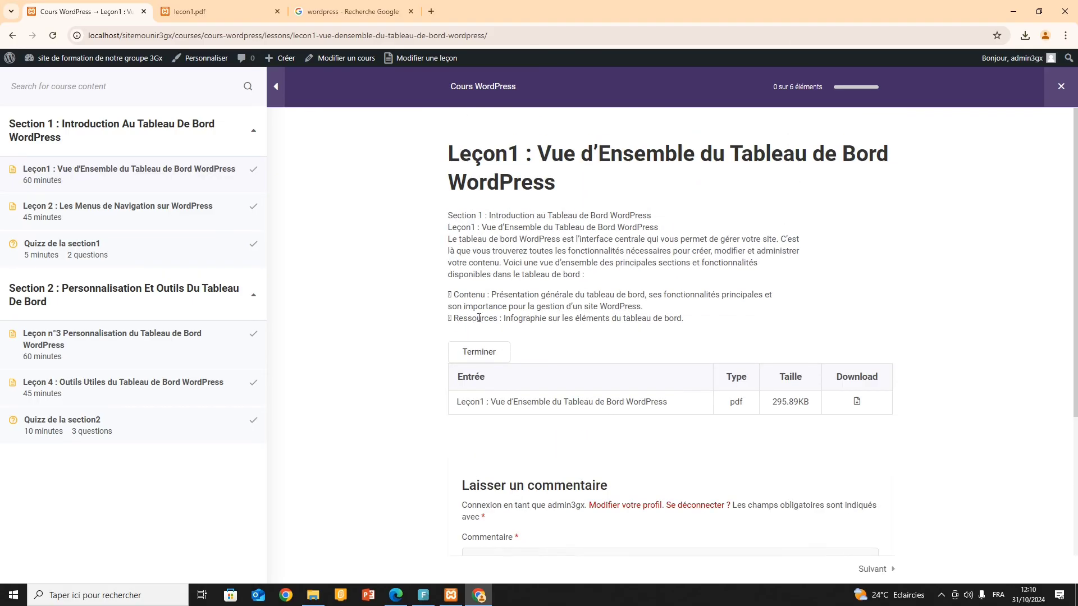
Step: Mark Leçon1 and "Leçon 2 : Les Menus de Navigation sur WordPress" as finished
{"action": "left_click", "coordinate": [480, 351]}
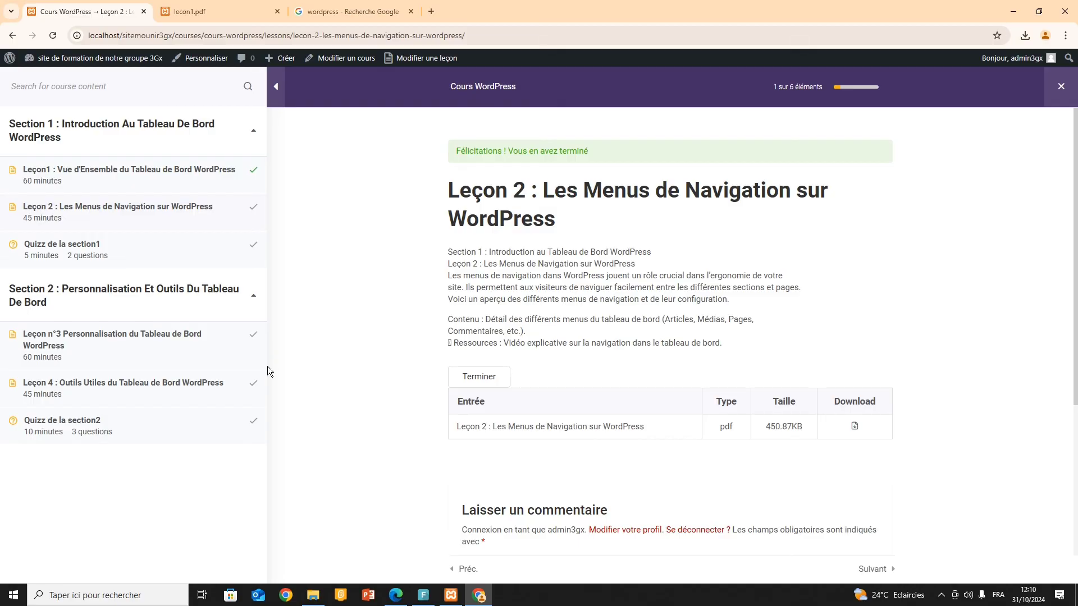
{"action": "left_click", "coordinate": [84, 208]}
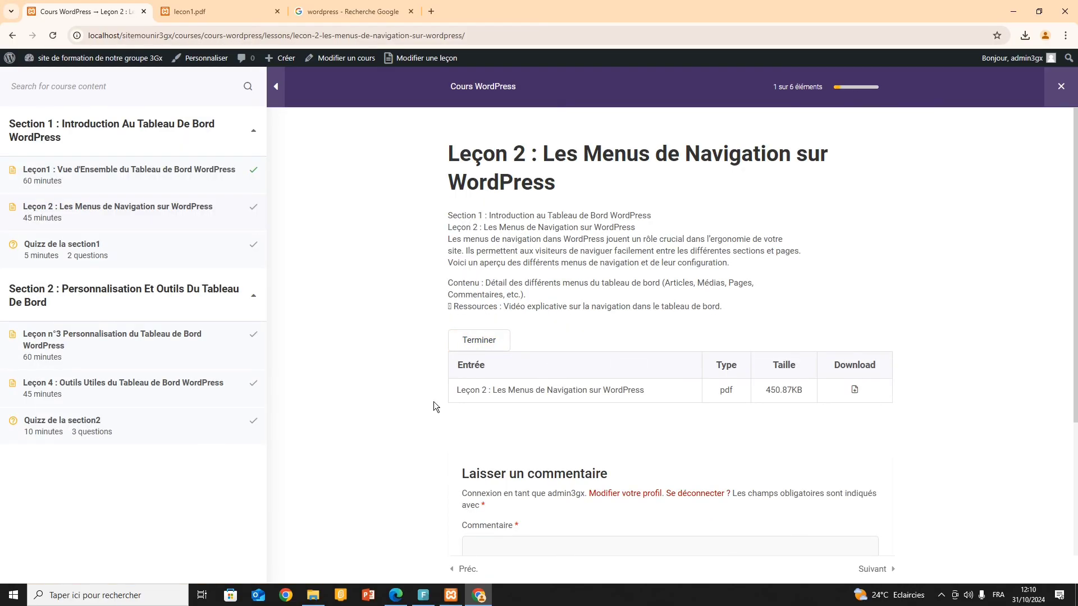
{"action": "left_click", "coordinate": [480, 341]}
{"action": "left_click", "coordinate": [679, 358]}
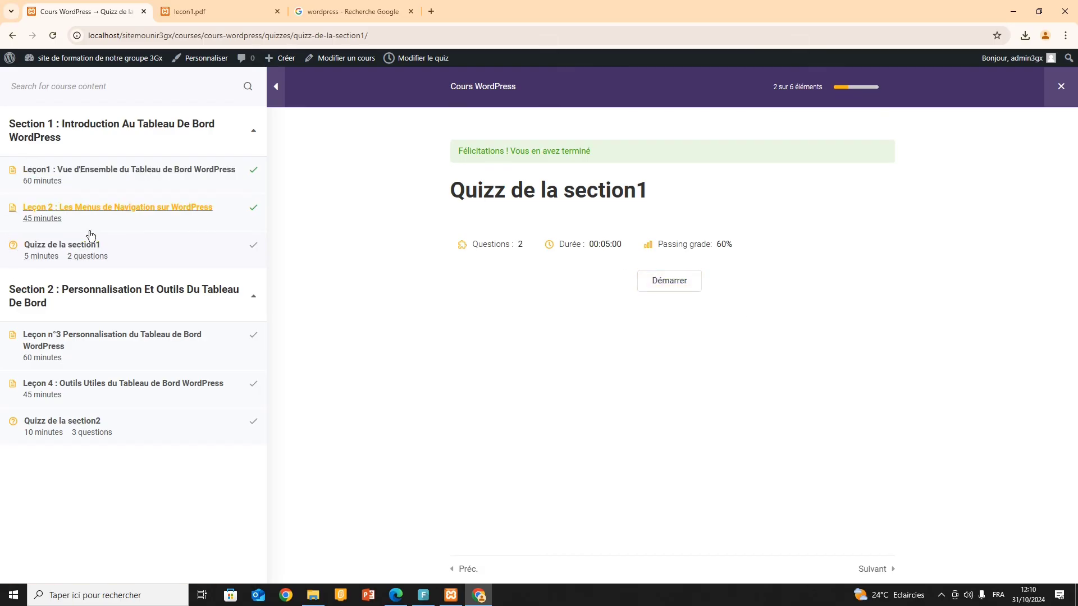
Step: Start "Quizz de la section1", answer "Article" to question 1 and "Faux" to question 2, and submit the quiz
{"action": "left_click", "coordinate": [86, 251]}
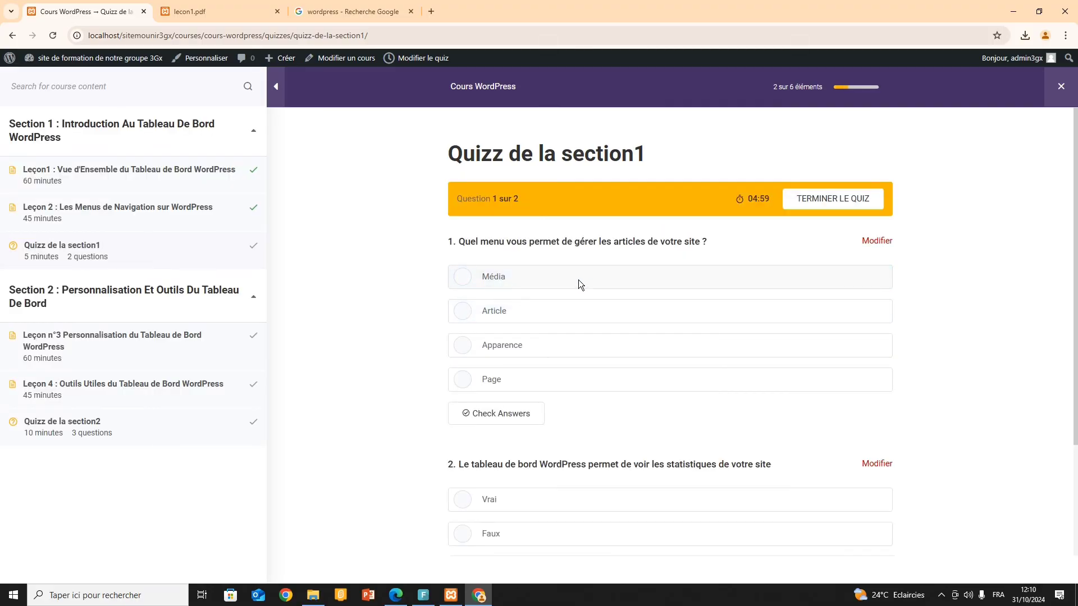
{"action": "scroll", "coordinate": [511, 270], "scroll_direction": "down", "scroll_amount": 3}
{"action": "scroll", "coordinate": [553, 328], "scroll_direction": "up", "scroll_amount": 3}
{"action": "left_click", "coordinate": [463, 312]}
{"action": "scroll", "coordinate": [830, 343], "scroll_direction": "down", "scroll_amount": 3}
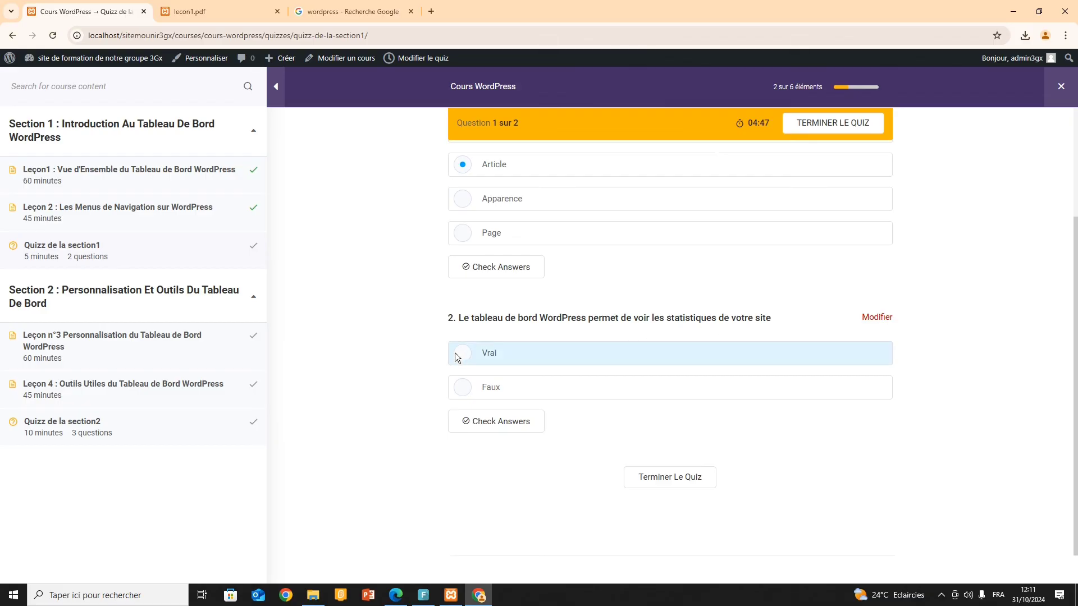
{"action": "left_click", "coordinate": [462, 387]}
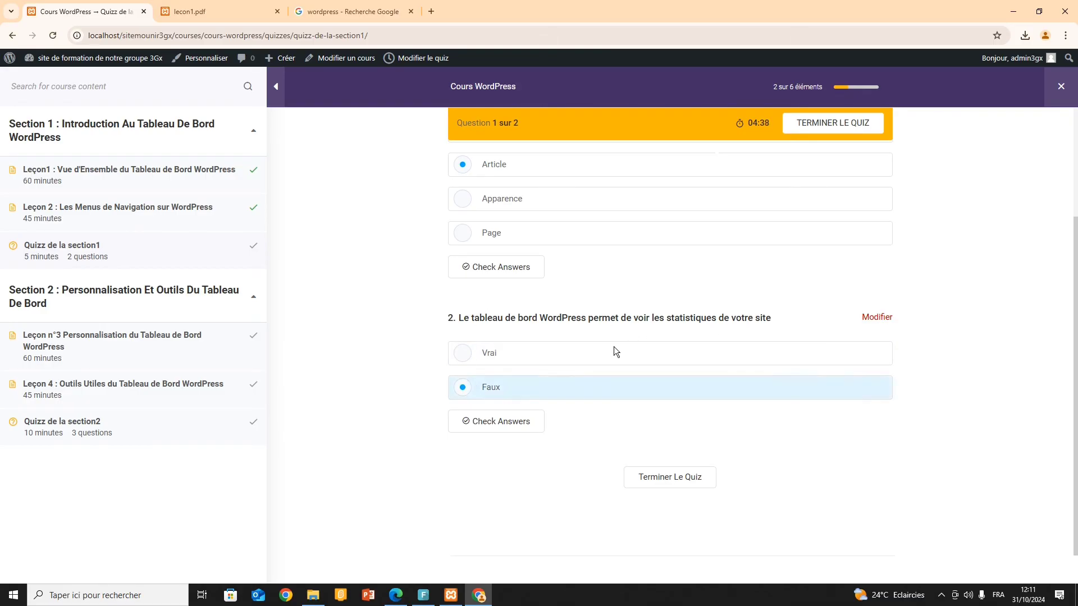
{"action": "left_click", "coordinate": [666, 476]}
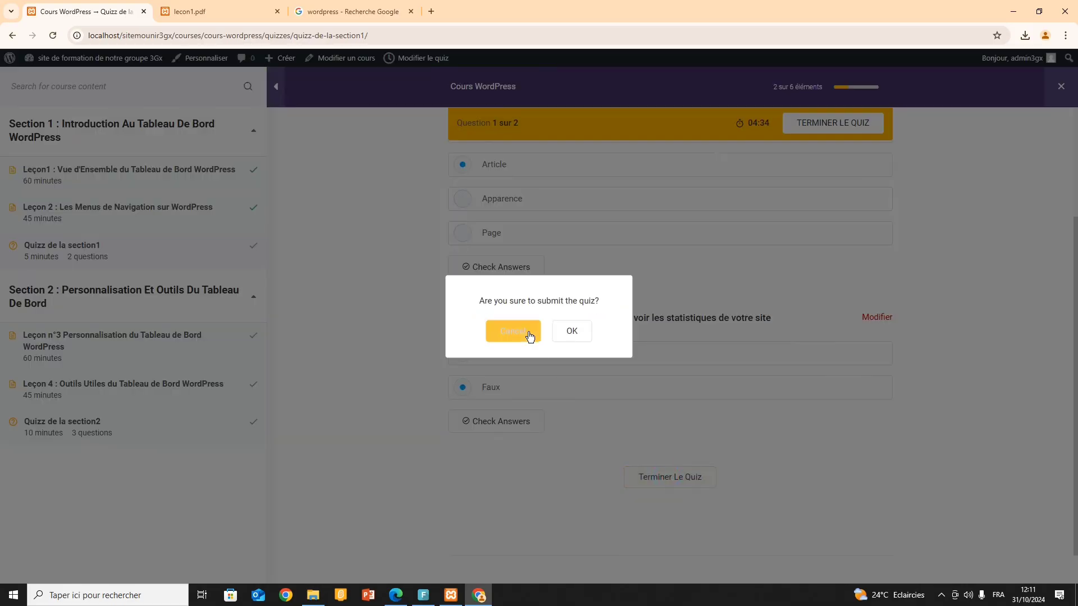
{"action": "left_click", "coordinate": [566, 337]}
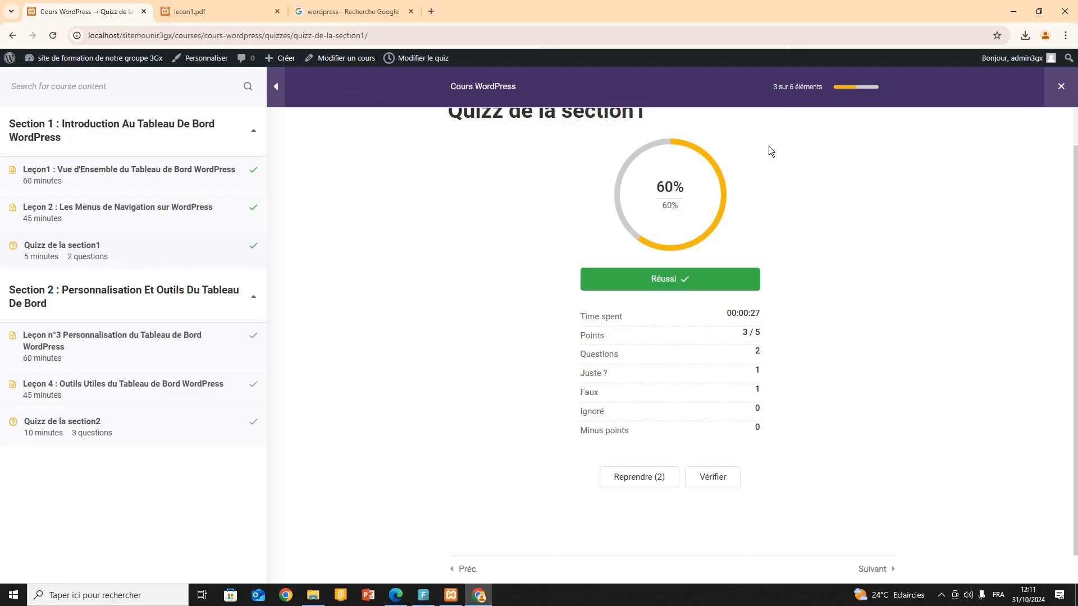
Step: Mark "Leçon n°3 Personnalisation du Tableau de Bord WordPress" and "Leçon 4 : Outils Utiles du Tableau de Bord WordPress" as finished
{"action": "left_click", "coordinate": [84, 343]}
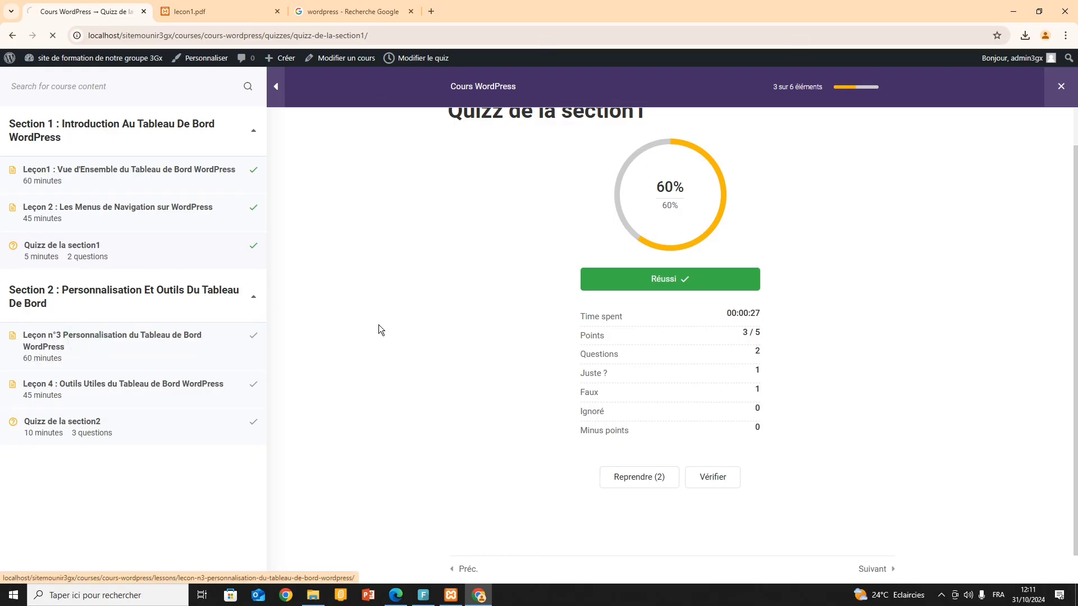
{"action": "left_click", "coordinate": [493, 340]}
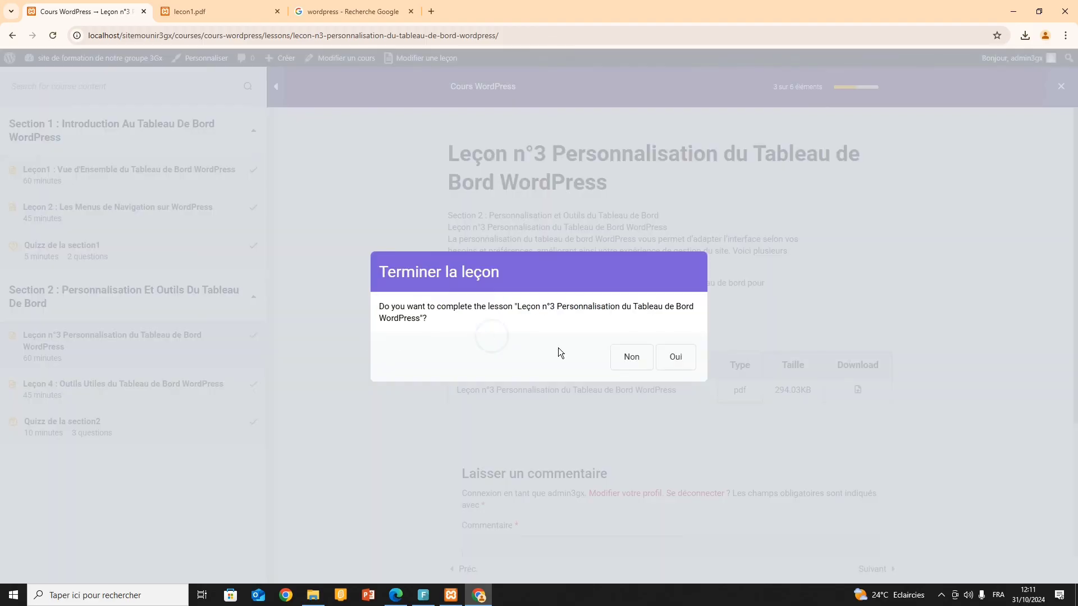
{"action": "left_click", "coordinate": [676, 357]}
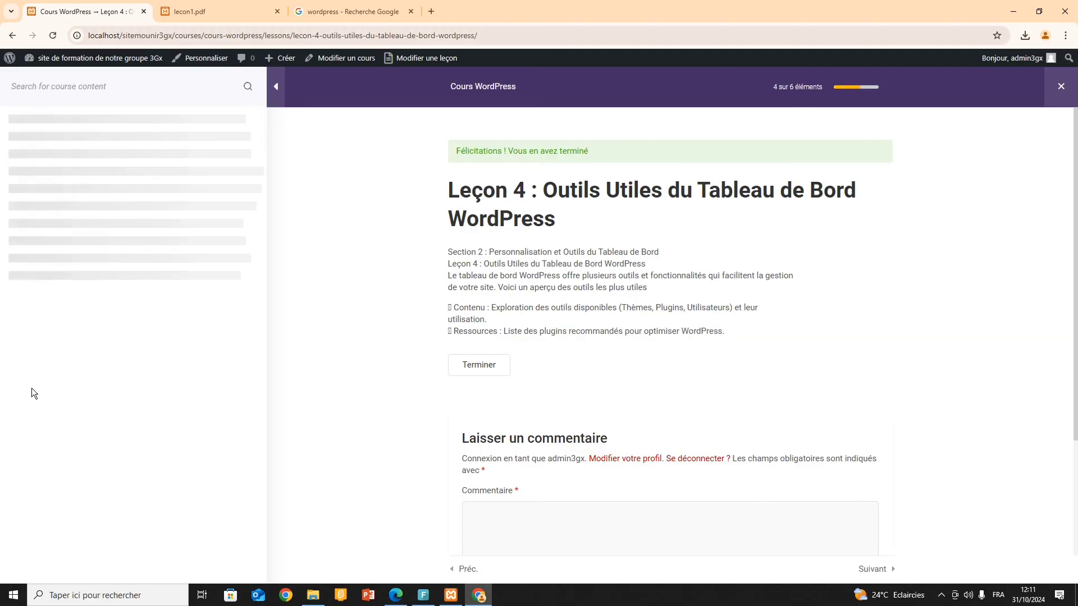
{"action": "left_click", "coordinate": [62, 392]}
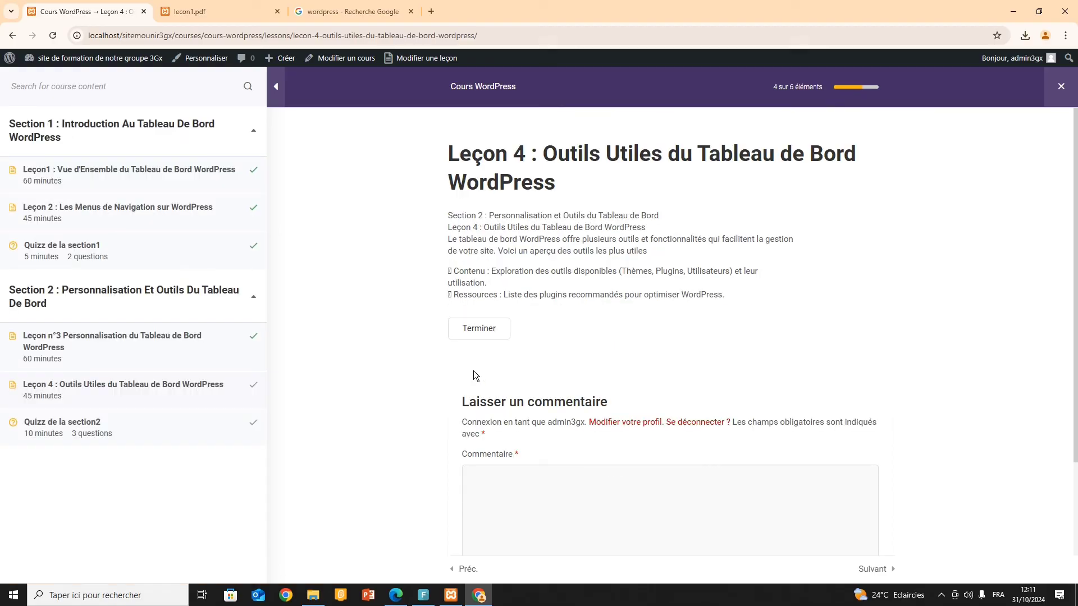
{"action": "left_click", "coordinate": [495, 336]}
{"action": "left_click", "coordinate": [675, 356]}
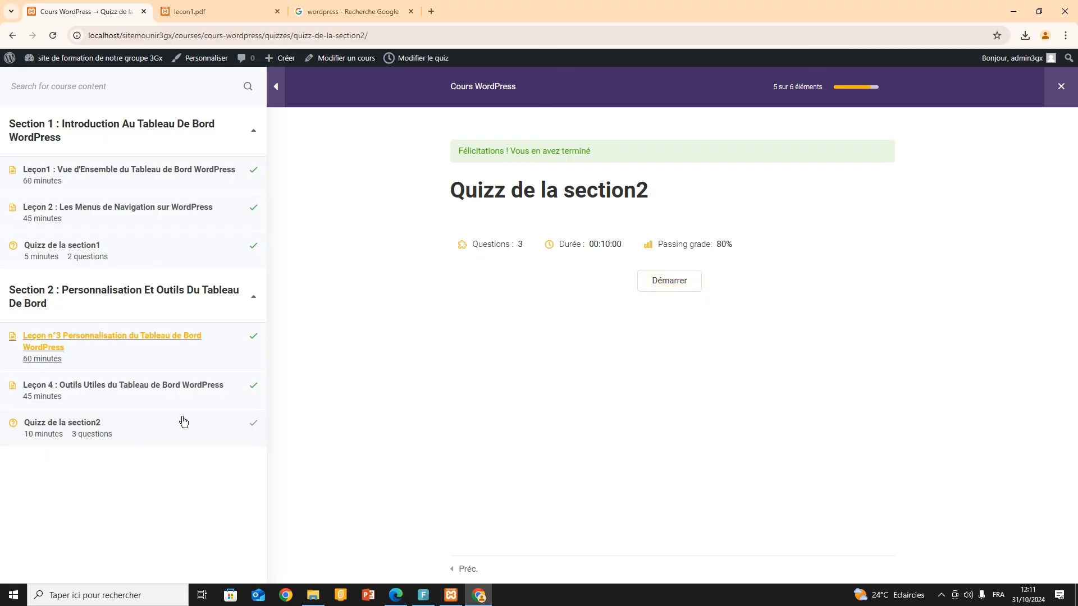
Step: Take "Quizz de la section2", answering "Plugins", "Vrai" and "Modifier l'apparence du site" to questions 1 to 3, then submit it and review the result
{"action": "left_click", "coordinate": [679, 288]}
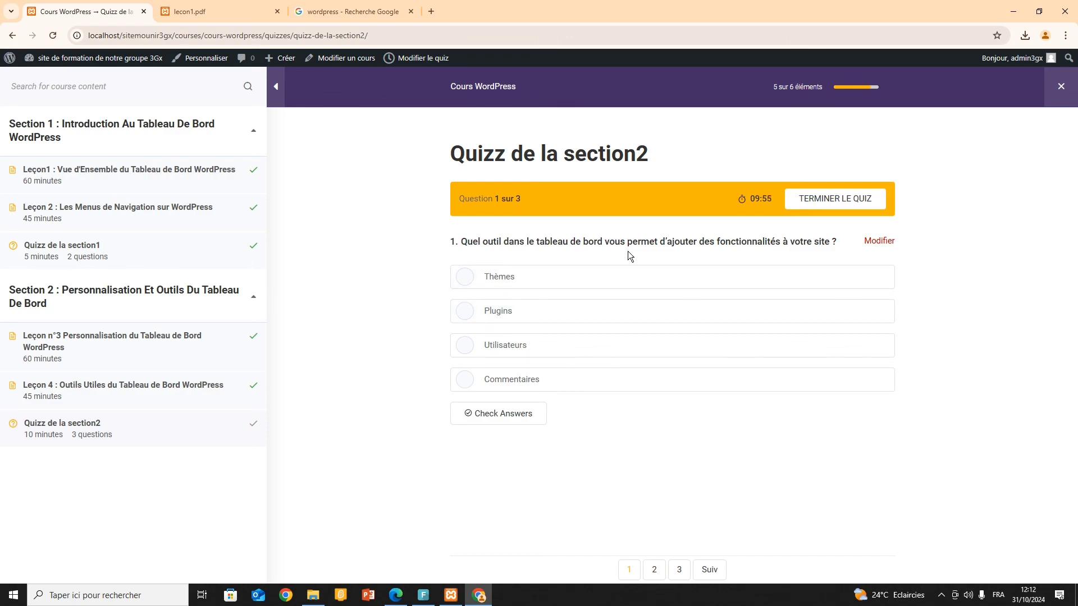
{"action": "left_click", "coordinate": [460, 312]}
{"action": "left_click", "coordinate": [655, 570]}
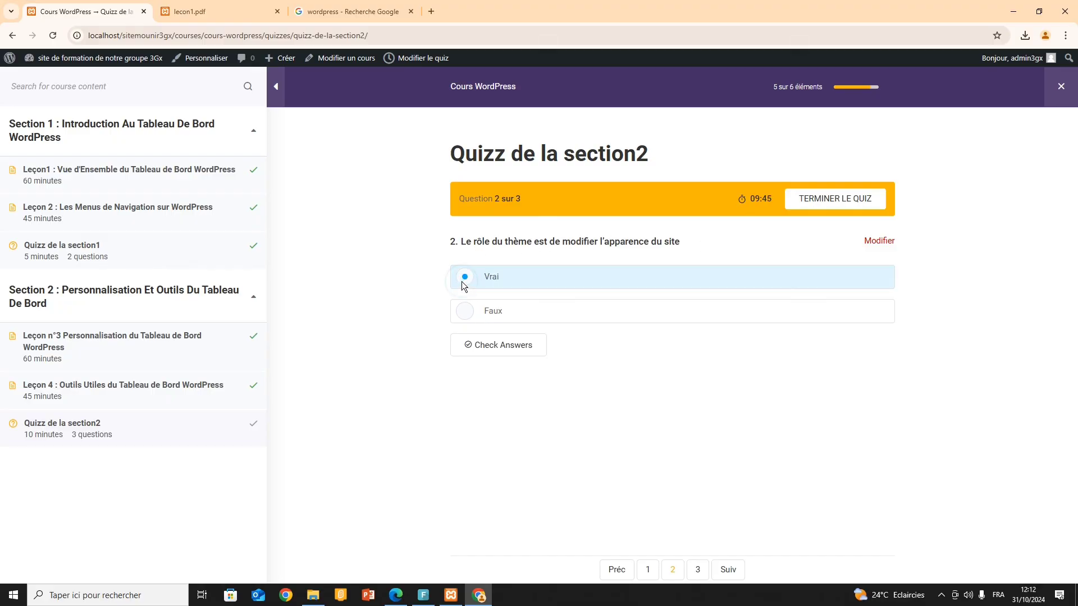
{"action": "left_click", "coordinate": [697, 571]}
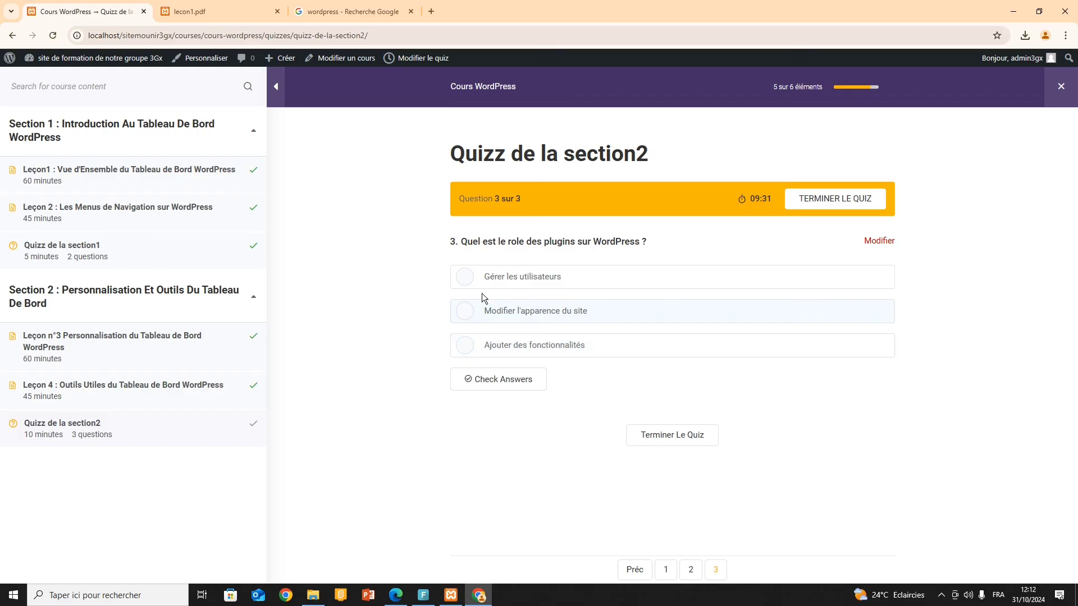
{"action": "left_click", "coordinate": [466, 314]}
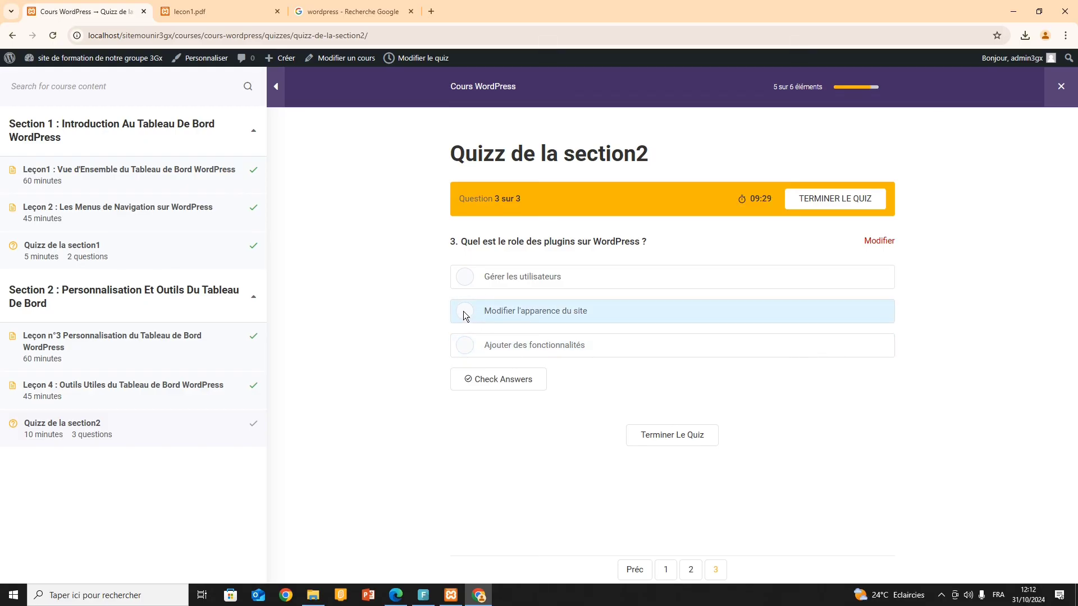
{"action": "left_click", "coordinate": [675, 437]}
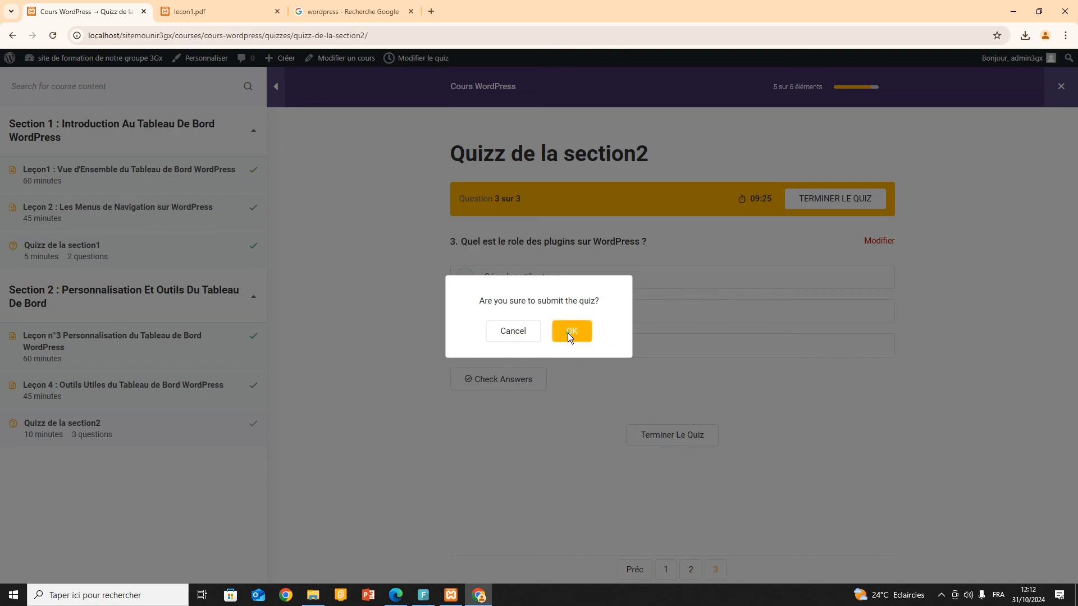
{"action": "left_click", "coordinate": [568, 333]}
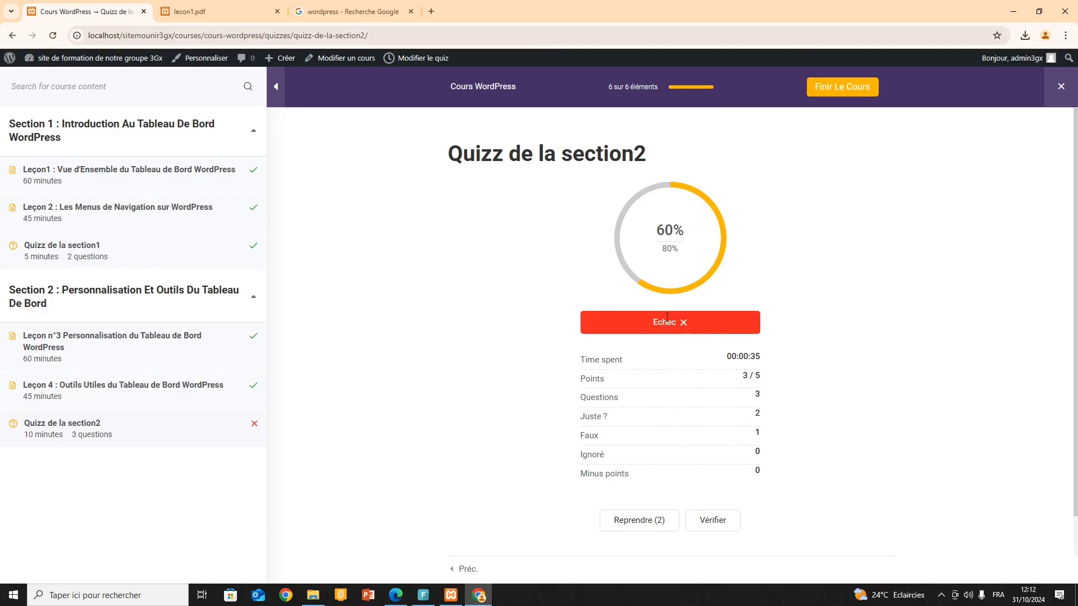
{"action": "scroll", "coordinate": [662, 393], "scroll_direction": "down", "scroll_amount": 2}
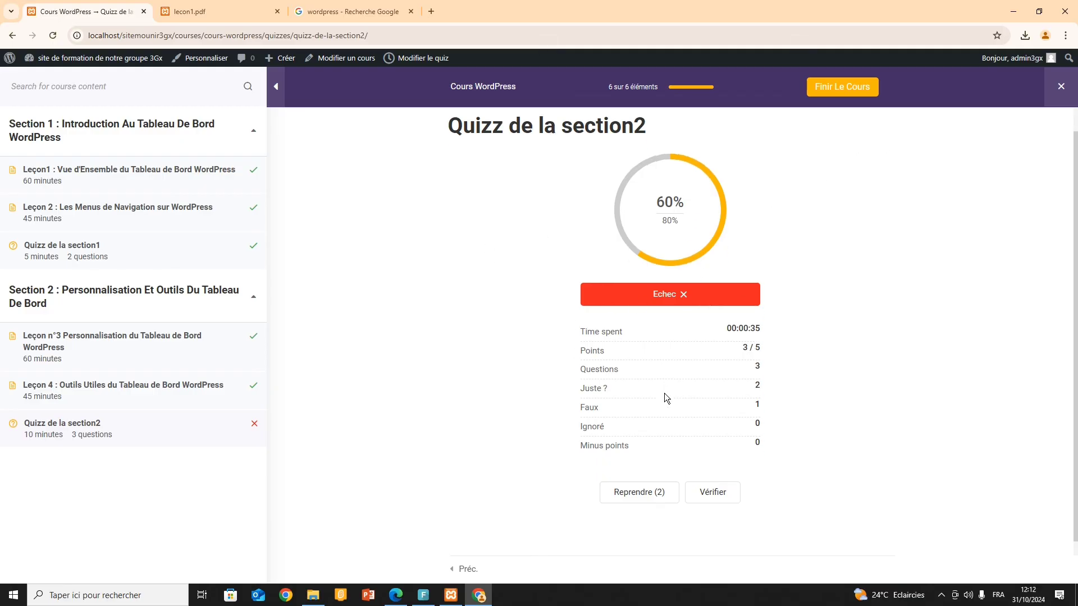
{"action": "scroll", "coordinate": [561, 466], "scroll_direction": "up", "scroll_amount": 2}
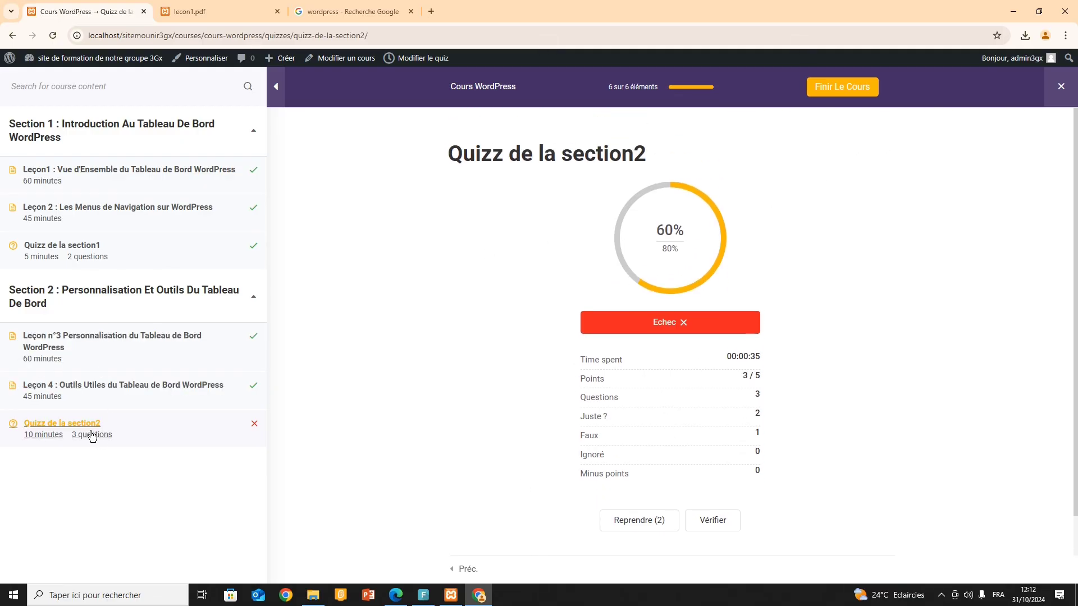
{"action": "left_click", "coordinate": [72, 428]}
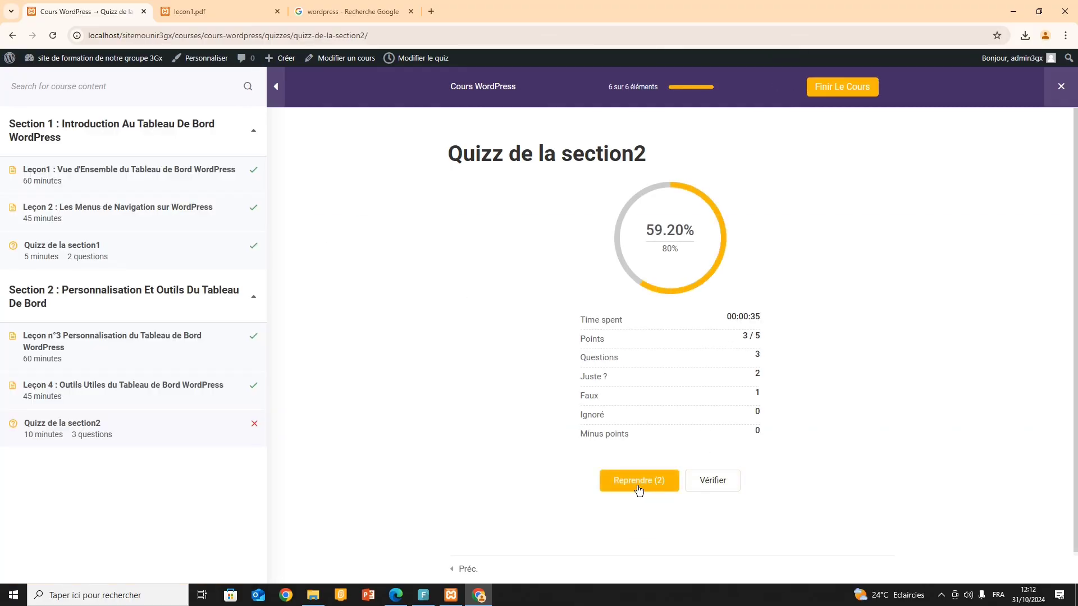
Step: Finish the course "Cours WordPress" and check its progress summary on the course page
{"action": "left_click", "coordinate": [833, 86]}
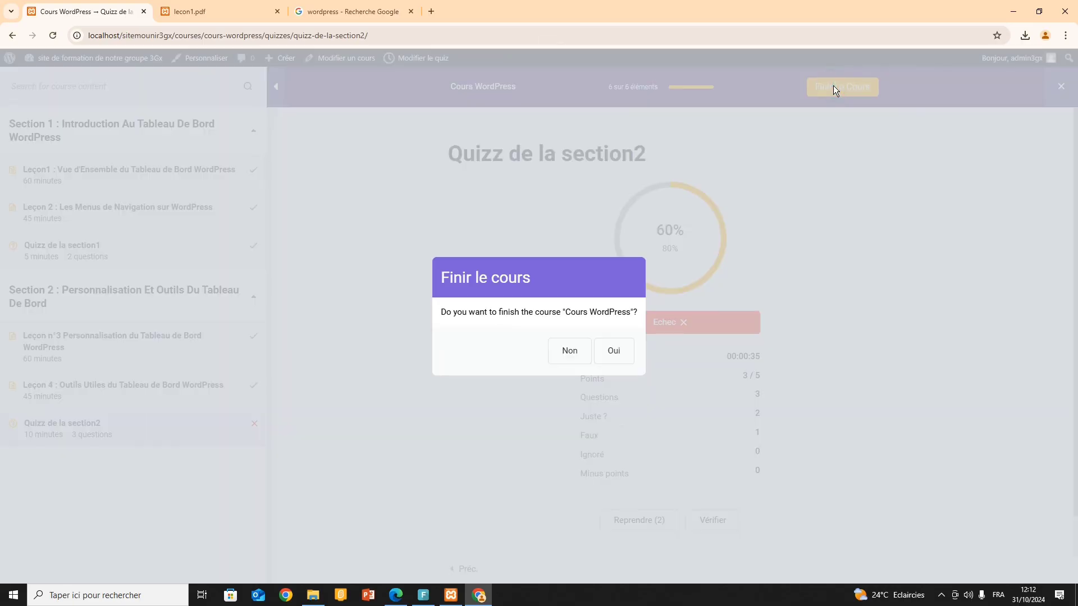
{"action": "left_click", "coordinate": [614, 352]}
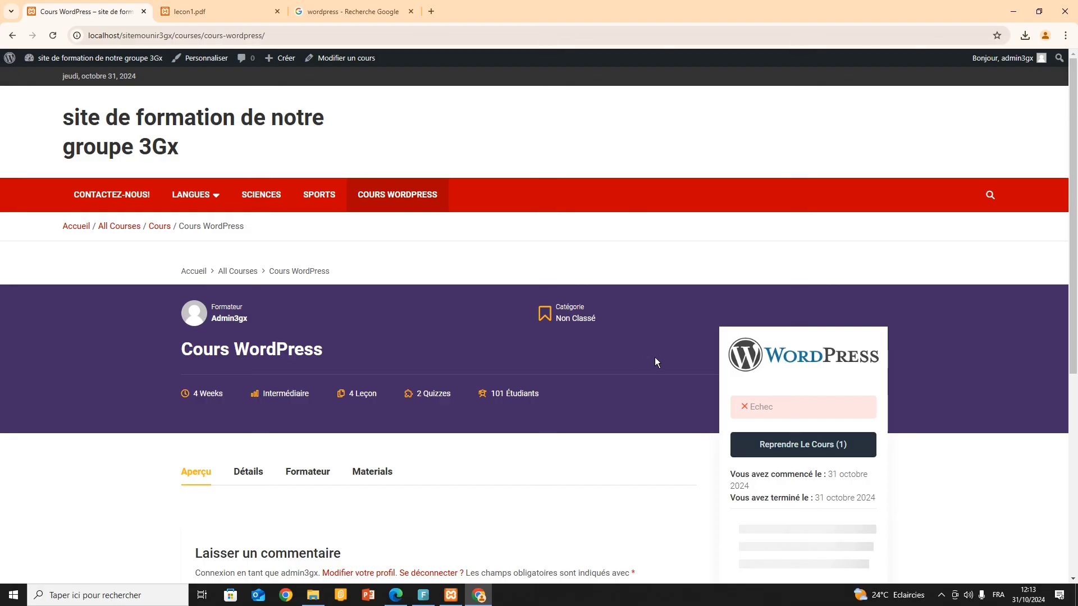
{"action": "scroll", "coordinate": [810, 356], "scroll_direction": "down", "scroll_amount": 3}
{"action": "scroll", "coordinate": [819, 353], "scroll_direction": "down", "scroll_amount": 1}
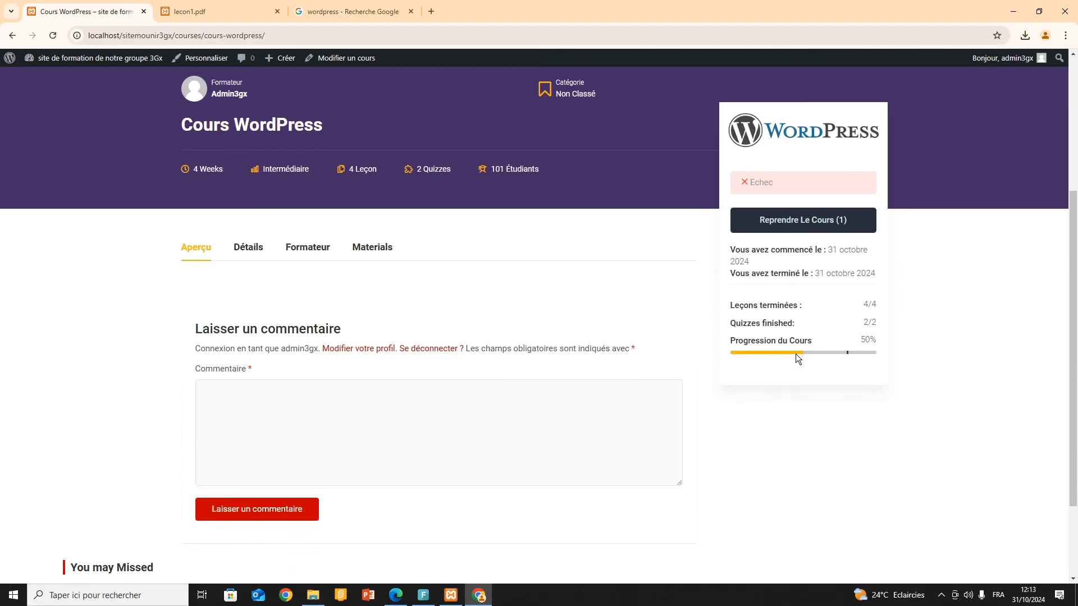